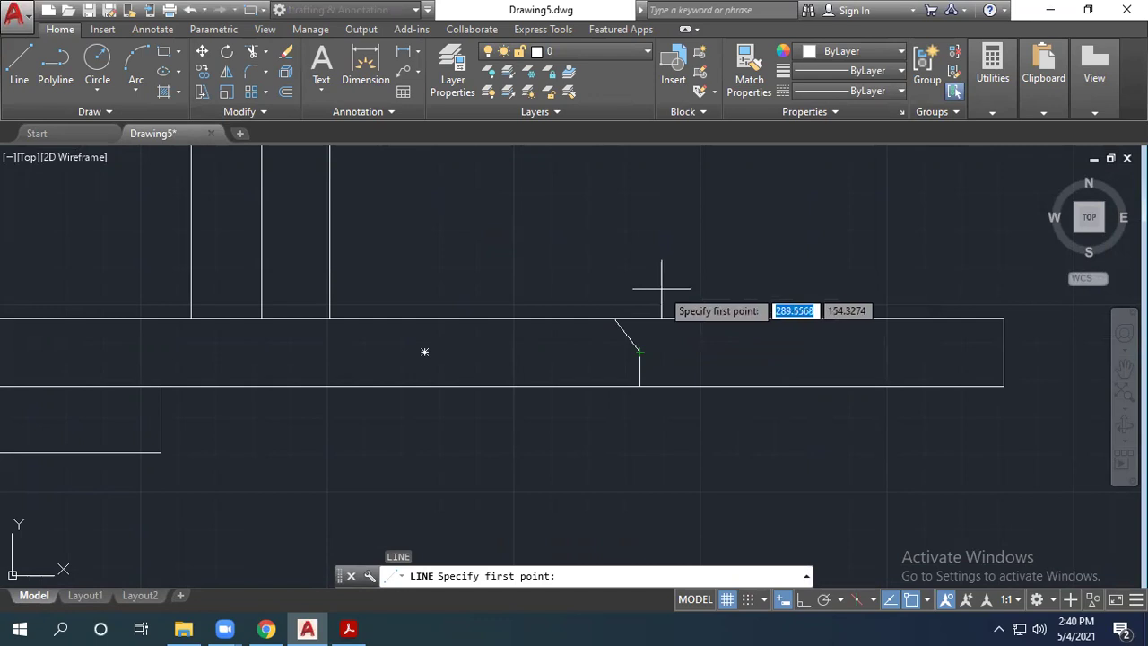
Step: Draw a vertical construction line through the long horizontal plate, just beside the half weld groove profile, as a mirror axis
left_click(661, 427)
key("Escape")
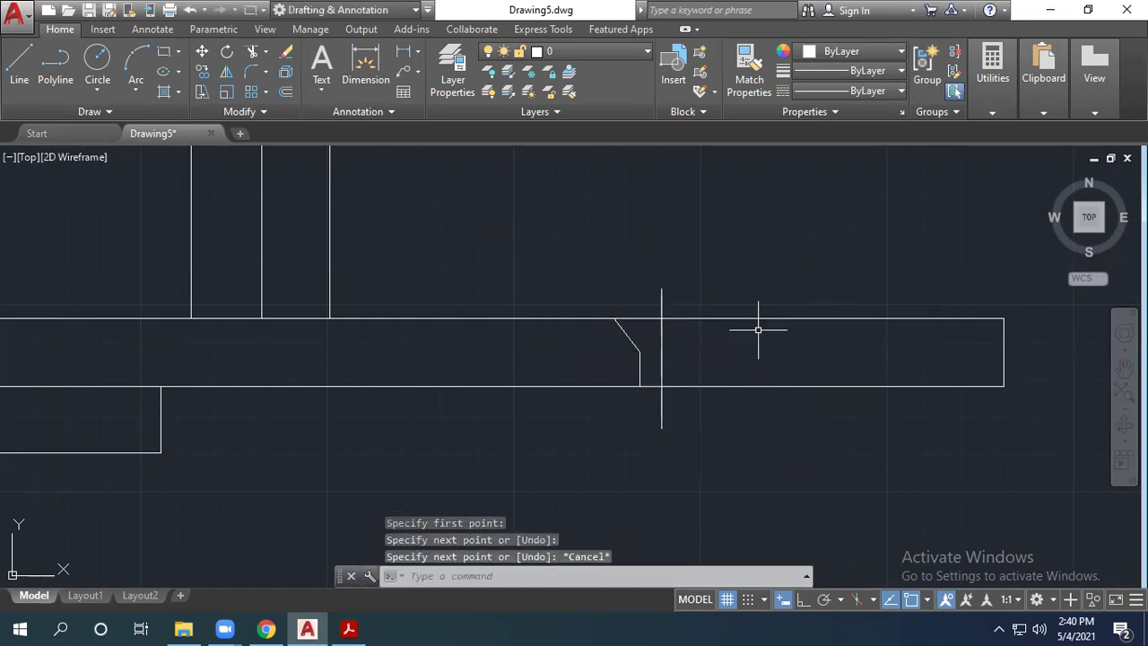
type("MIR")
key("Return")
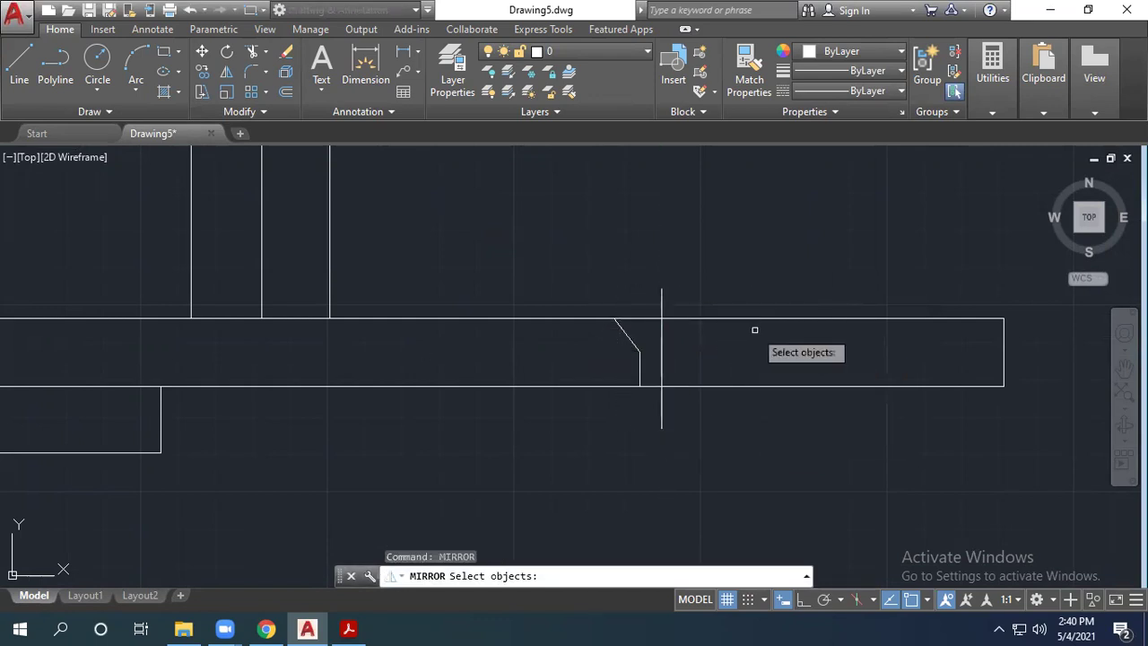
left_click(641, 368)
left_click(661, 379)
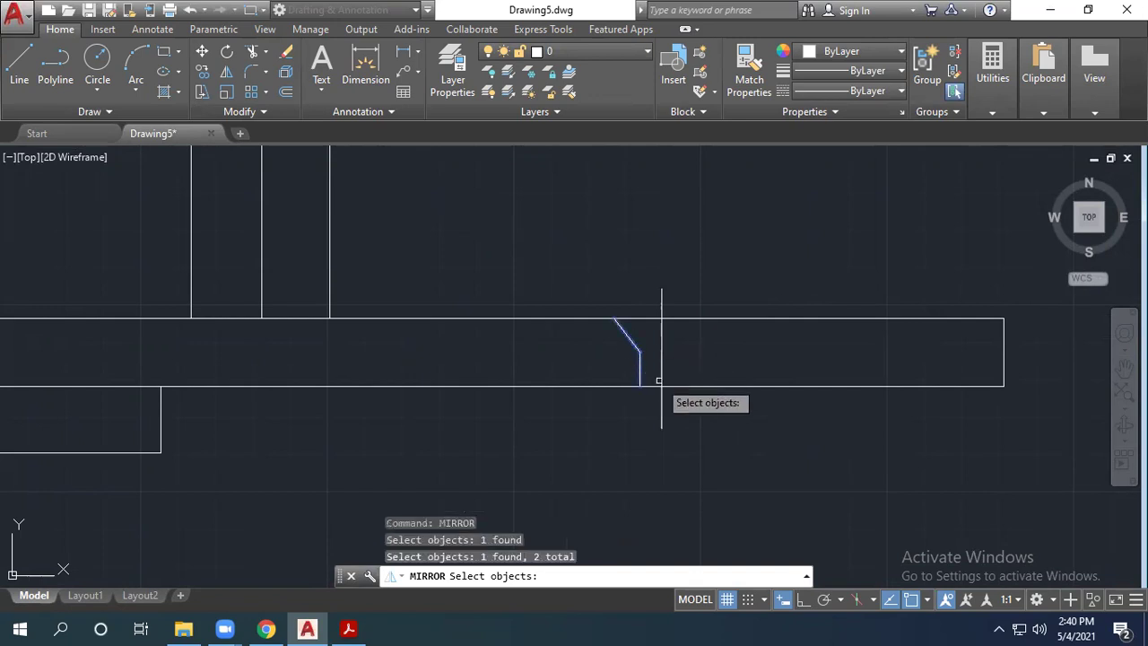
key("Return")
left_click(662, 290)
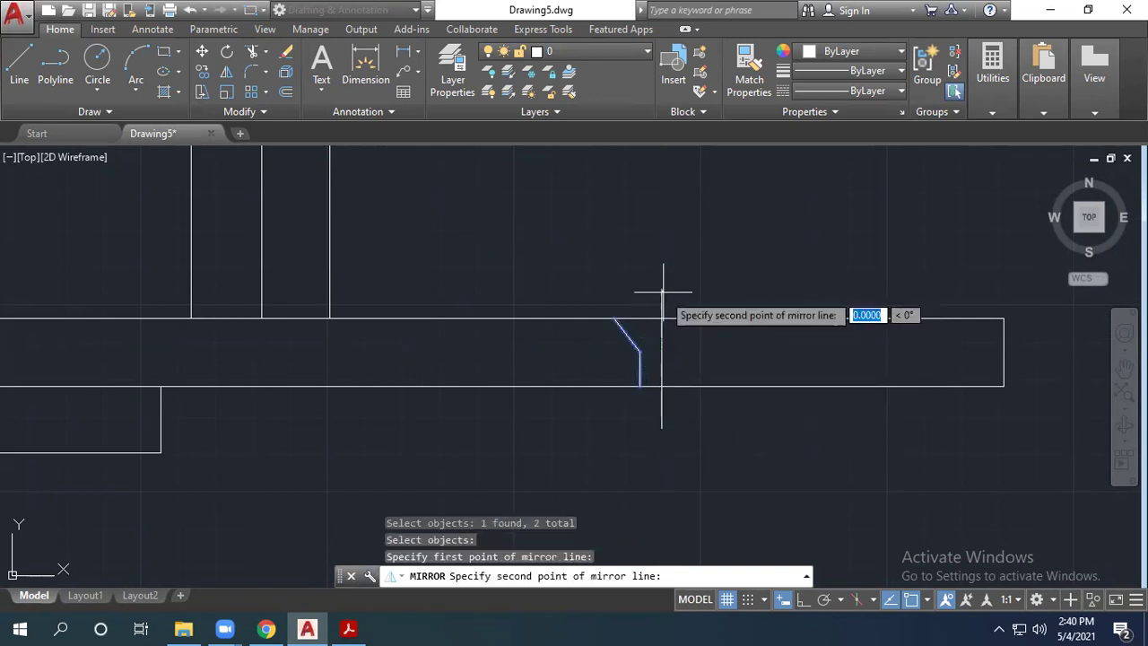
left_click(661, 434)
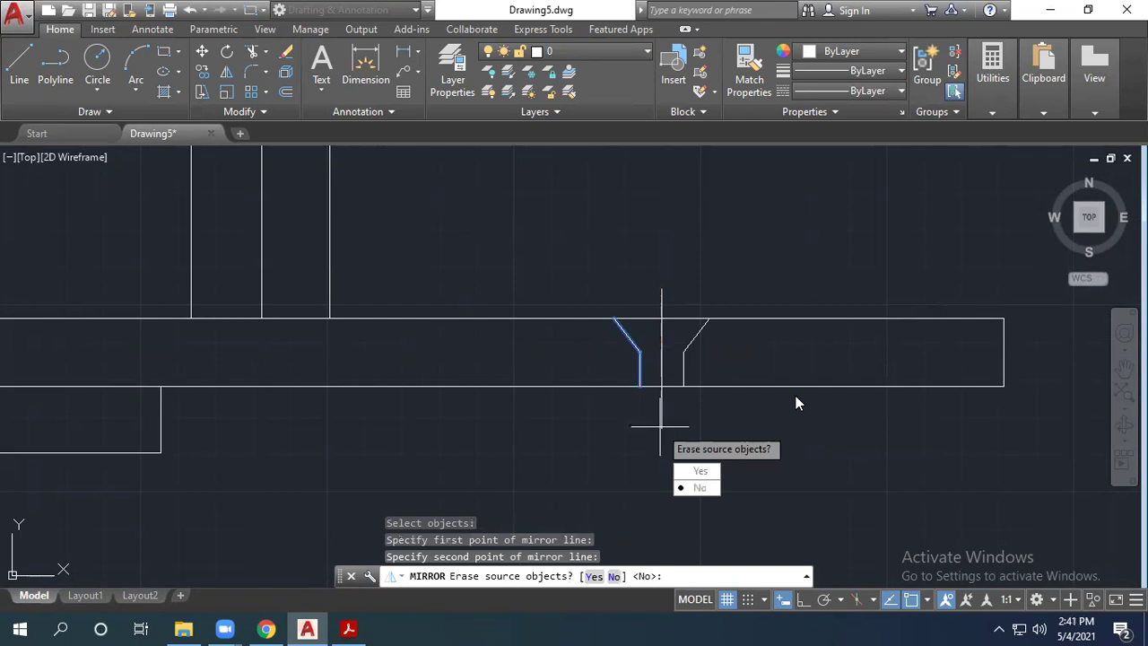
key("Escape")
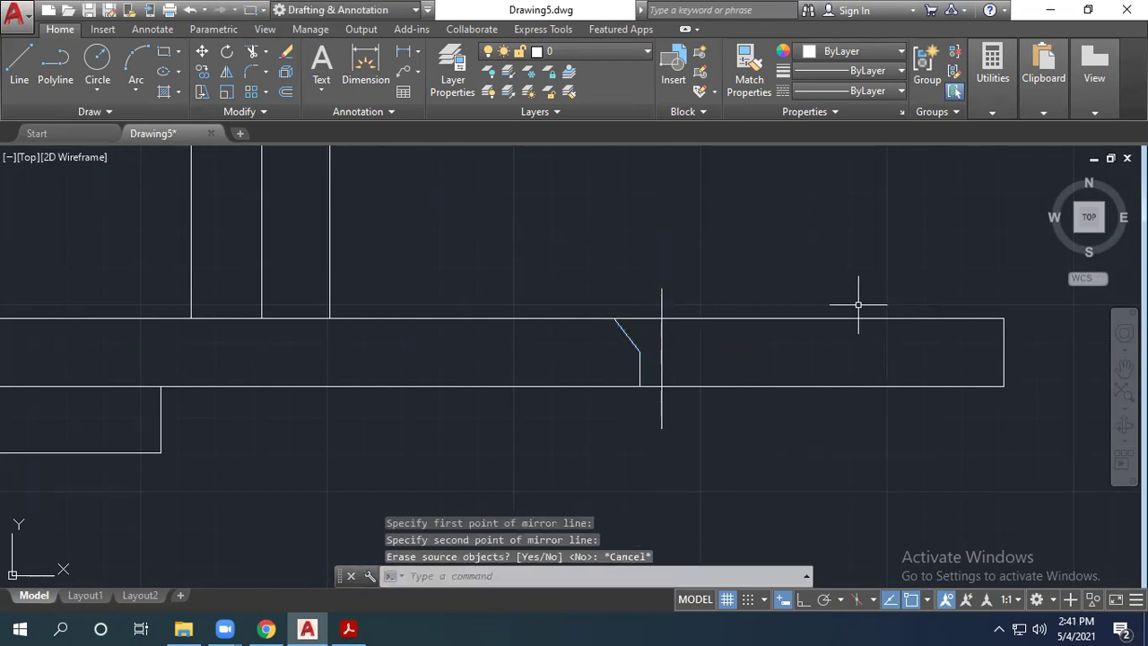
Step: Mirror the slanted and vertical lines of the half groove about the vertical construction line, keeping the source objects
type("MIRROR")
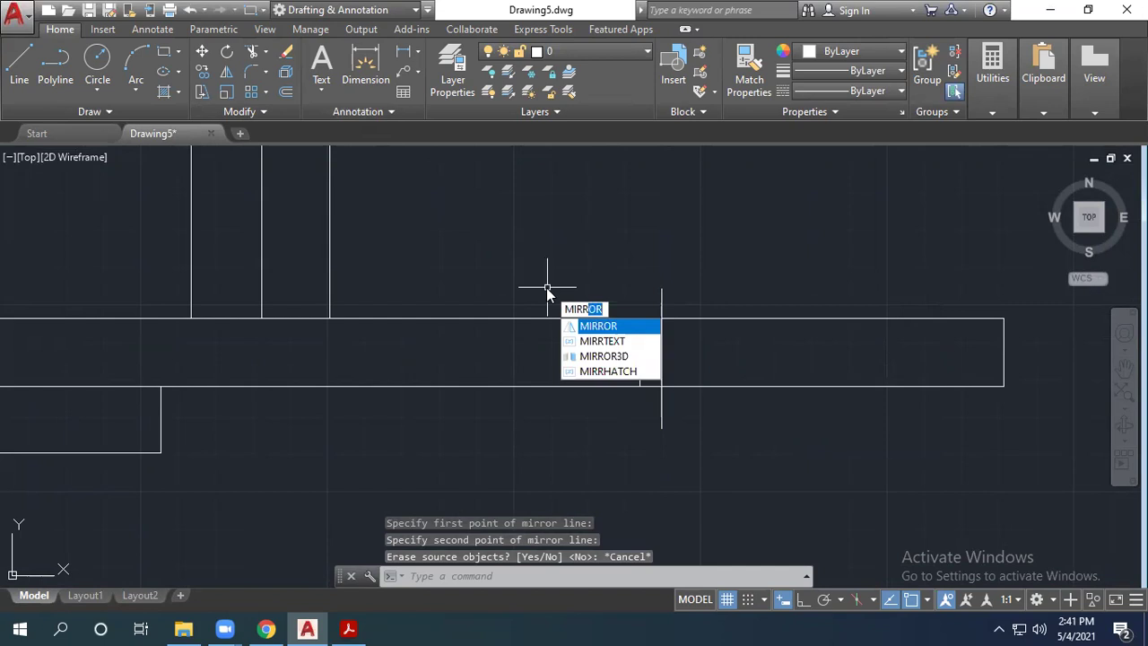
key("Return")
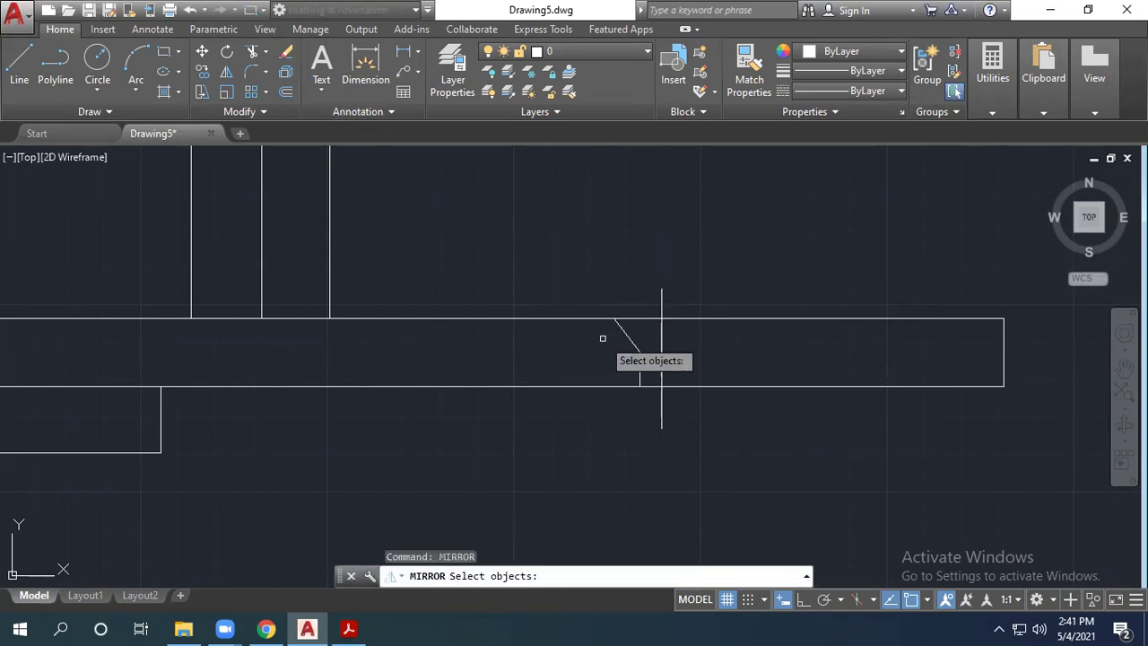
left_click(628, 337)
left_click(642, 371)
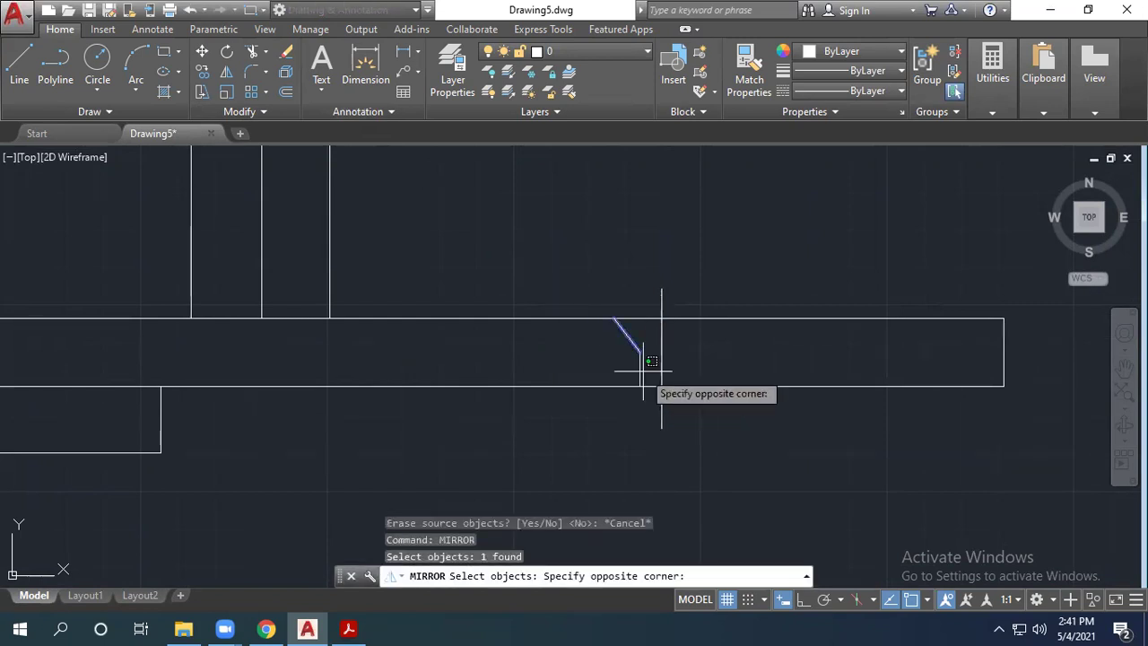
left_click(634, 375)
key("Return")
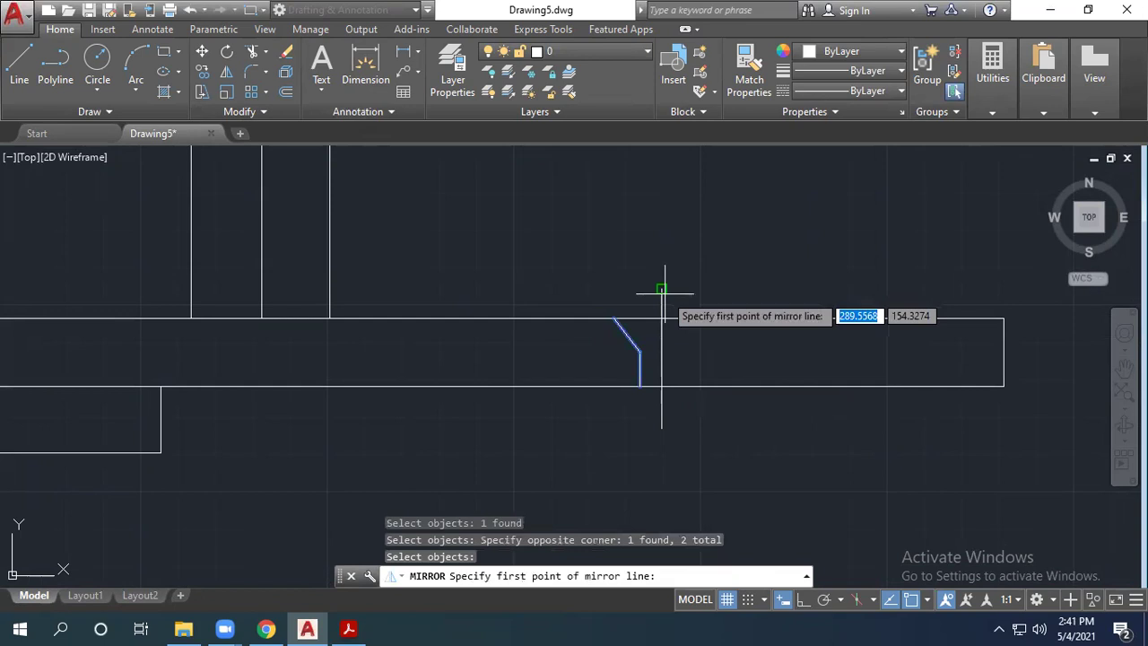
left_click(661, 291)
left_click(661, 429)
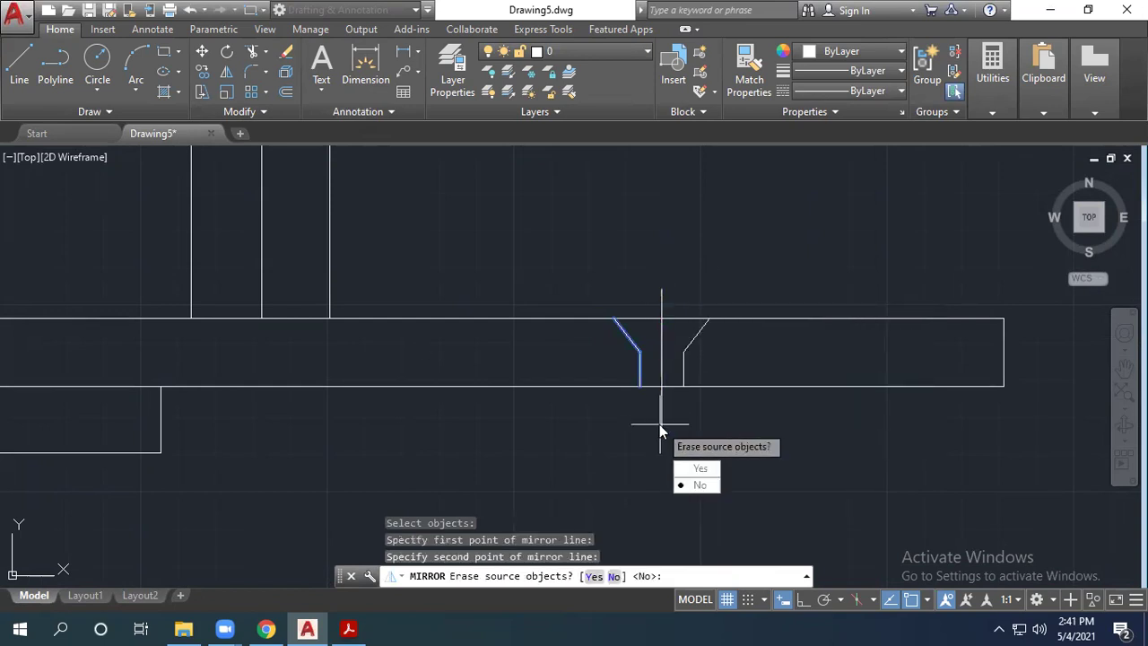
left_click(693, 482)
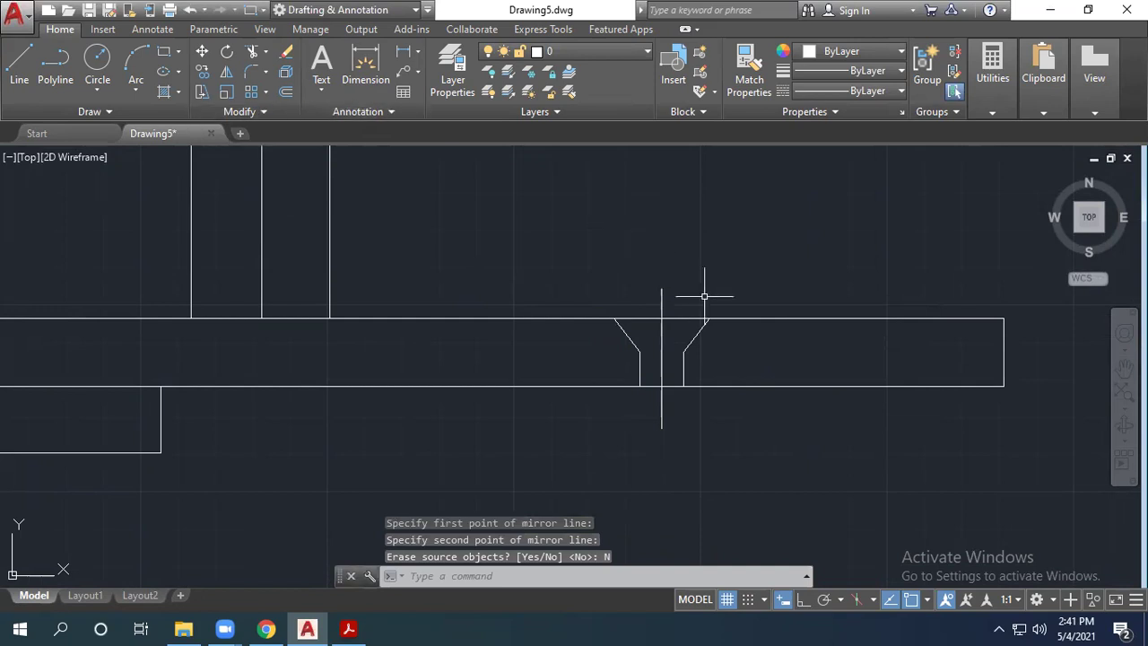
Step: Erase the vertical construction line from the middle of the butt joint groove
left_click(665, 294)
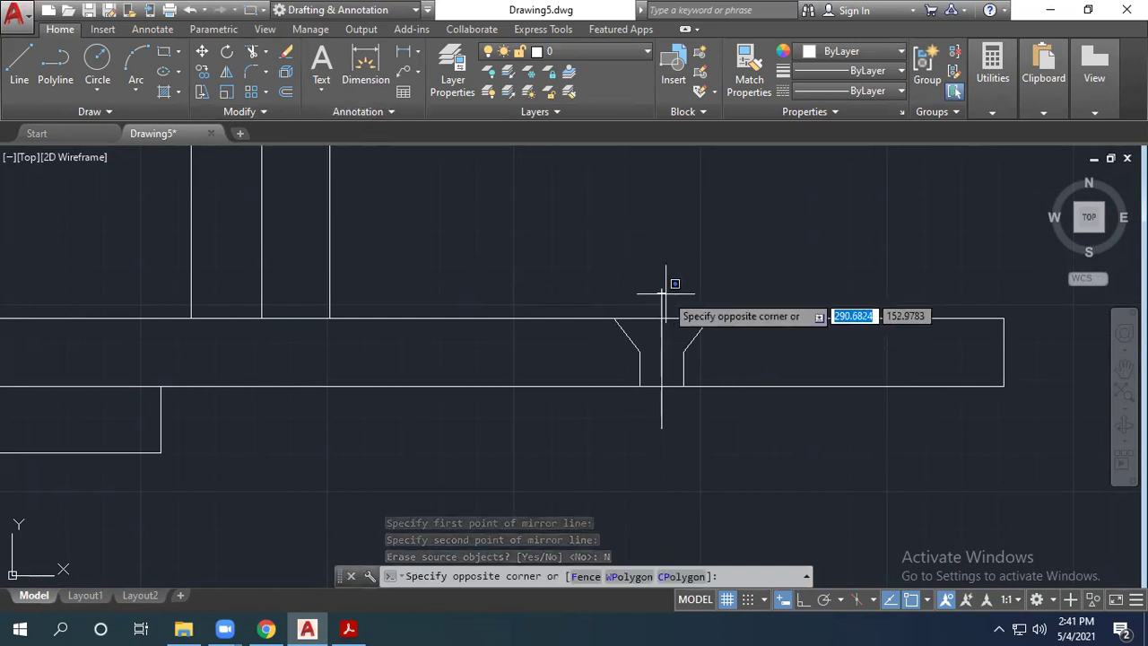
left_click(661, 289)
key("Delete")
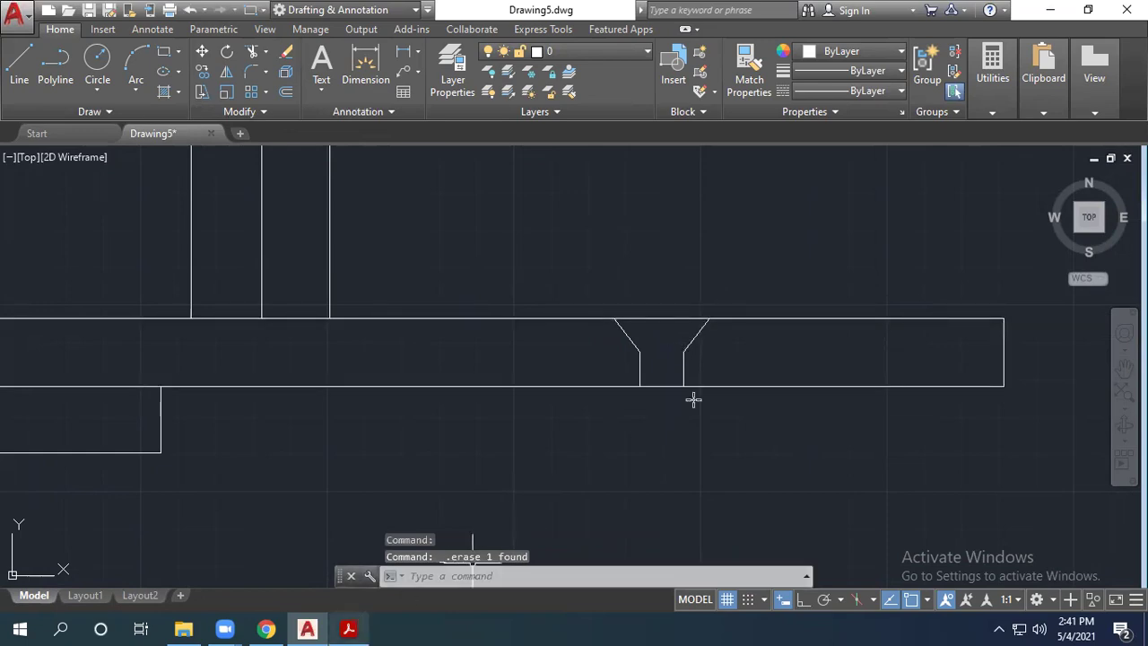
Step: Check the butt joint in the lab manual PDF and draw a three-point arc bulging above the groove between its two upper corners
key("alt+Tab")
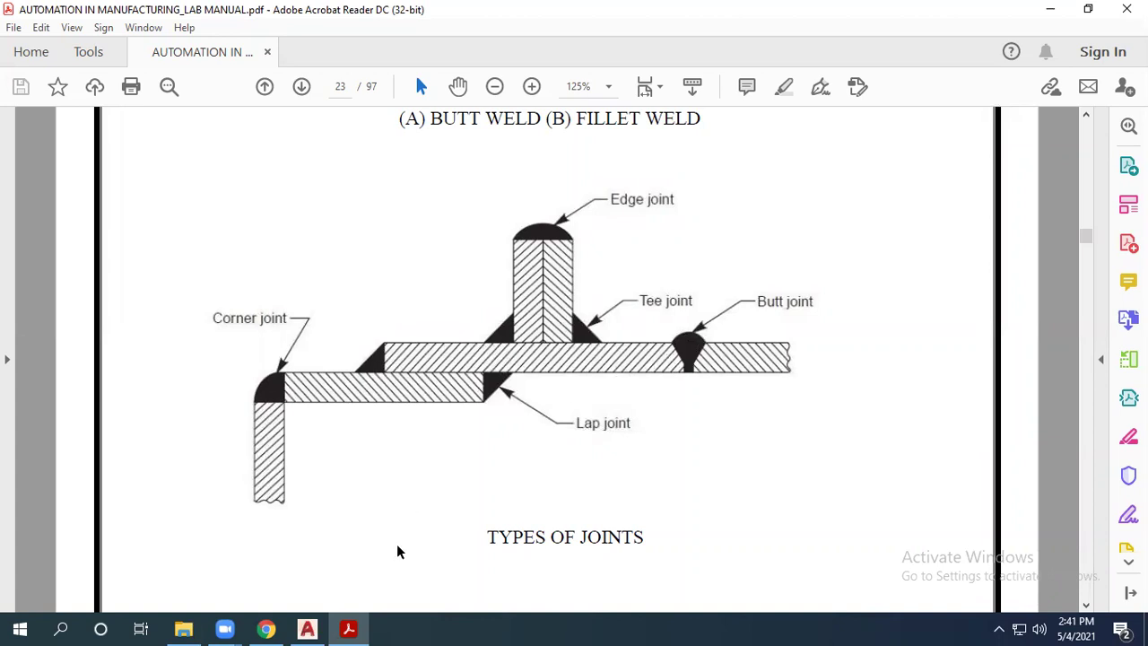
left_click(308, 628)
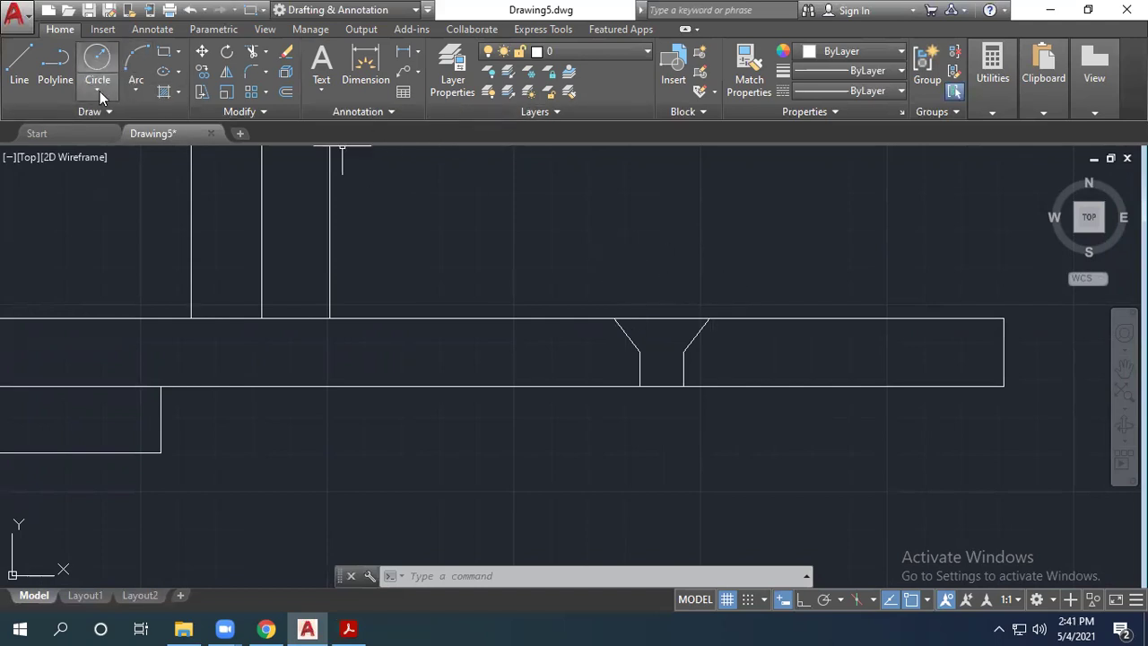
left_click(135, 91)
left_click(164, 130)
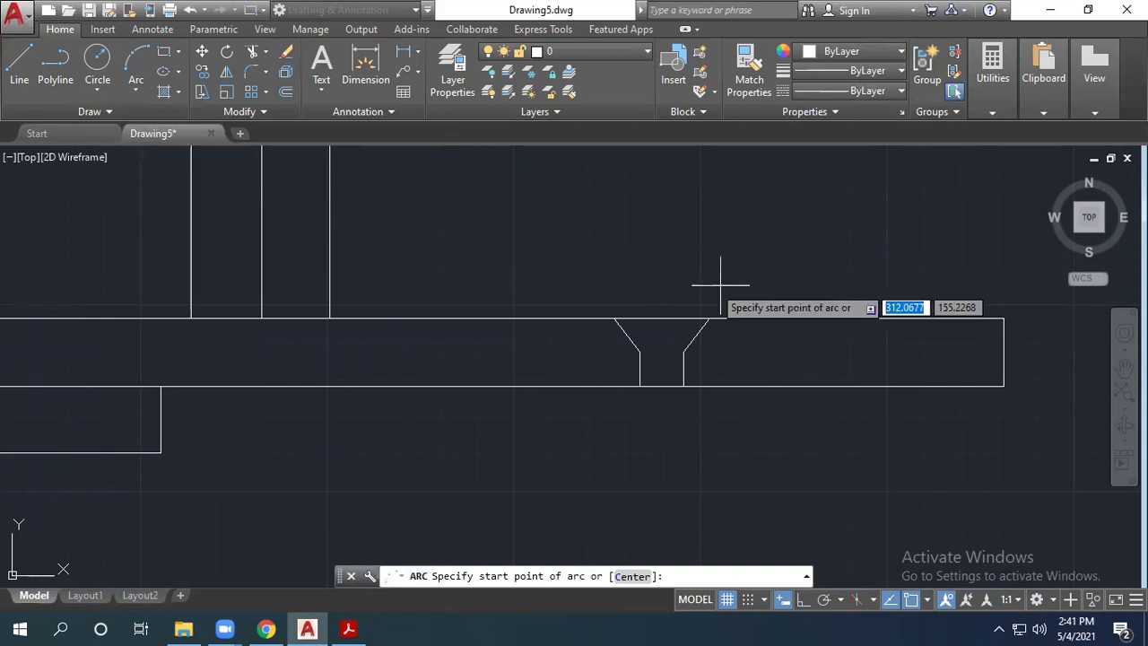
left_click(613, 319)
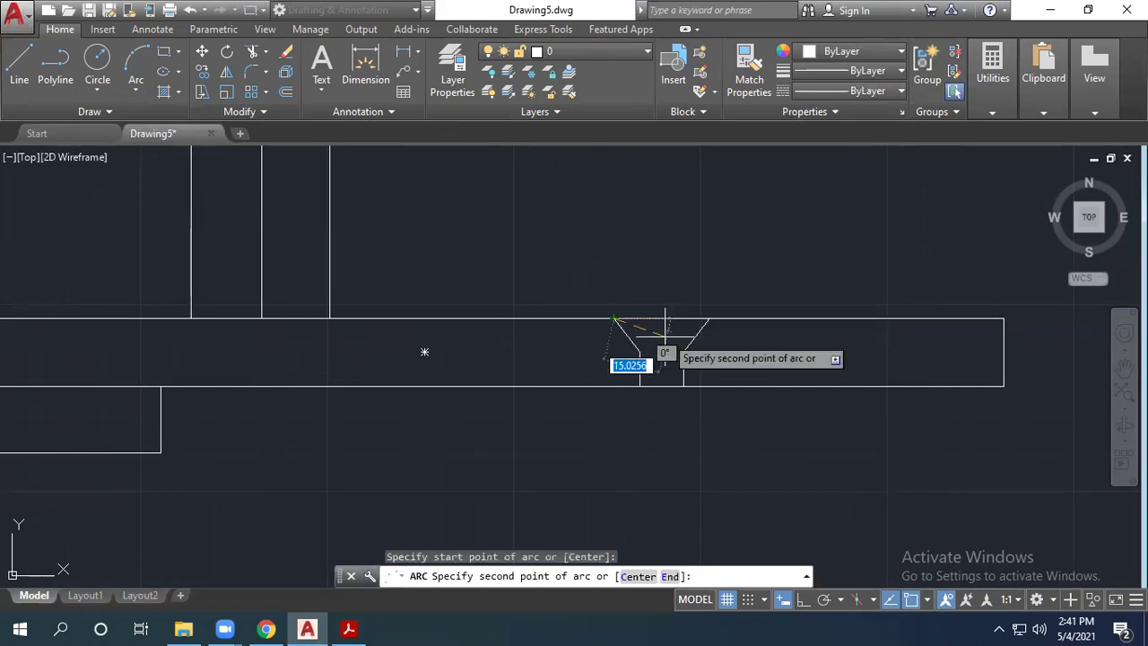
left_click(664, 288)
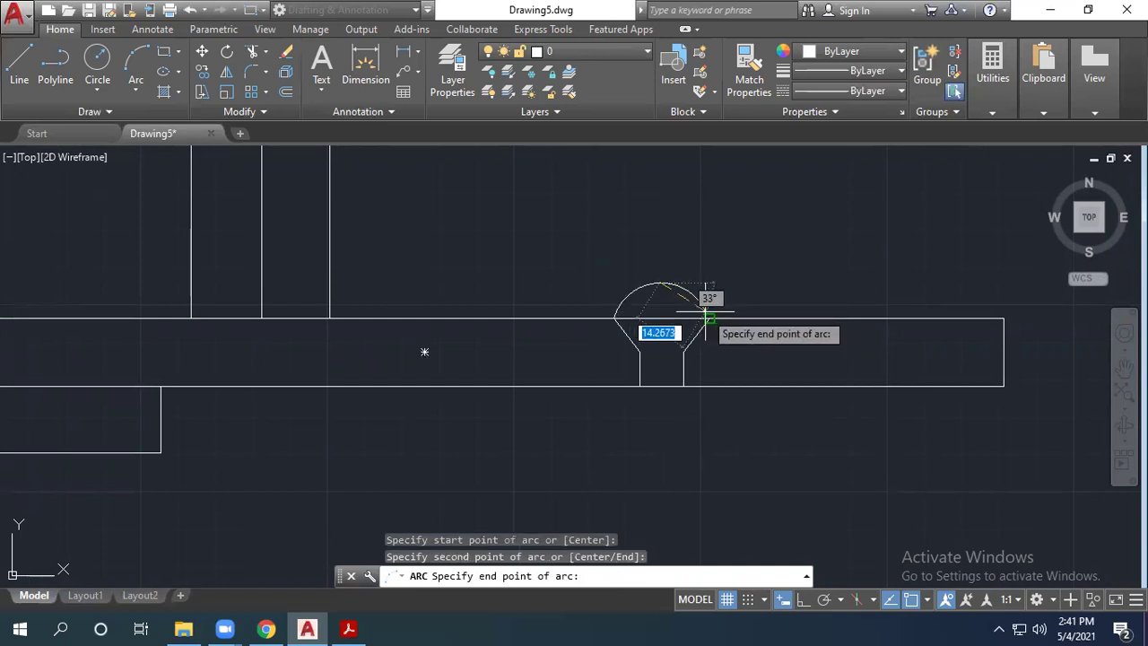
left_click(709, 319)
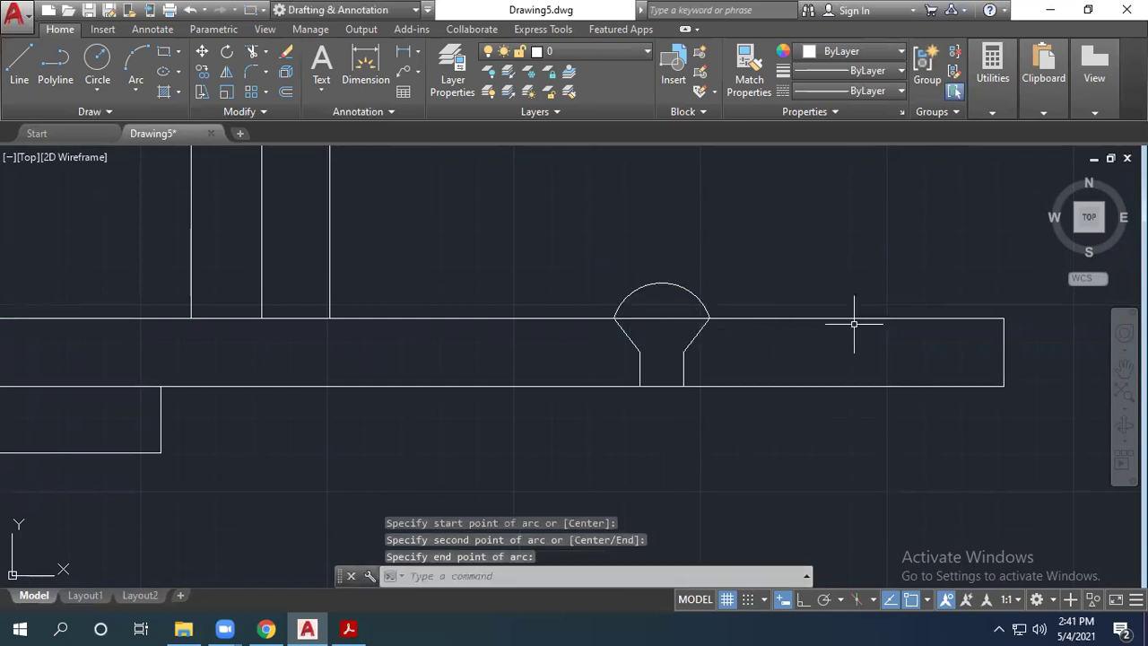
Step: Trim away the plate's top edge under the arc, between the two upper corners of the butt joint groove
type("TRI")
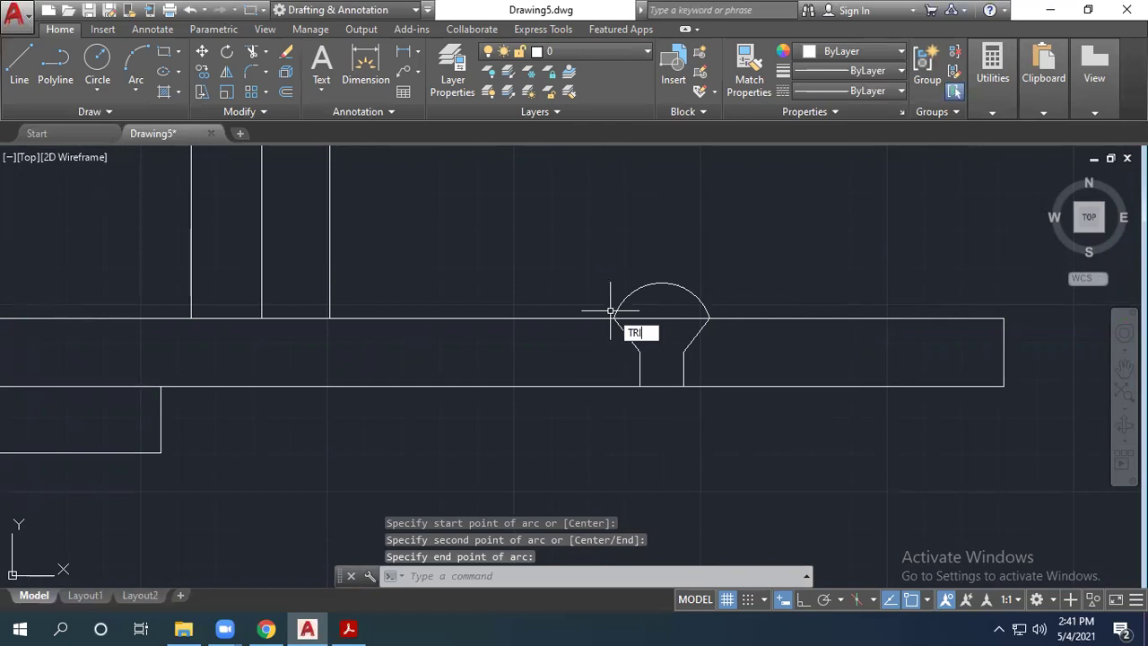
type("M")
key("Return")
left_click(722, 471)
left_click(595, 254)
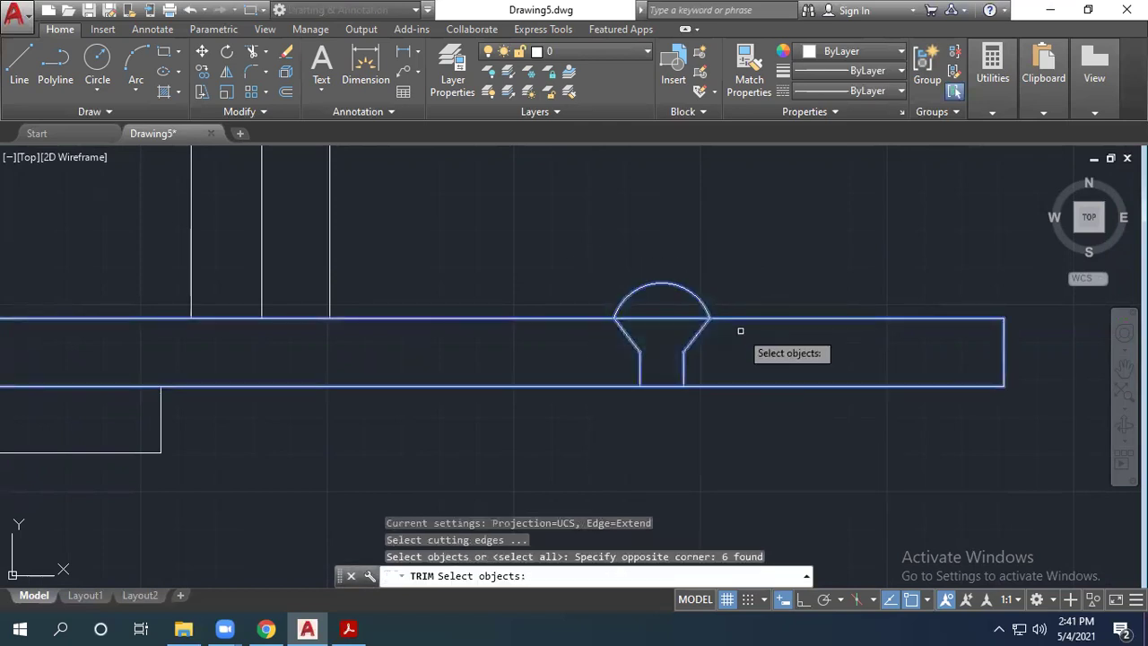
key("Return")
left_click(661, 316)
left_click(660, 321)
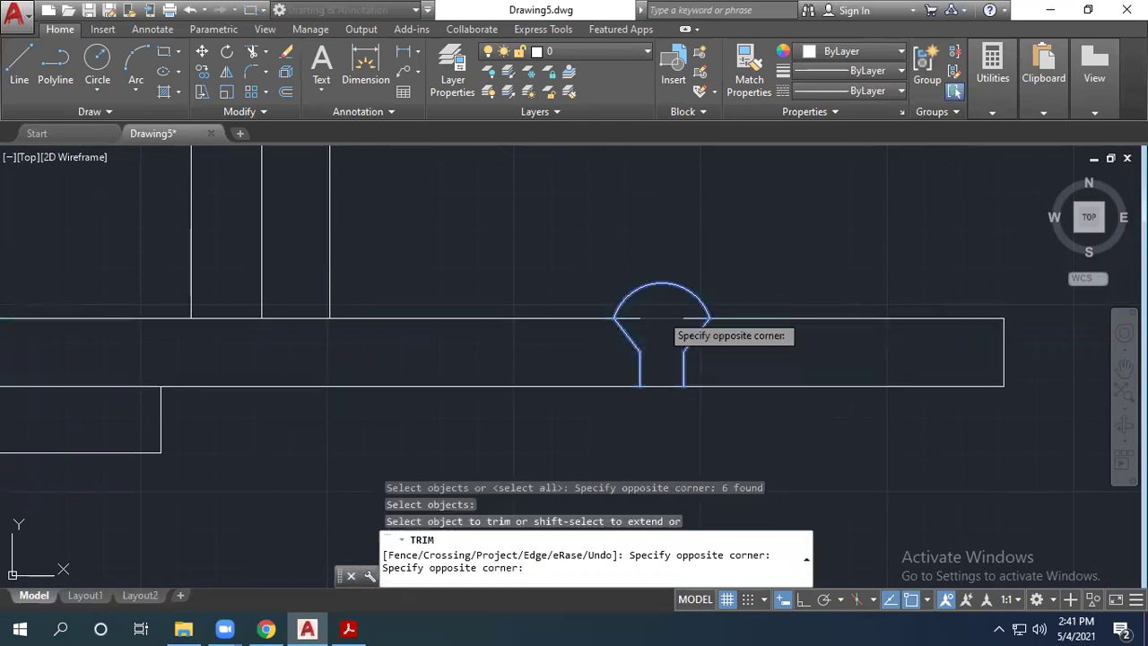
left_click(653, 312)
left_click(691, 319)
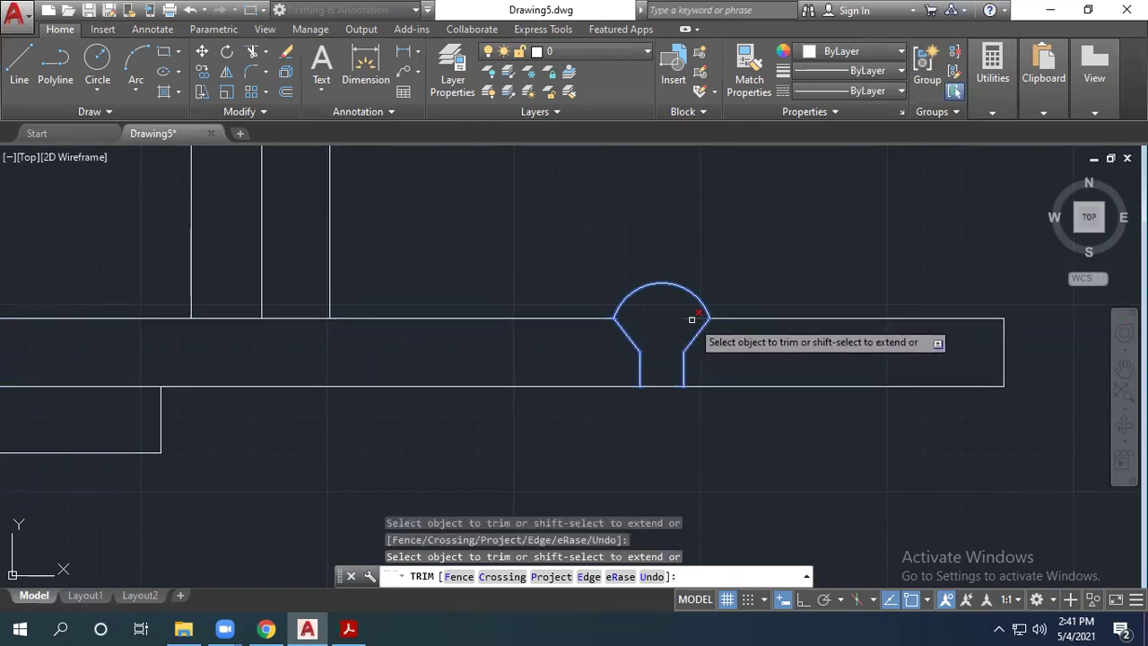
key("Escape")
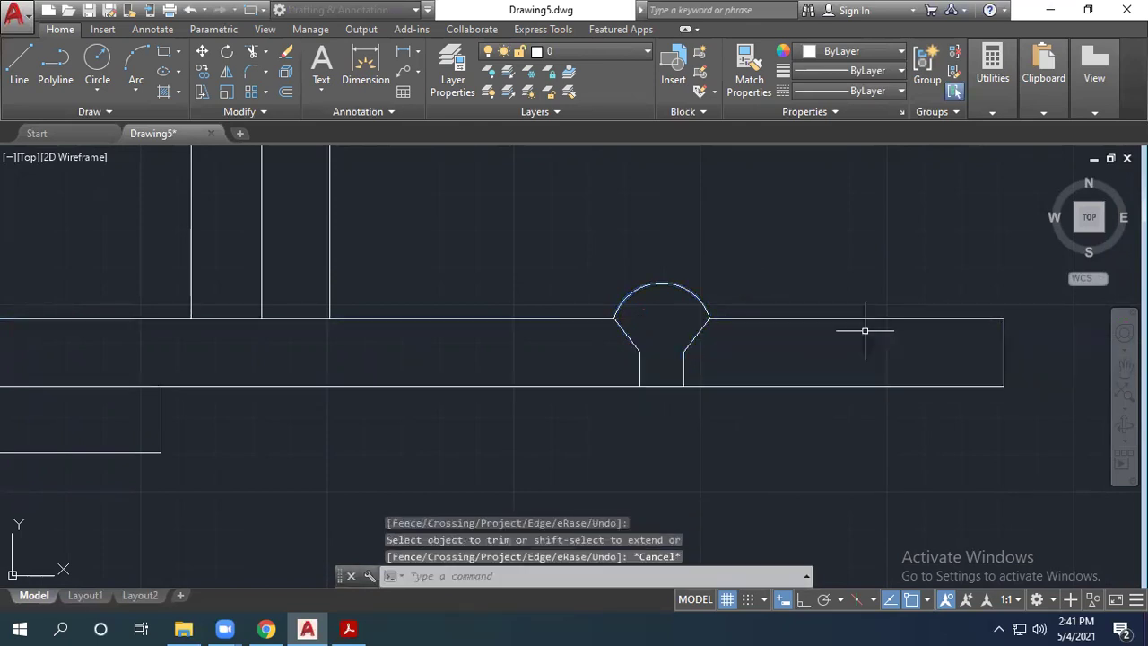
Step: Consult the joints figure in the PDF and draw the tee joint's slanted weld line from the upright's outer right edge to the plate's top edge
left_click(350, 628)
left_click(305, 628)
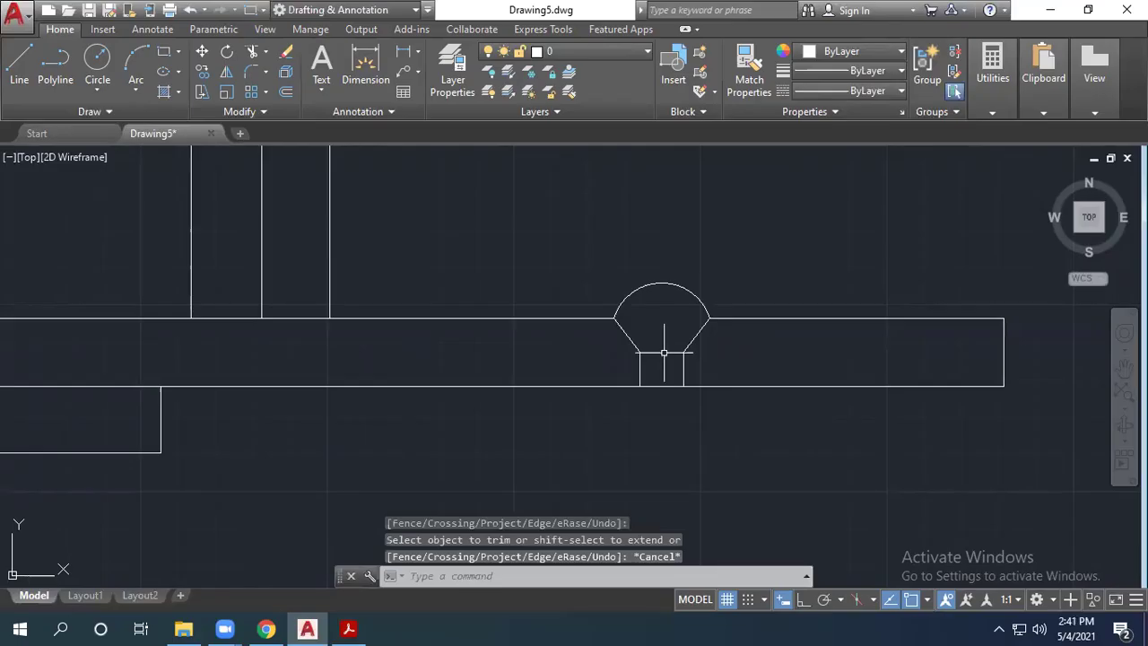
scroll(728, 377, "down", 2)
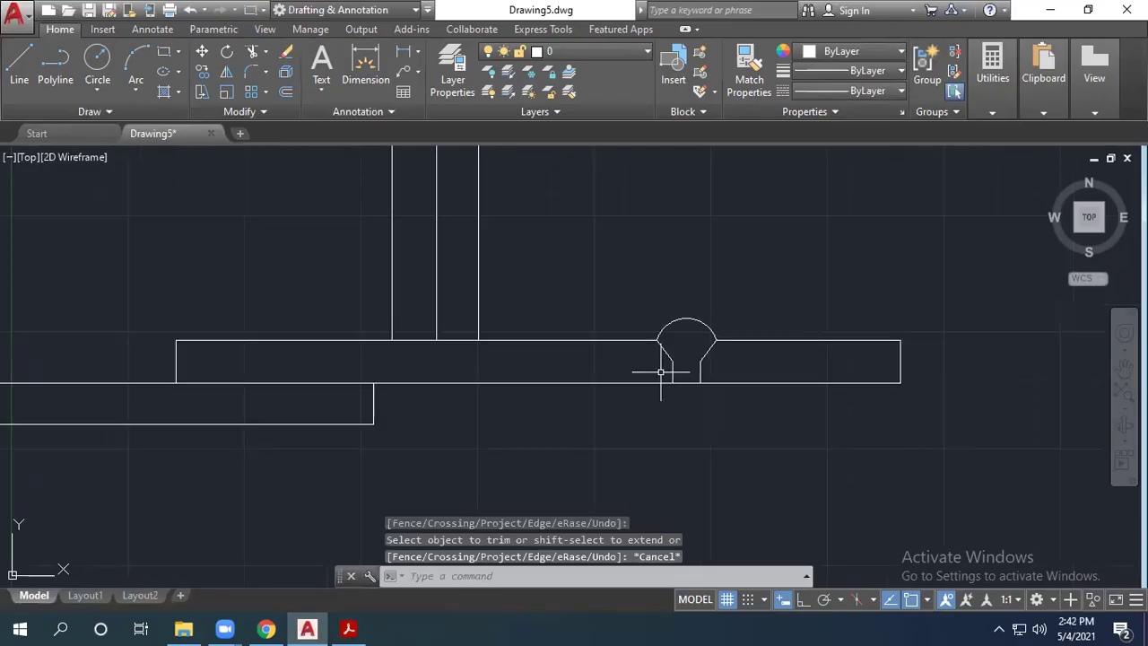
scroll(666, 380, "down", 2)
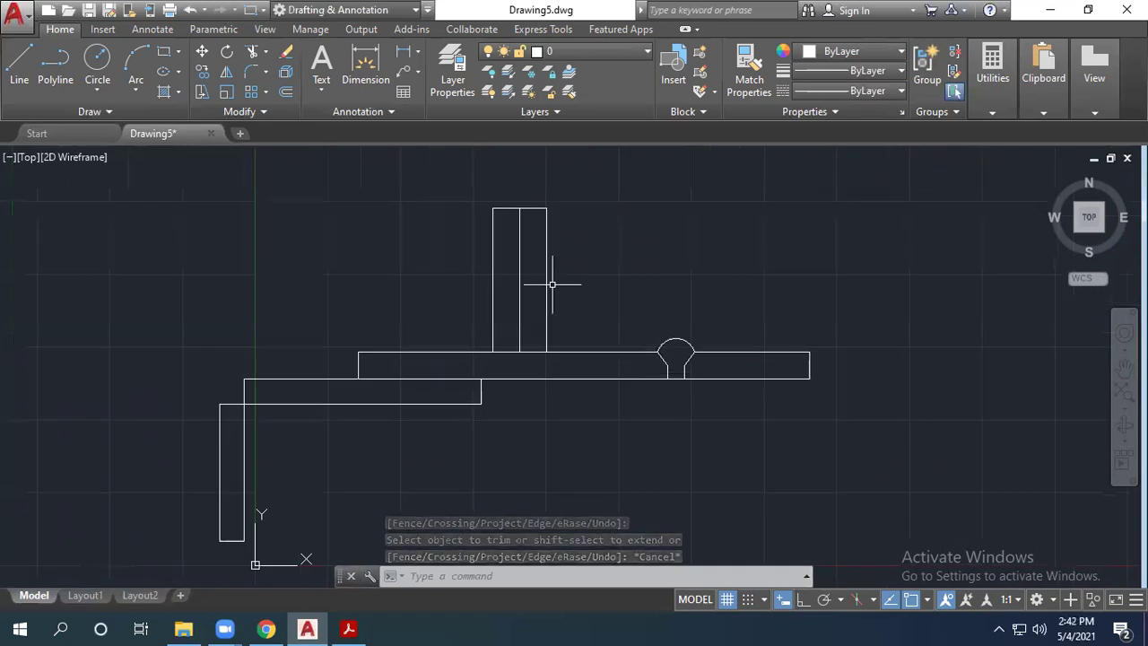
left_click(348, 628)
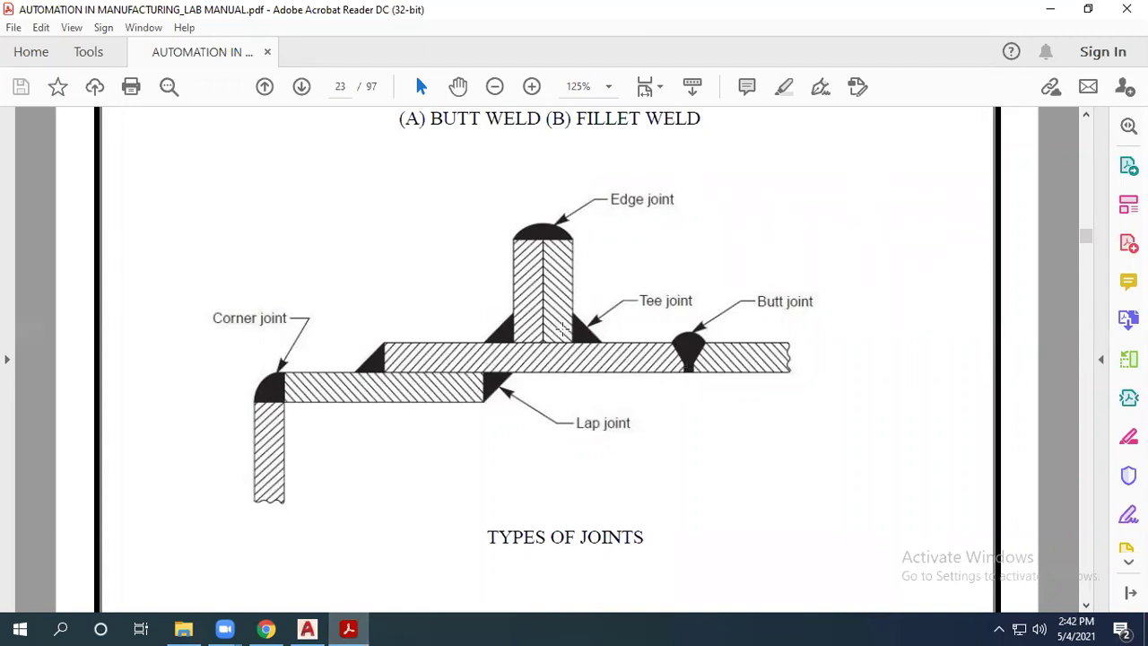
left_click(307, 627)
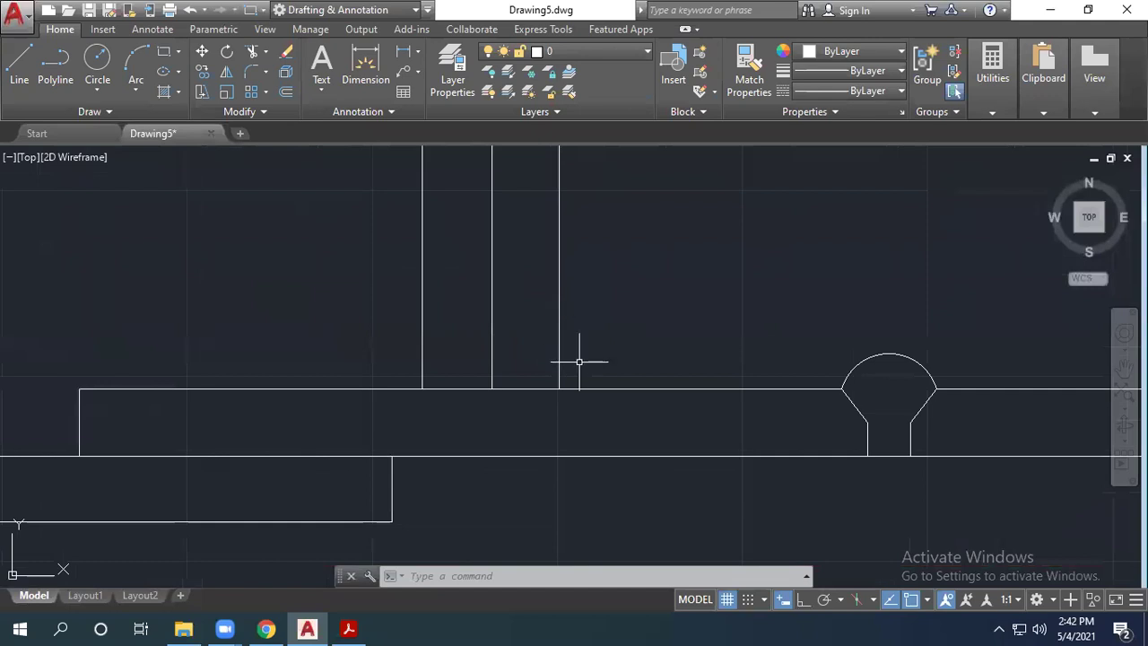
type("l")
key("Return")
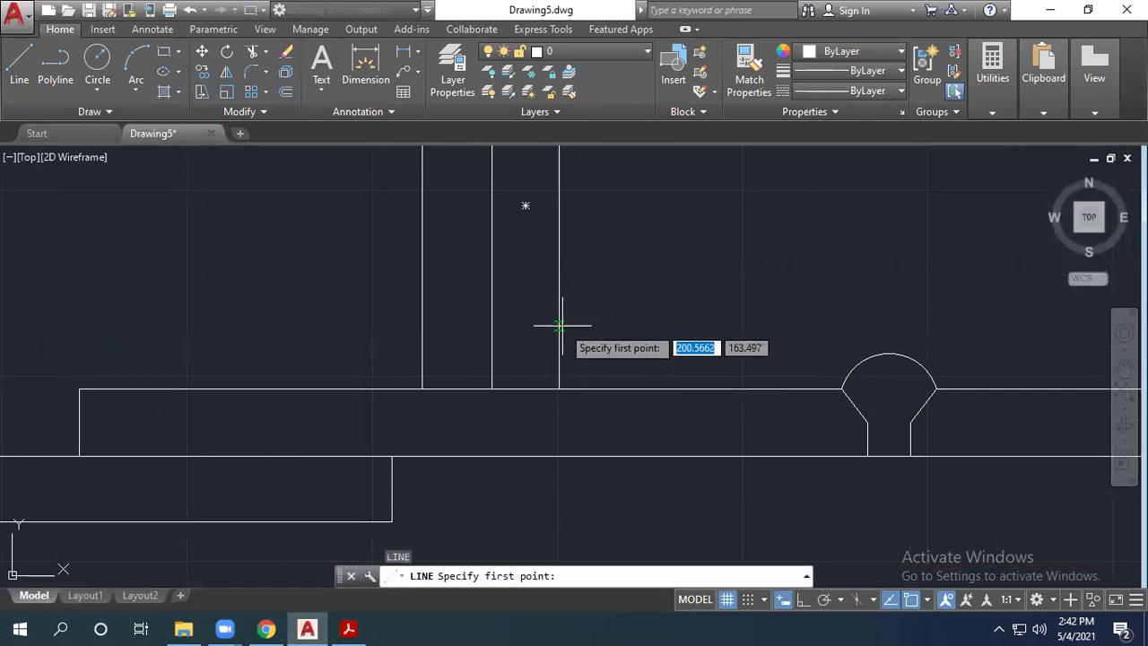
left_click(559, 321)
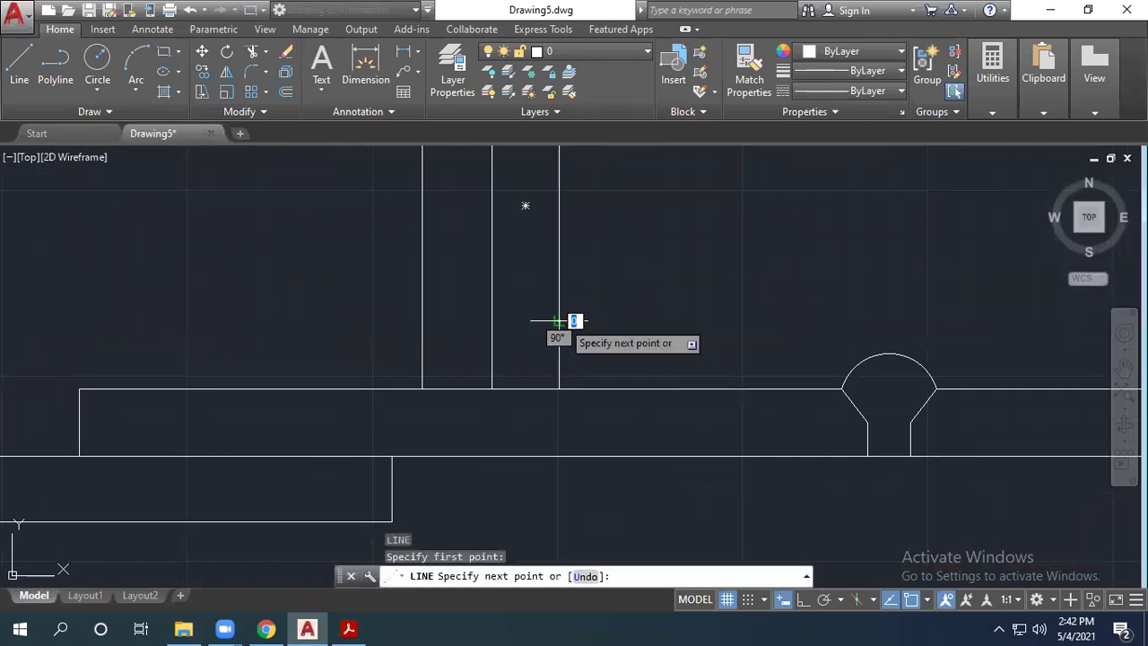
left_click(614, 387)
key("Escape")
Step: Check the tee joint in the PDF figure and try mirroring its slanted weld line about the upright's centre line
scroll(628, 233, "down", 4)
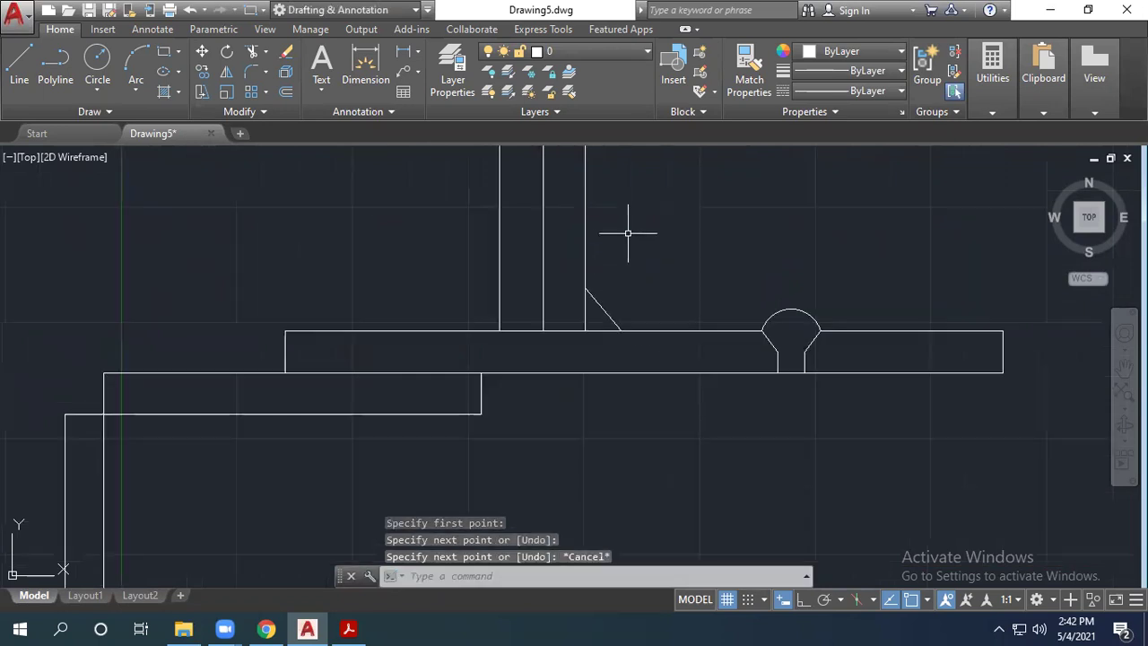
scroll(569, 236, "up", 2)
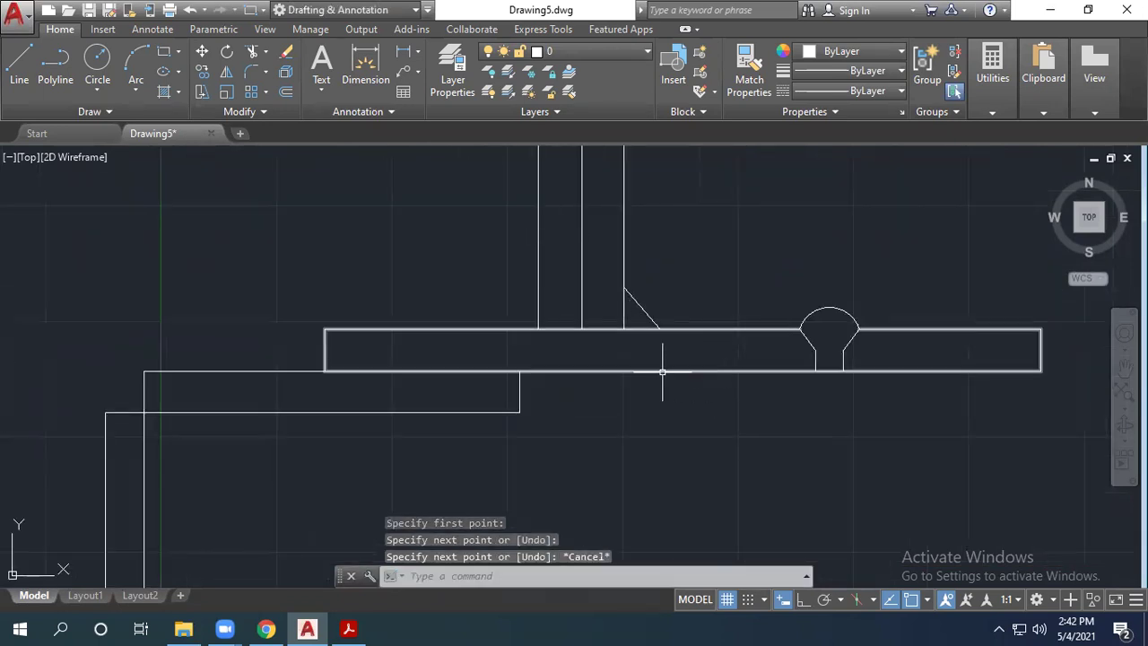
left_click(348, 629)
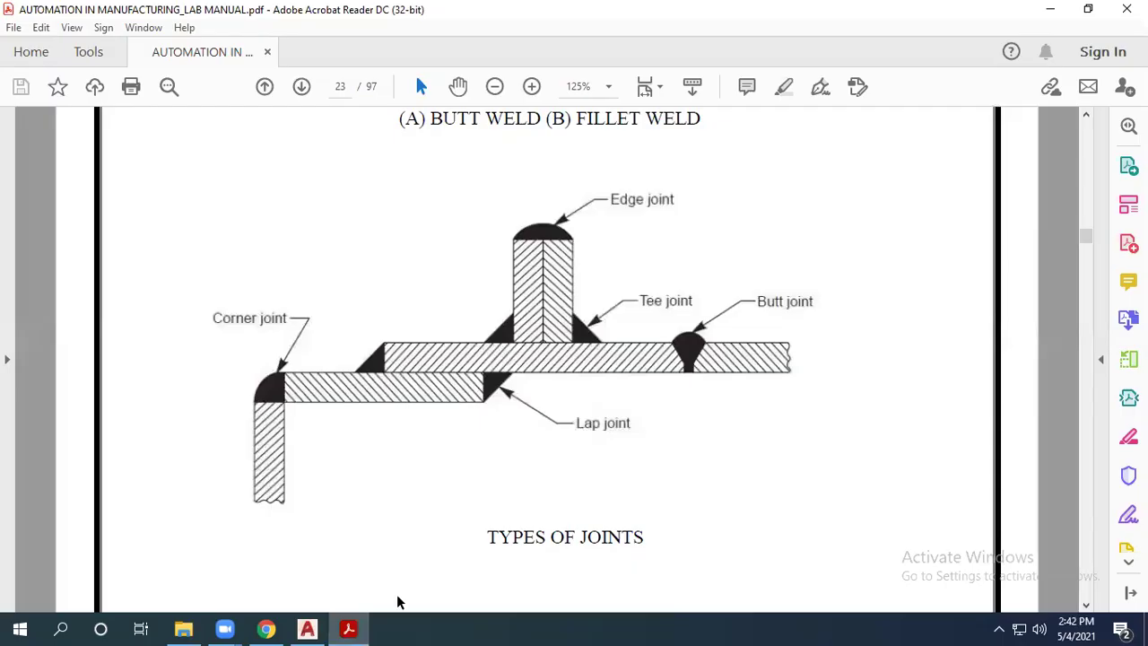
left_click(307, 628)
type("MIRR")
key("Return")
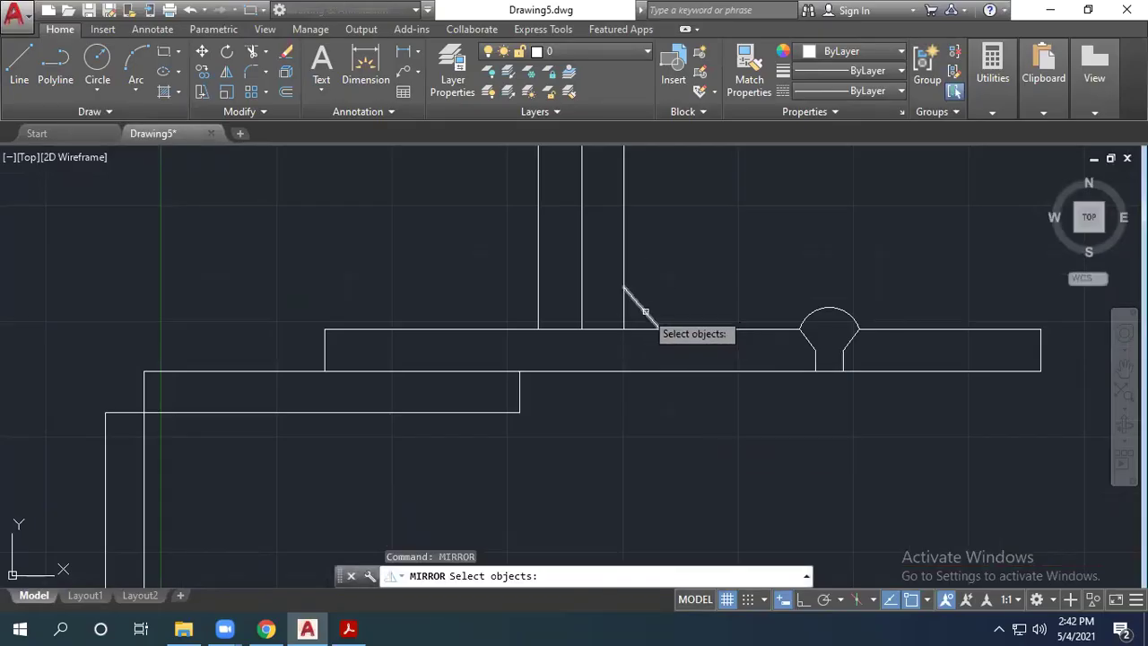
left_click(655, 319)
key("Return")
left_click(582, 329)
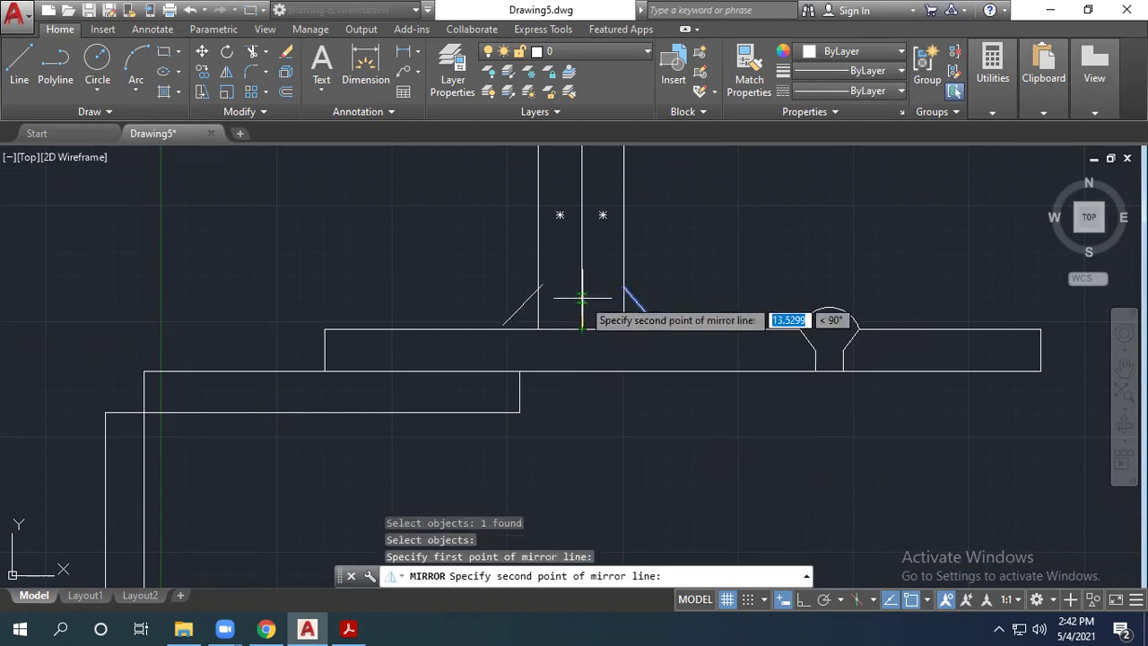
left_click(582, 305)
left_click(626, 359)
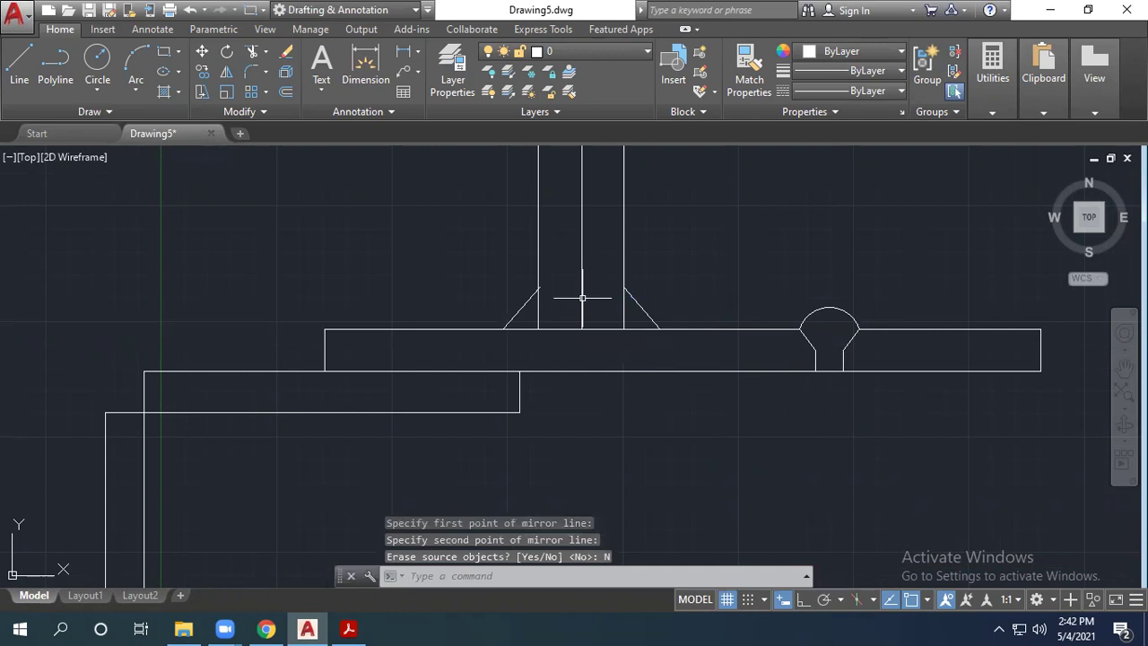
key("ctrl+z")
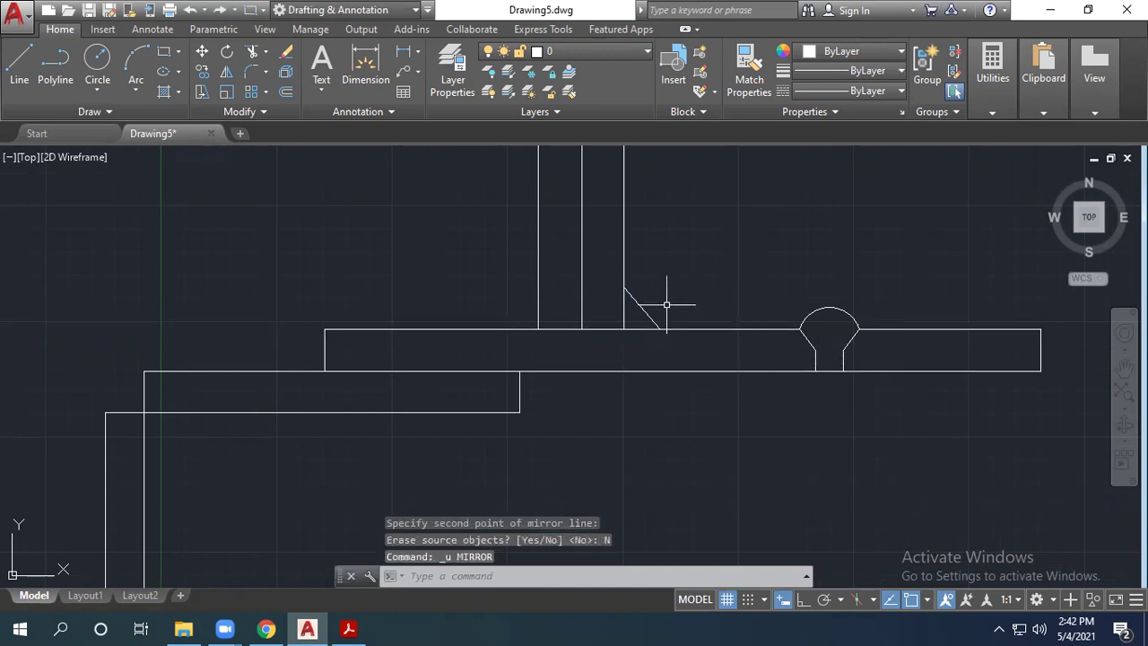
type("IERR")
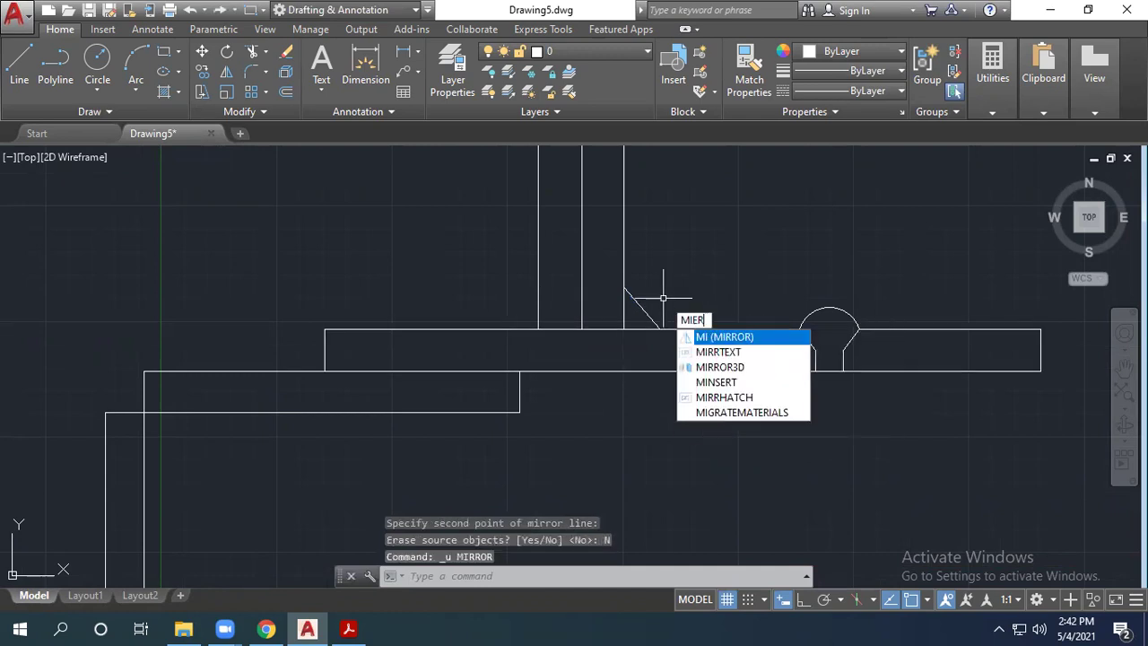
key("Down")
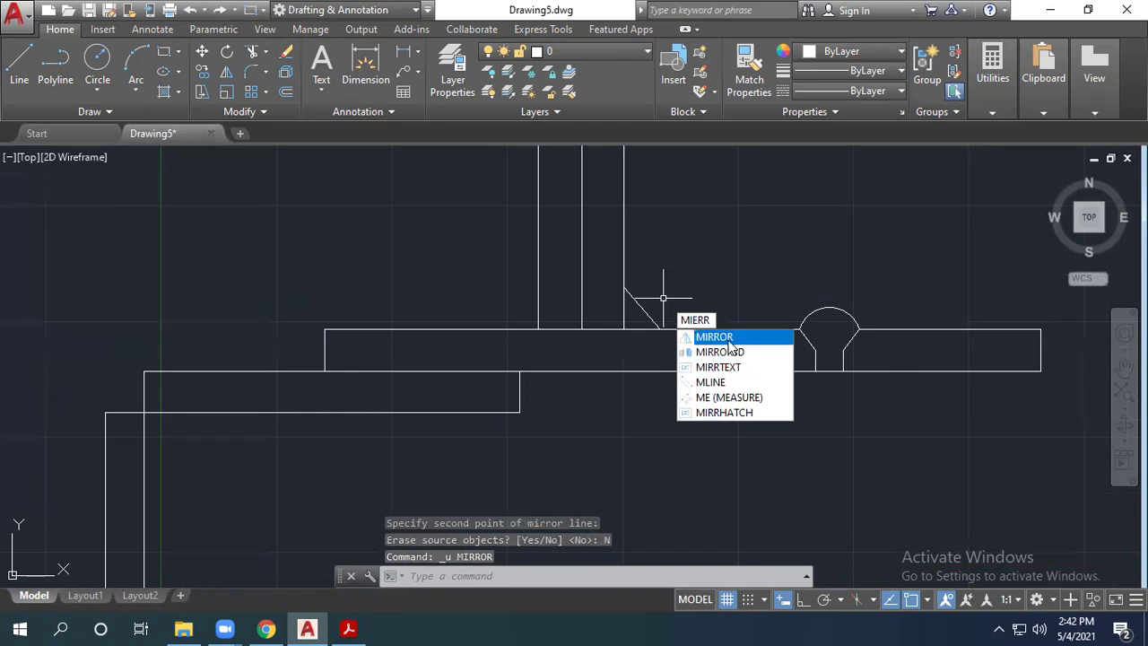
key("Return")
left_click(648, 301)
left_click(667, 312)
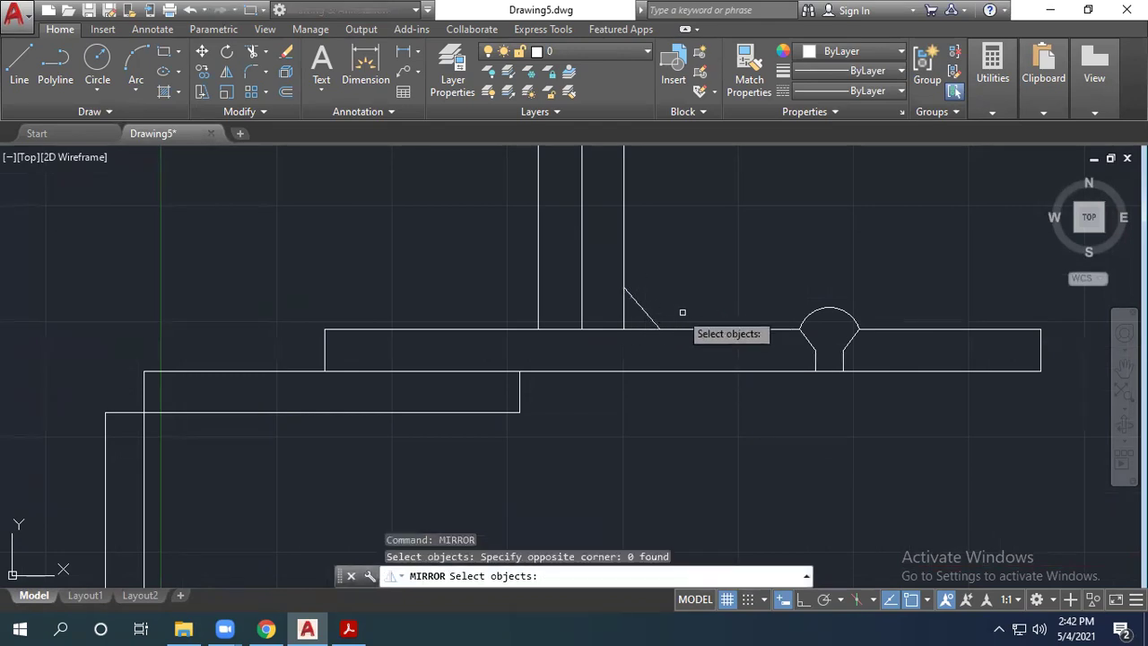
left_click(639, 303)
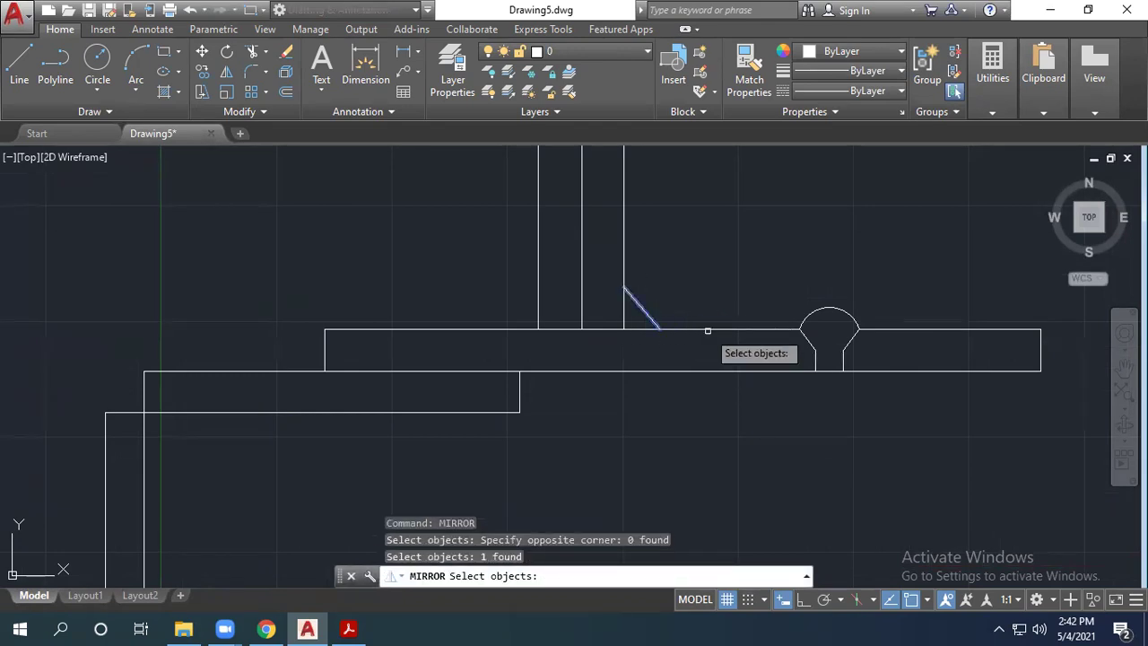
scroll(615, 323, "down", 1)
scroll(605, 238, "up", 1)
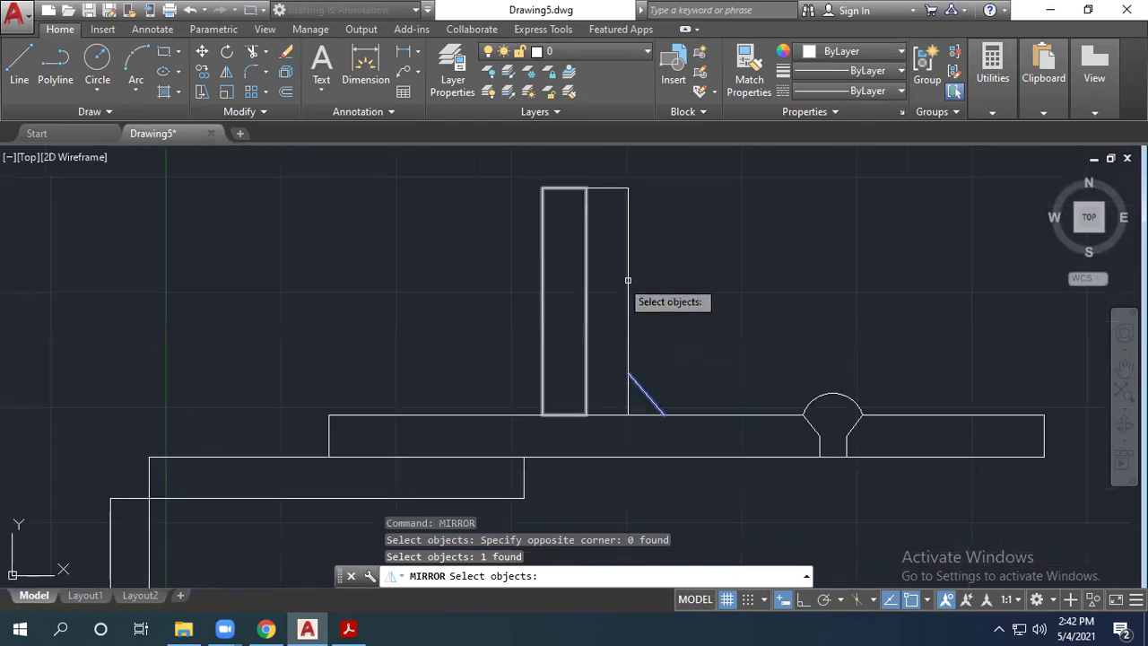
key("Escape")
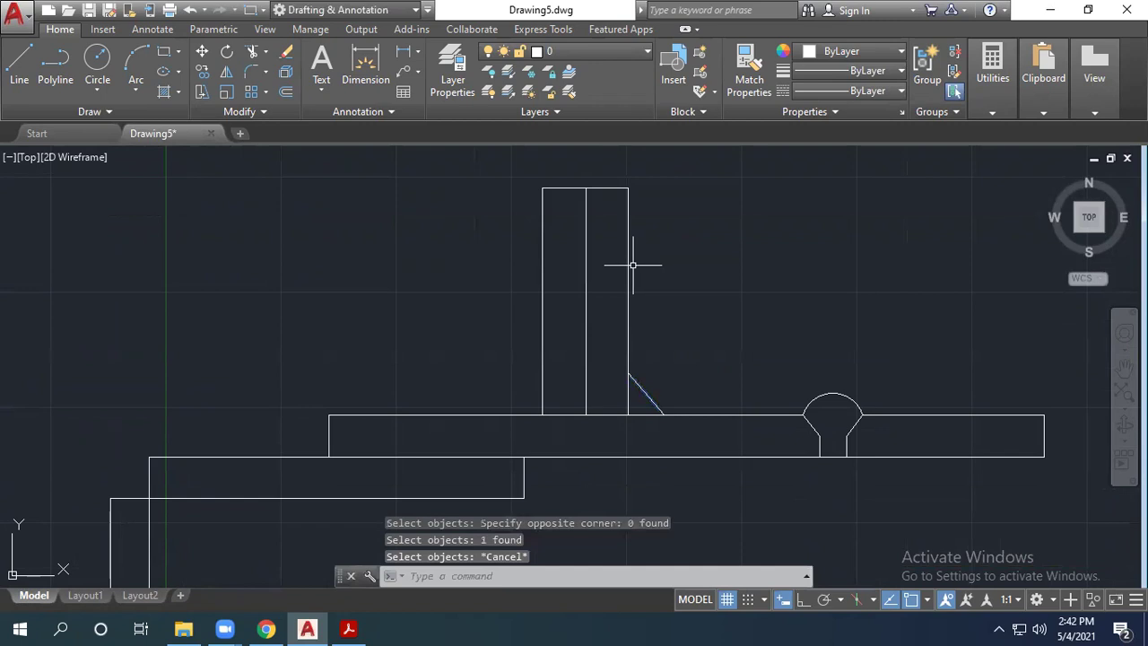
Step: Draw the tee joint's second slanted weld line from the upright's outer left edge to the plate's top edge, level with the first
key("Return")
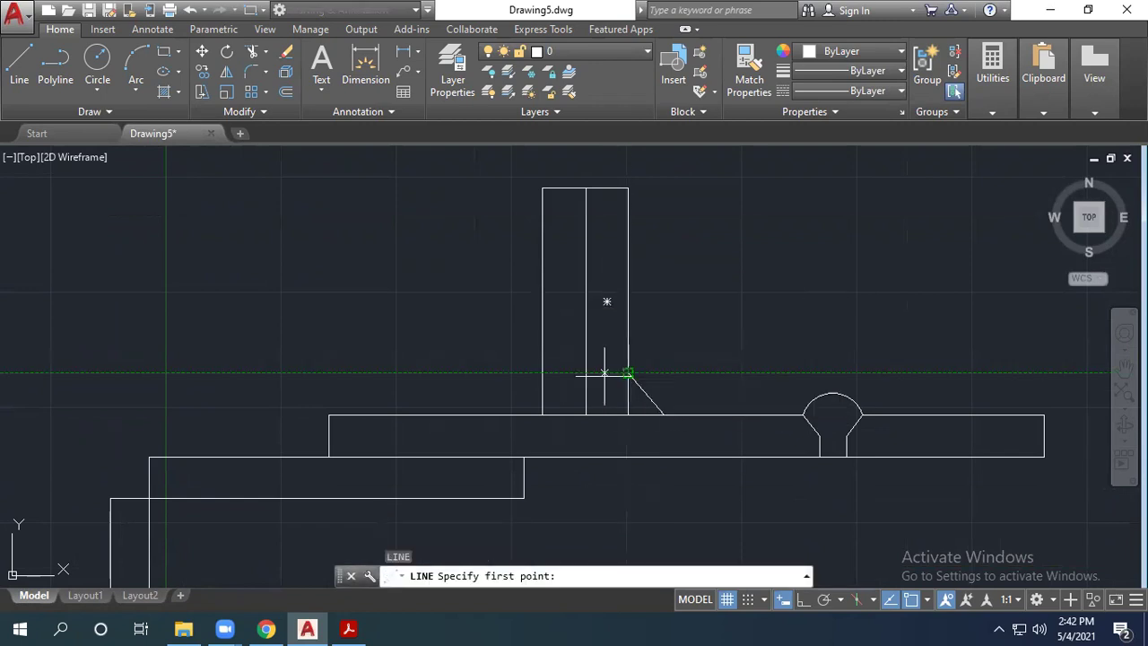
left_click(542, 373)
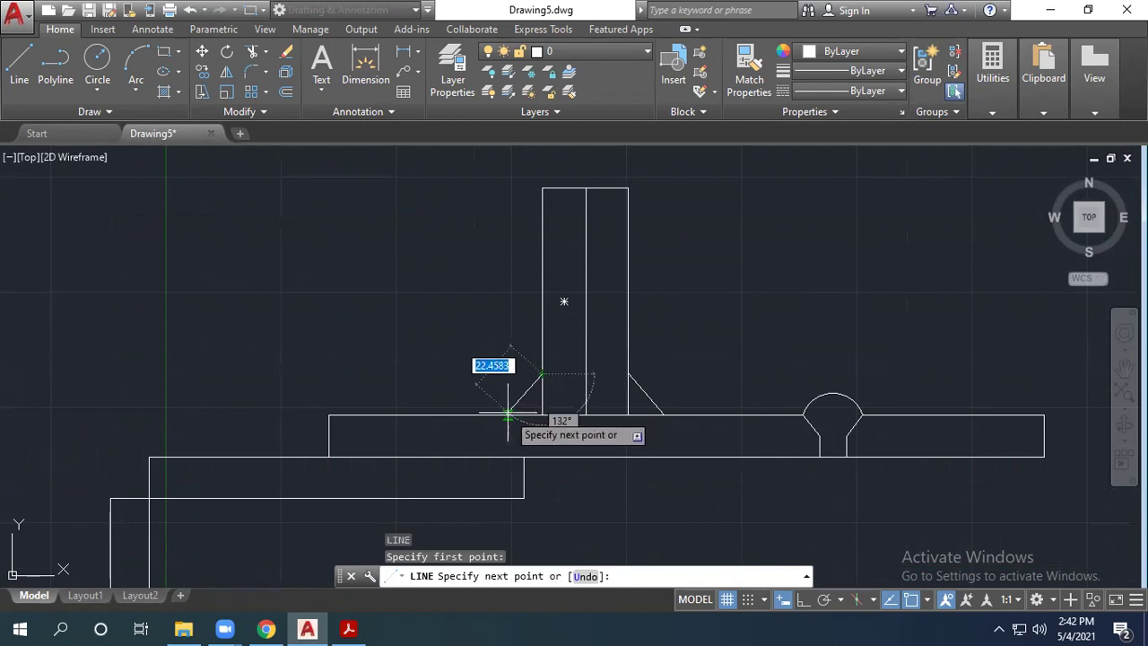
key("Escape")
scroll(498, 299, "down", 2)
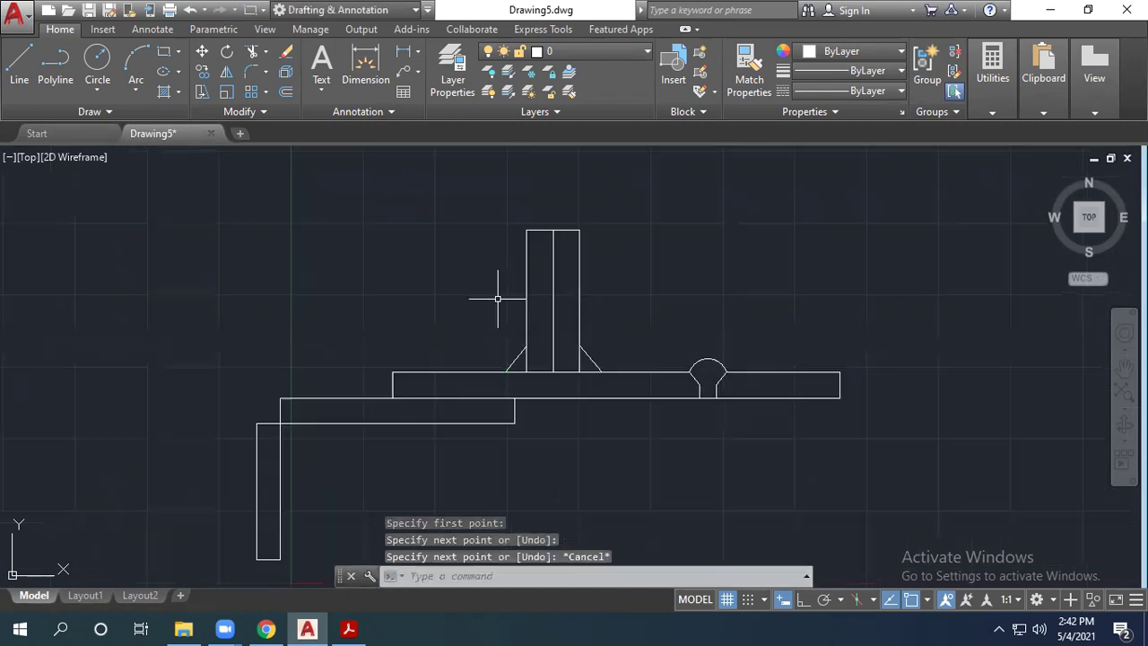
Step: Check the edge joint in the PDF and draw a three-point arc bulging above the upright between its two top corners
left_click(349, 628)
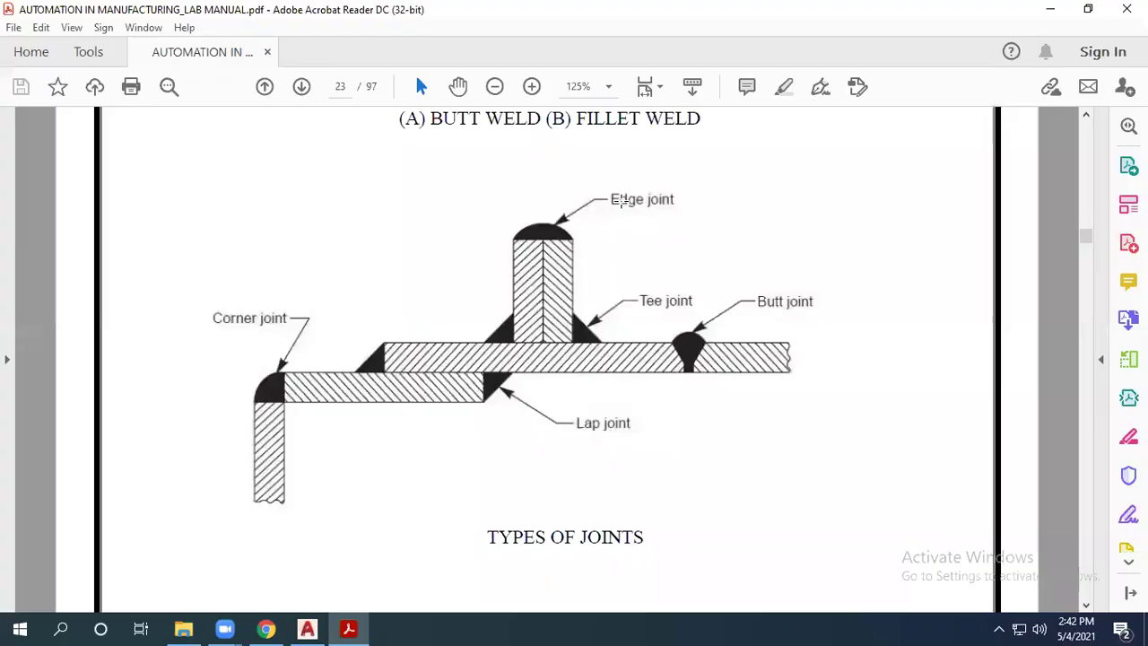
left_click(306, 628)
left_click(137, 90)
left_click(171, 120)
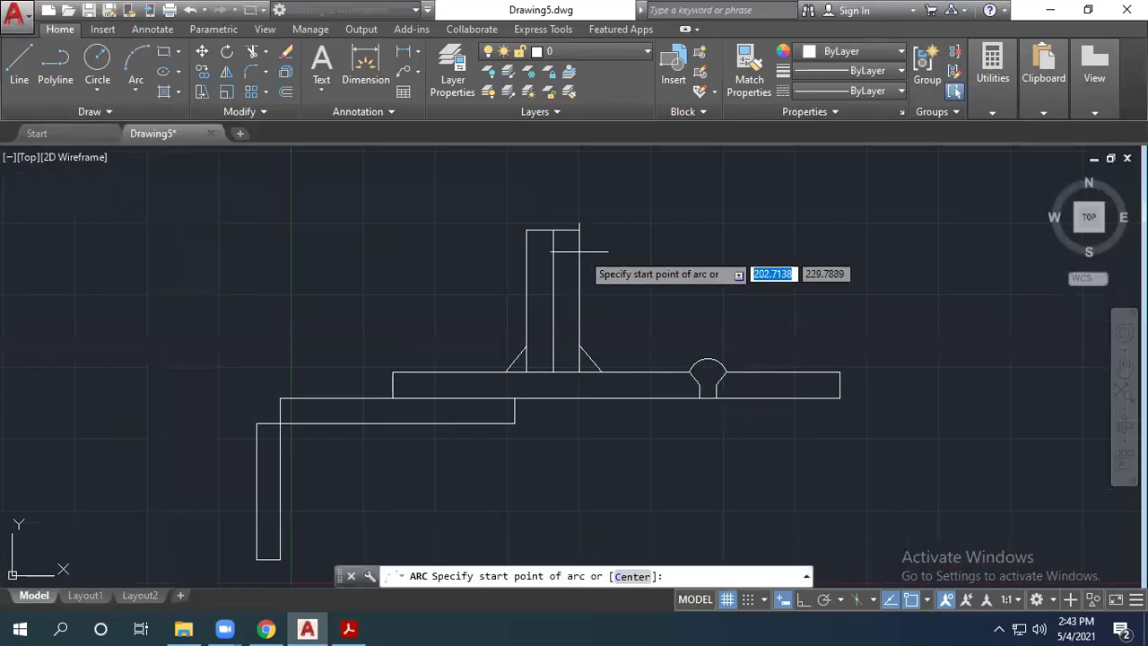
scroll(537, 235, "up", 4)
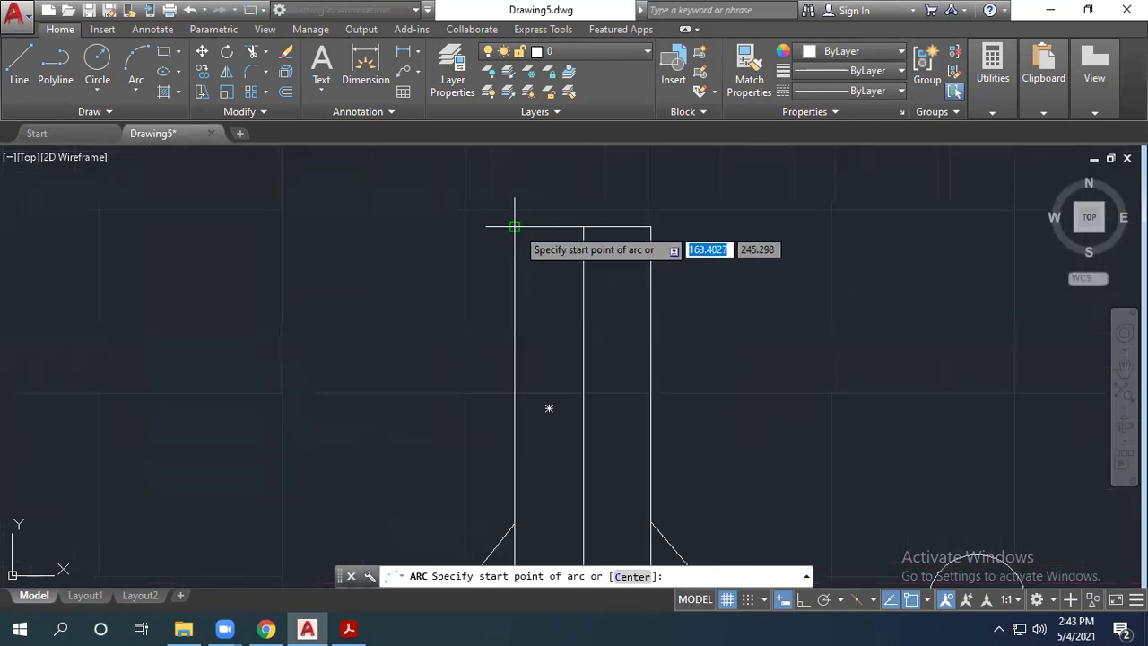
left_click(515, 226)
left_click(581, 190)
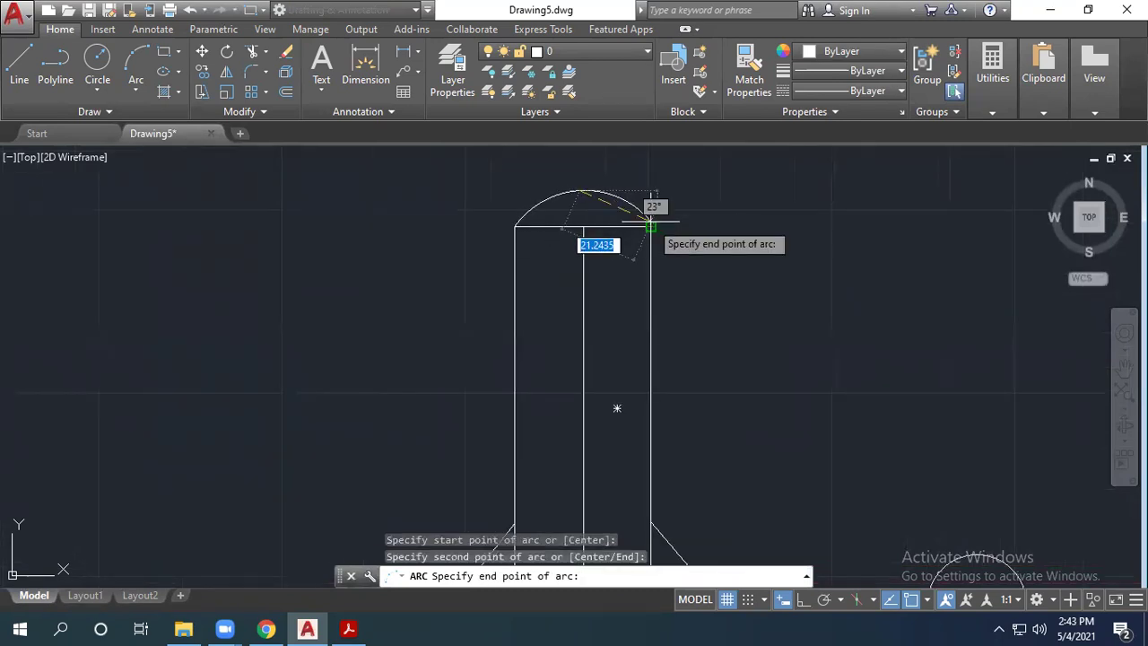
left_click(650, 223)
key("Escape")
scroll(646, 208, "down", 3)
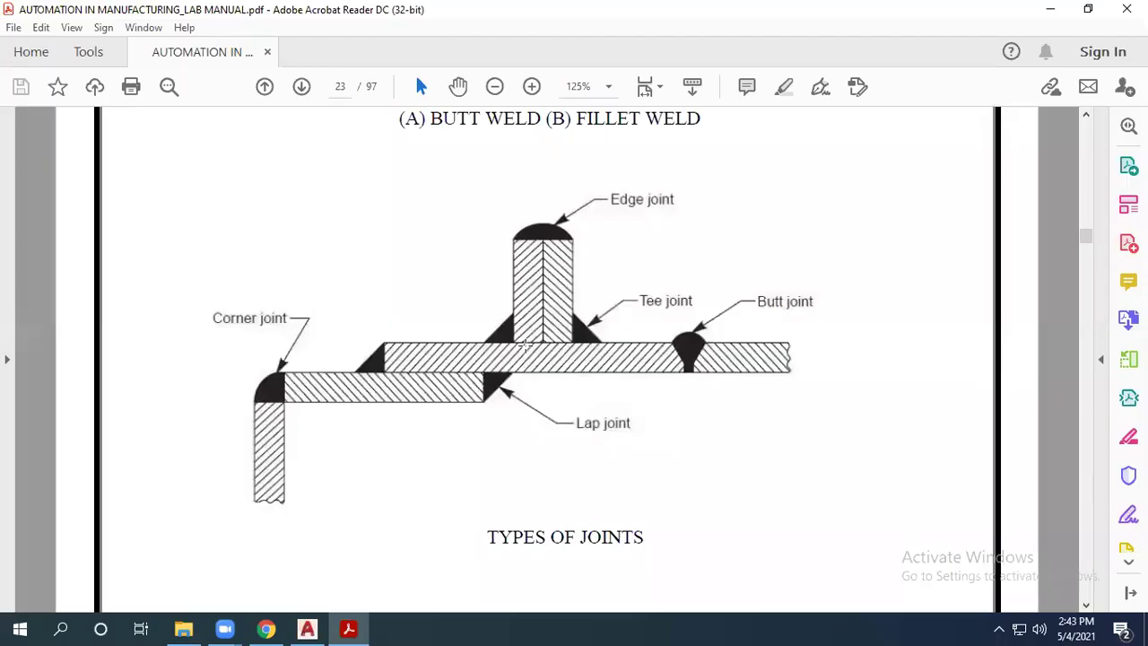
Step: Back in AutoCAD, draw the lap joint's slanted weld line from the lower plate's bottom right corner to the upper plate's bottom edge
left_click(305, 628)
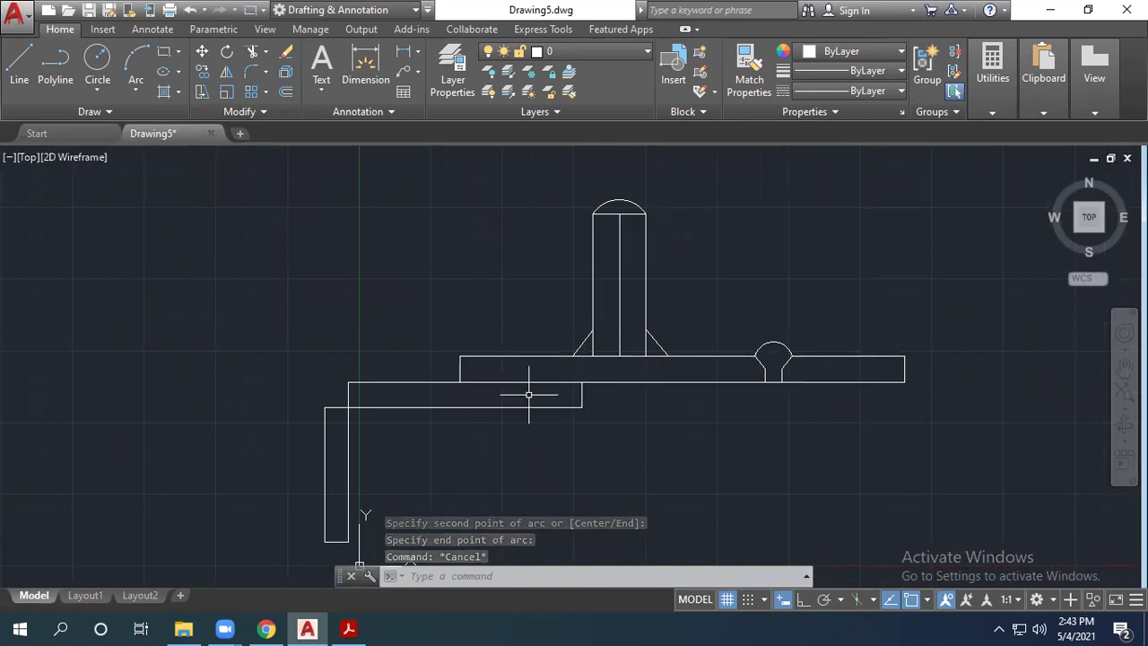
scroll(585, 394, "up", 4)
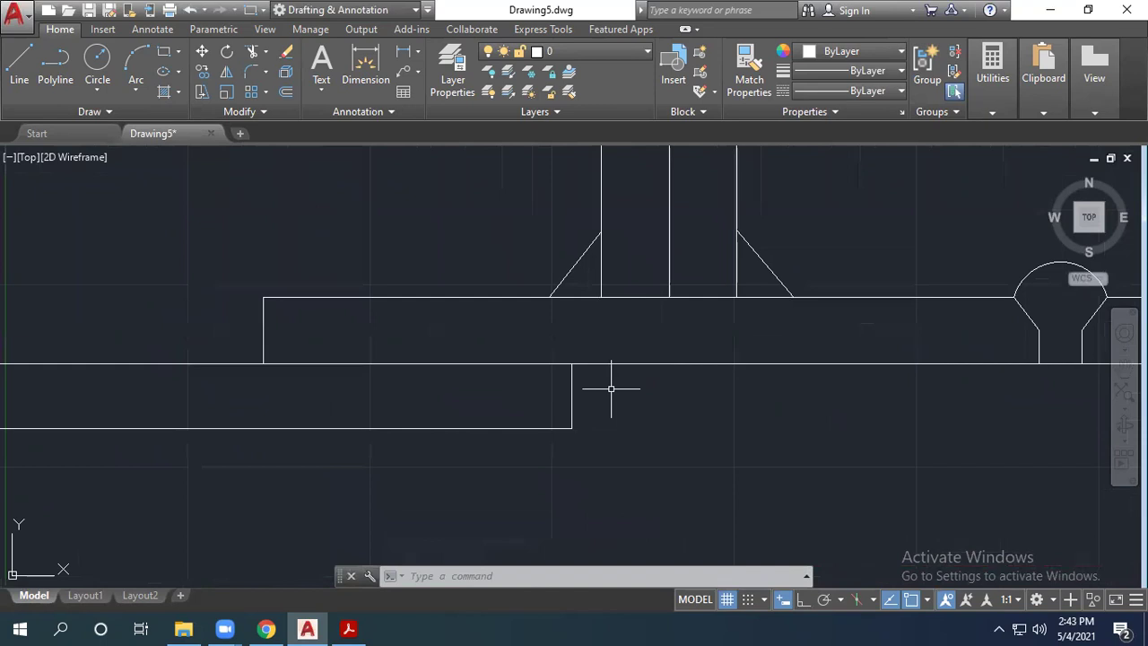
type("l")
key("Return")
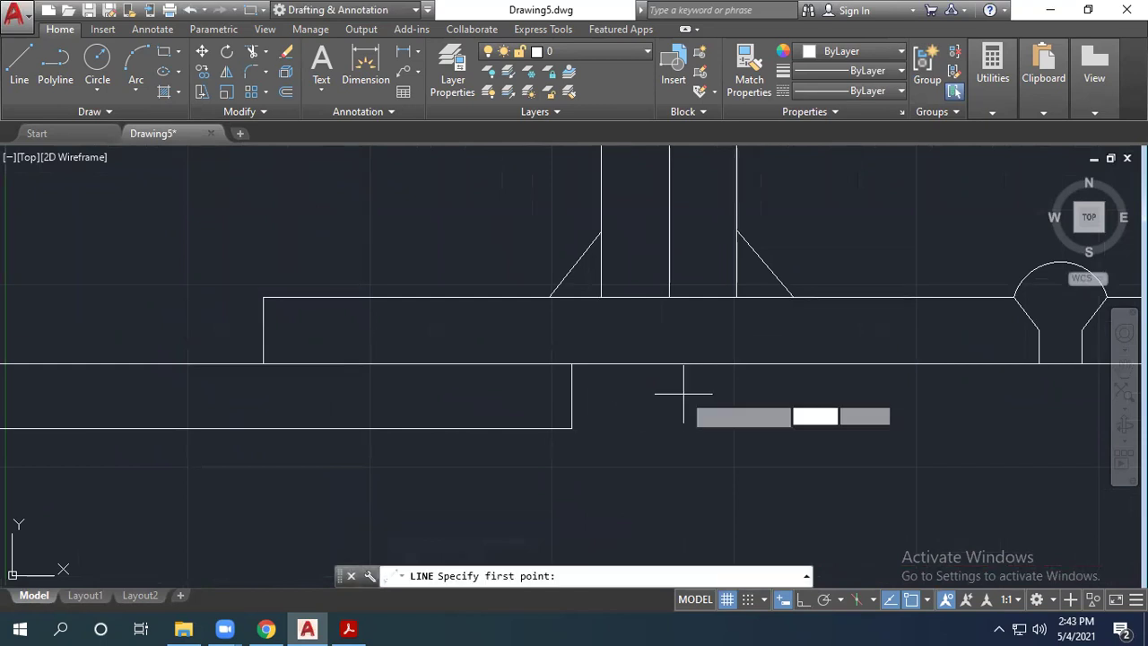
left_click(573, 428)
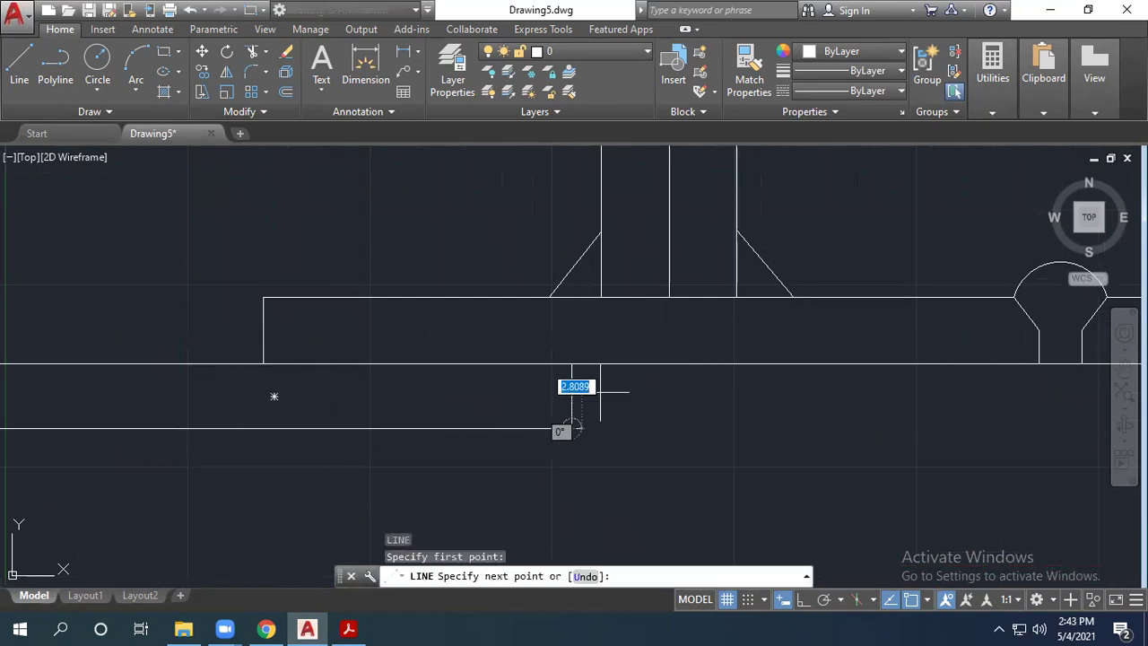
left_click(638, 365)
key("Escape")
scroll(615, 328, "down", 4)
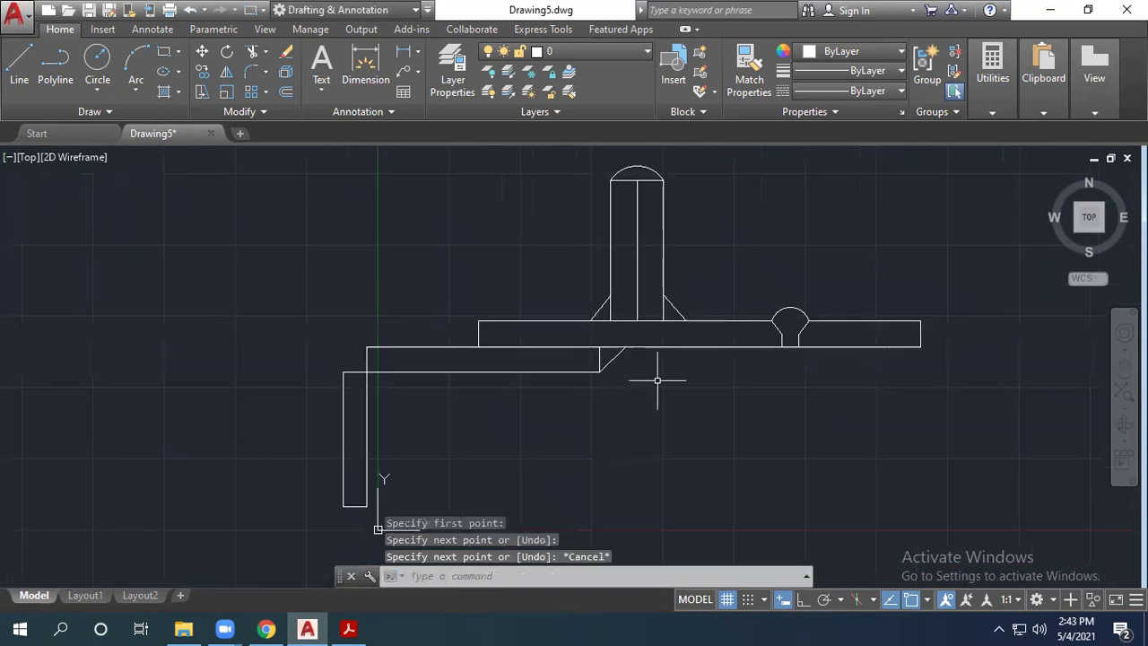
Step: Consult the joints figure in the PDF and try drawing the other lap weld line from the upper plate's top left corner to the lower plate
left_click(347, 627)
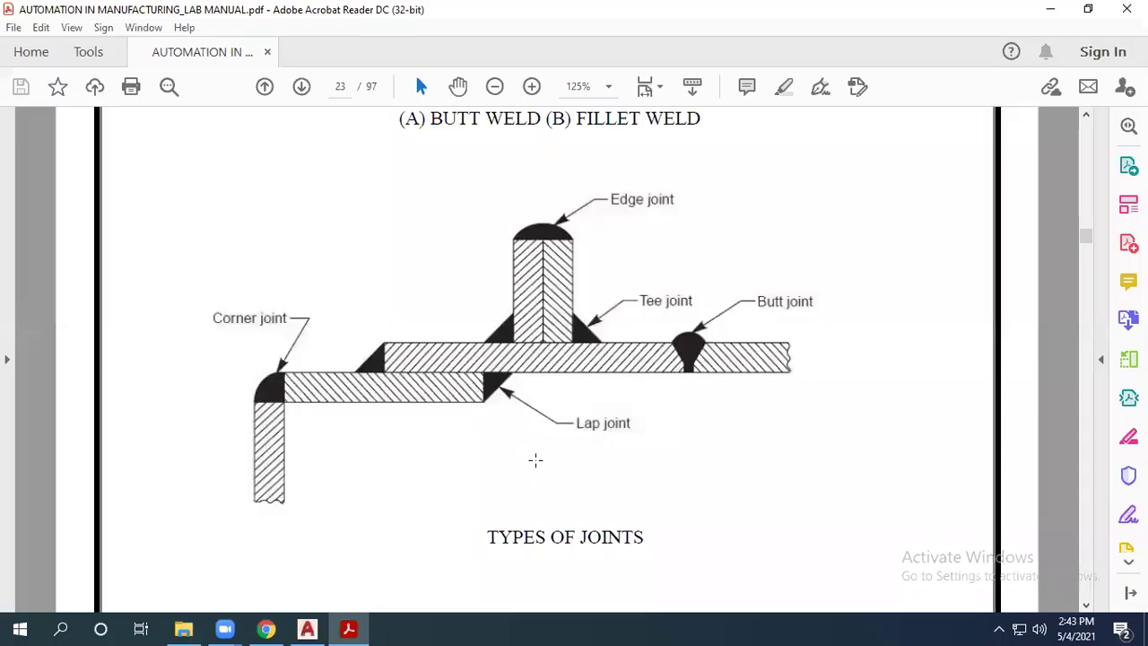
left_click(307, 628)
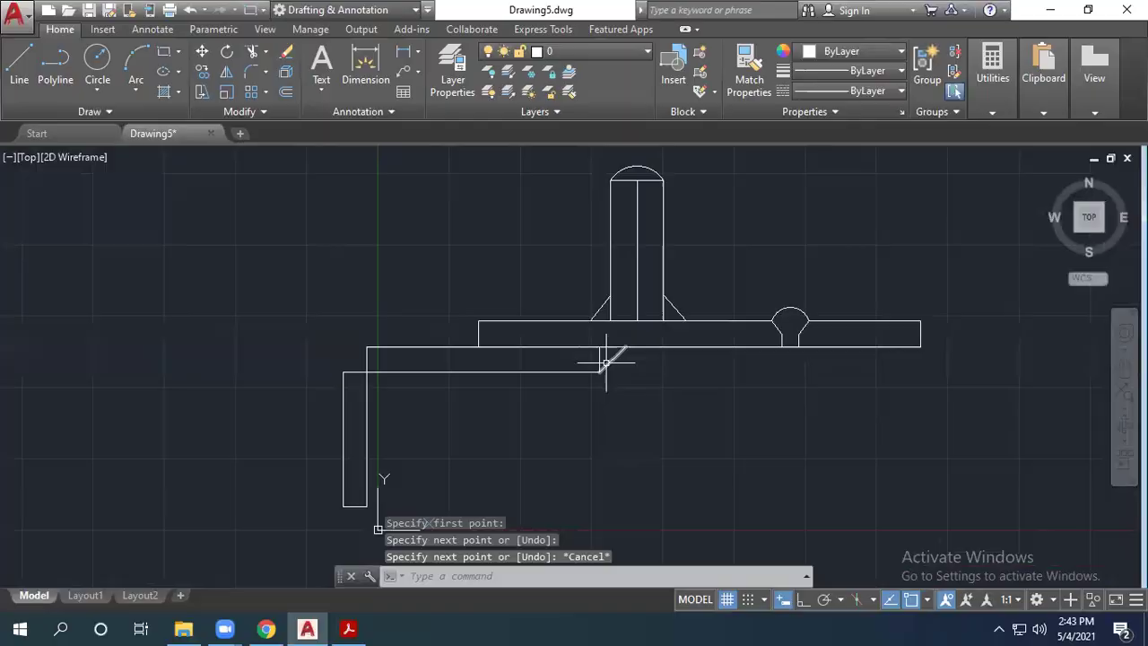
left_click(349, 627)
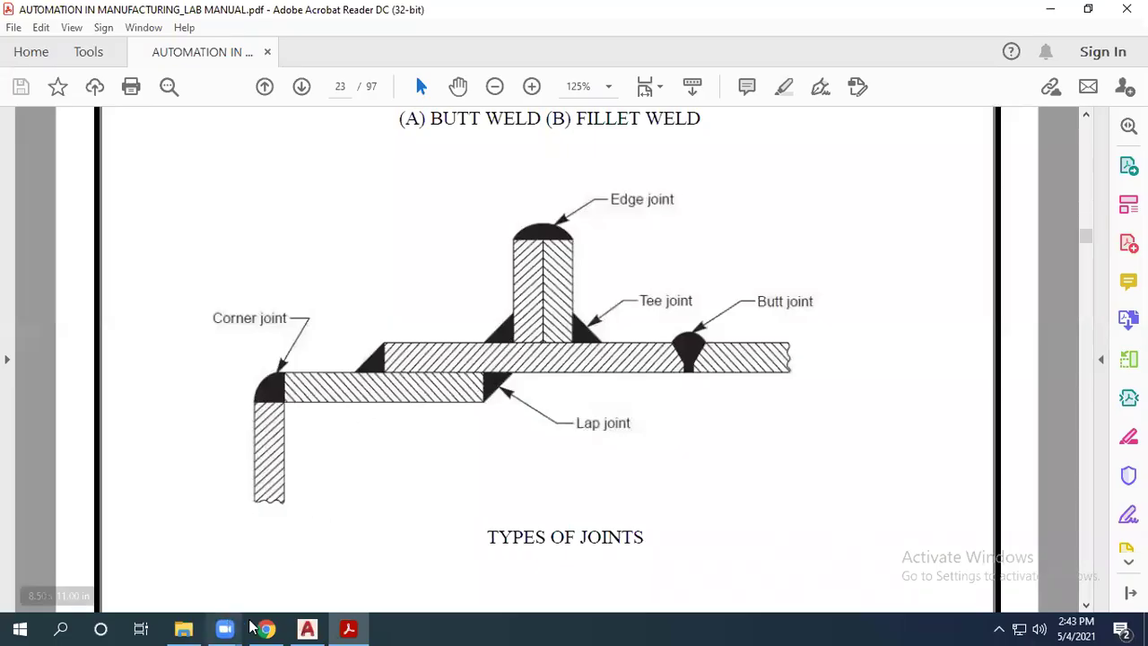
left_click(307, 628)
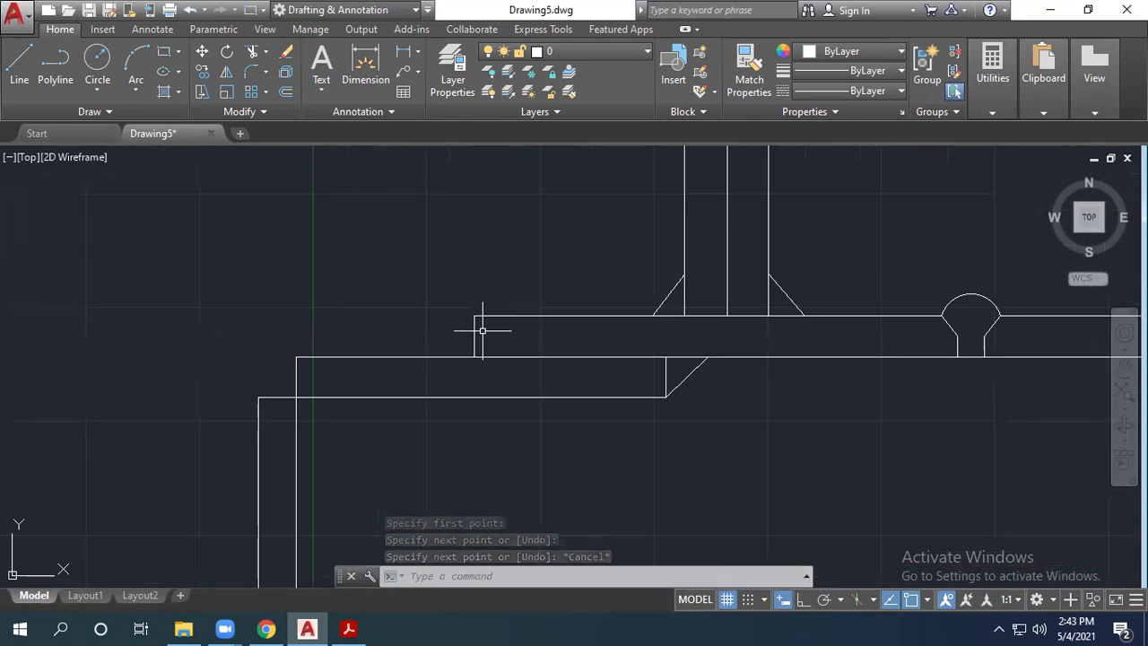
type("l")
key("Return")
left_click(472, 317)
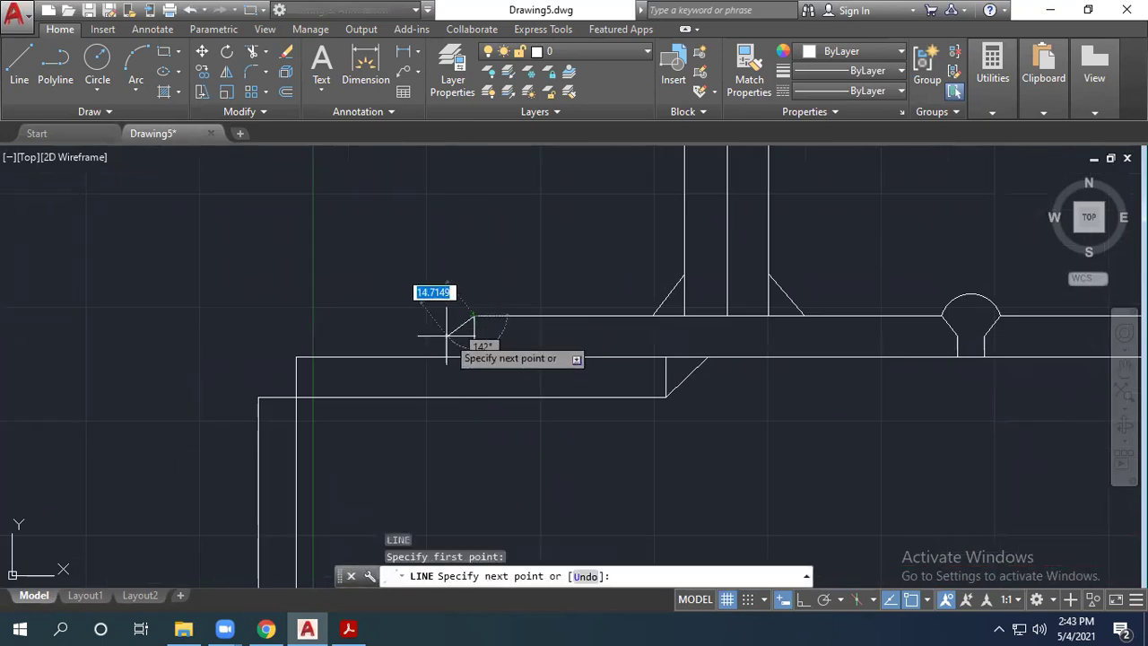
left_click(443, 357)
key("Escape")
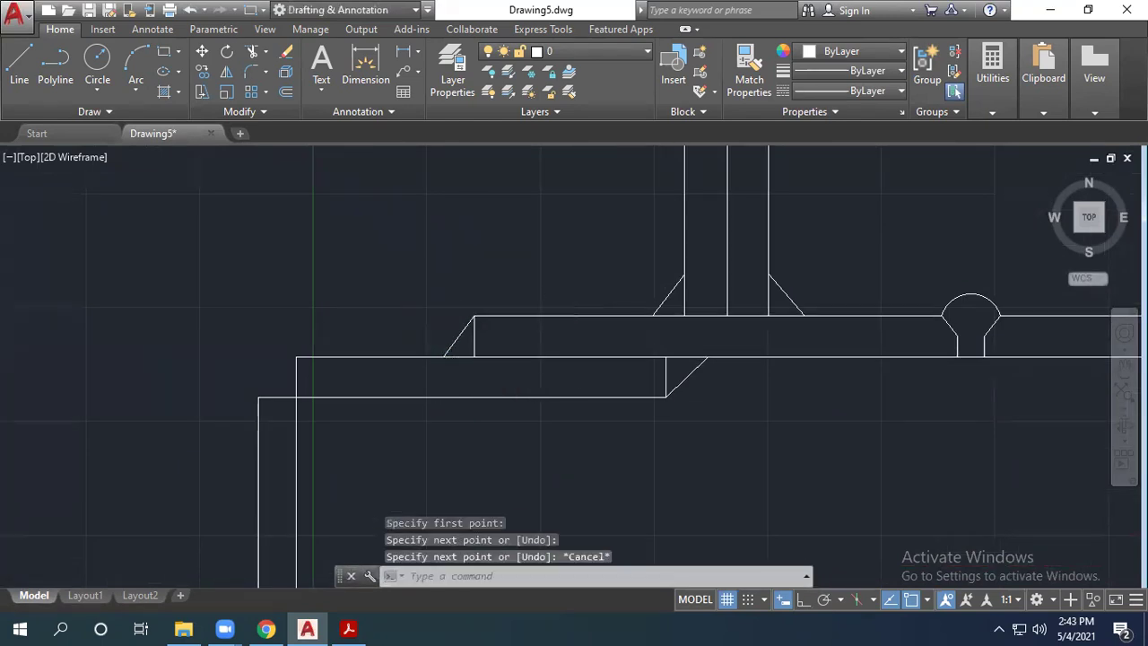
Step: Undo the slanted weld line at the upper plate's left end
scroll(572, 294, "down", 2)
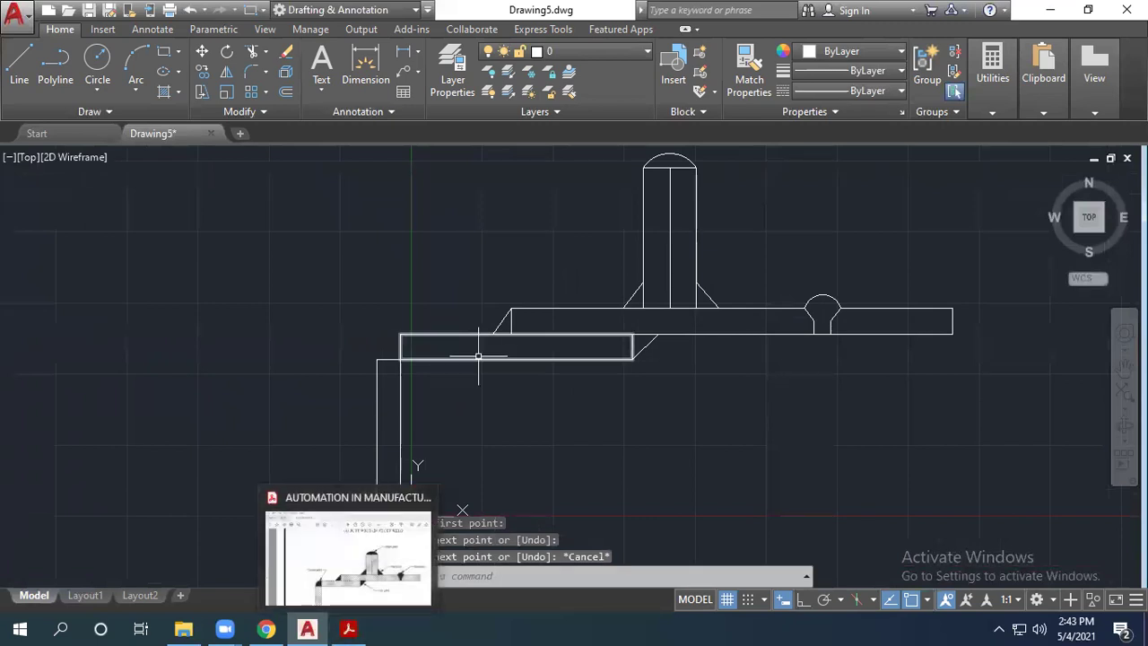
scroll(493, 351, "up", 3)
key("ctrl+z")
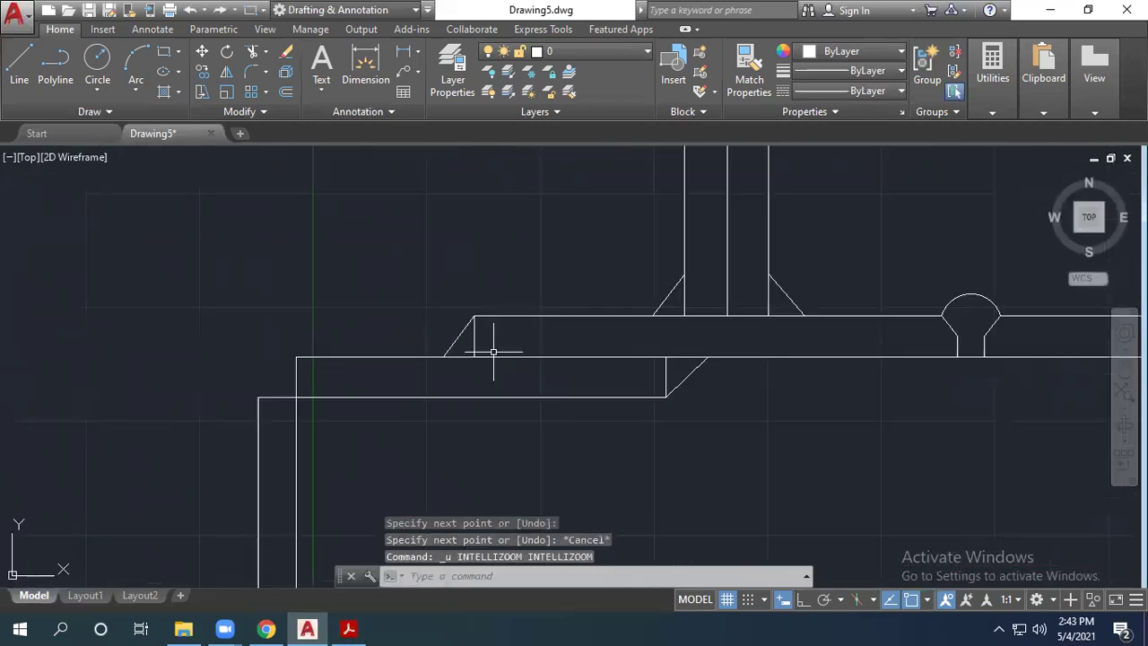
key("ctrl+z")
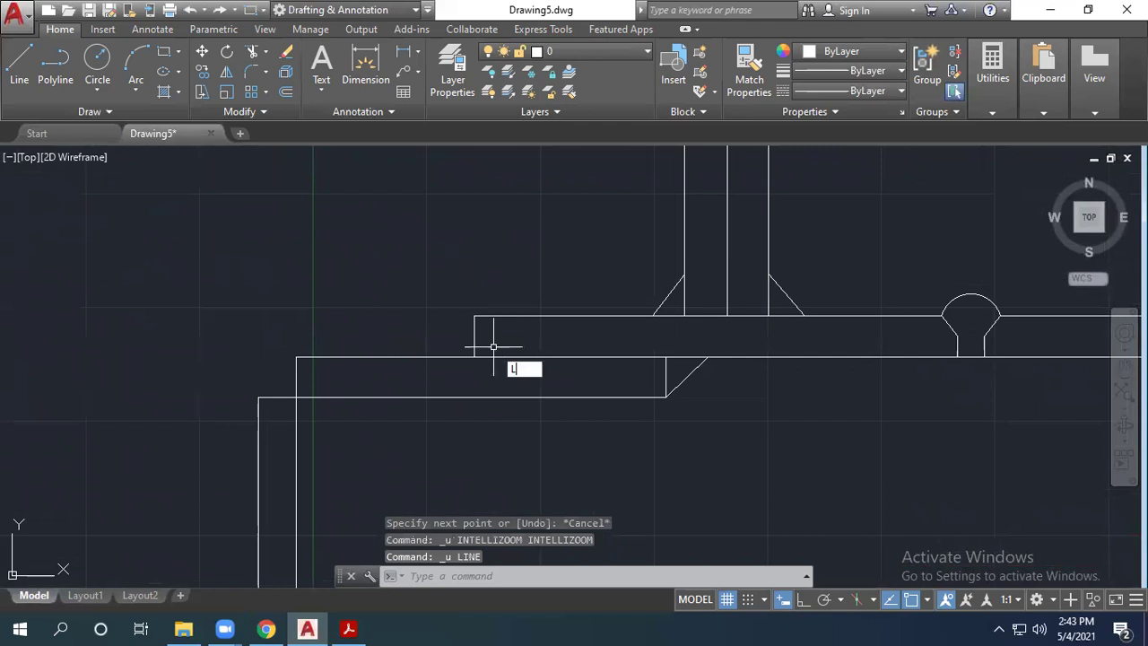
Step: Draw the lap joint's slanted weld line from the upper plate's top left corner down to the lower plate's top edge
key("Return")
left_click(474, 315)
left_click(439, 357)
key("Escape")
scroll(476, 301, "down", 2)
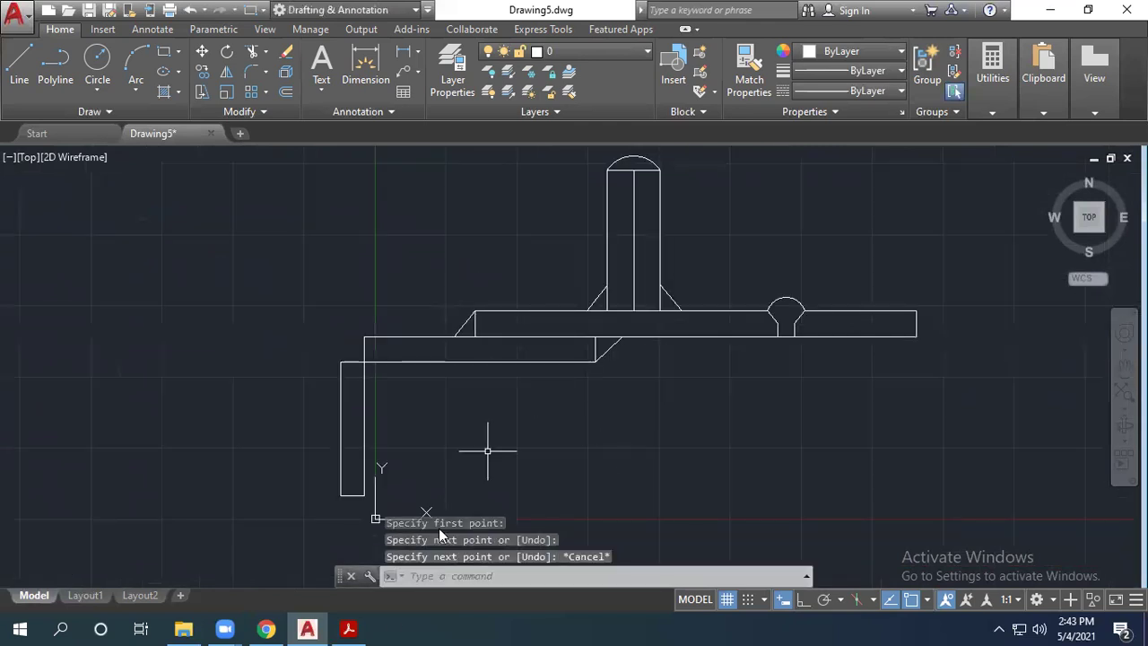
Step: Check the corner joint in the PDF and draw a three-point arc from the lower plate's top left corner to the vertical plate's outer top corner
left_click(362, 627)
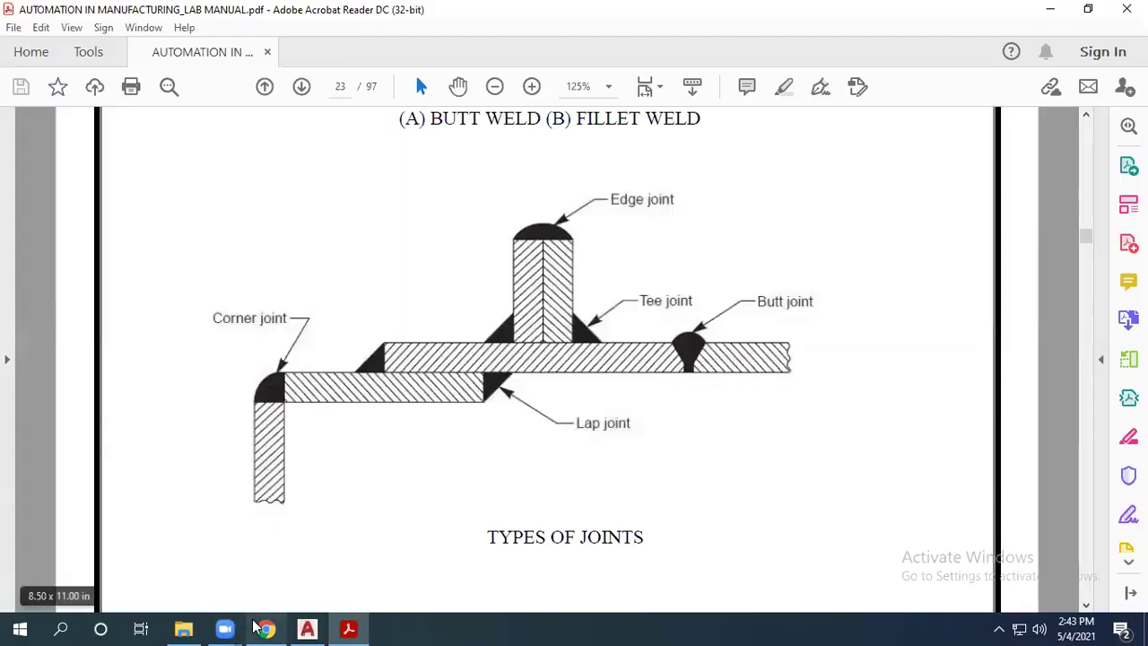
left_click(309, 628)
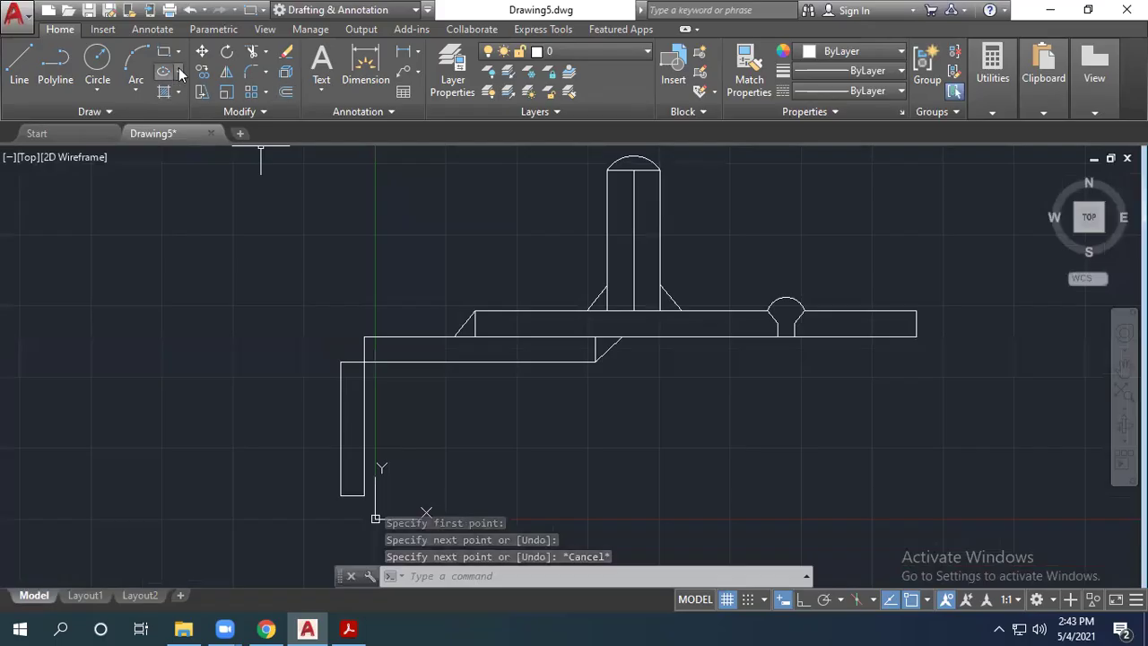
left_click(135, 61)
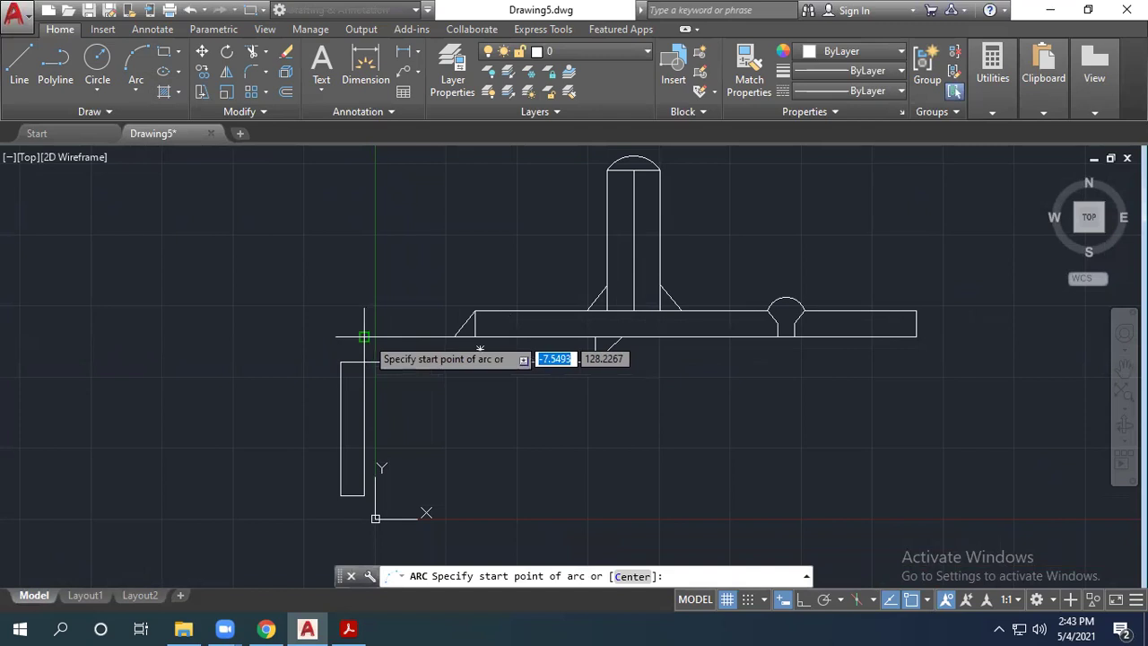
scroll(363, 337, "up", 4)
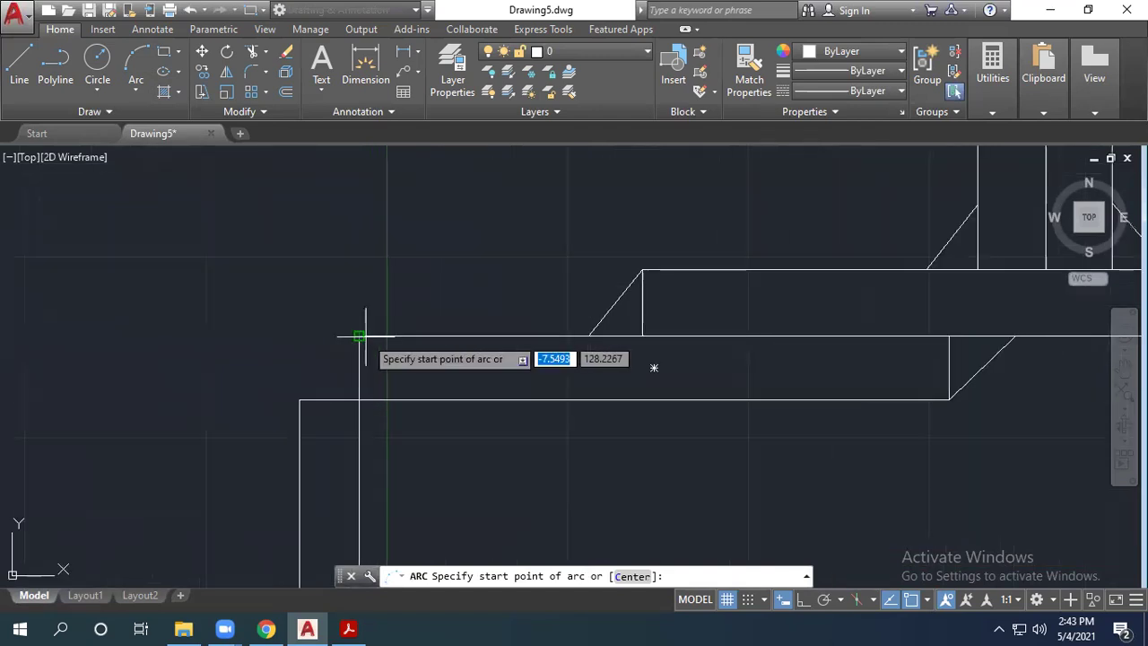
left_click(358, 337)
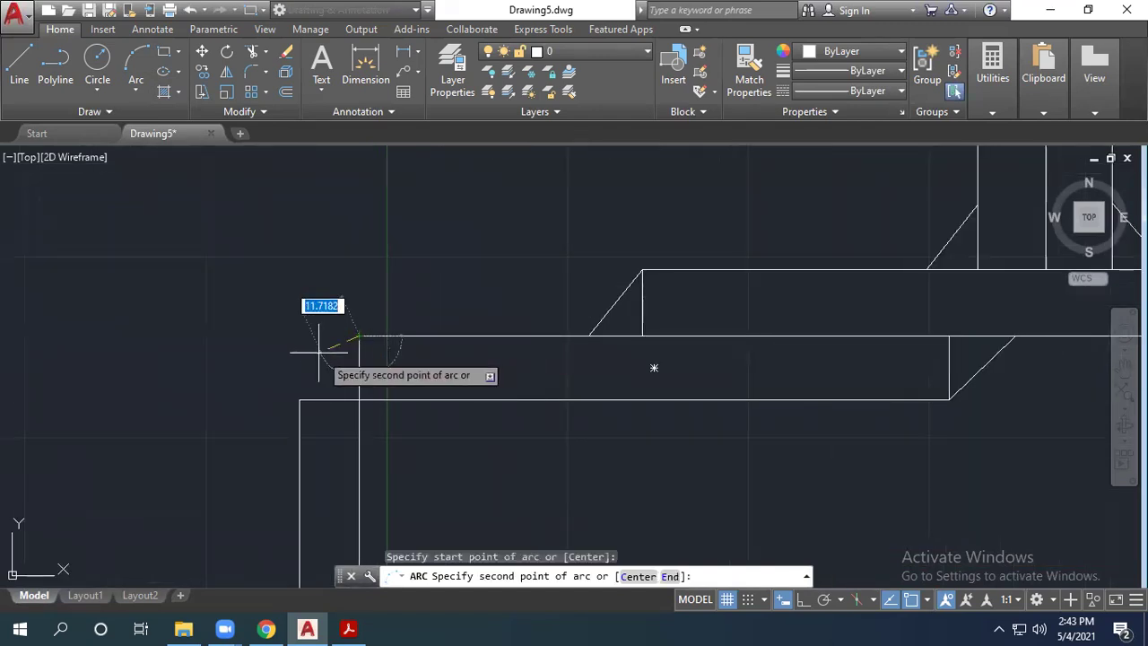
left_click(325, 344)
left_click(305, 384)
key("Escape")
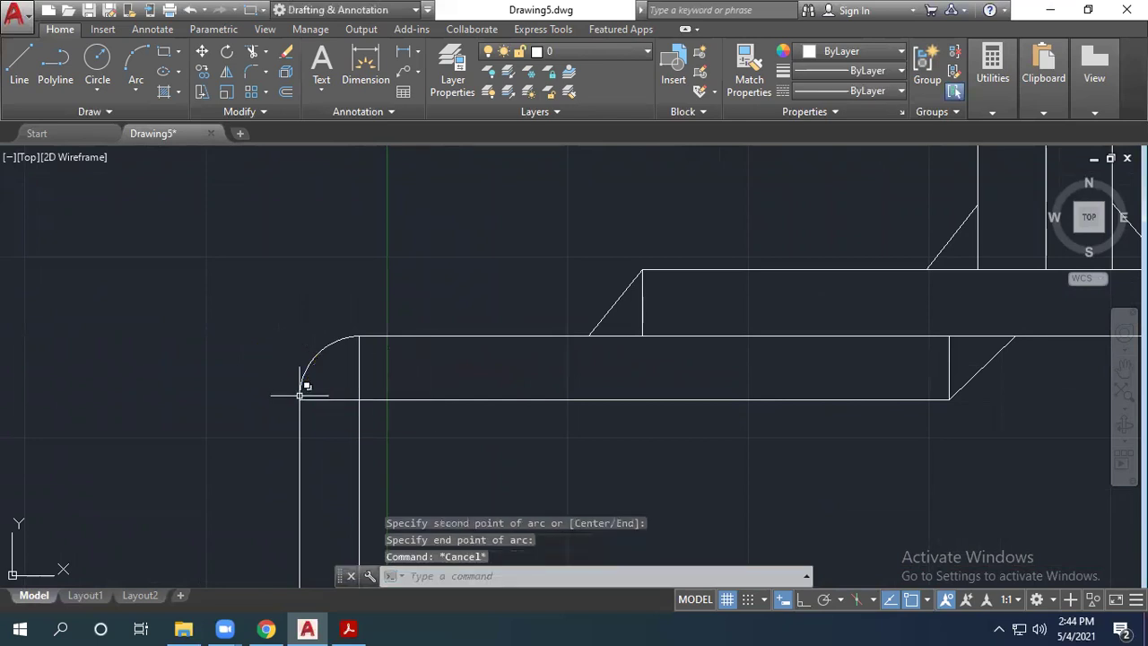
scroll(302, 385, "down", 4)
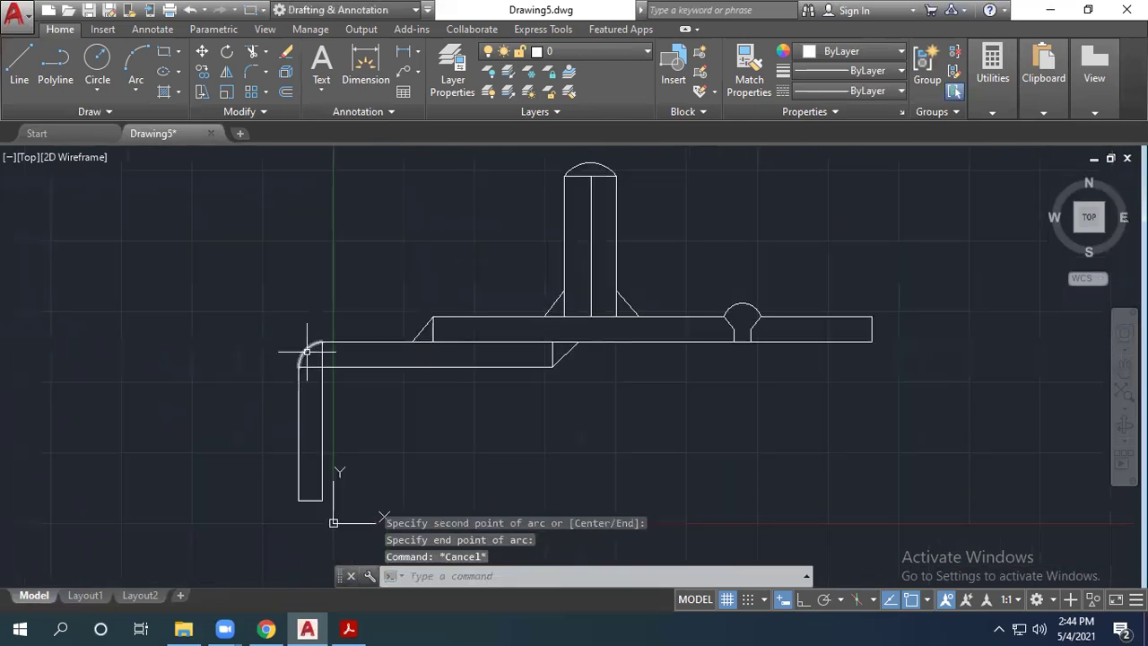
Step: Consult the joints figure in the PDF, return to AutoCAD and fill the edge joint's cap with a SOLID hatch
left_click(347, 628)
left_click(266, 627)
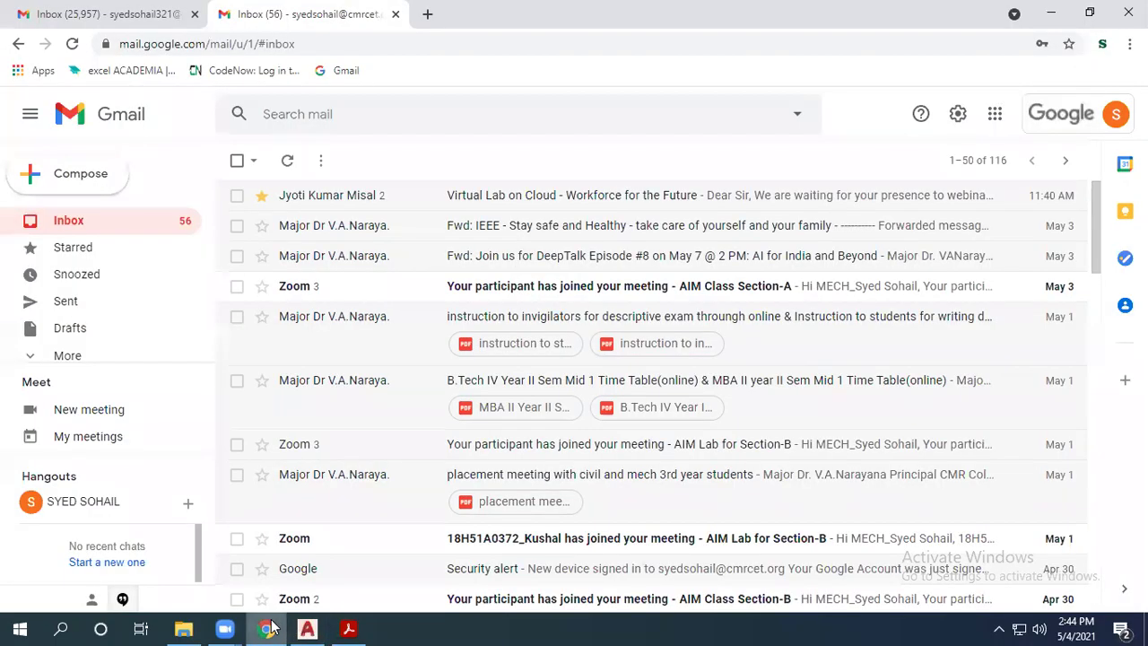
left_click(347, 628)
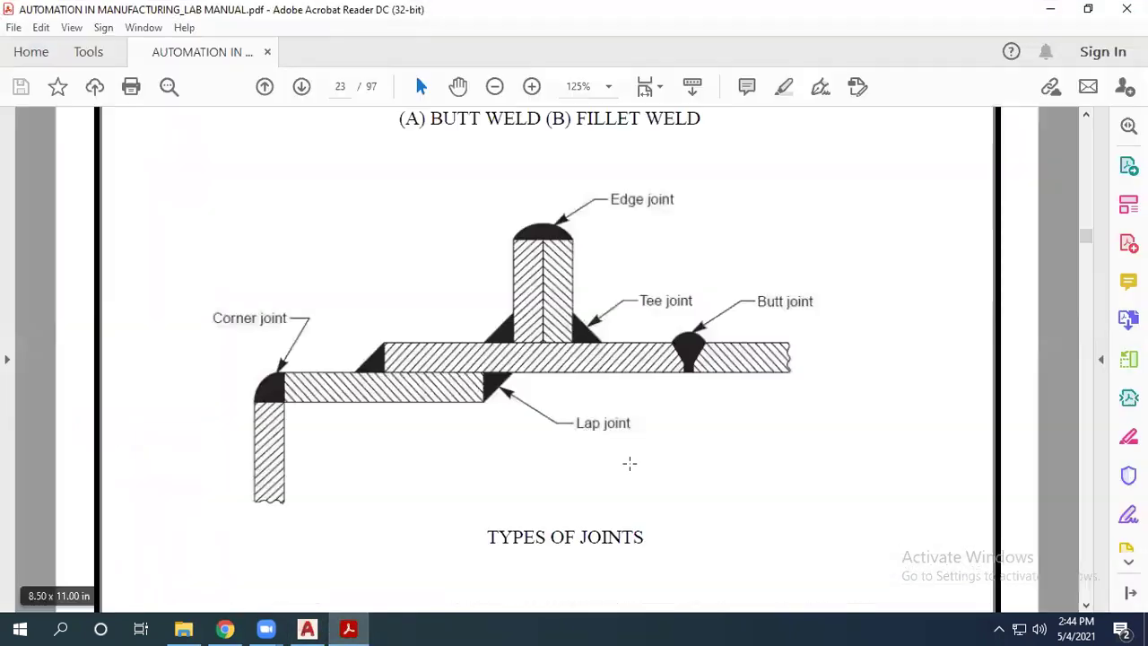
left_click(824, 355)
left_click(878, 405)
left_click(307, 628)
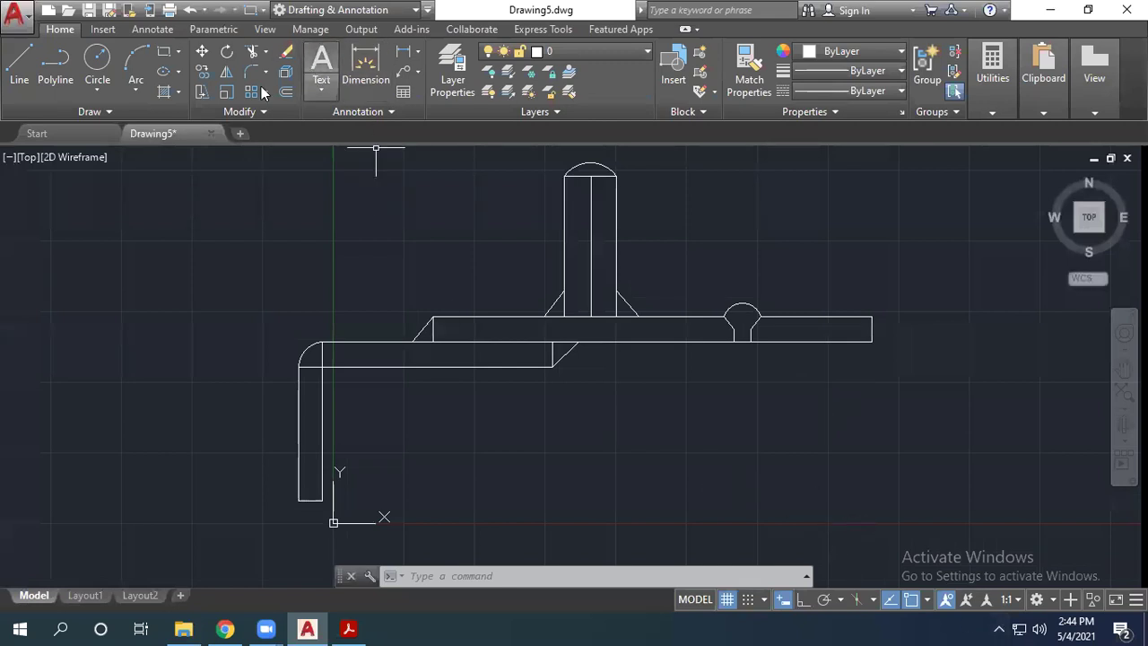
type("h")
key("Return")
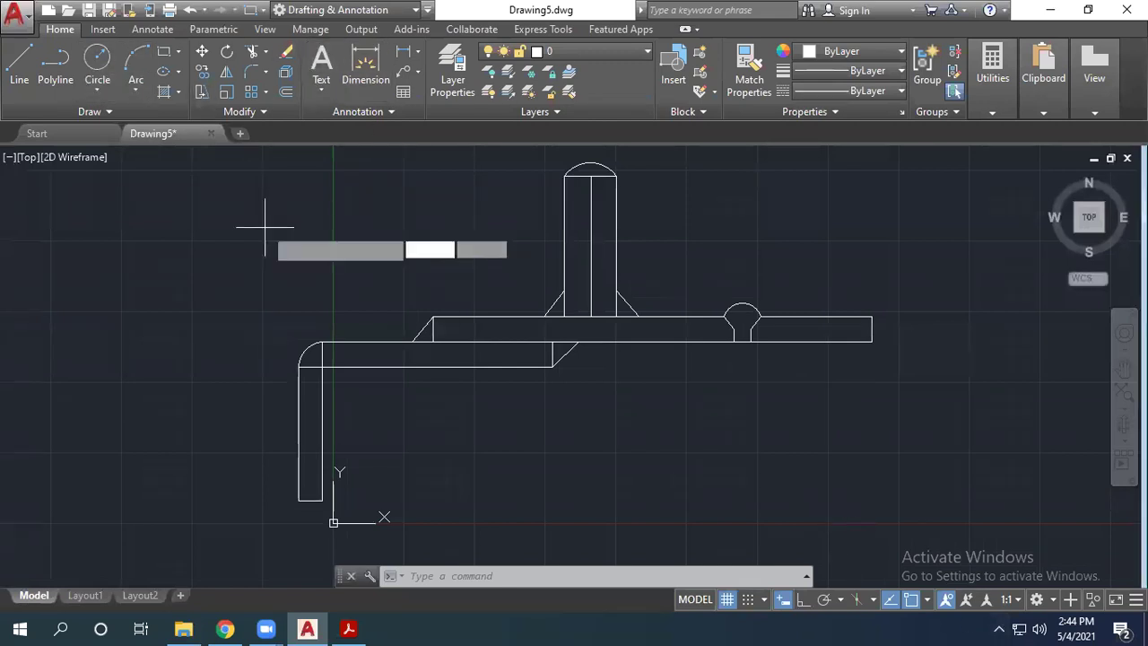
left_click(156, 79)
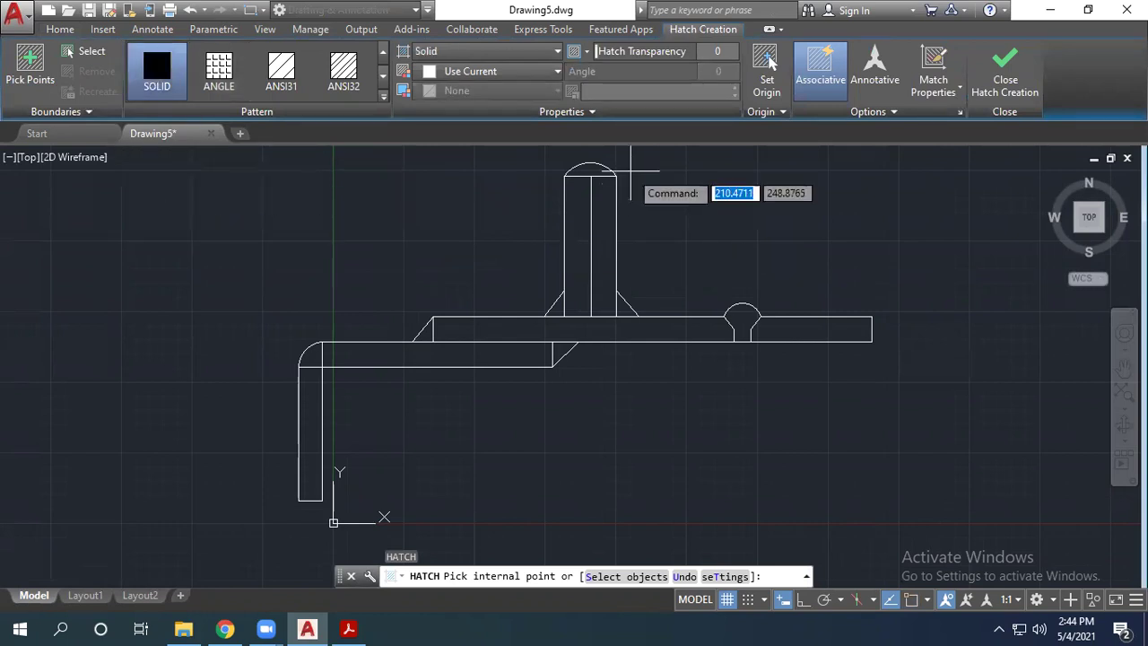
left_click(589, 172)
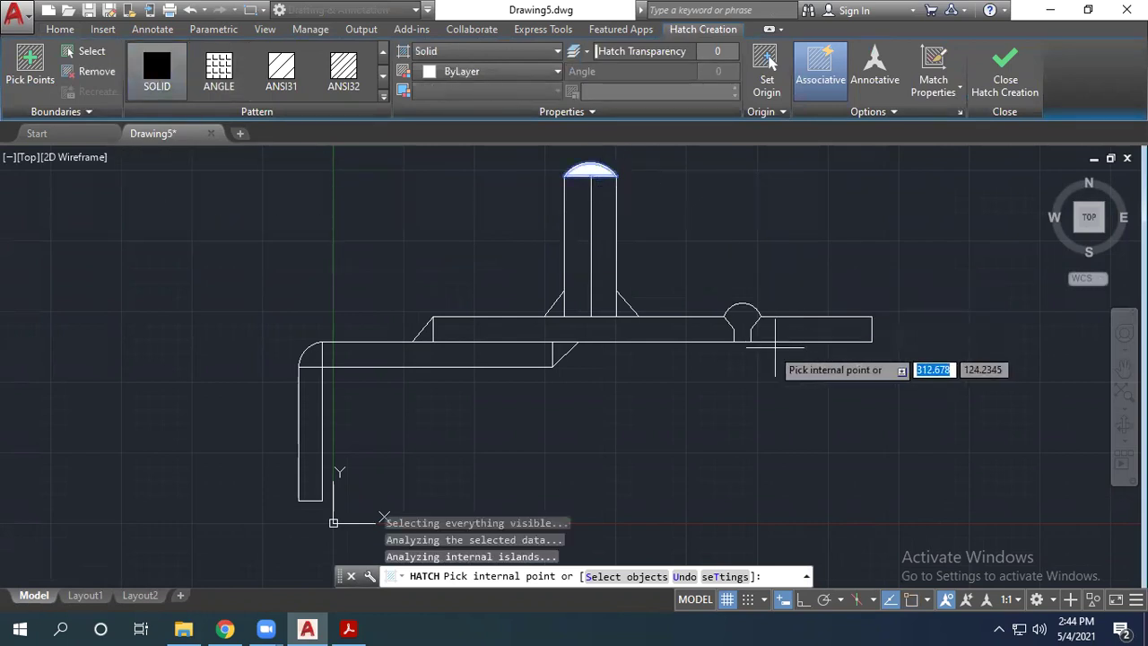
Step: Add the solid fill to the butt weld, both tee weld triangles and the lap weld at the lower plate's right end
scroll(744, 316, "up", 3)
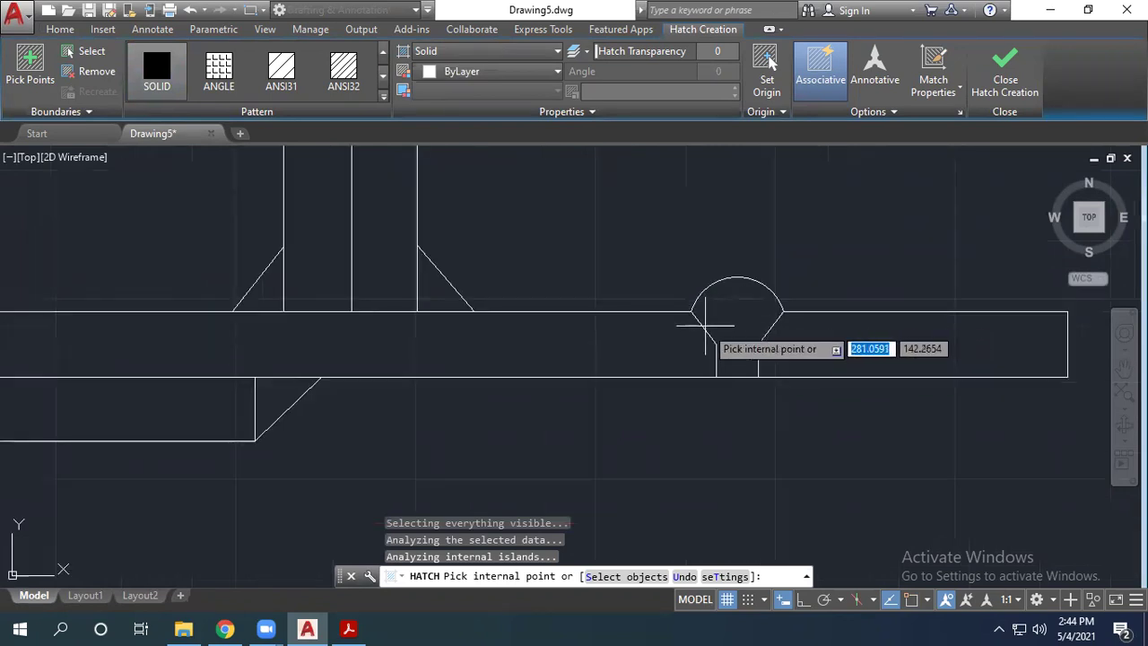
left_click(748, 312)
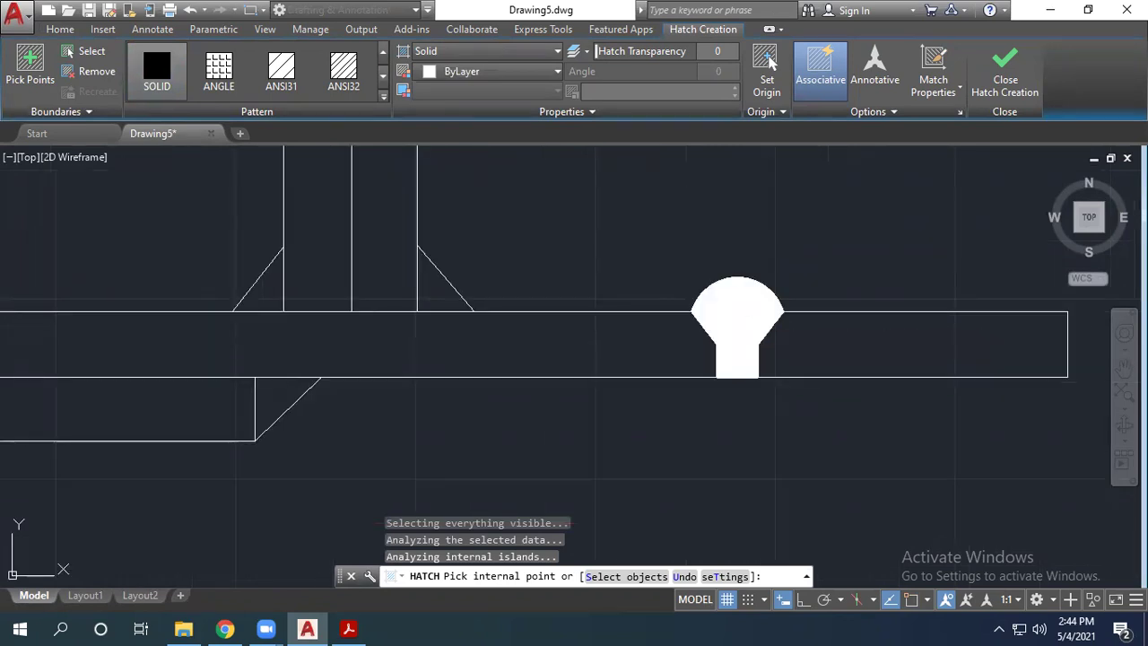
scroll(748, 311, "down", 2)
left_click(556, 297)
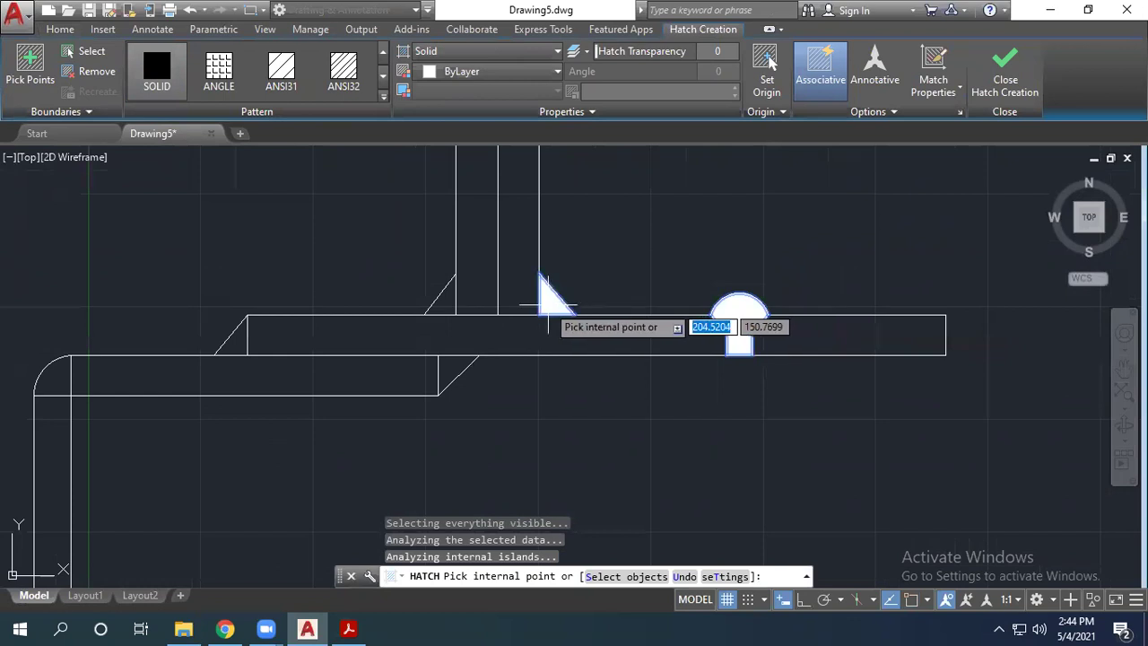
left_click(441, 298)
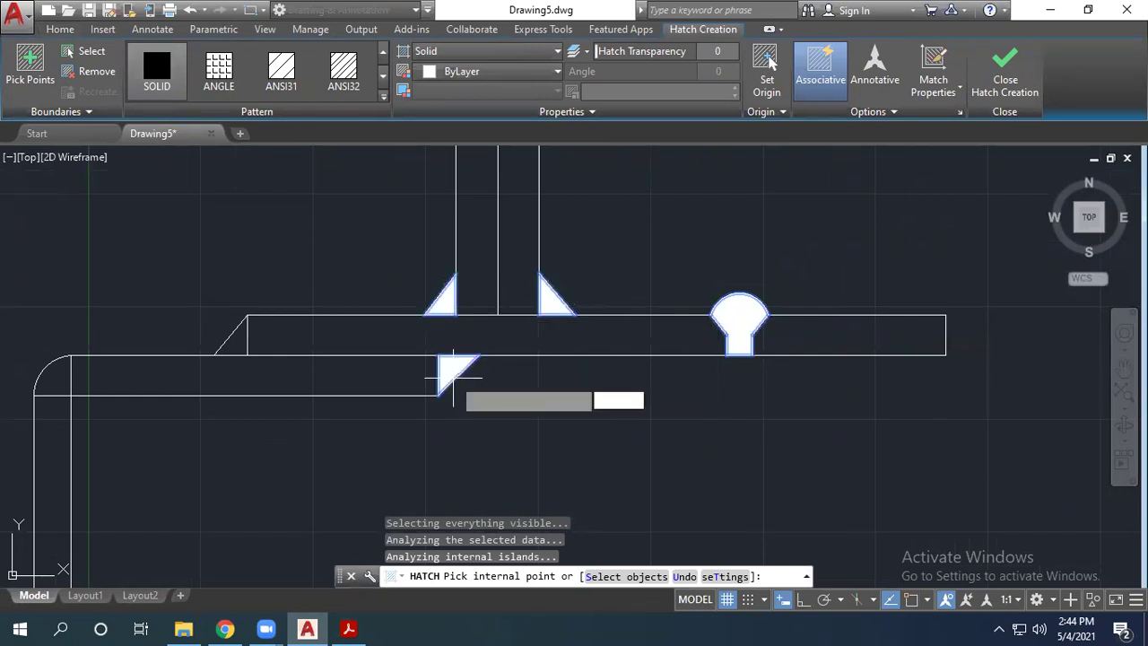
Step: Solid-fill the lap weld at the upper plate's left end and the rounded corner weld, and end the hatch
scroll(579, 386, "down", 2)
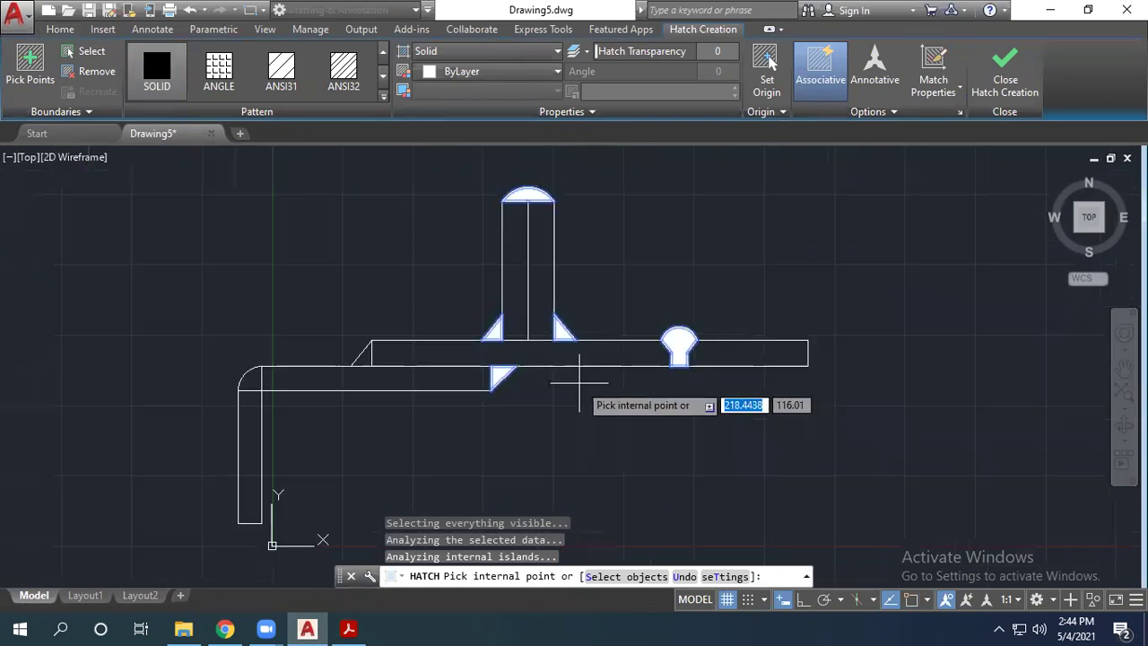
left_click(361, 352)
left_click(254, 373)
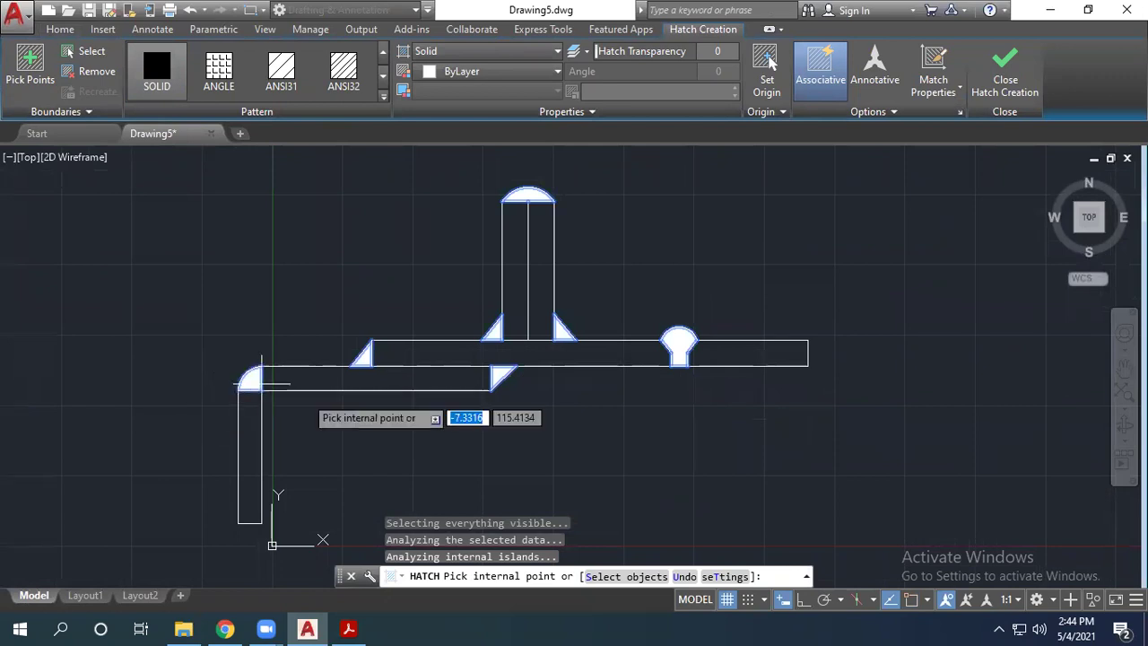
key("Escape")
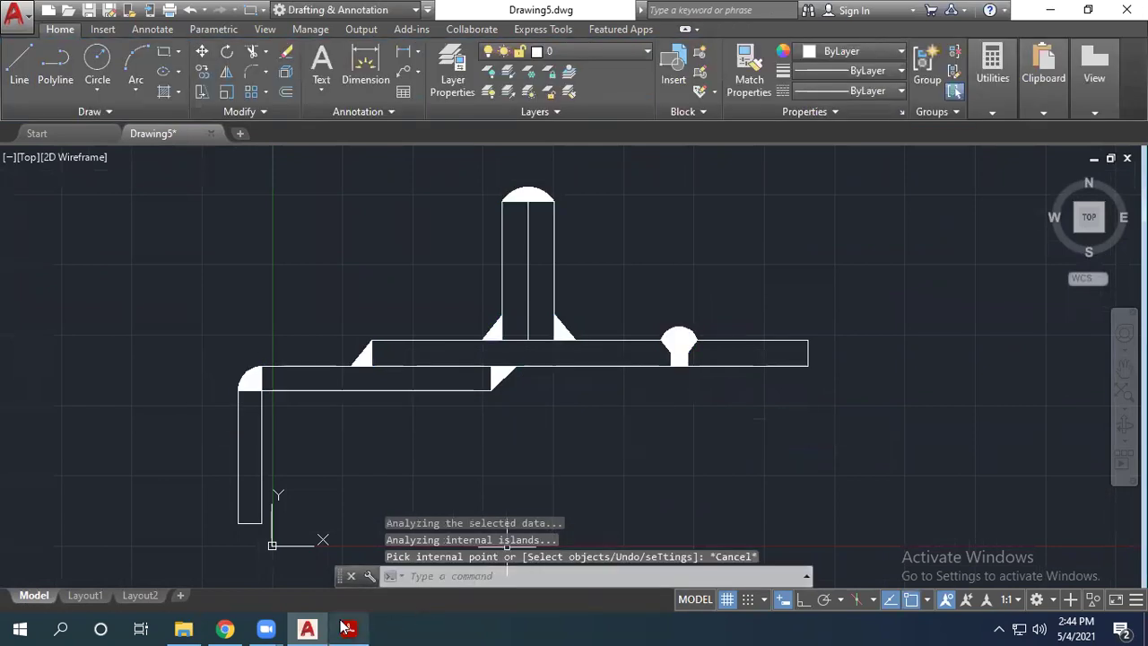
Step: Examine the hatch directions of the plates in the PDF's joints figure and return to AutoCAD
left_click(347, 628)
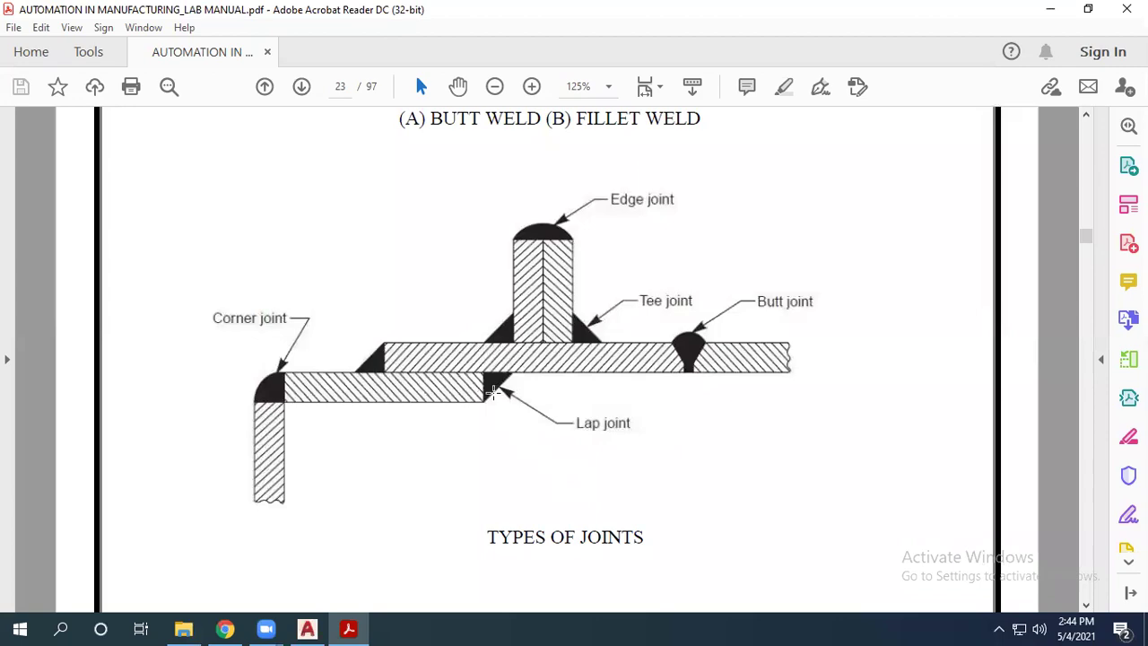
left_click(310, 628)
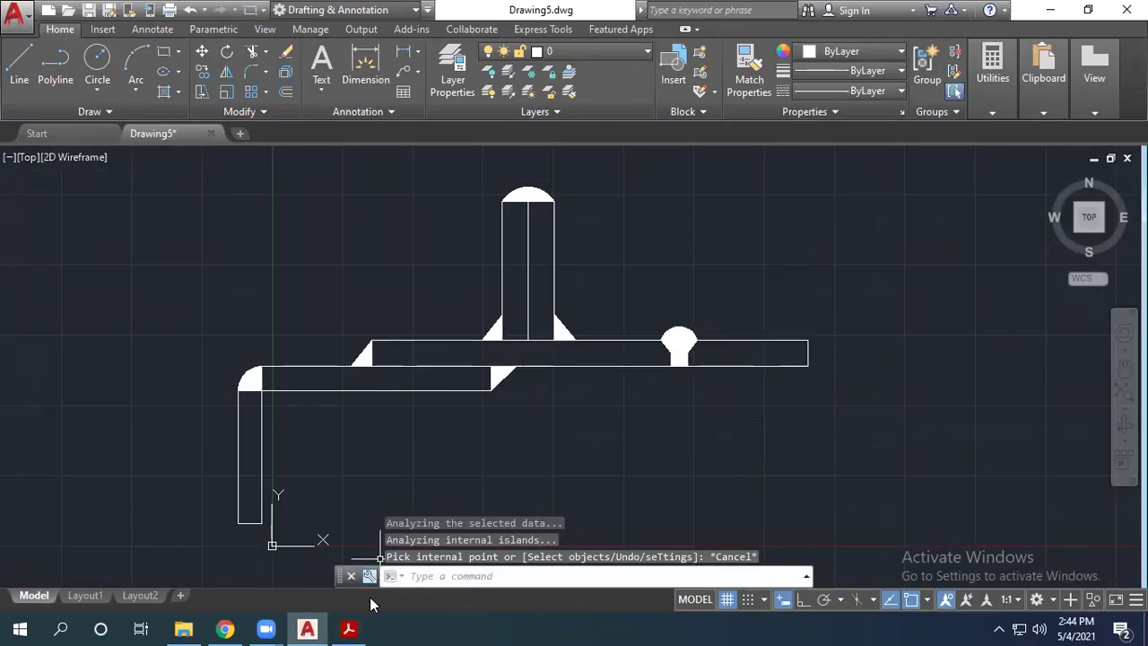
left_click(350, 628)
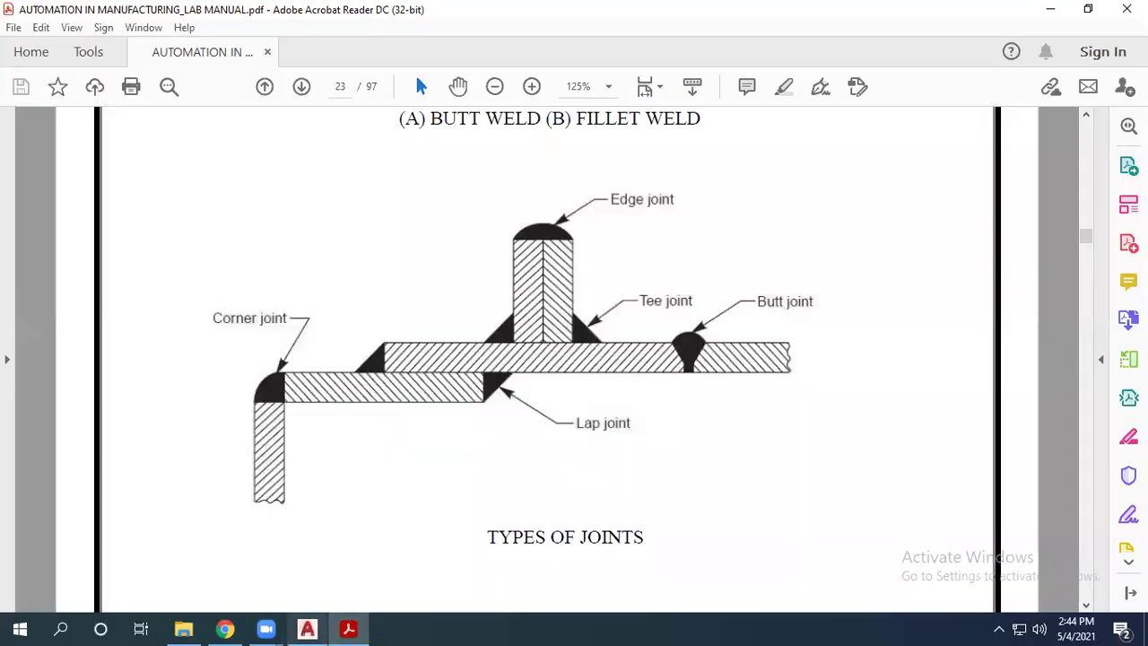
left_click(307, 627)
Step: Try hatching both halves of the upright together with ANSI31 at an angle of 45, and undo that hatch
type("H")
key("Return")
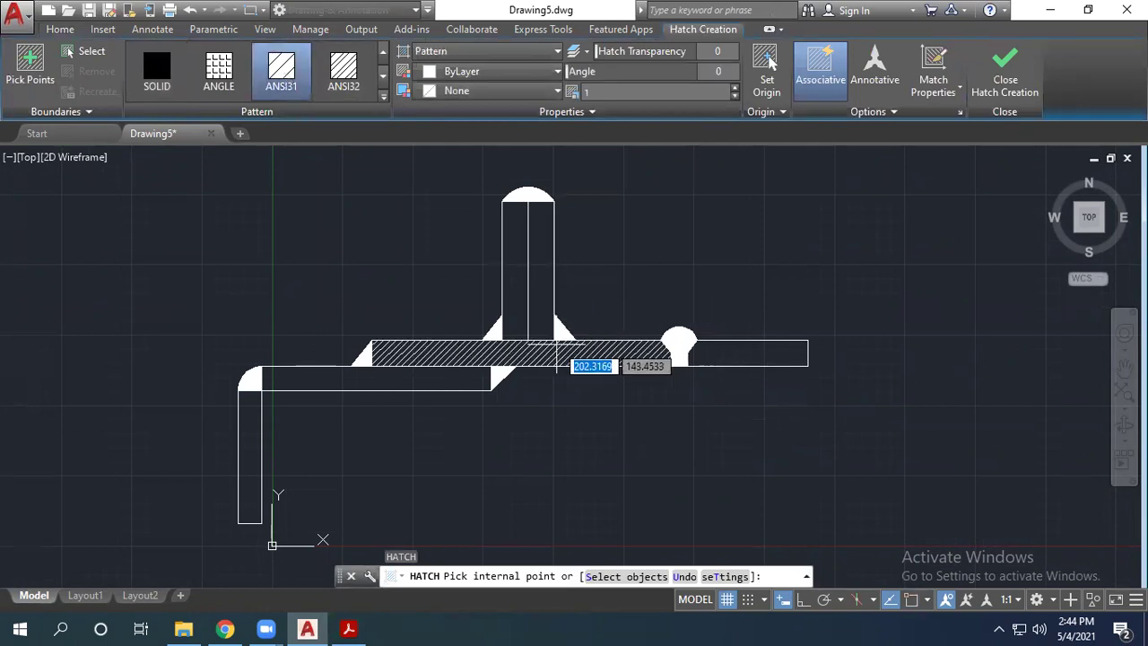
left_click(539, 260)
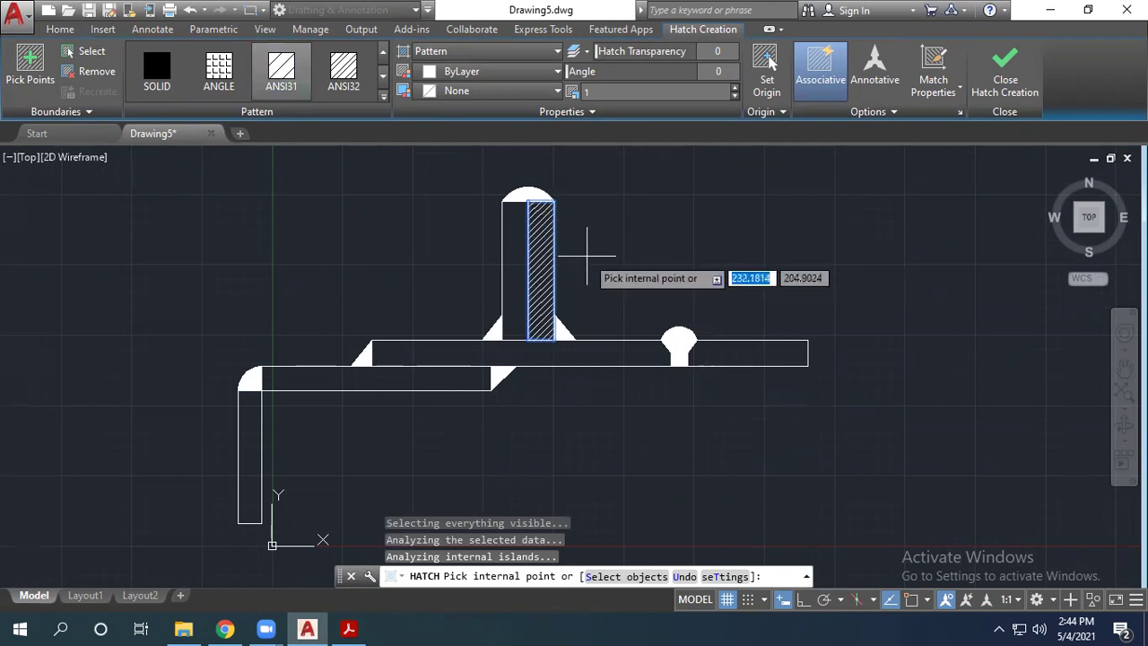
left_click(520, 242)
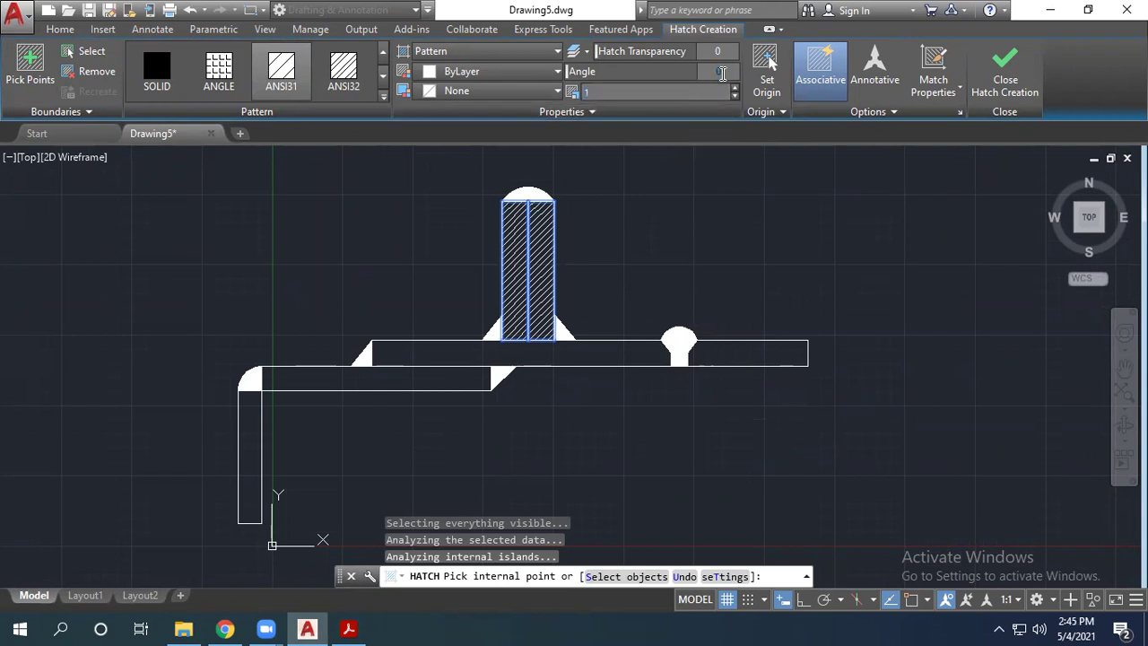
key("Return")
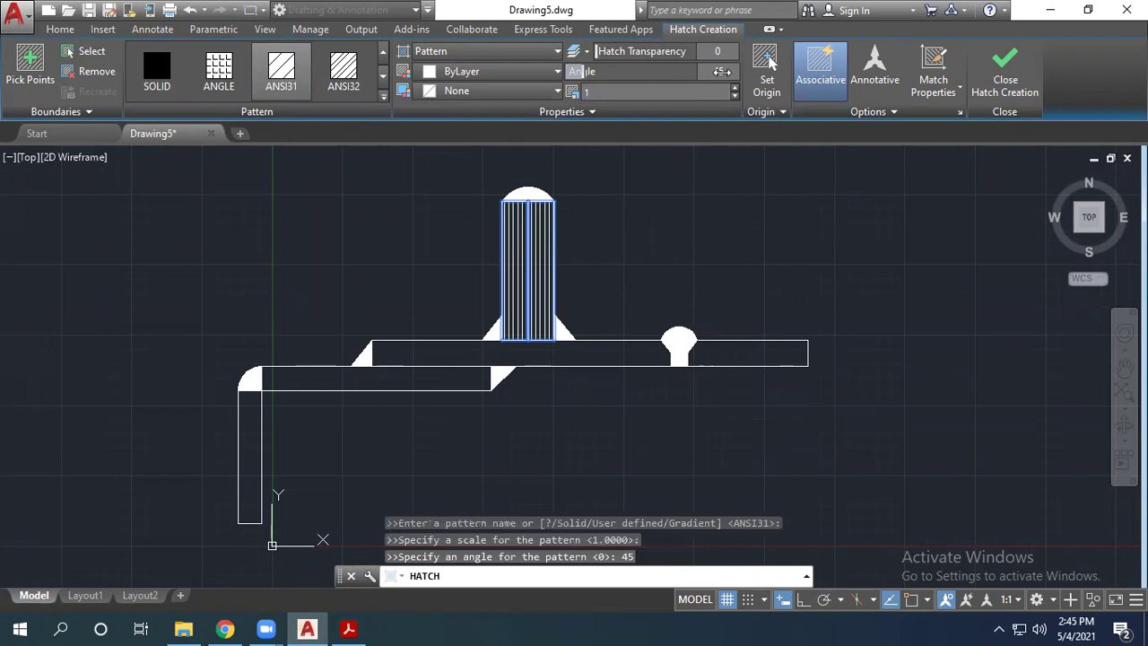
key("Escape")
key("ctrl+z")
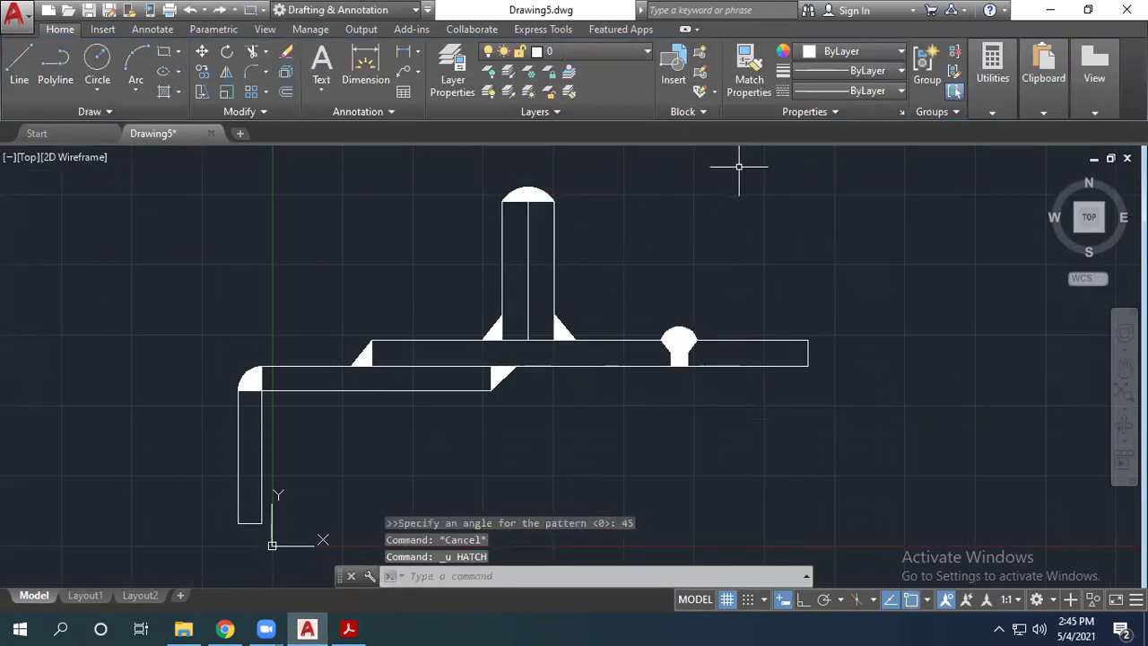
Step: Hatch only the right half of the upright with the ANSI31 pattern at angle 0 and scale 1
key("Return")
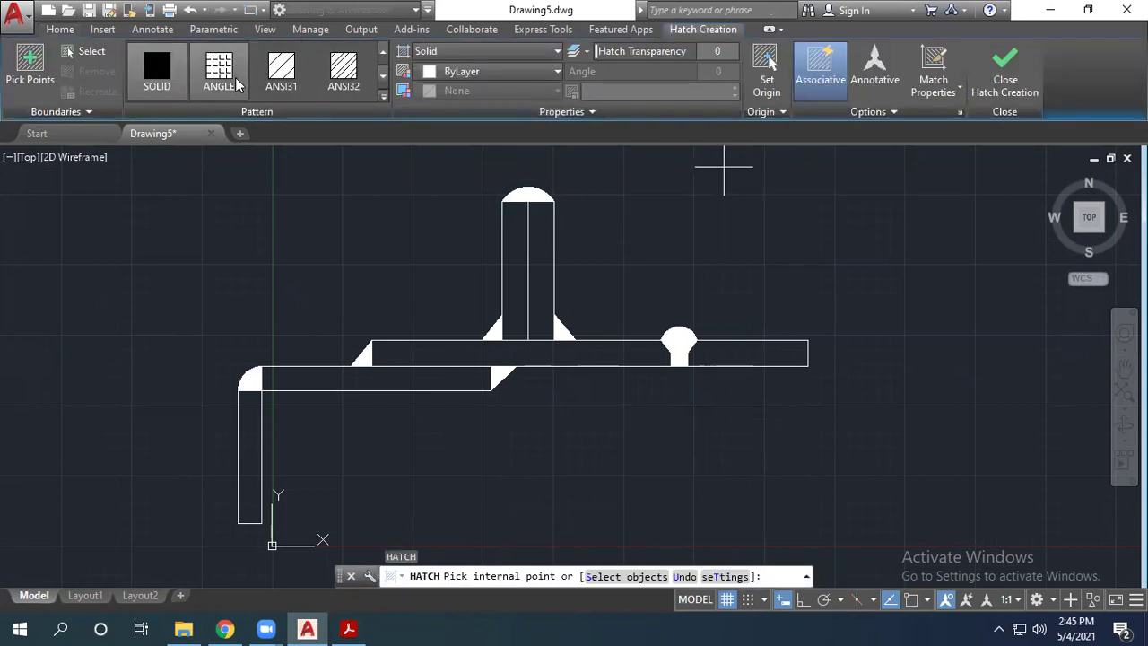
left_click(280, 76)
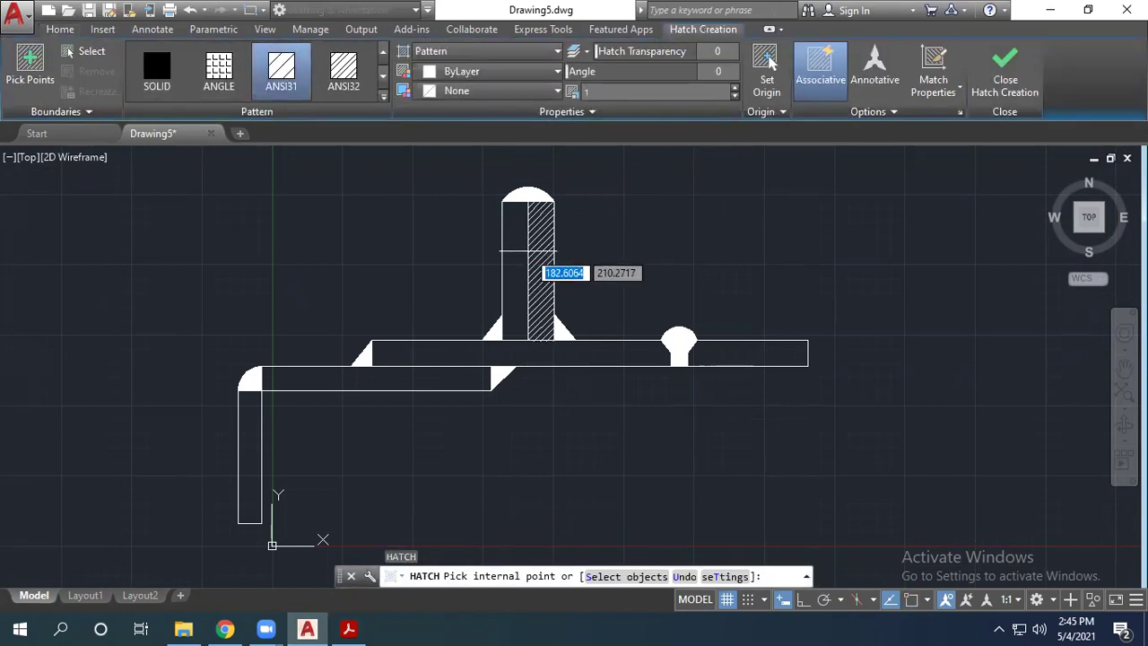
left_click(539, 262)
key("Return")
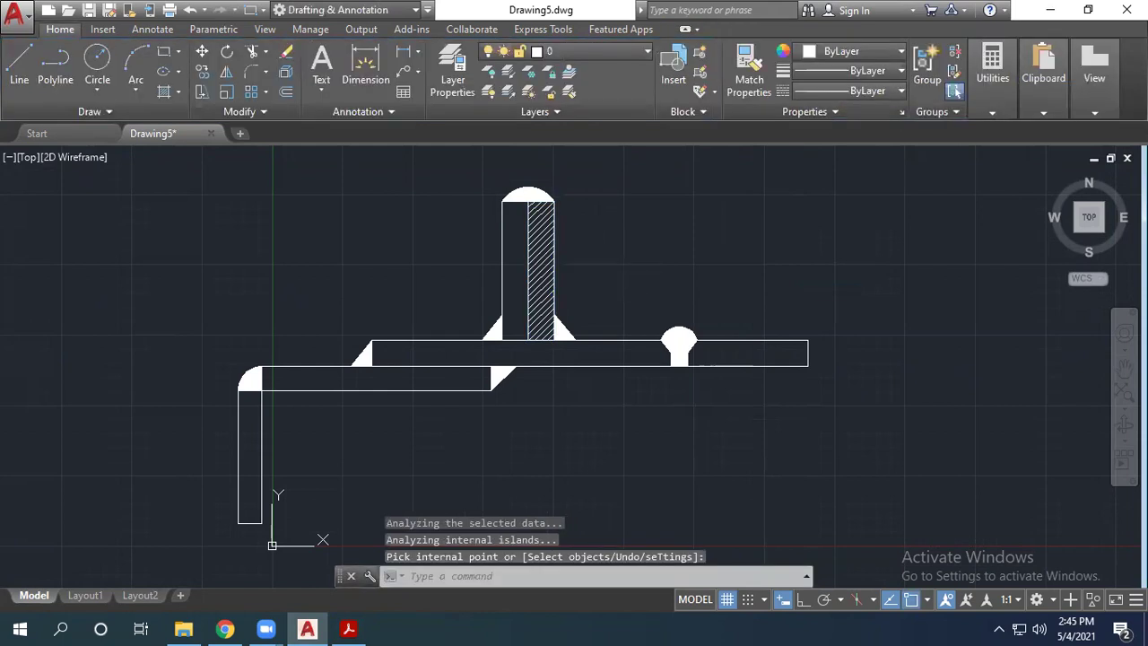
Step: Hatch the left half of the upright with ANSI31 and set its angle to 90 so the lines slope the opposite way
key("Return")
left_click(511, 252)
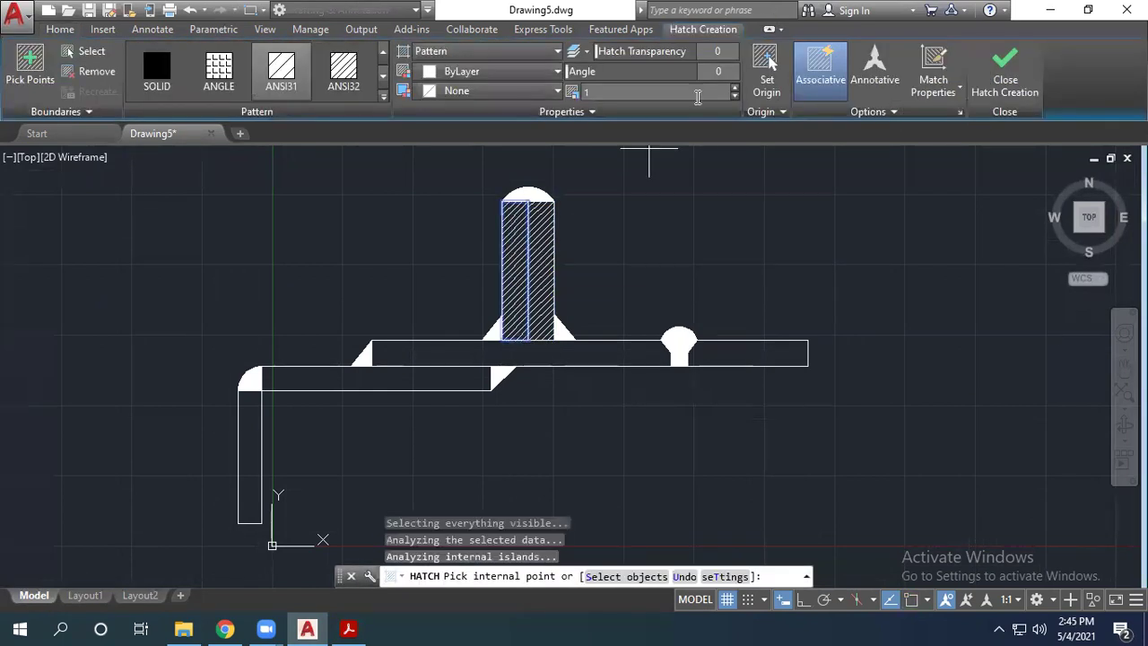
left_click(725, 70)
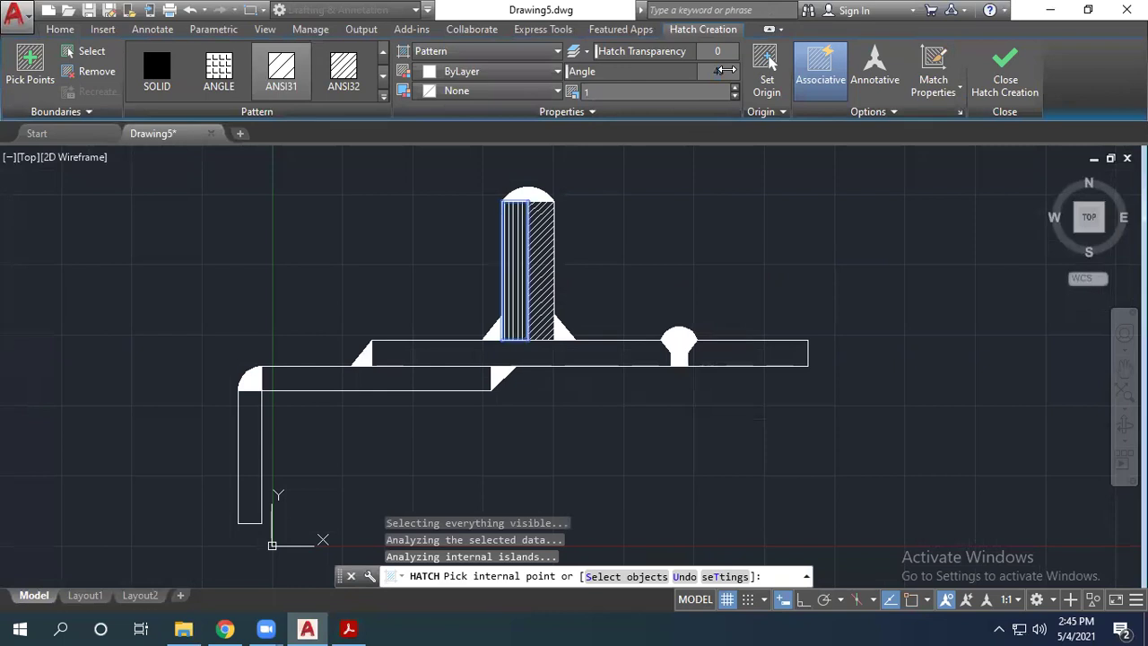
left_click(725, 70)
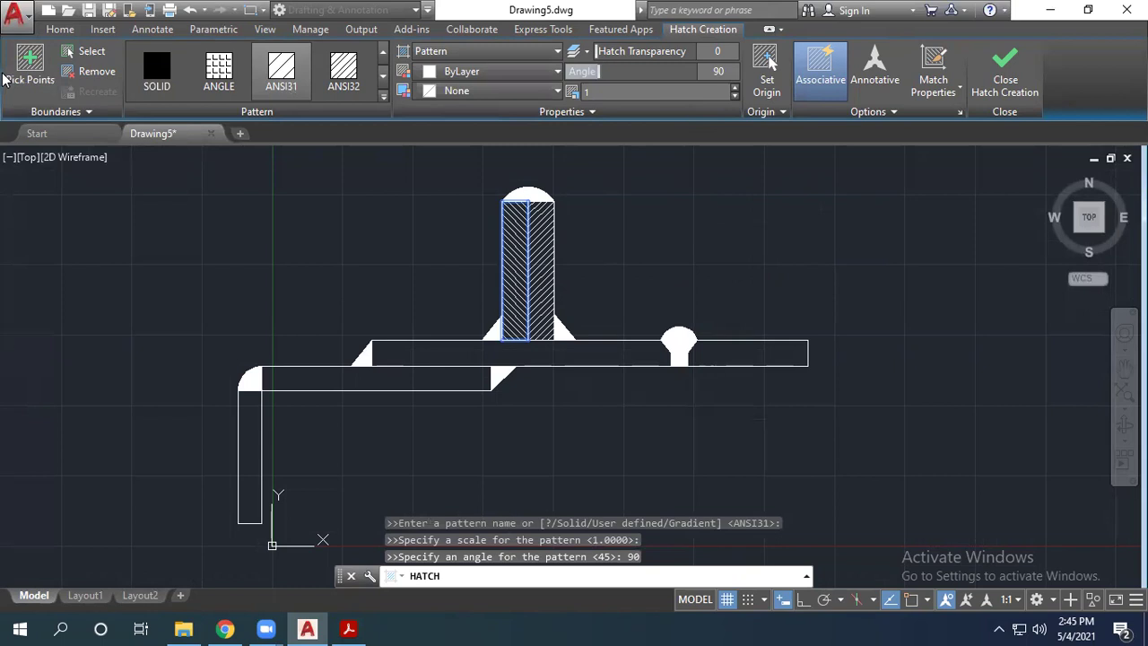
Step: Finish the upright's left hatch and check the horizontal plates' hatch directions in the PDF's joints figure before returning to AutoCAD
left_click(1006, 68)
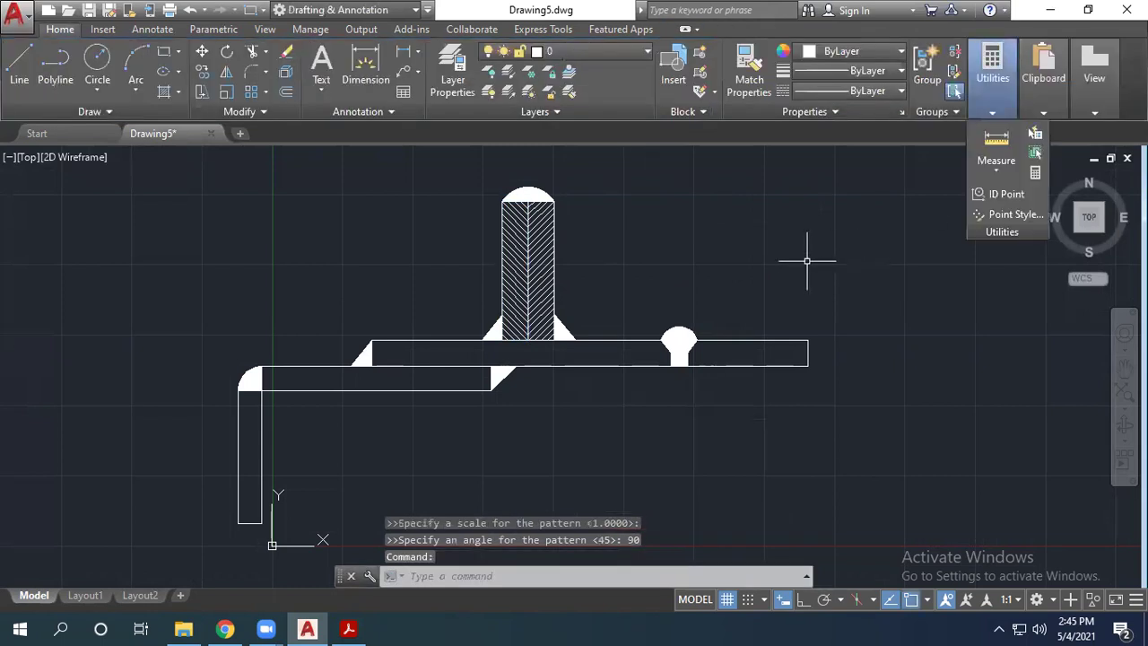
scroll(591, 300, "up", 2)
scroll(575, 302, "down", 2)
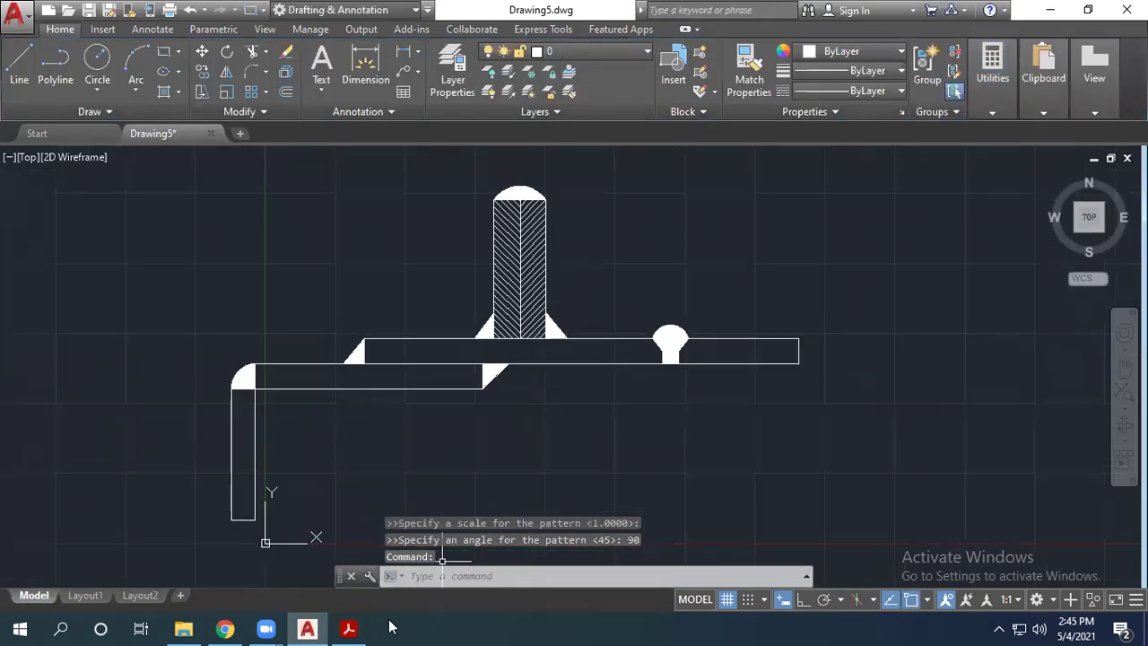
key("alt+Tab")
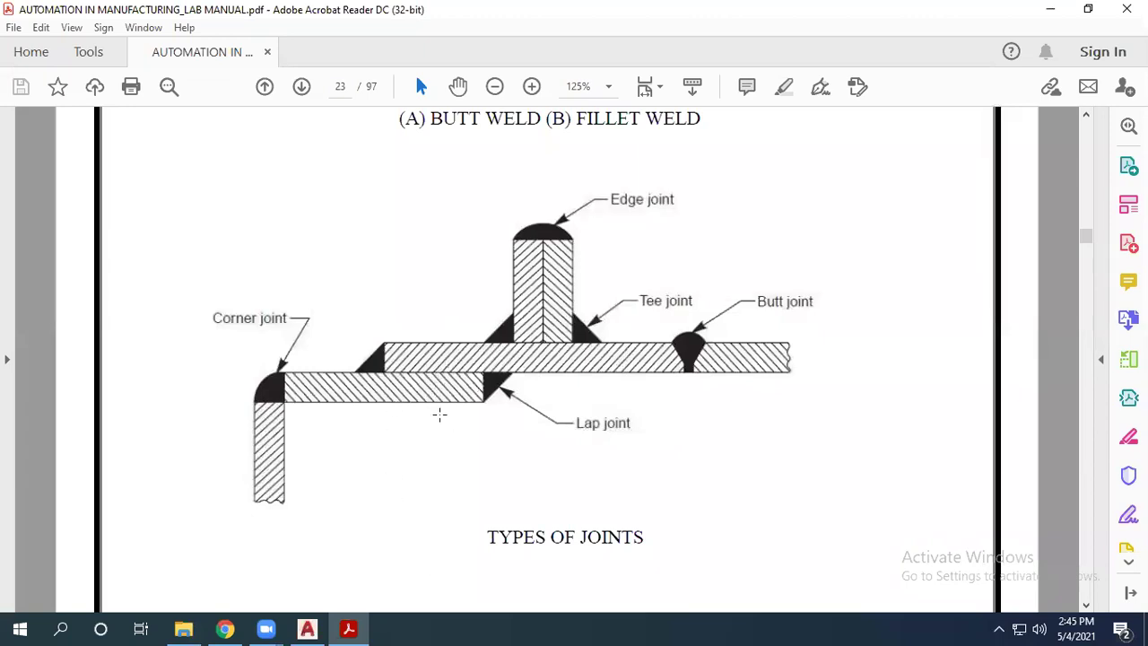
left_click(307, 627)
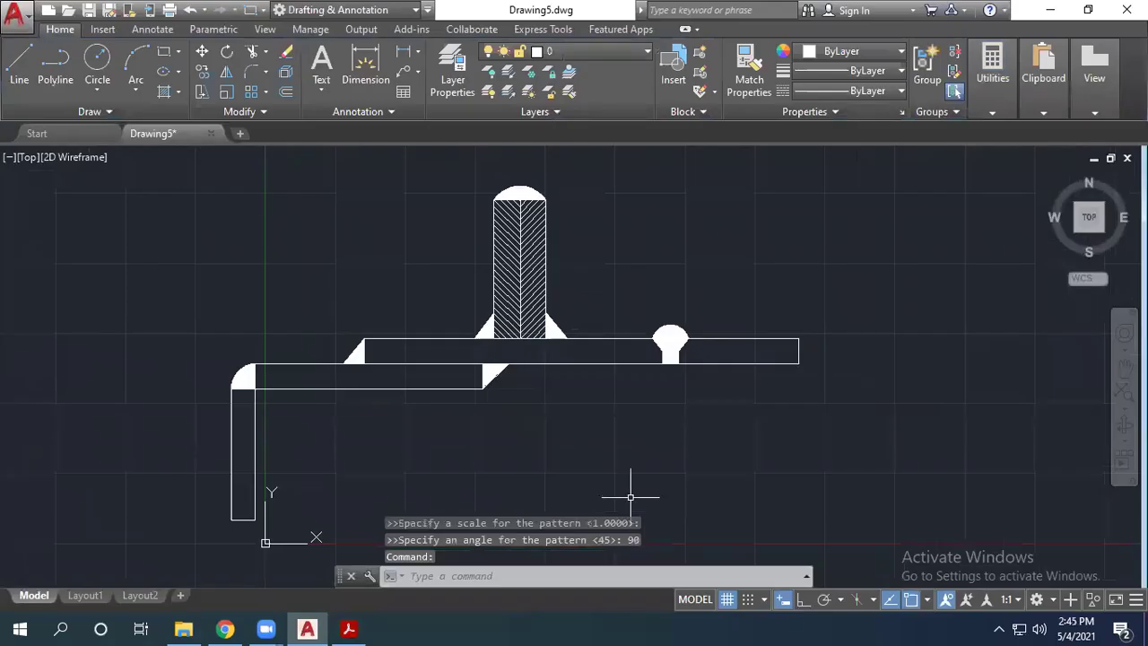
Step: Try hatching the long horizontal plate on both sides of the butt weld together with ANSI31 at an angle of 90
type("h")
key("Return")
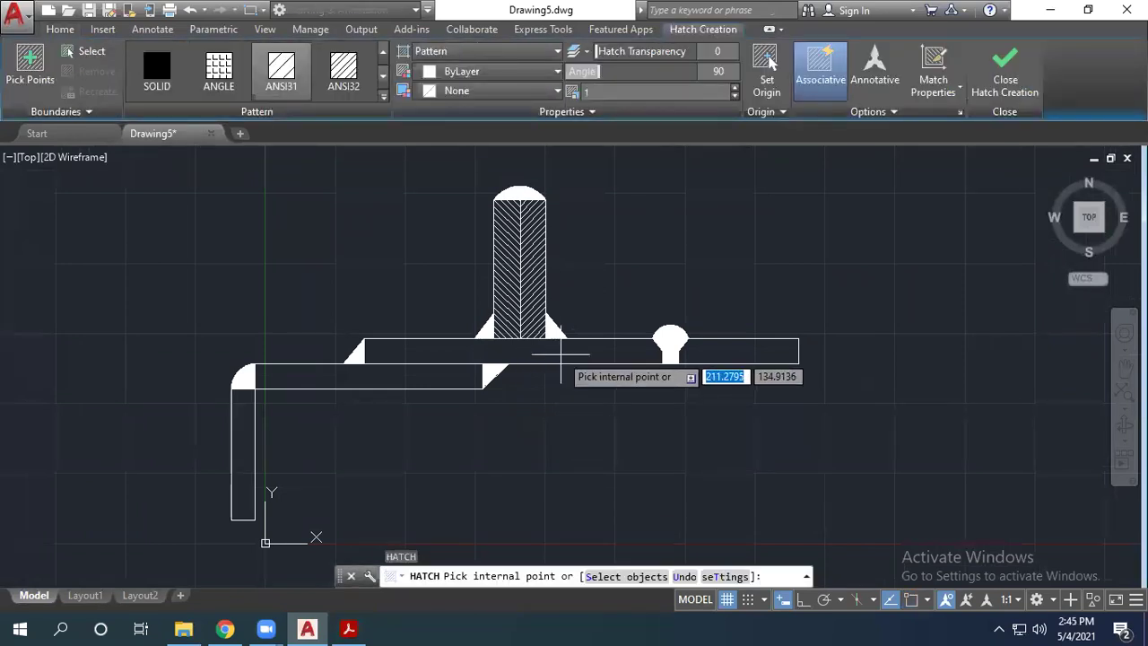
scroll(571, 350, "up", 6)
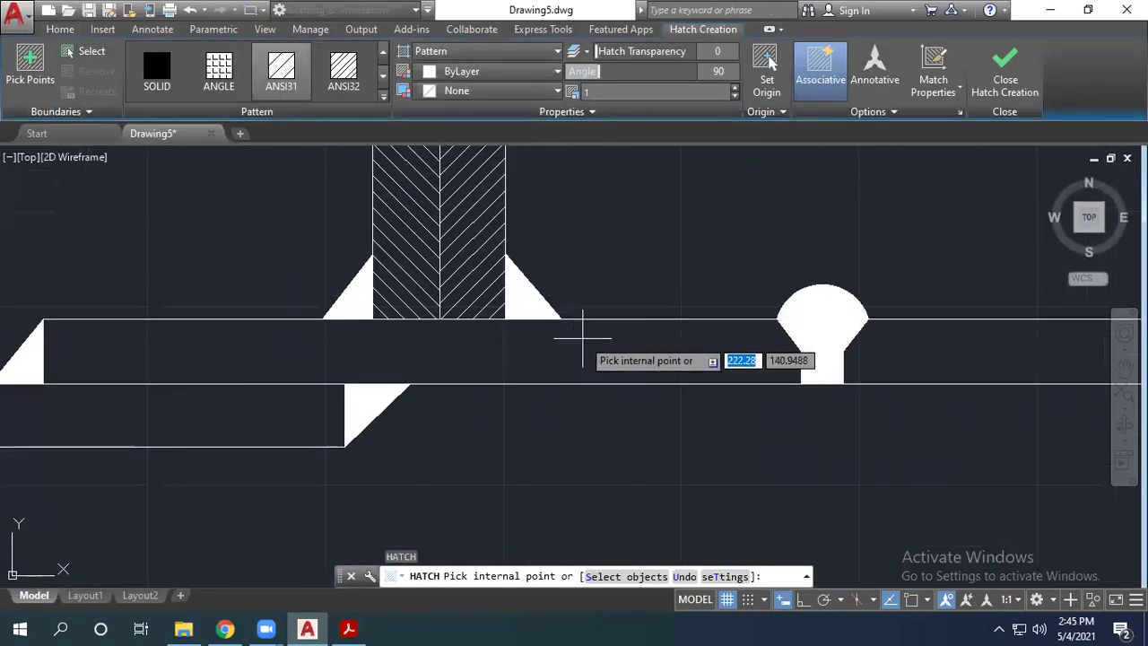
scroll(583, 377, "down", 2)
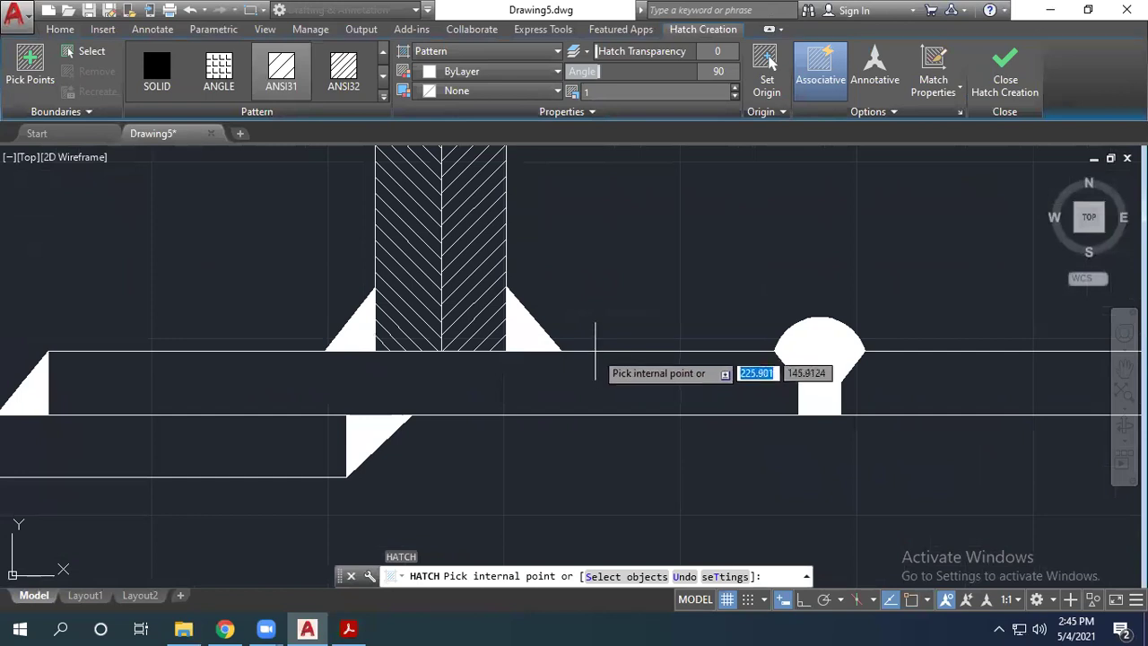
left_click(583, 395)
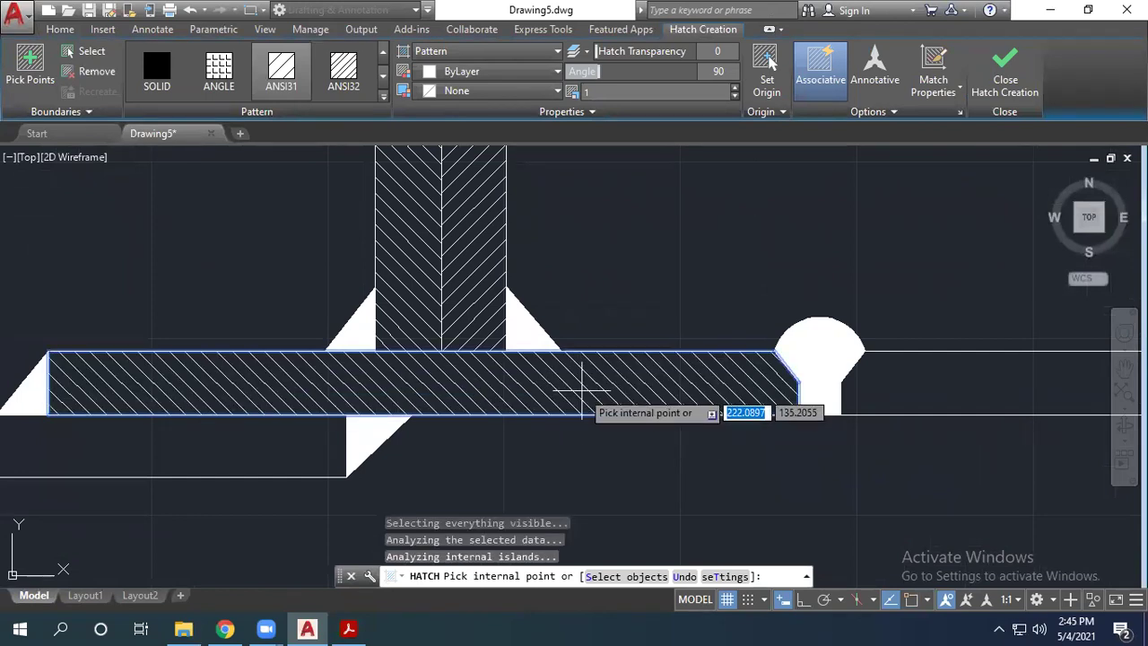
scroll(583, 394, "down", 2)
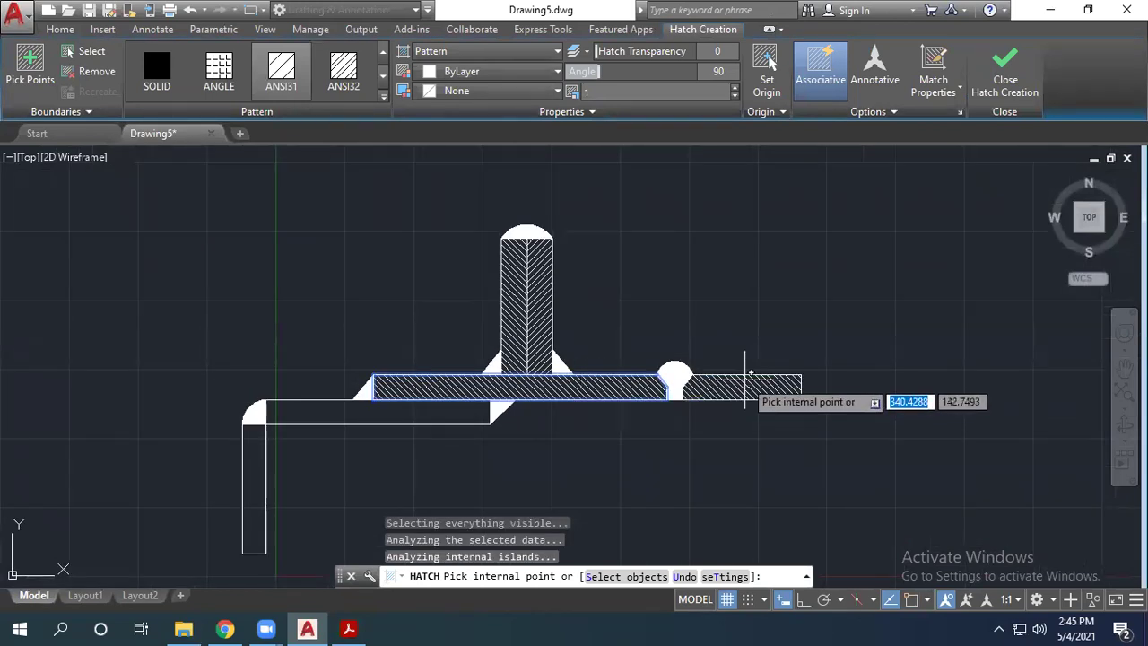
left_click(730, 391)
scroll(730, 395, "up", 2)
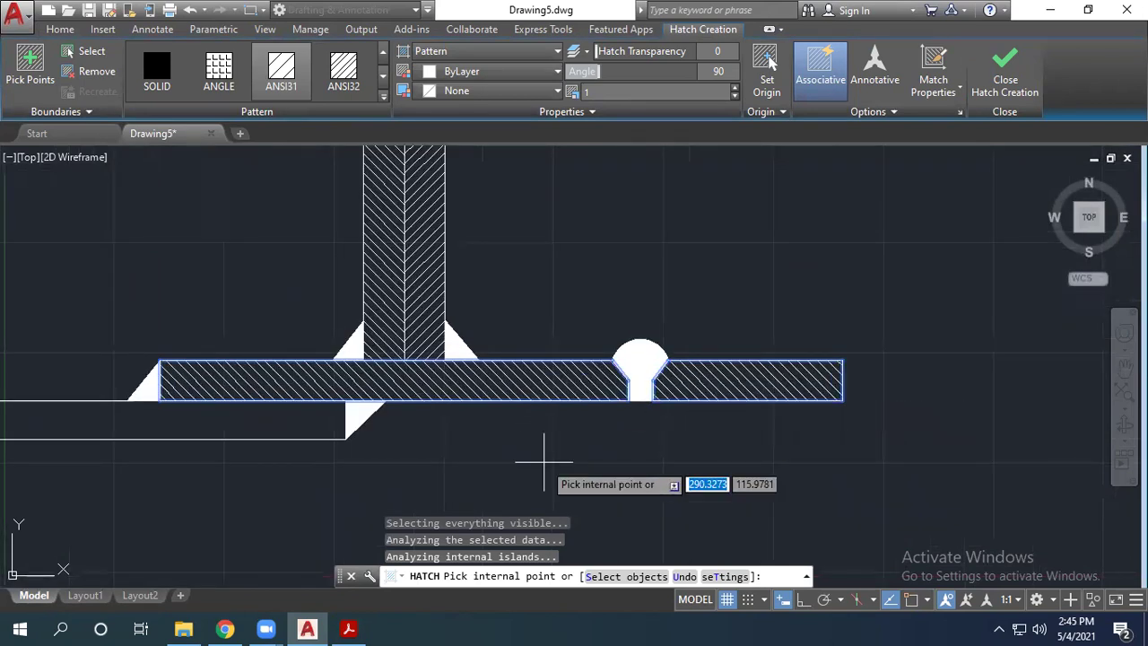
Step: Examine the plate hatching on either side of the butt joint in the PDF figure and return to AutoCAD
left_click(349, 629)
scroll(699, 367, "up", 1)
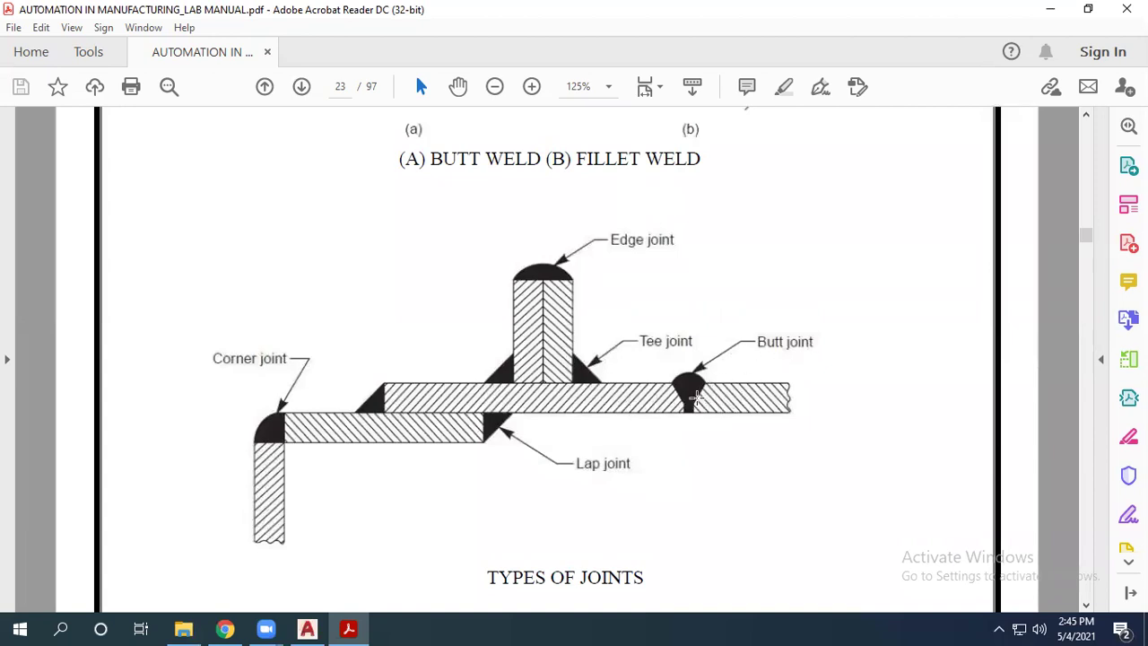
left_click(307, 629)
Step: Try re-hatching only the plate section right of the butt weld, and undo the last two hatches
left_click(745, 394)
key("Escape")
key("Escape")
left_click(745, 381)
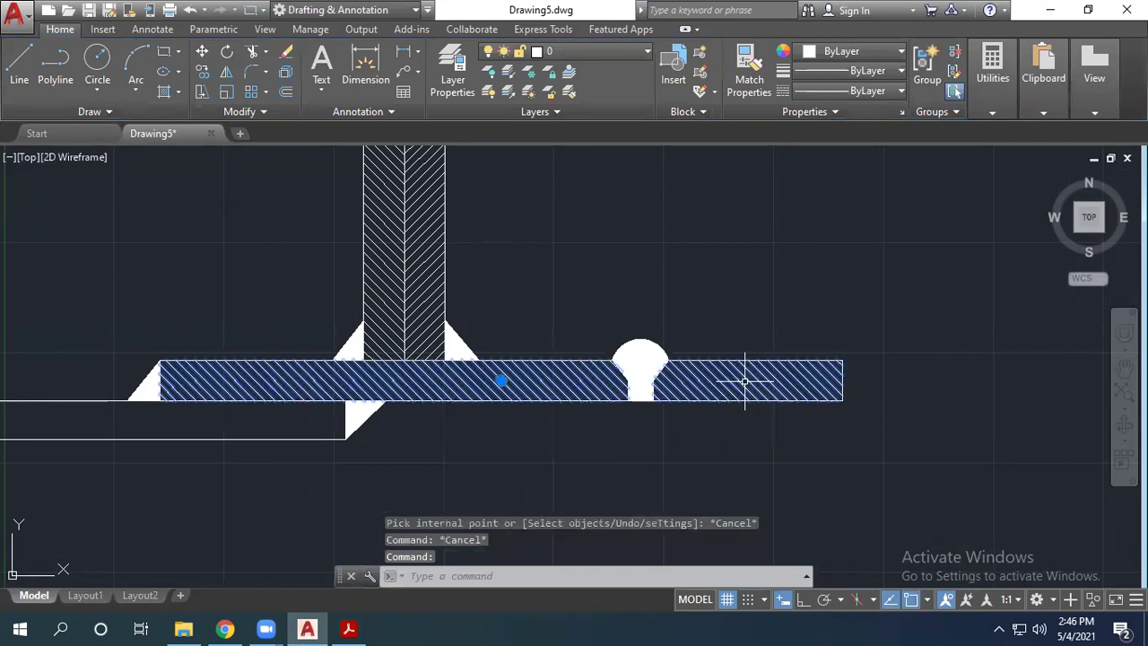
key("Return")
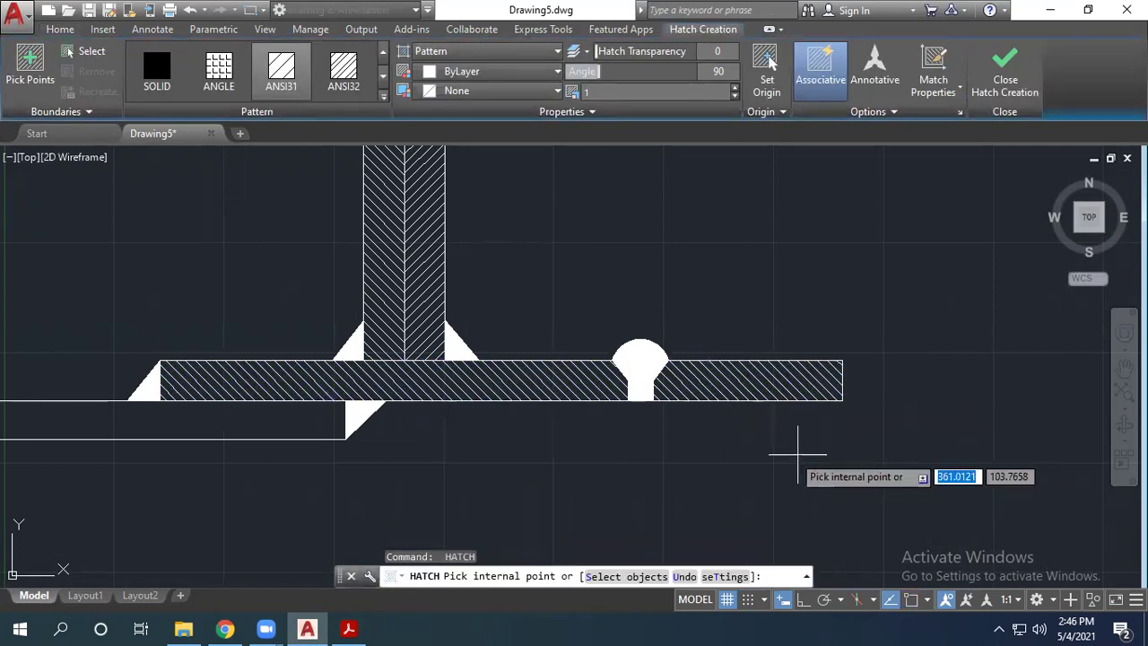
left_click(760, 387)
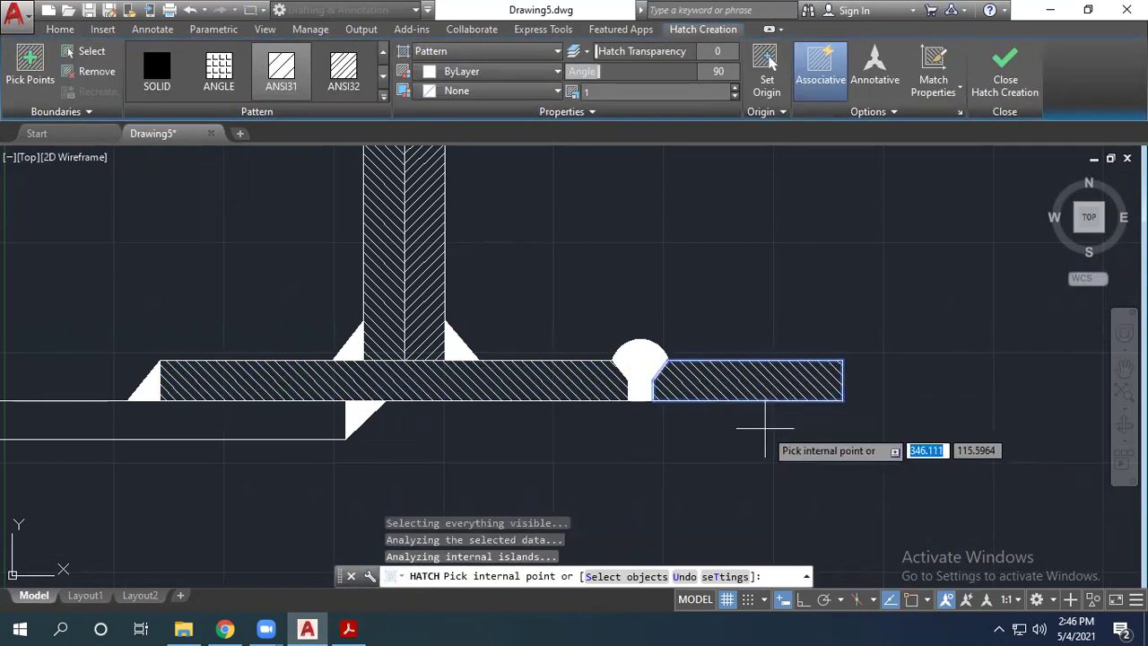
key("Escape")
key("ctrl+z")
key("ctrl+z")
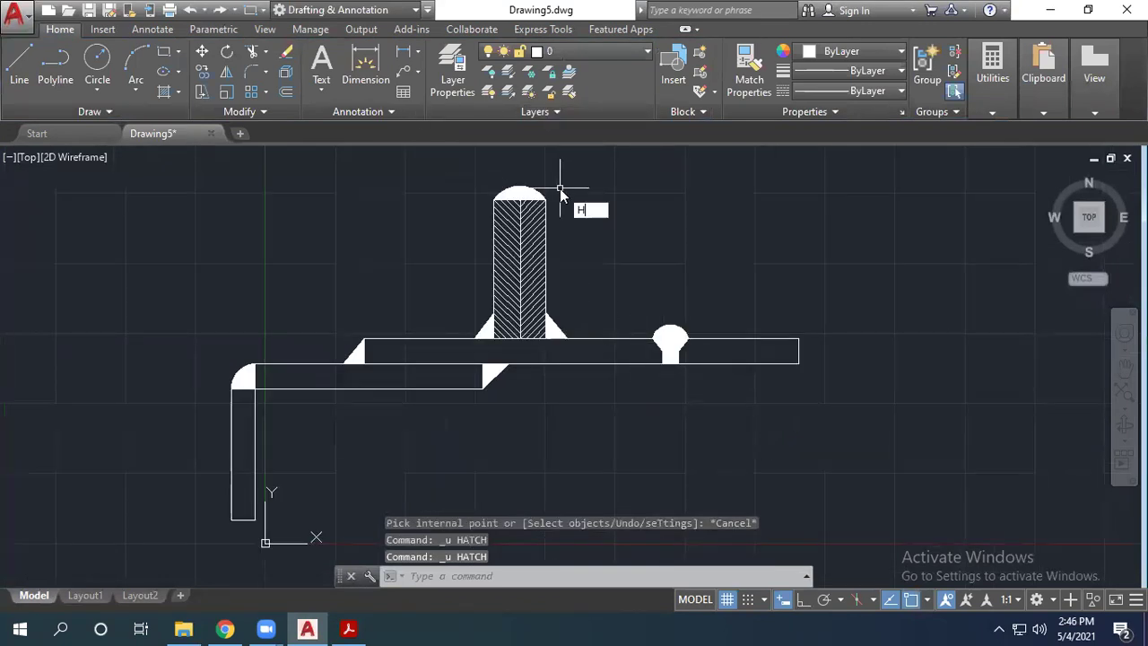
Step: Hatch only the long horizontal plate's section left of the butt weld with ANSI31 at an angle of 90
type("H")
key("Return")
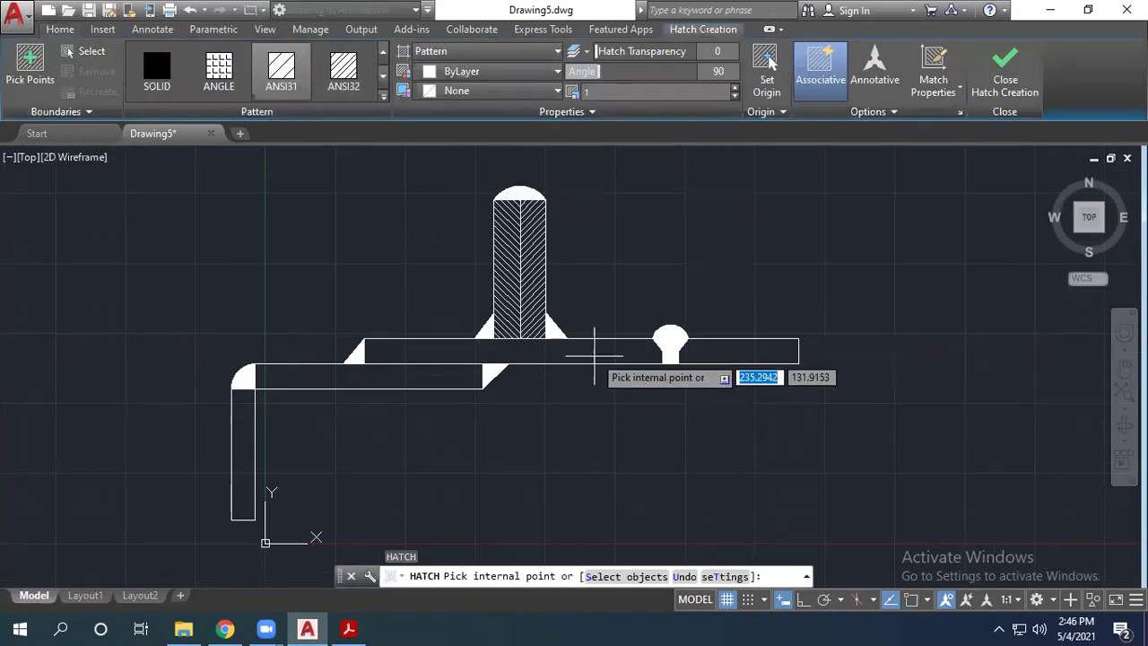
scroll(595, 333, "up", 5)
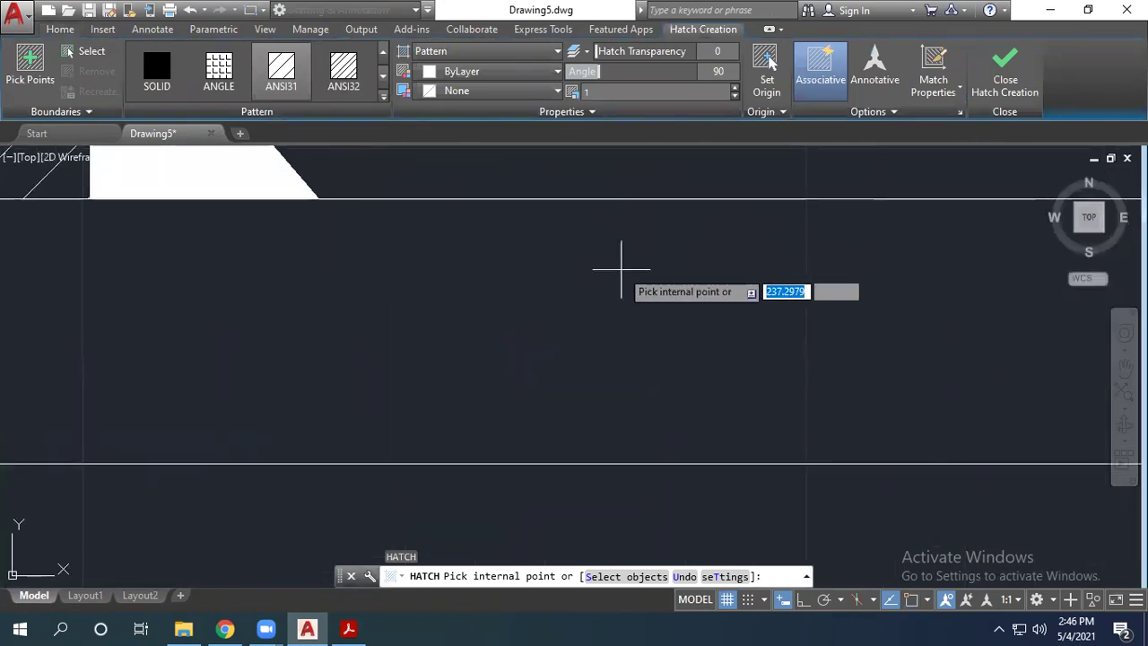
scroll(621, 269, "down", 2)
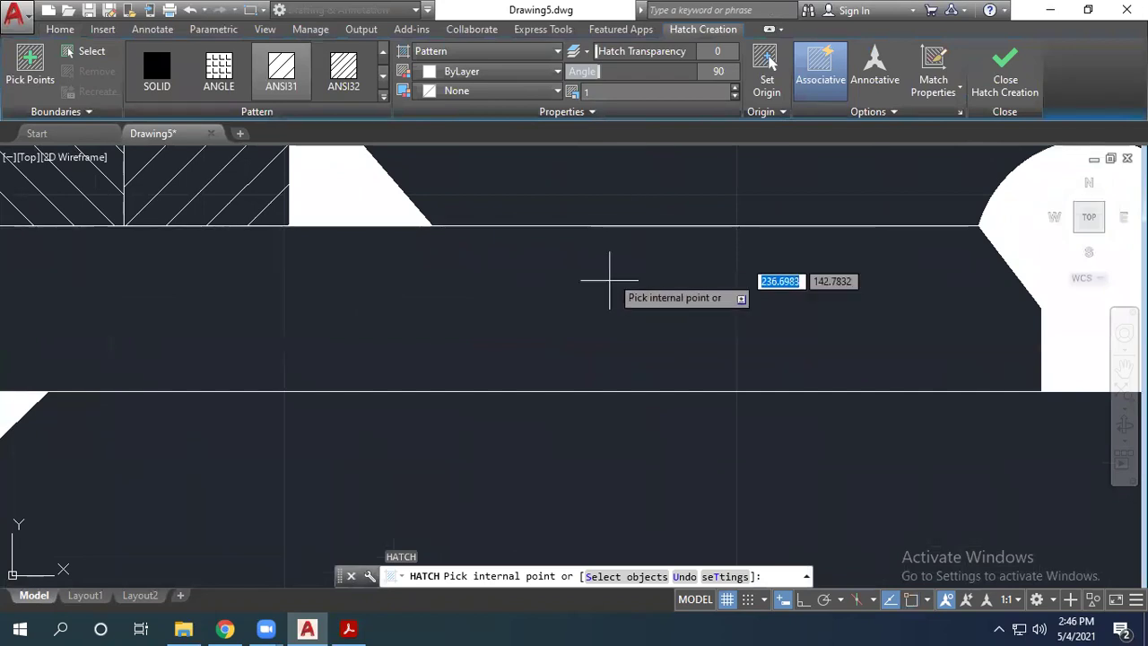
scroll(626, 288, "down", 5)
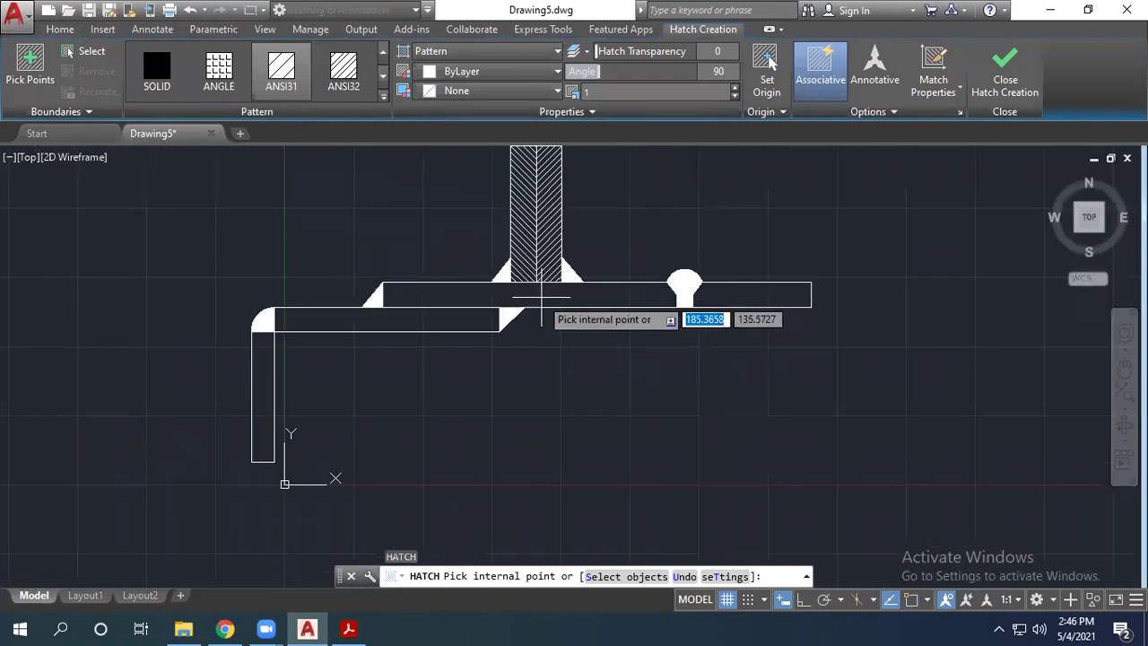
scroll(620, 303, "up", 4)
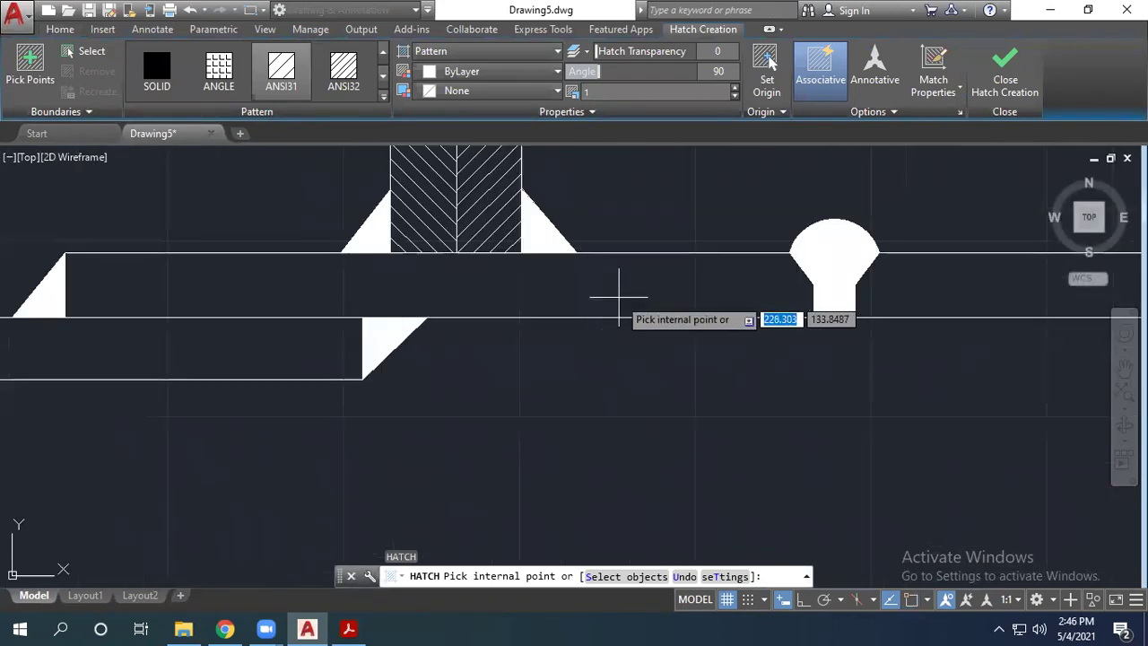
left_click(649, 304)
scroll(628, 310, "down", 1)
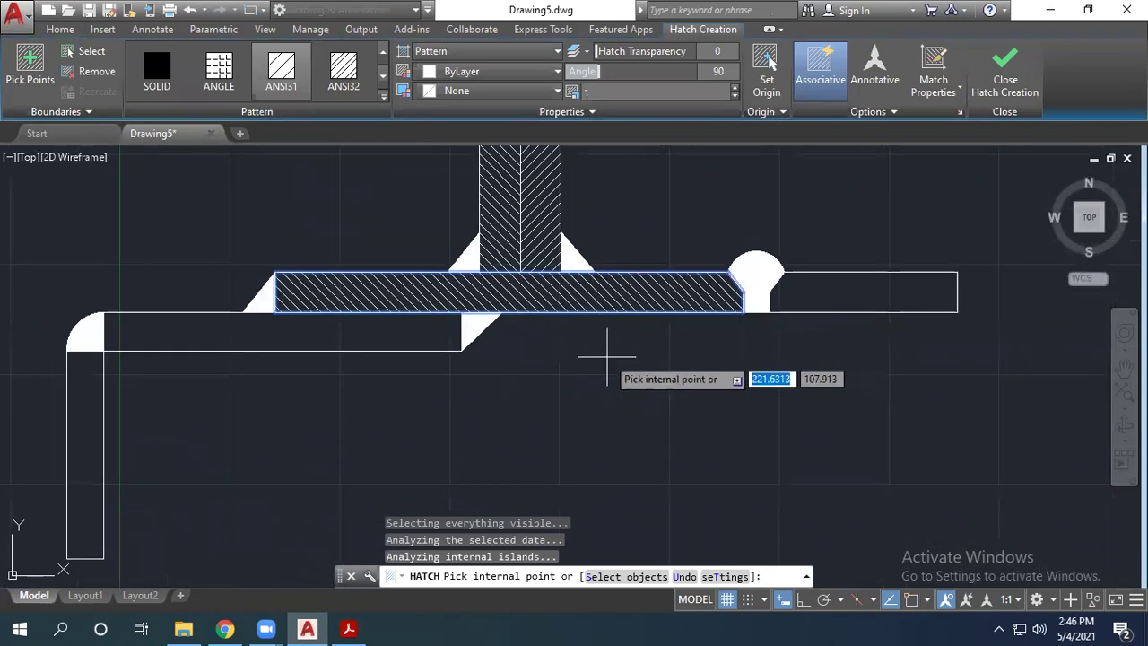
key("Escape")
scroll(607, 341, "down", 2)
scroll(671, 358, "up", 2)
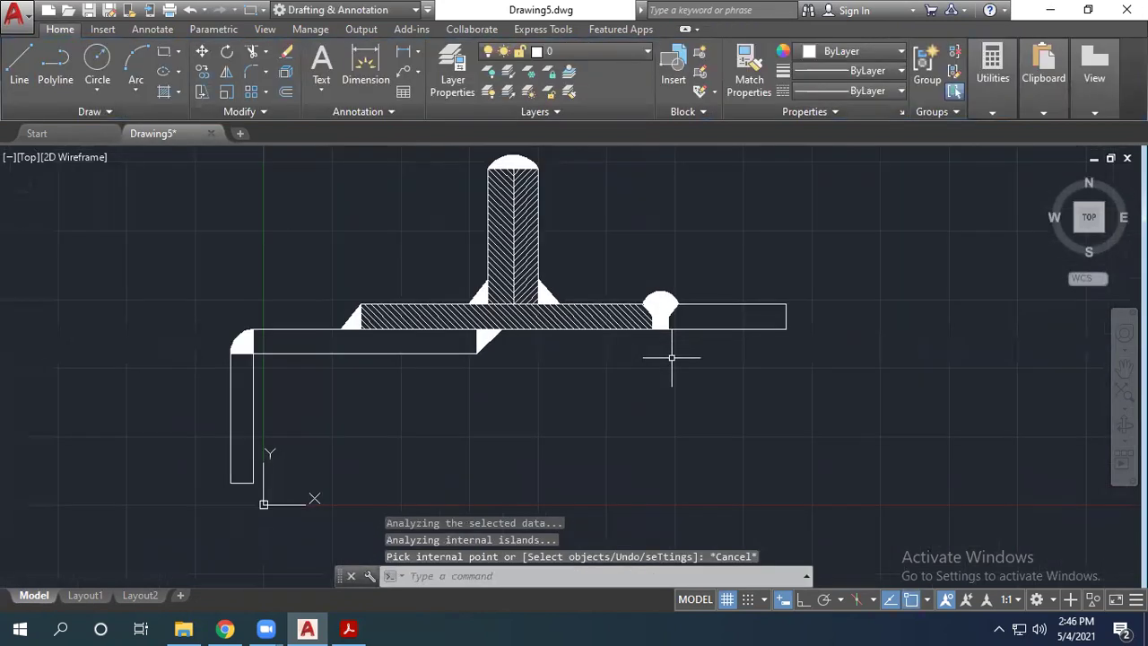
Step: Hatch the plate section right of the butt weld with ANSI31 and set its angle to 0
key("Return")
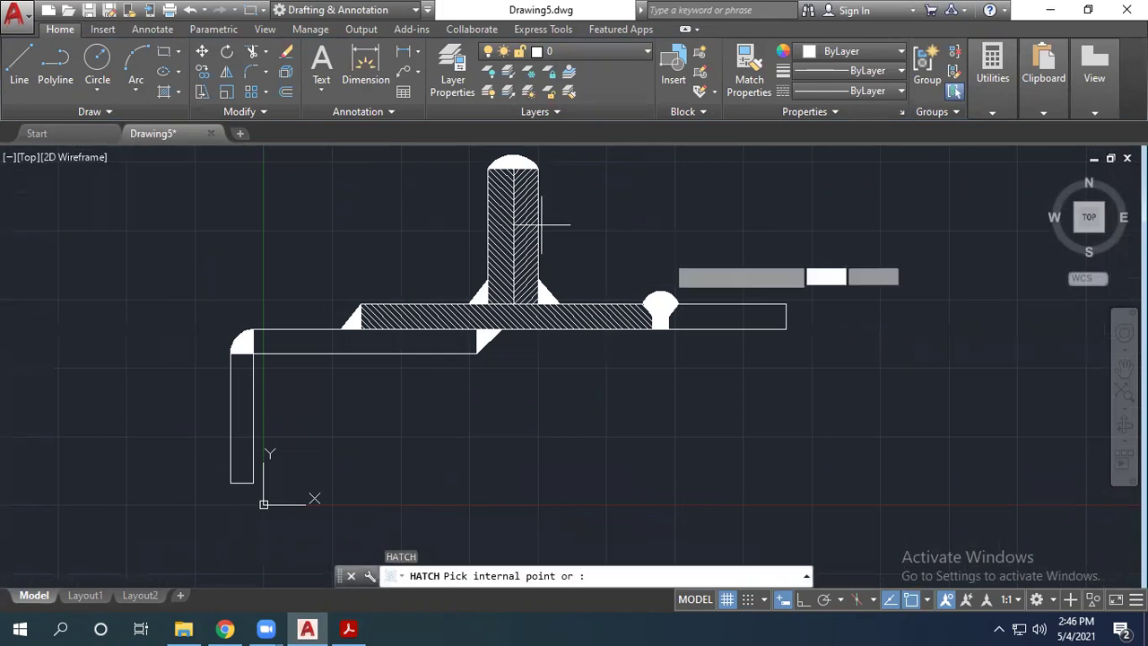
scroll(712, 332, "up", 2)
left_click(713, 319)
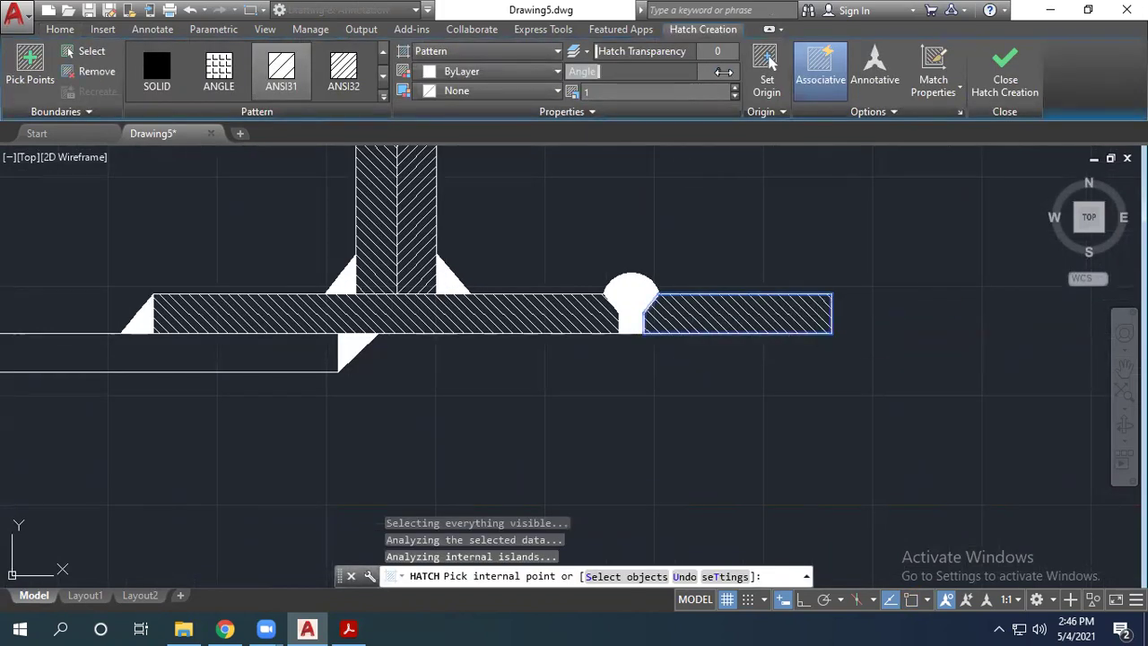
type("0")
key("Return")
key("Escape")
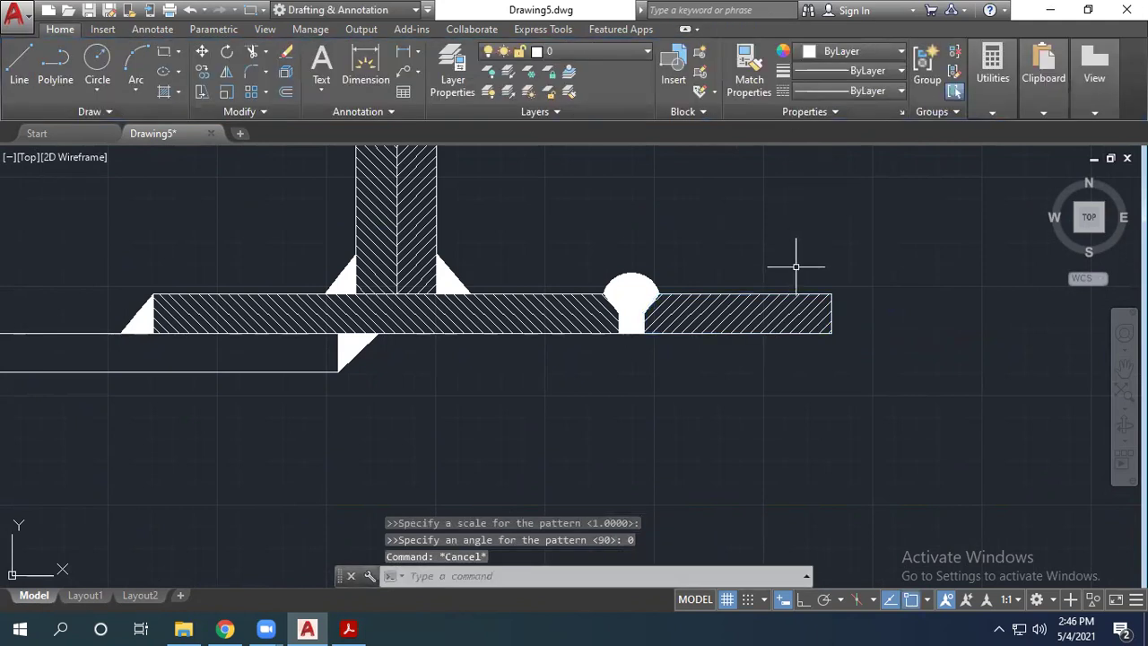
scroll(812, 296, "down", 2)
scroll(741, 323, "up", 2)
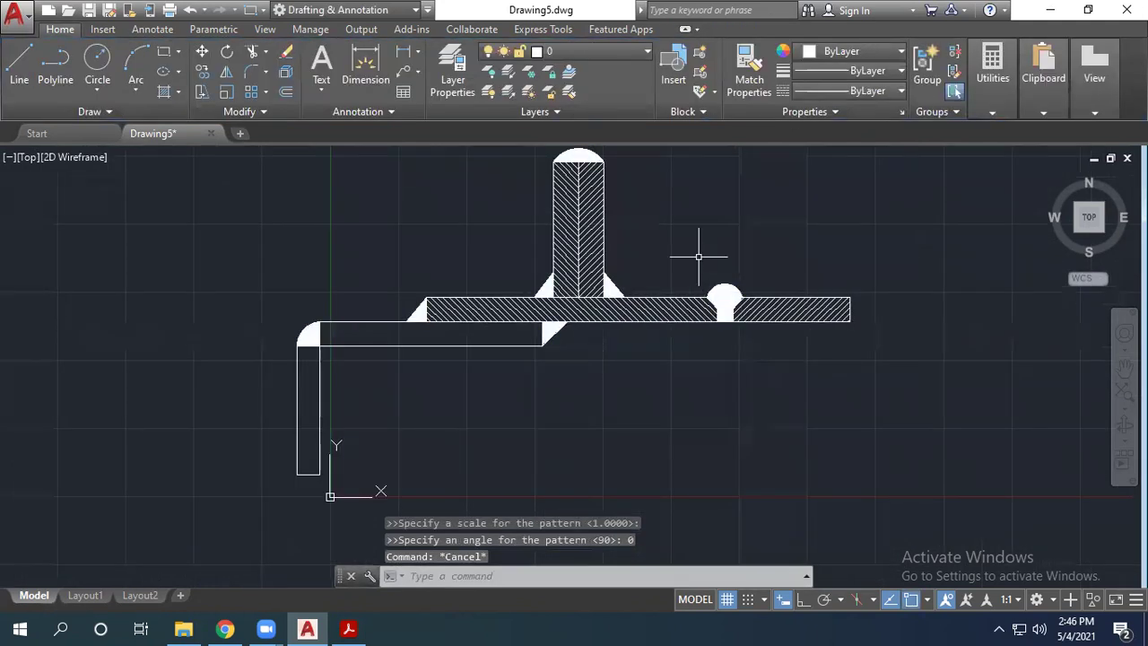
Step: Set the scale of both upright hatches and both upper horizontal plate hatches to 2
left_click(592, 236)
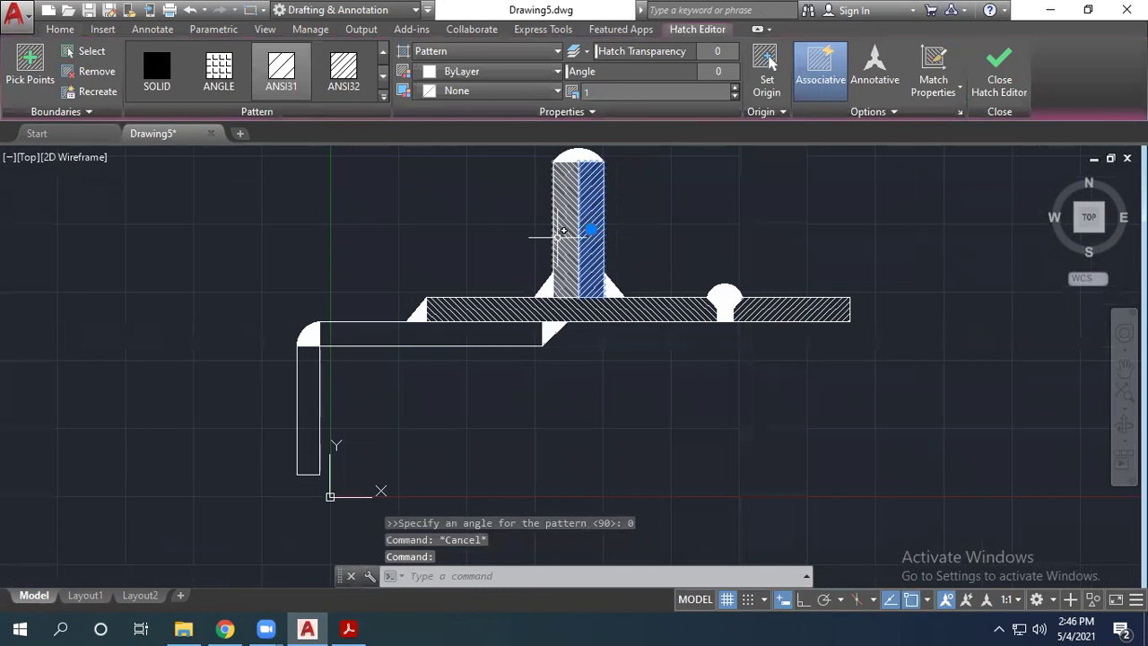
left_click(562, 230)
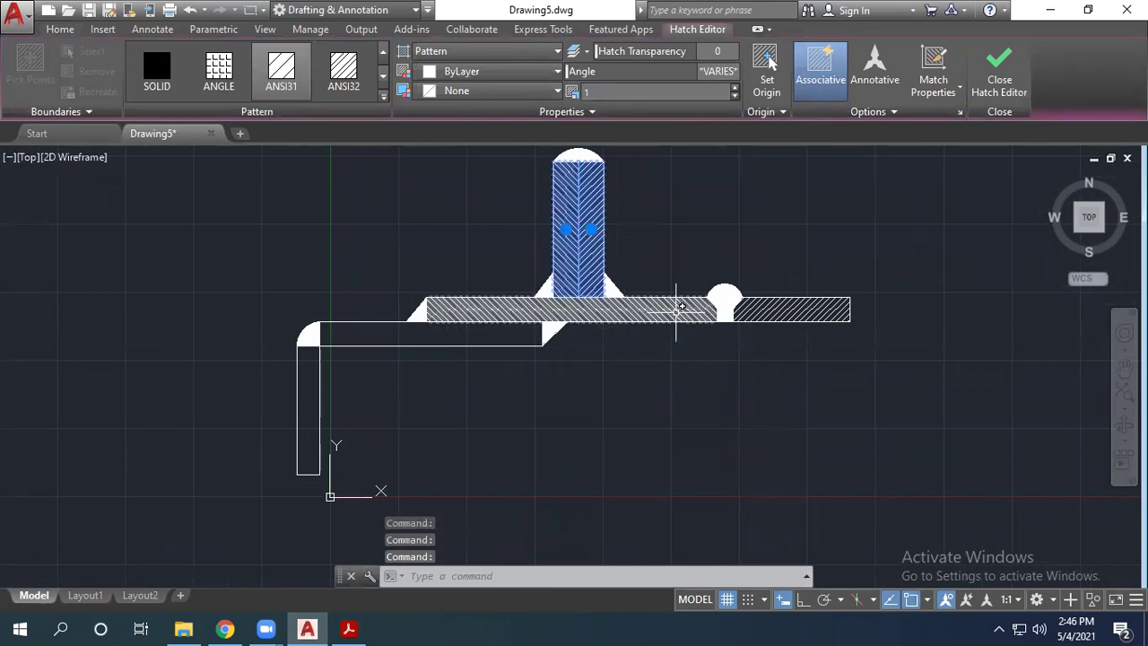
left_click(685, 312)
left_click(825, 316)
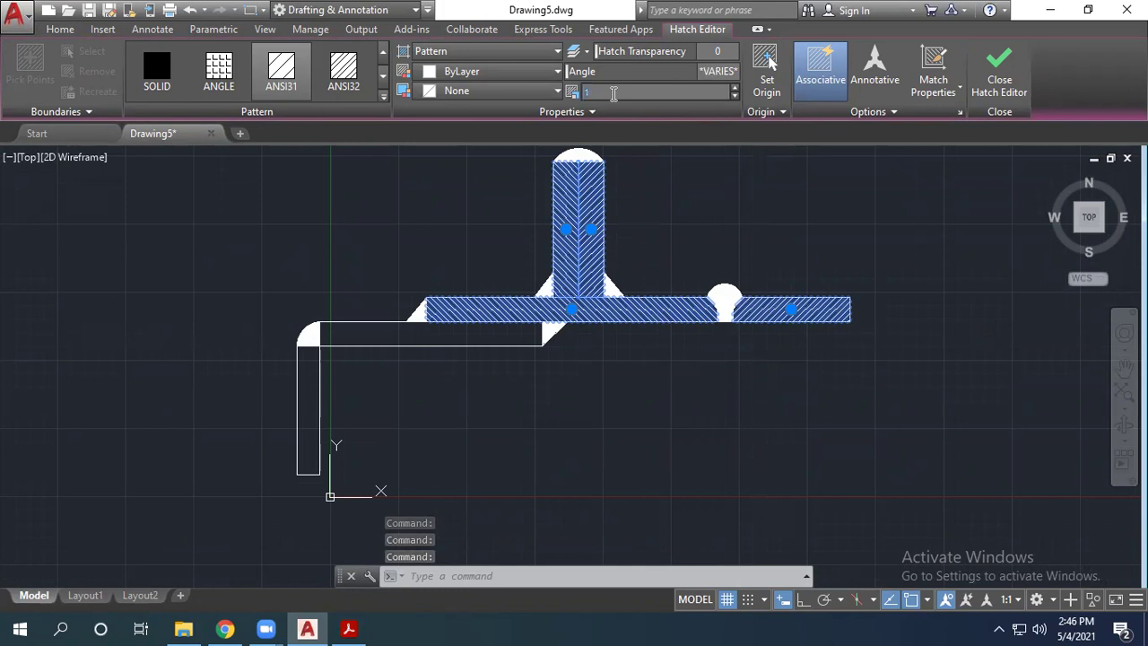
key("Return")
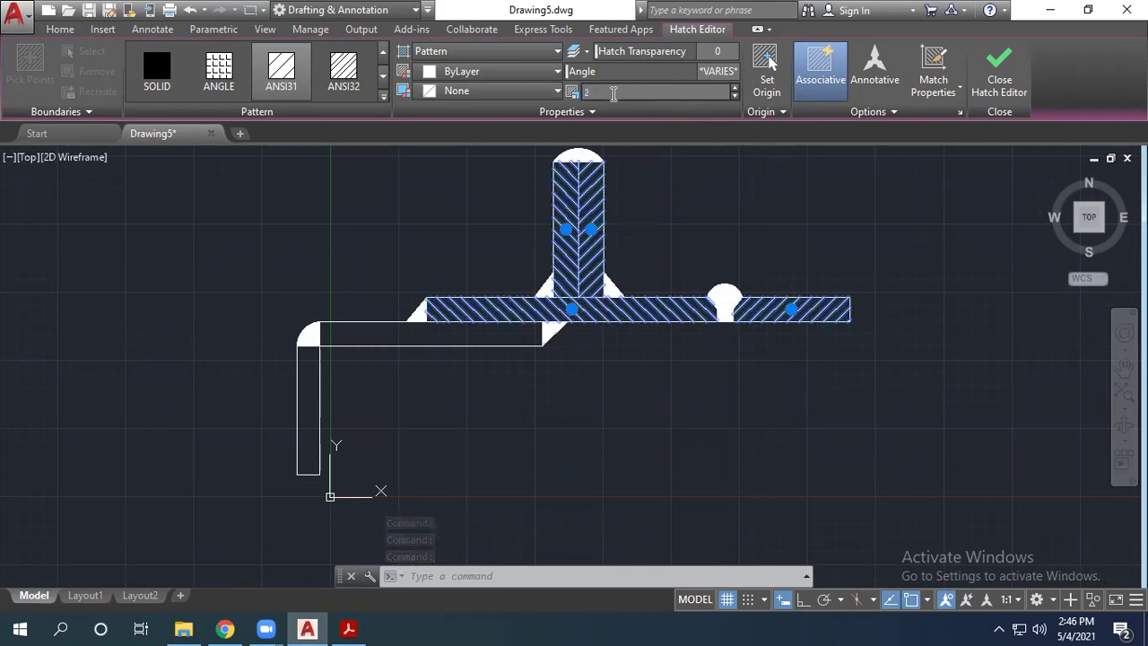
key("Escape")
scroll(673, 340, "down", 2)
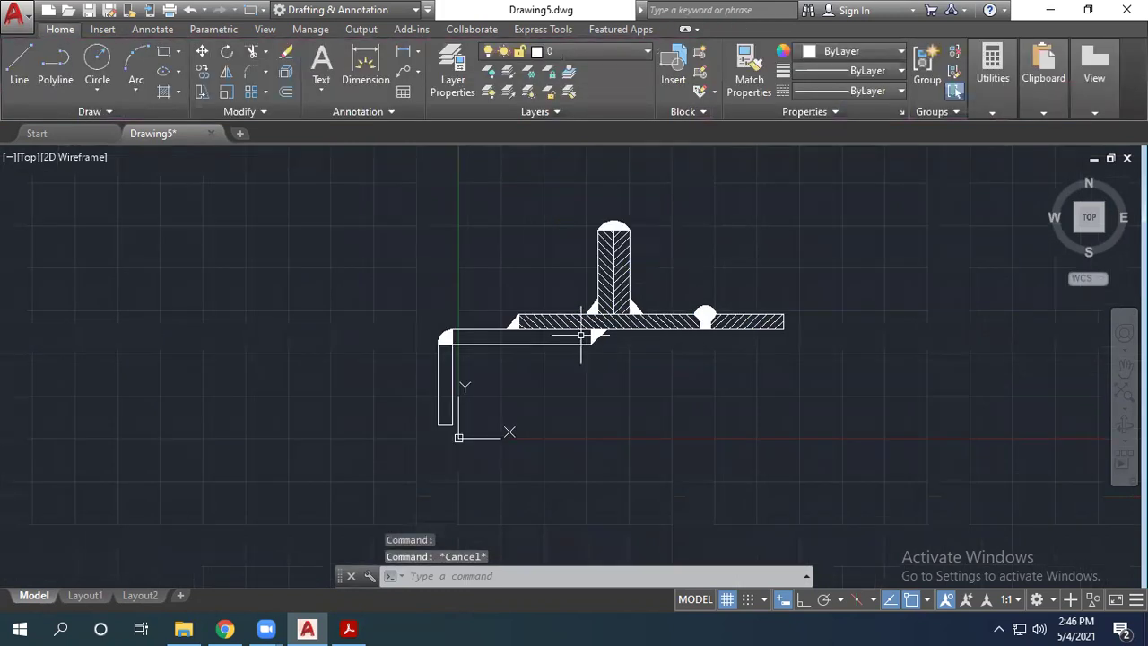
Step: Hatch the lower horizontal plate between the corner and lap welds with ANSI31 and set its angle to 90
scroll(596, 333, "up", 2)
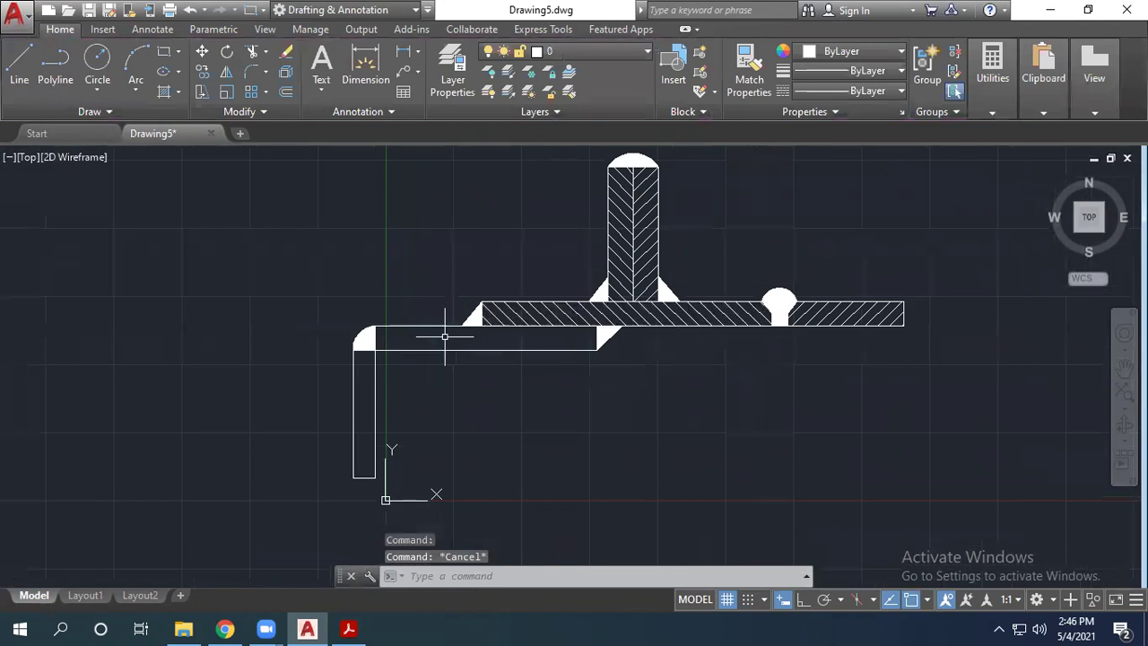
type("h")
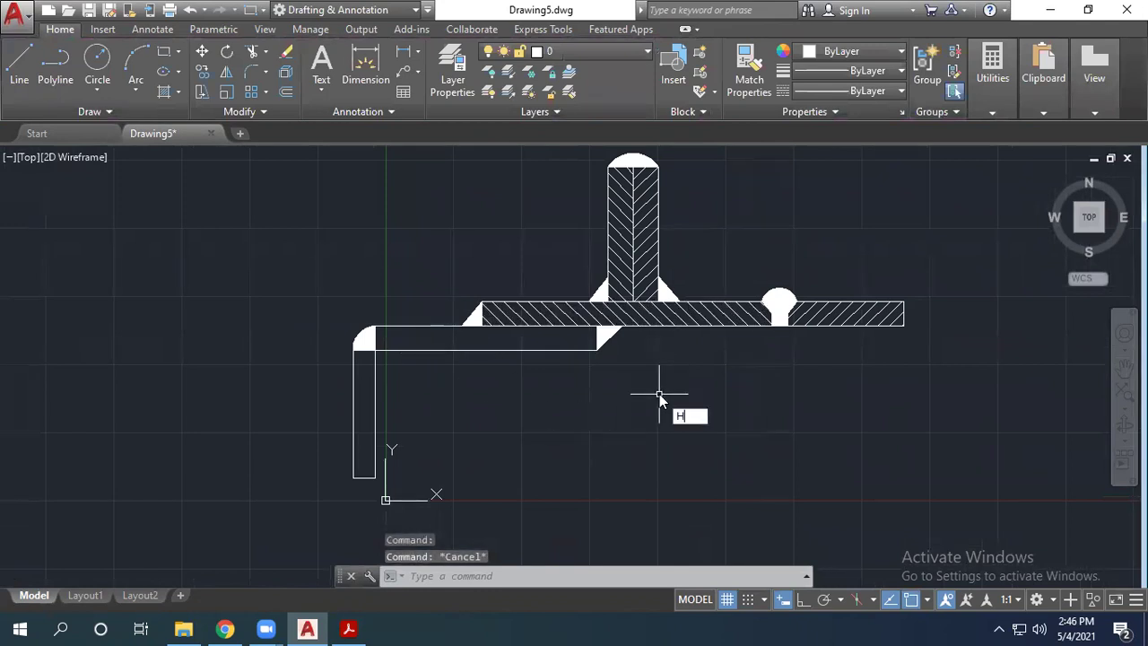
key("Return")
left_click(511, 333)
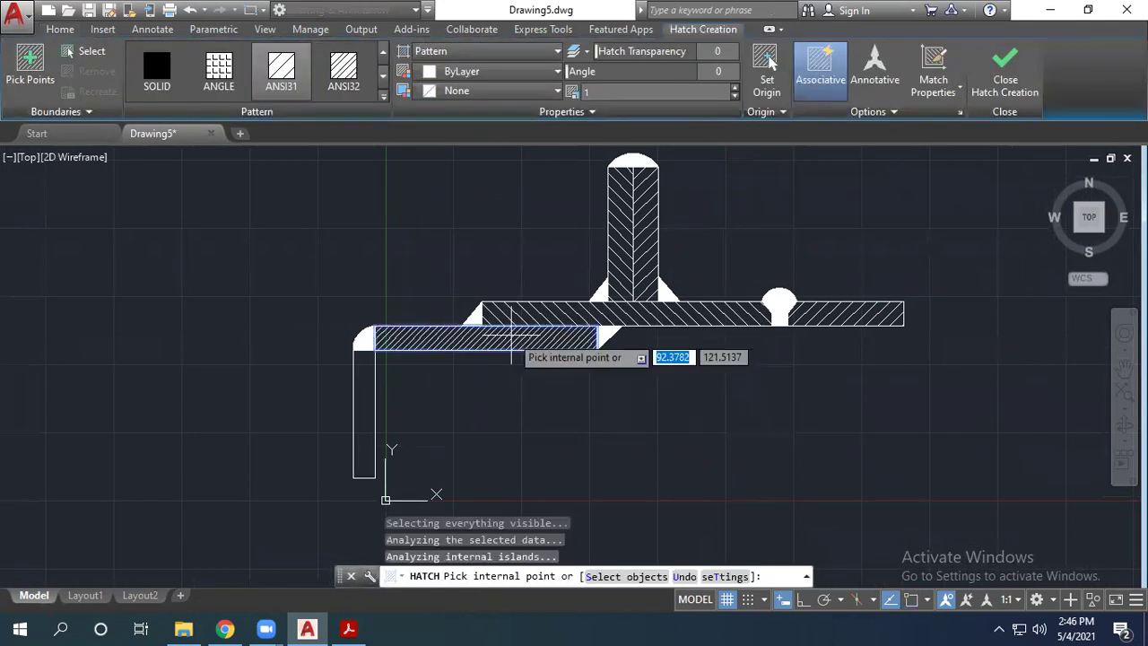
left_click_drag(708, 71, 600, 71)
key("Escape")
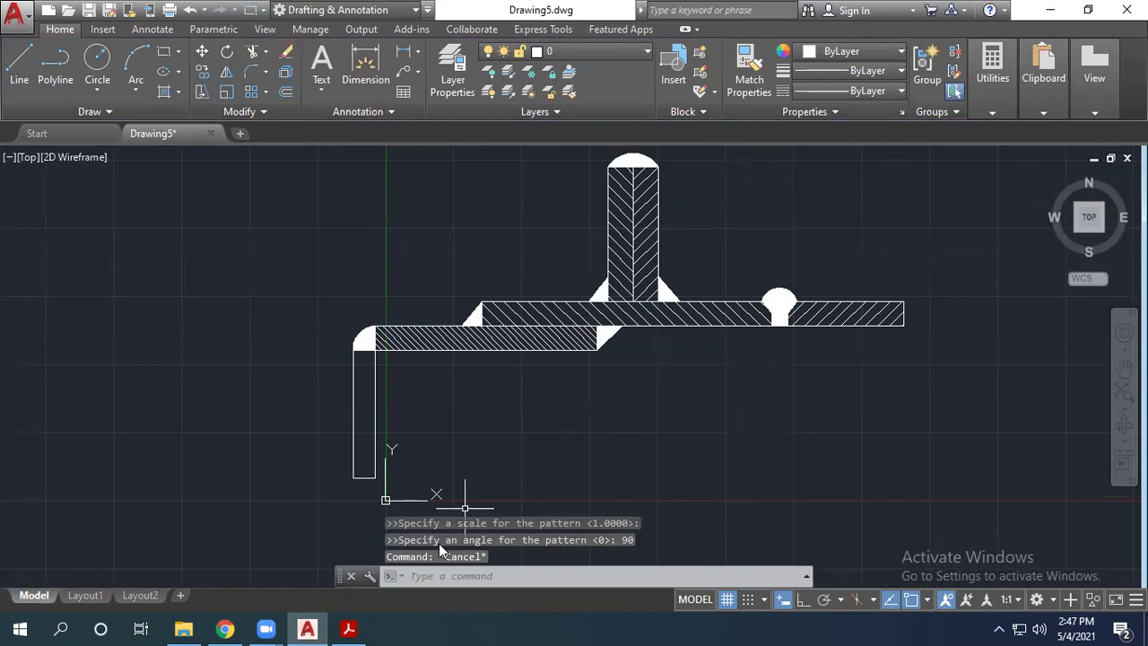
Step: Check the PDF figure, and hatch the vertical plate below the corner weld with ANSI31 at an angle of 0
left_click(349, 627)
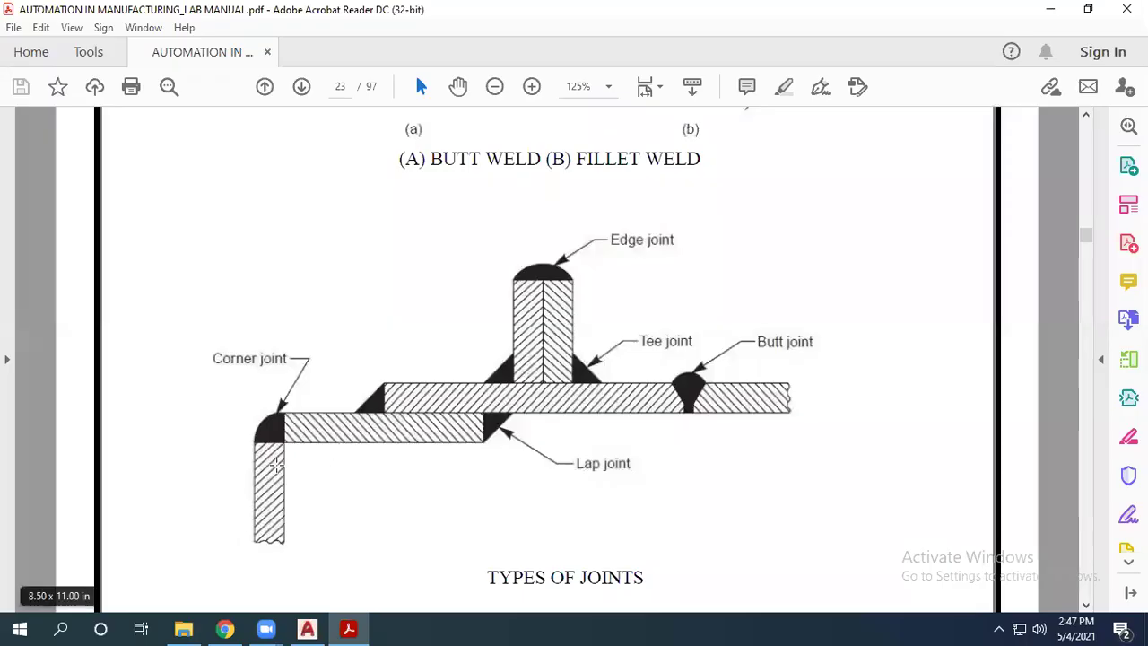
scroll(277, 463, "down", 1)
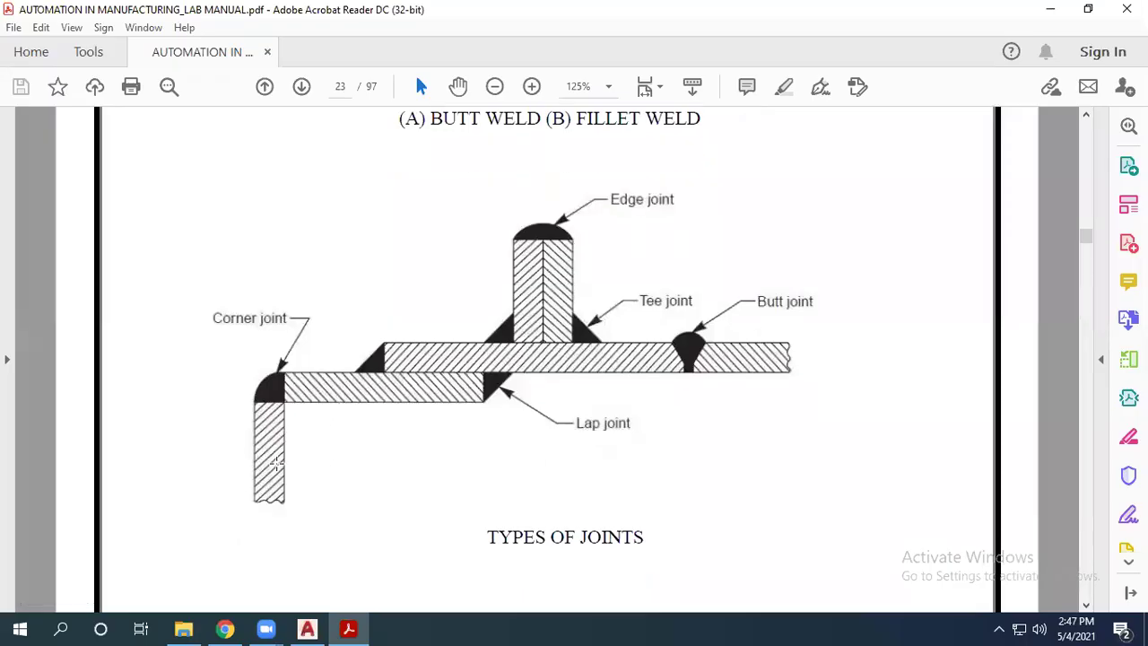
left_click(307, 628)
type("h")
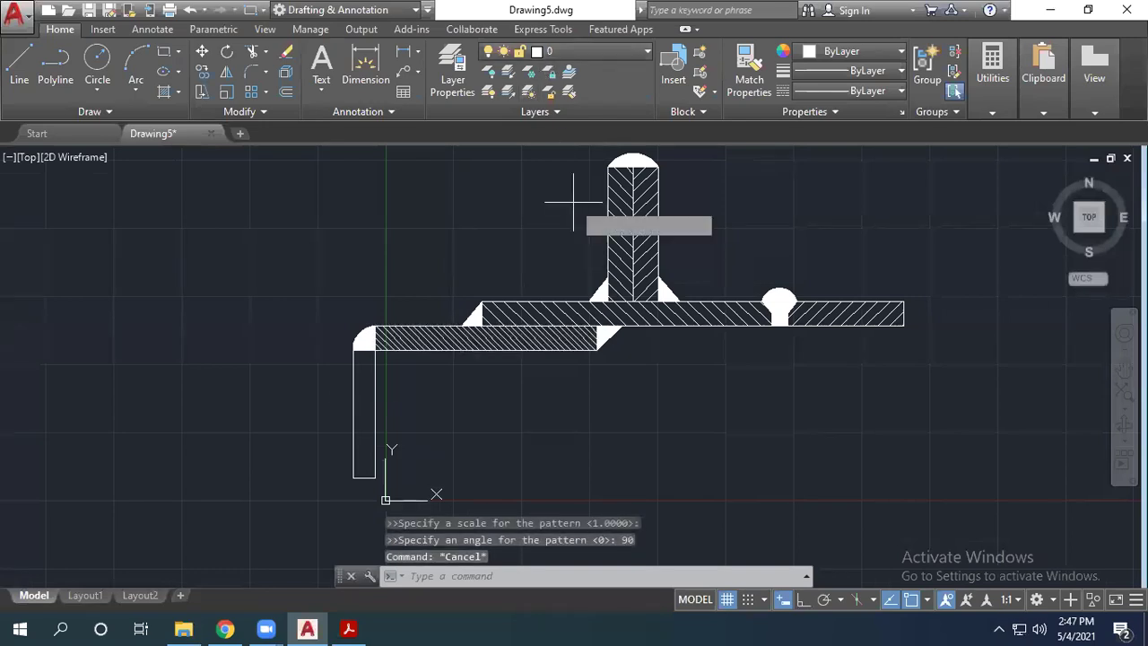
key("Return")
left_click(356, 408)
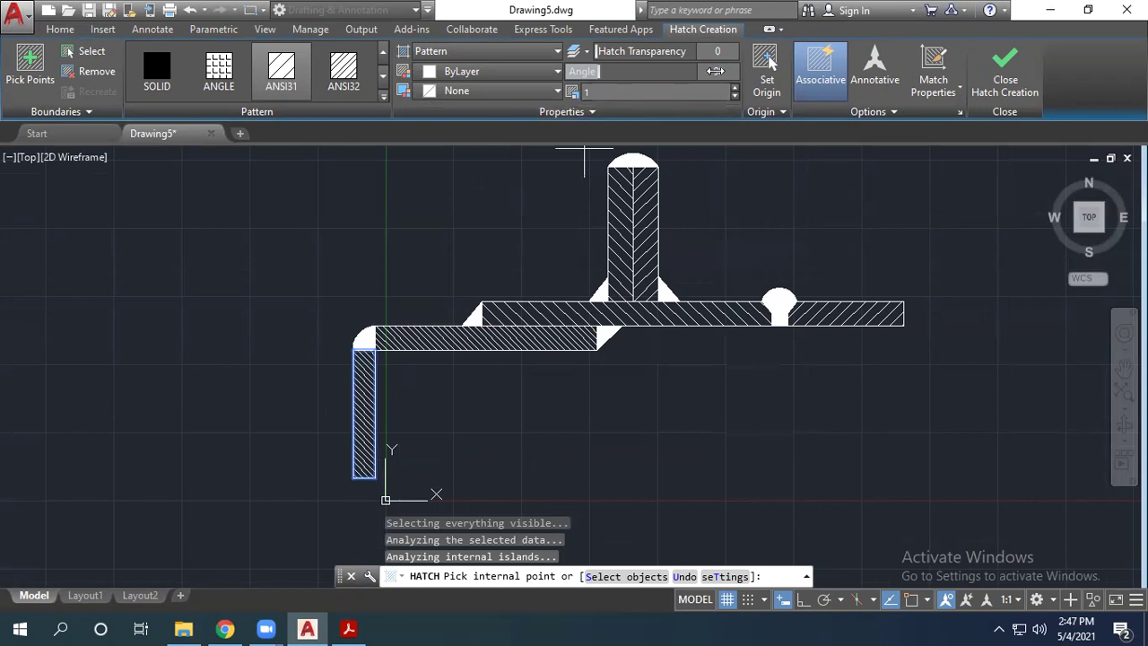
key("Return")
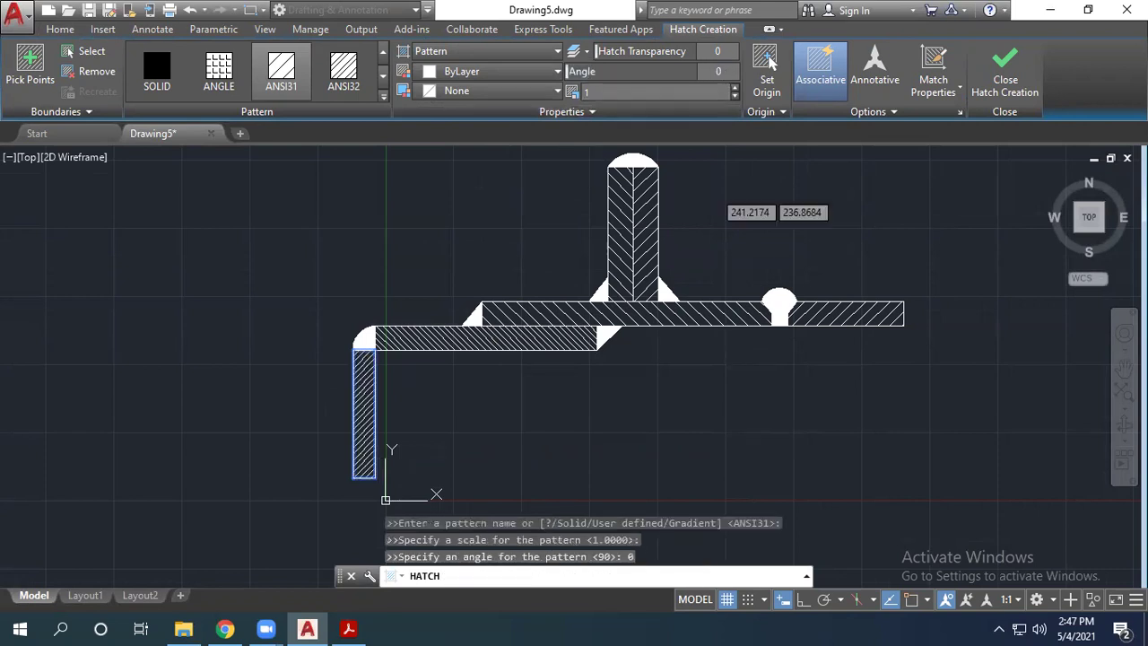
key("Escape")
Step: Increase the scale of the lower horizontal and left vertical plate hatches to match the spacing of the other plates
left_click(405, 341)
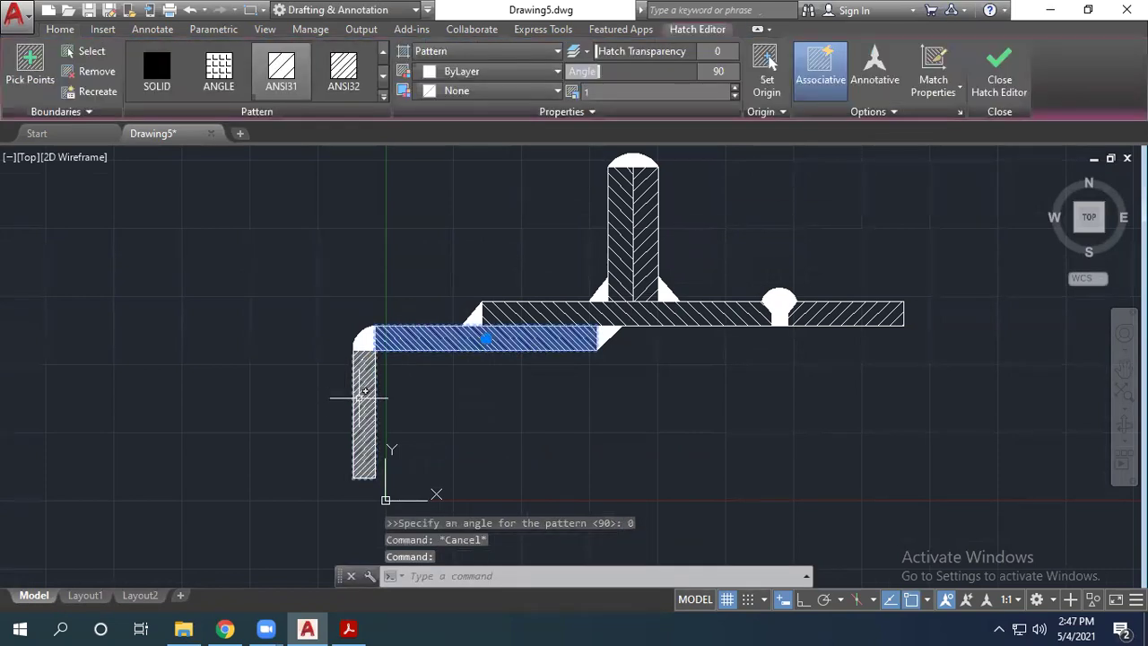
left_click(370, 387)
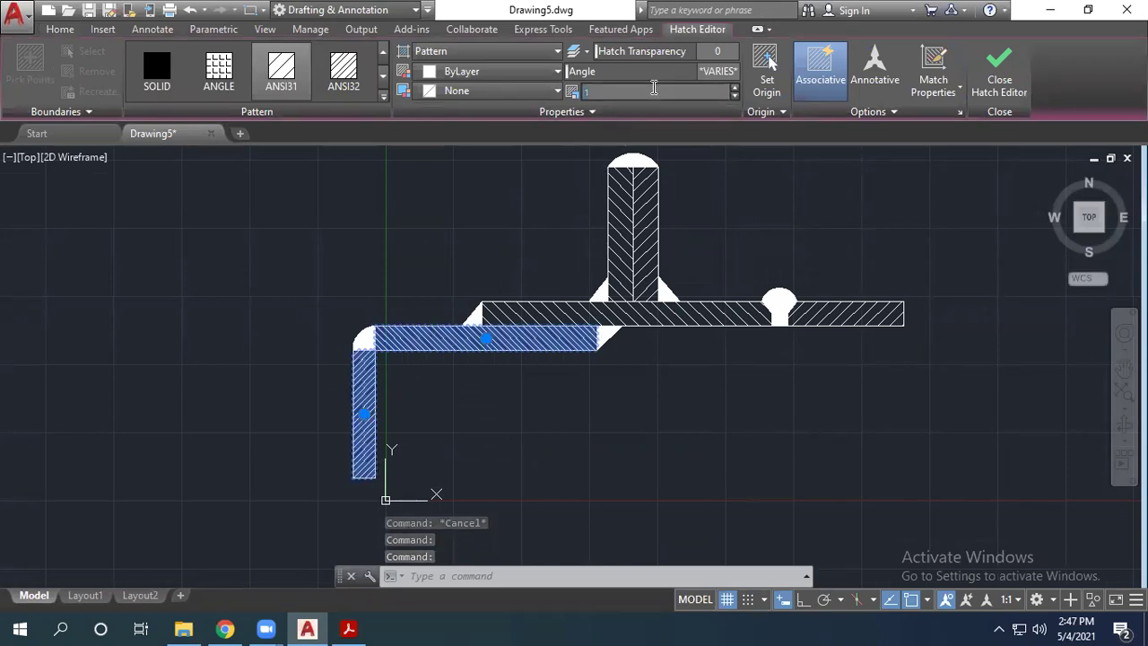
key("Return")
key("Escape")
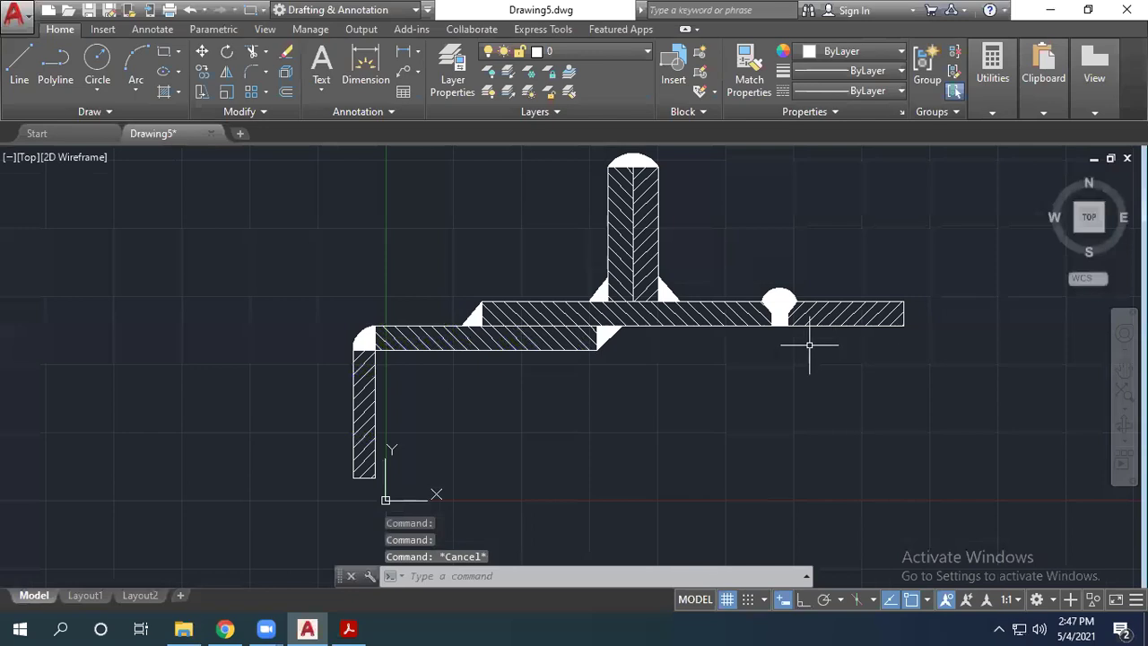
scroll(576, 348, "up", 2)
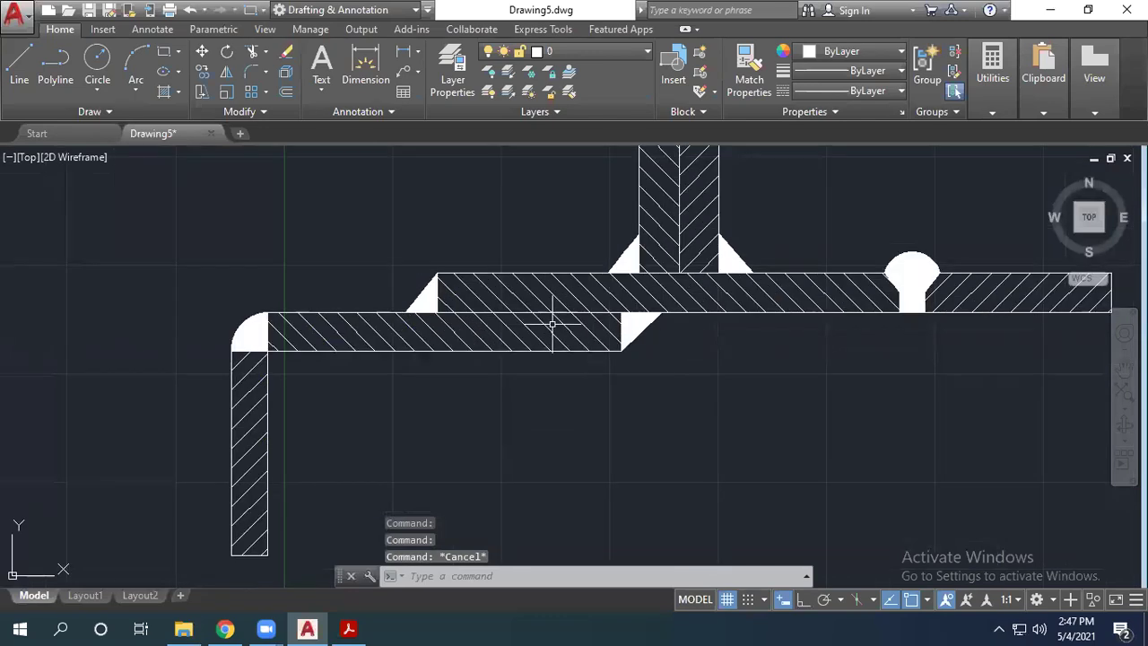
scroll(529, 325, "down", 2)
scroll(529, 325, "up", 2)
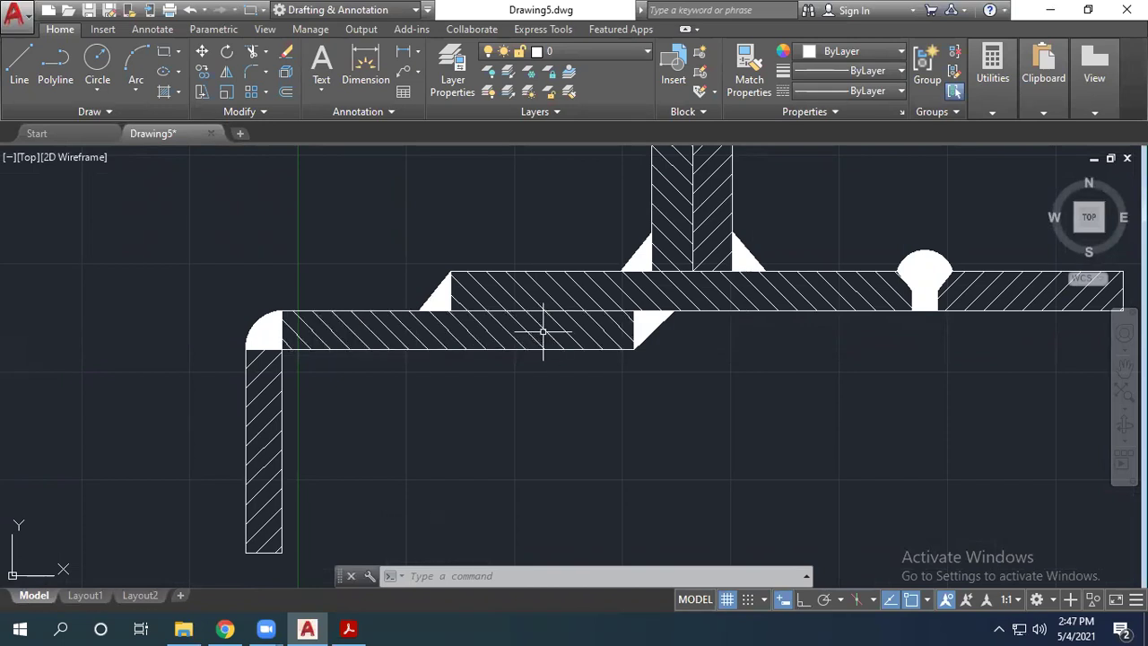
Step: Undo the scale changes and the left vertical plate's hatch, and redo them
key("ctrl+z")
key("ctrl+z")
key("ctrl+z")
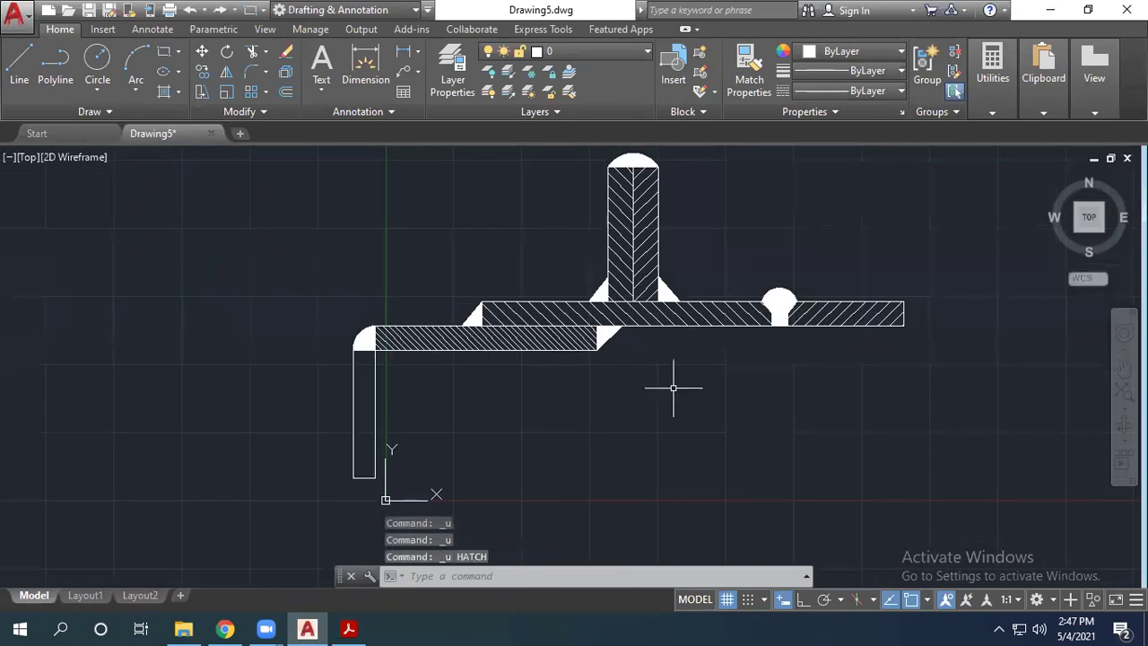
key("ctrl+y")
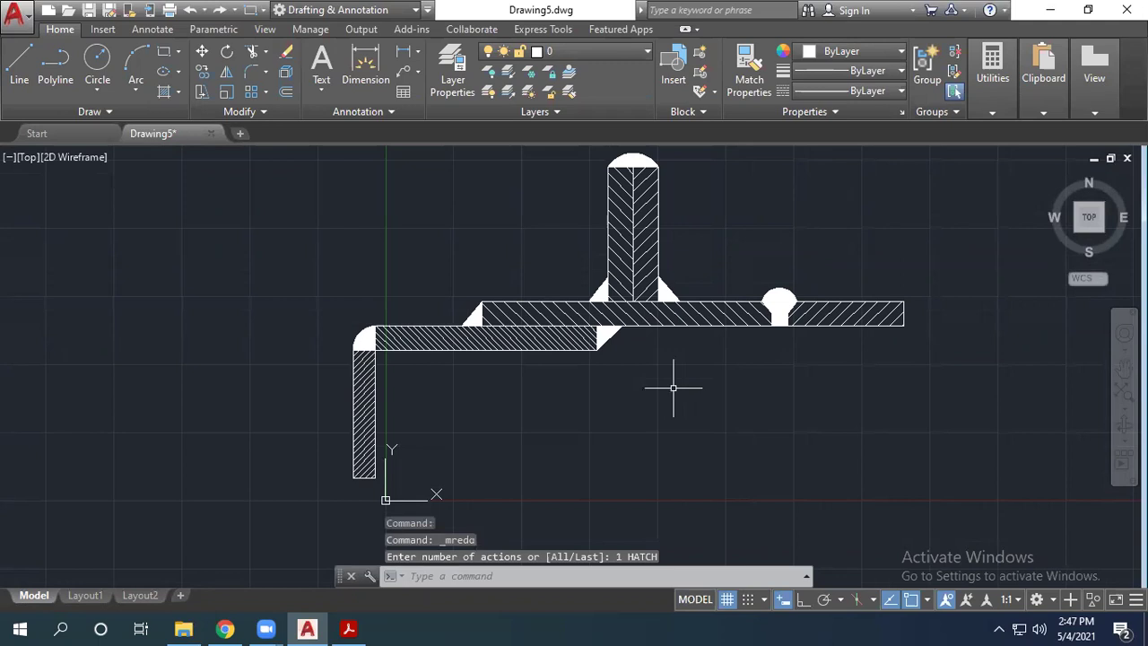
Step: Delete the hatch of the lower horizontal plate between the corner and lap welds
left_click(563, 329)
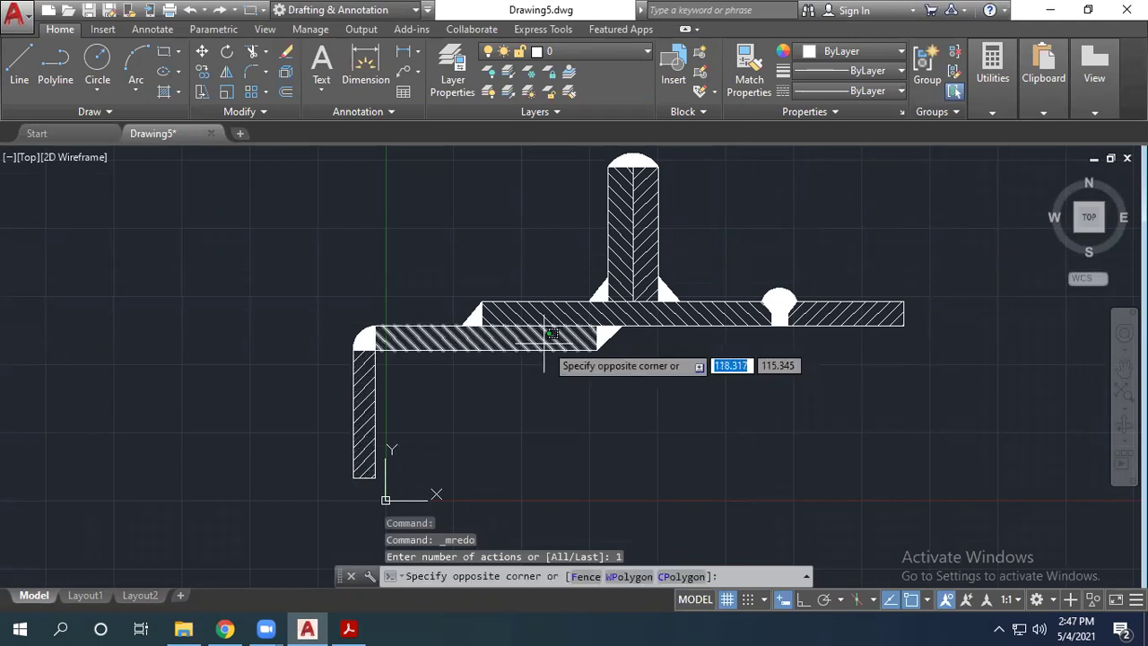
left_click(533, 357)
key("Delete")
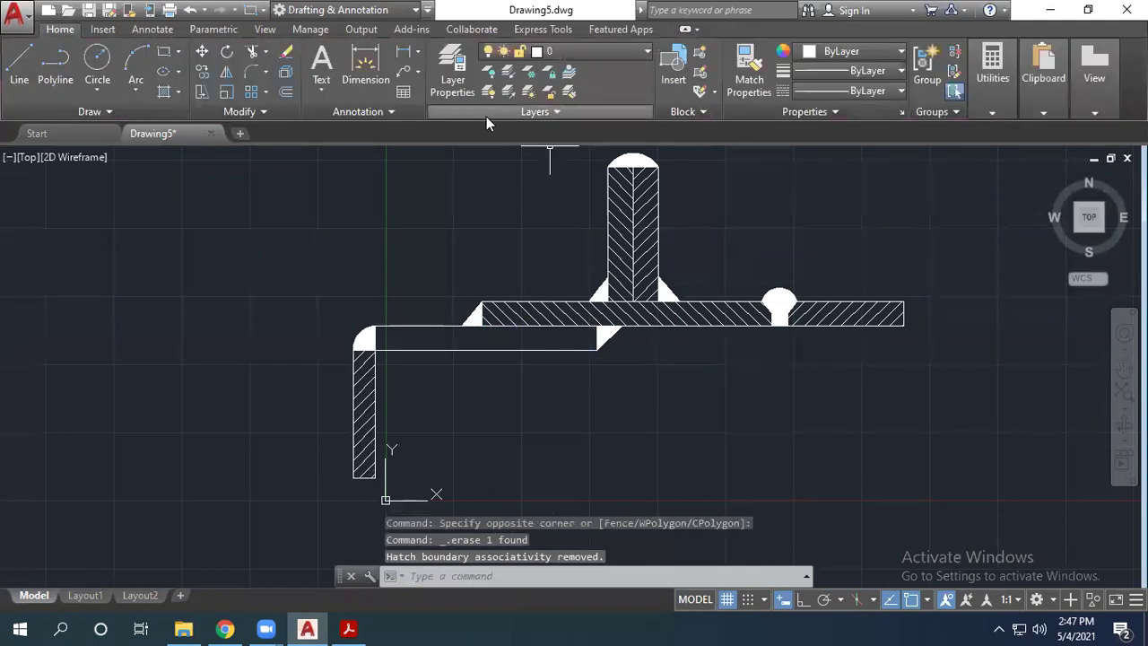
Step: Hatch the lower horizontal plate again with ANSI31 at angle 0 and scale 1, checking it against the PDF figure
type("h")
key("Return")
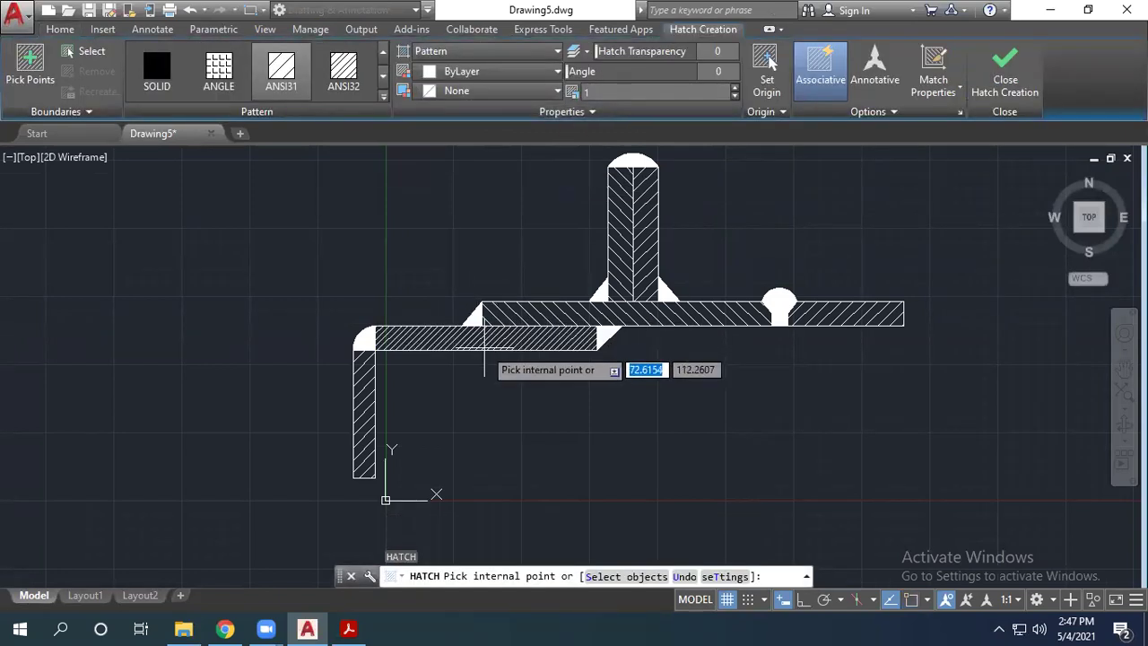
left_click(529, 339)
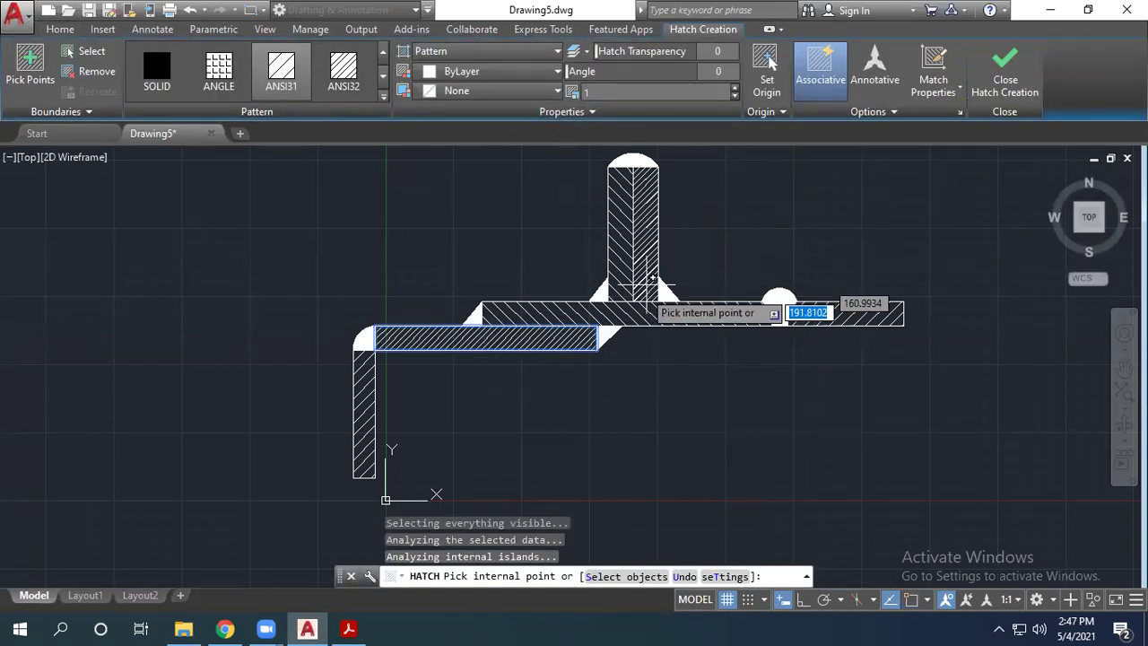
left_click(349, 628)
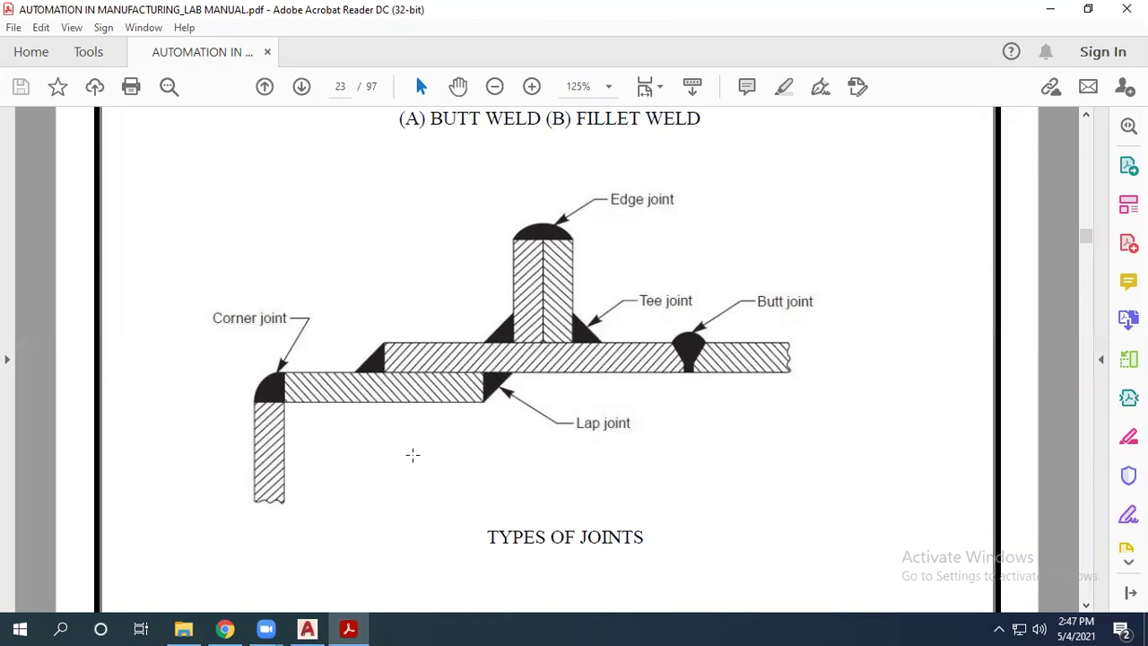
left_click(308, 628)
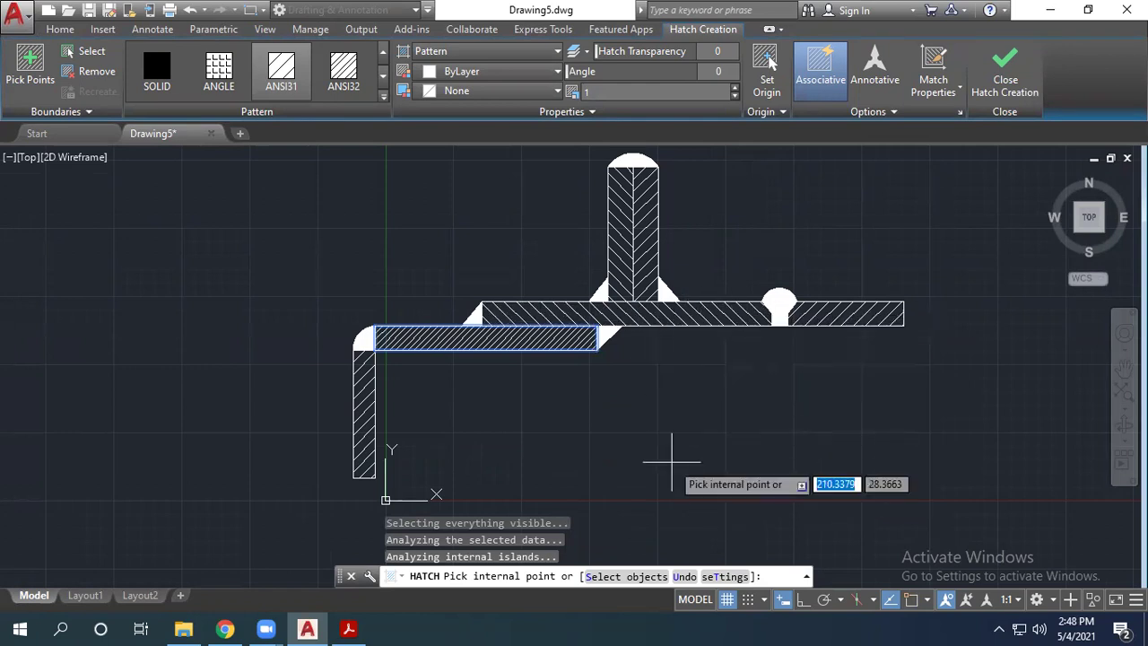
scroll(528, 363, "up", 2)
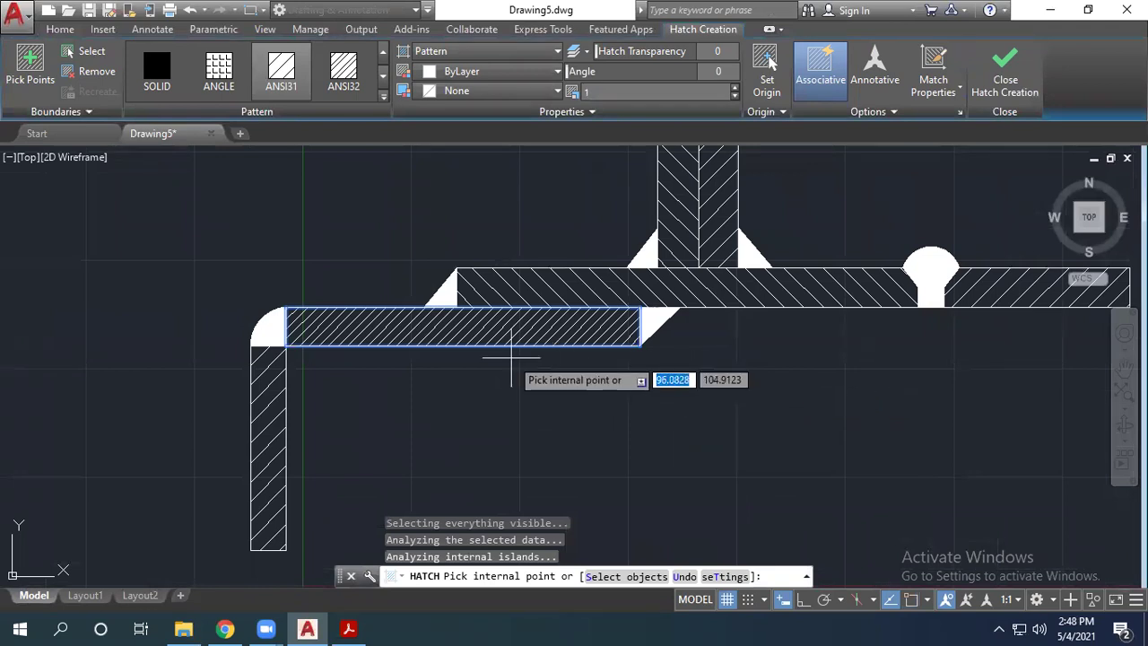
scroll(431, 259, "down", 3)
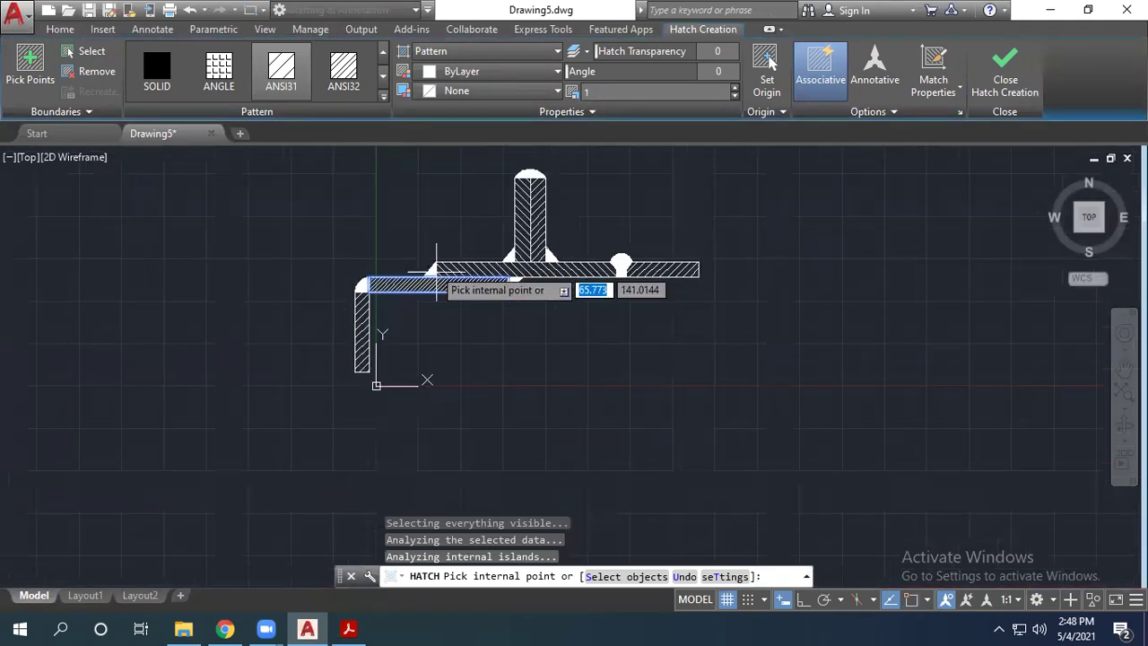
scroll(449, 287, "up", 1)
key("Escape")
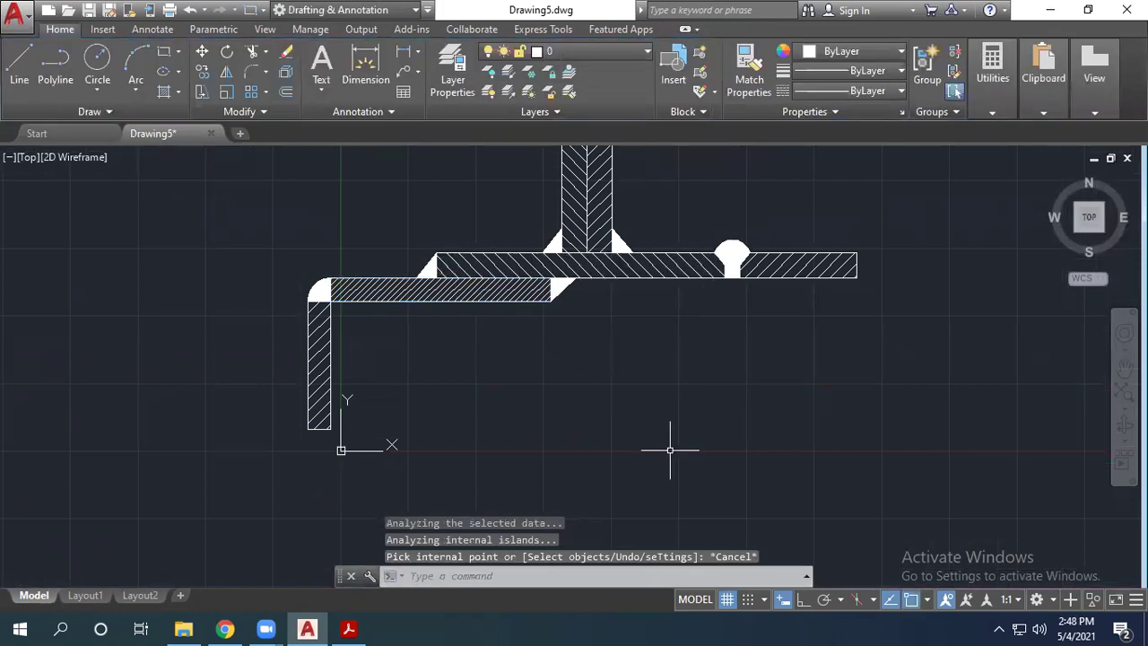
scroll(654, 320, "down", 1)
scroll(609, 389, "up", 1)
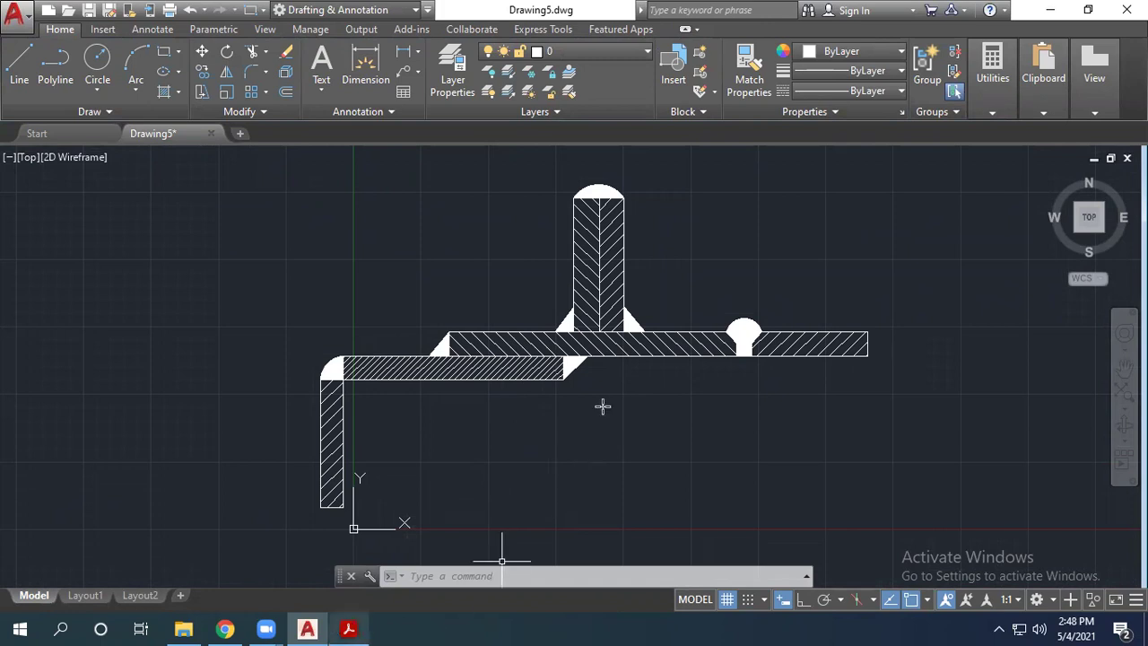
Step: Check the PDF labels and add a multileader reading EDGE JOINT that points to the weld cap on top of the upright plates
key("alt+Tab")
scroll(687, 444, "down", 1)
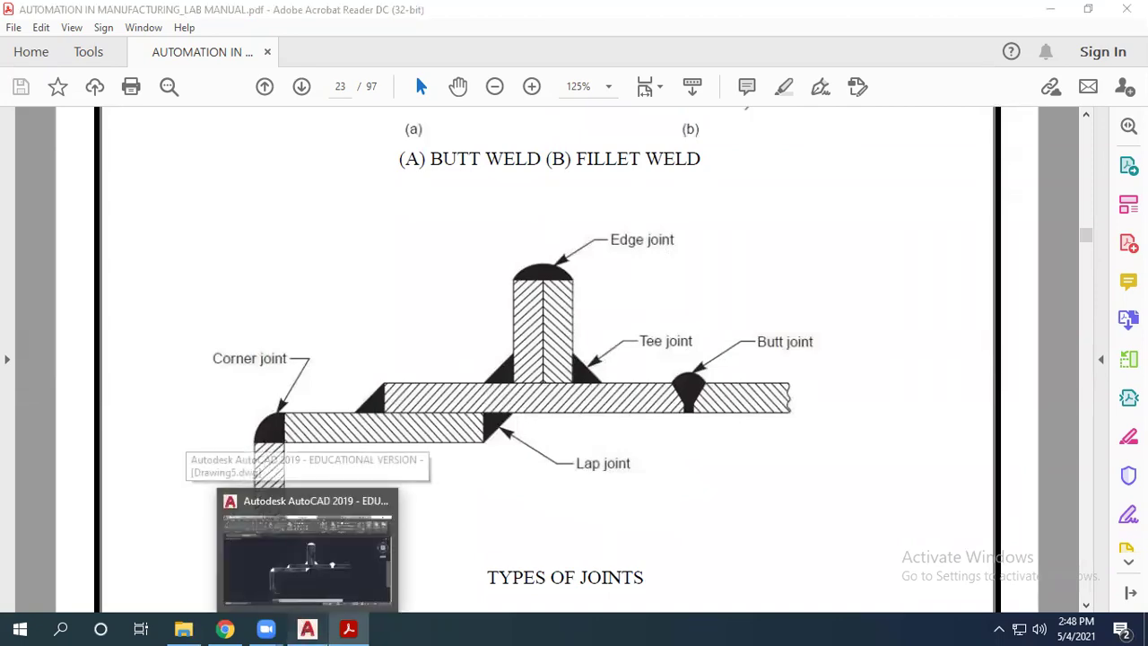
left_click(305, 628)
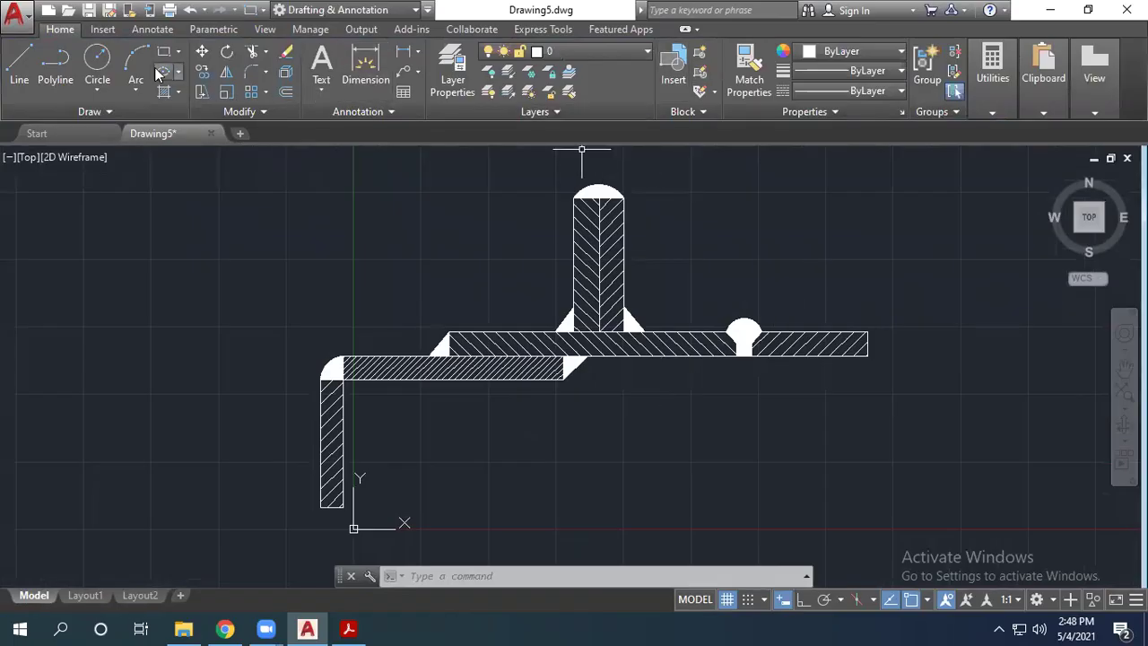
left_click(160, 33)
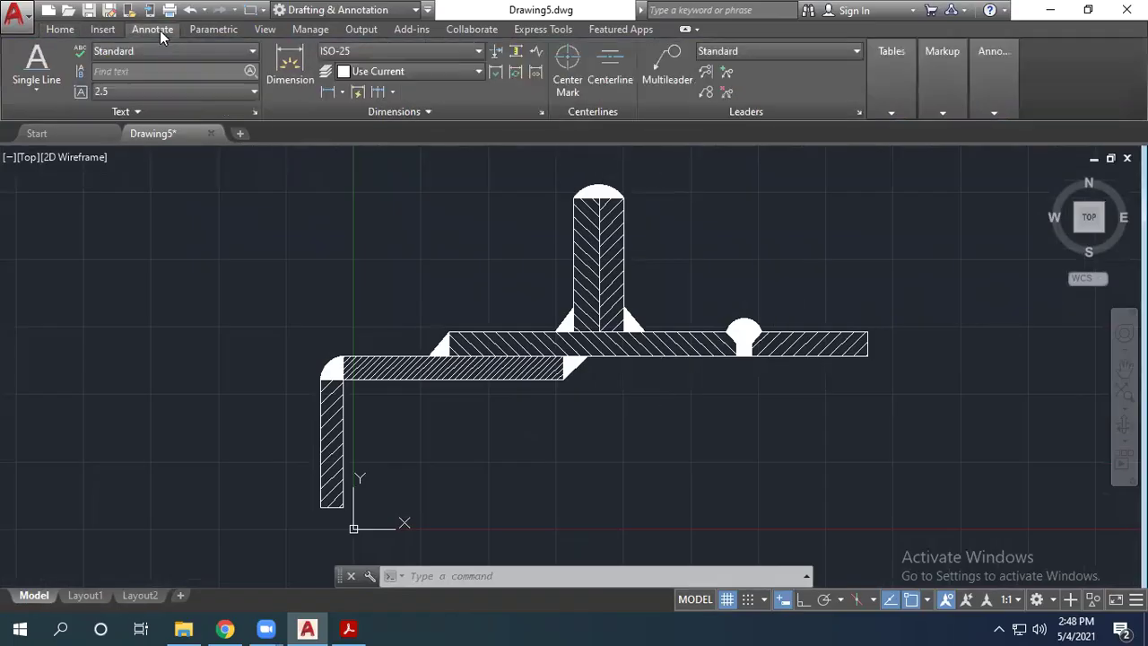
left_click(666, 72)
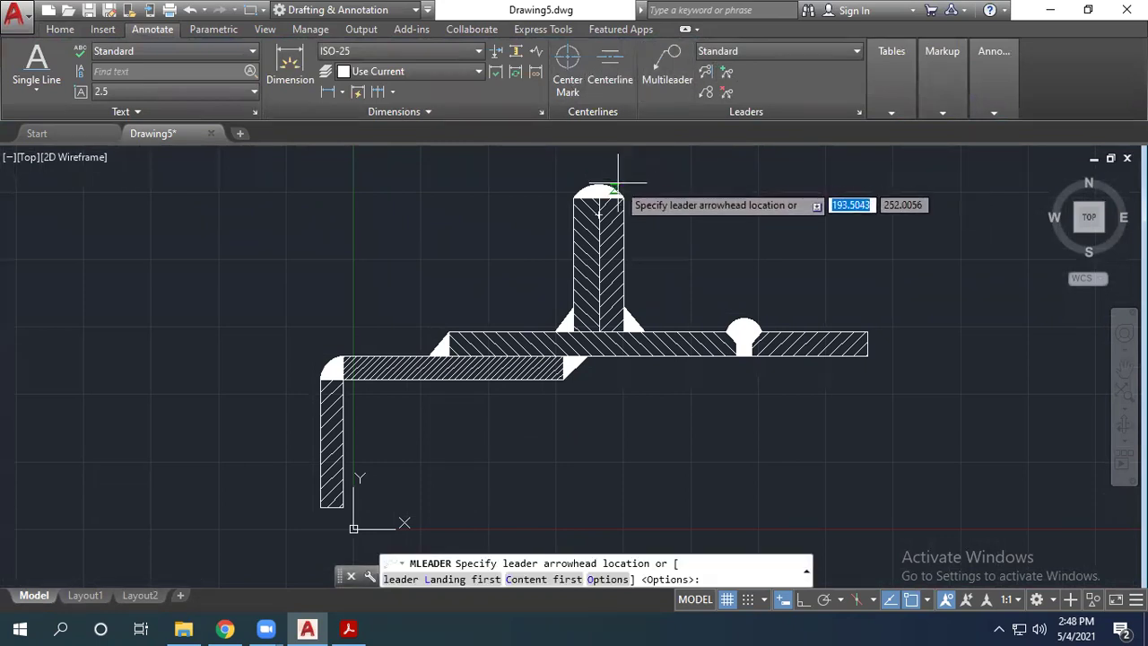
scroll(615, 180, "up", 3)
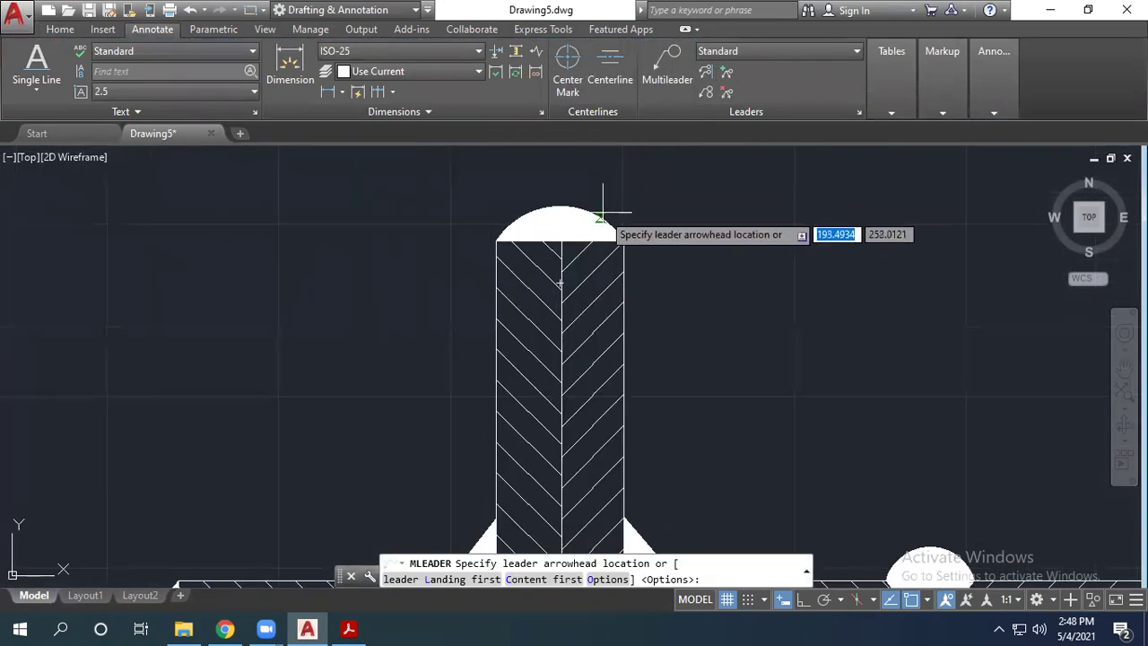
left_click(617, 187)
scroll(633, 200, "up", 5)
scroll(600, 198, "down", 5)
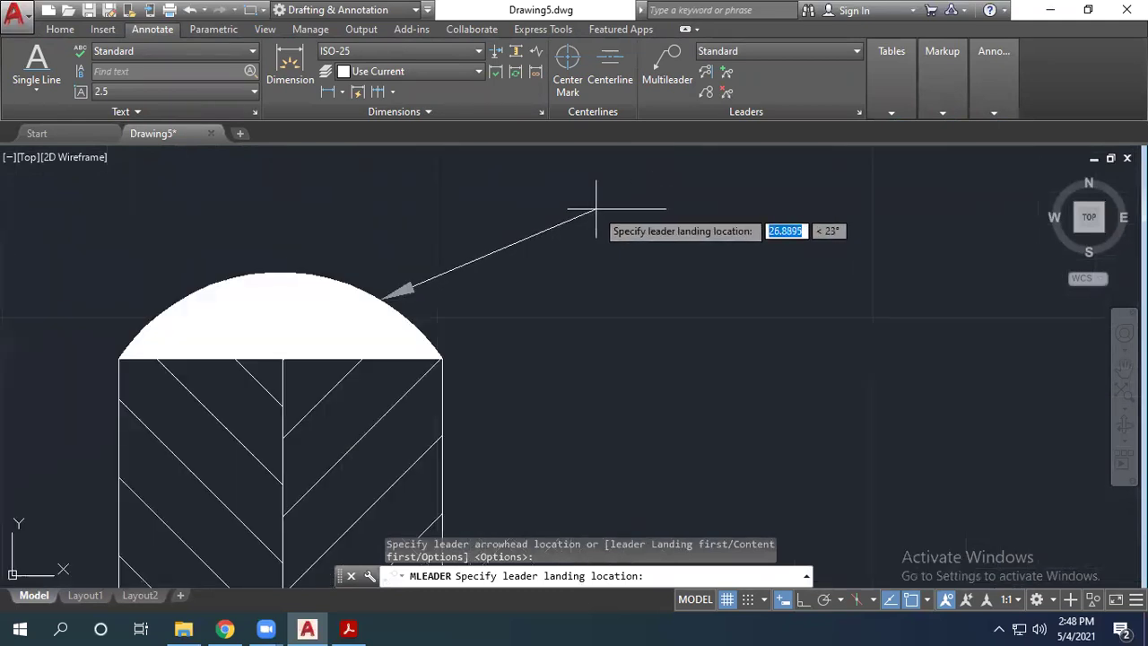
scroll(607, 185, "down", 6)
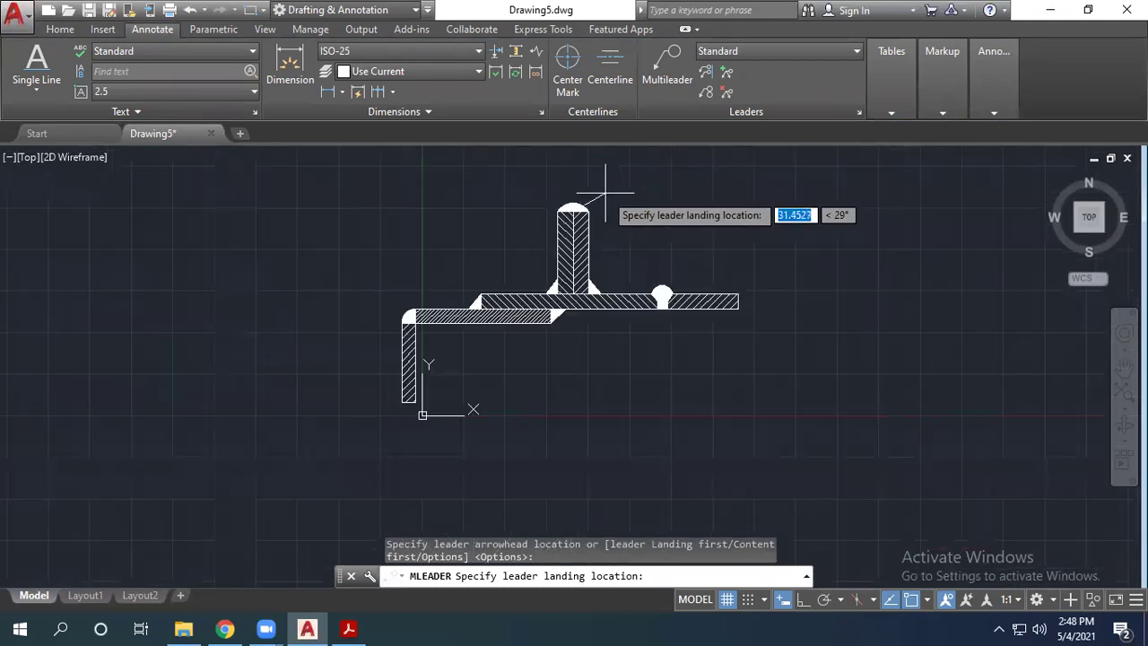
left_click(613, 180)
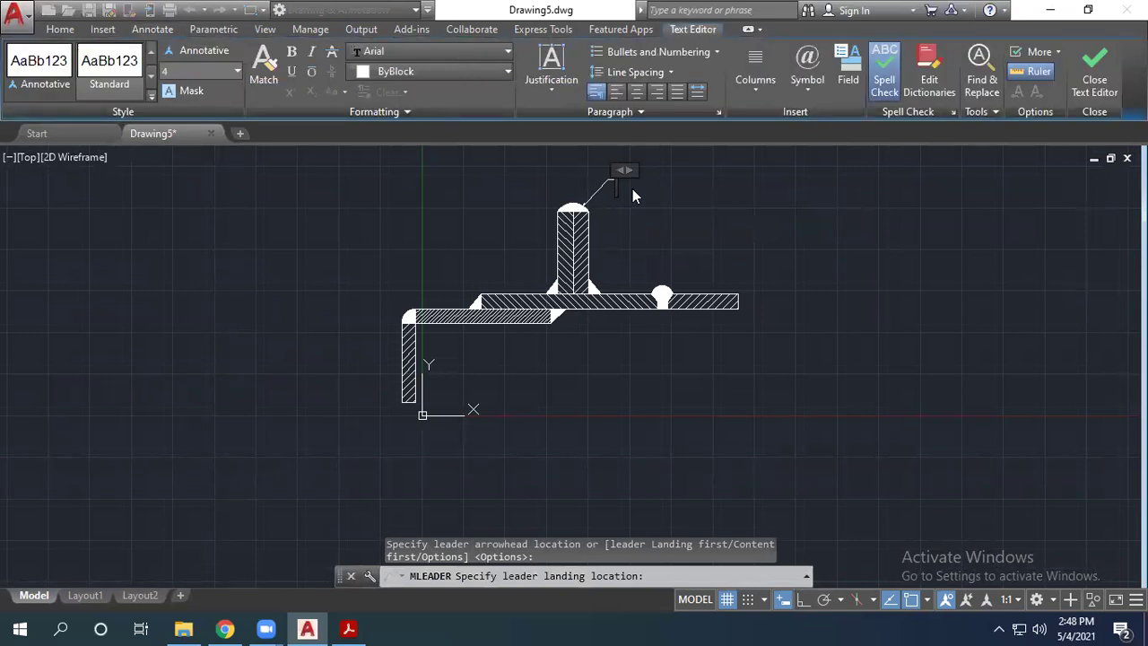
type("EDGE JOI")
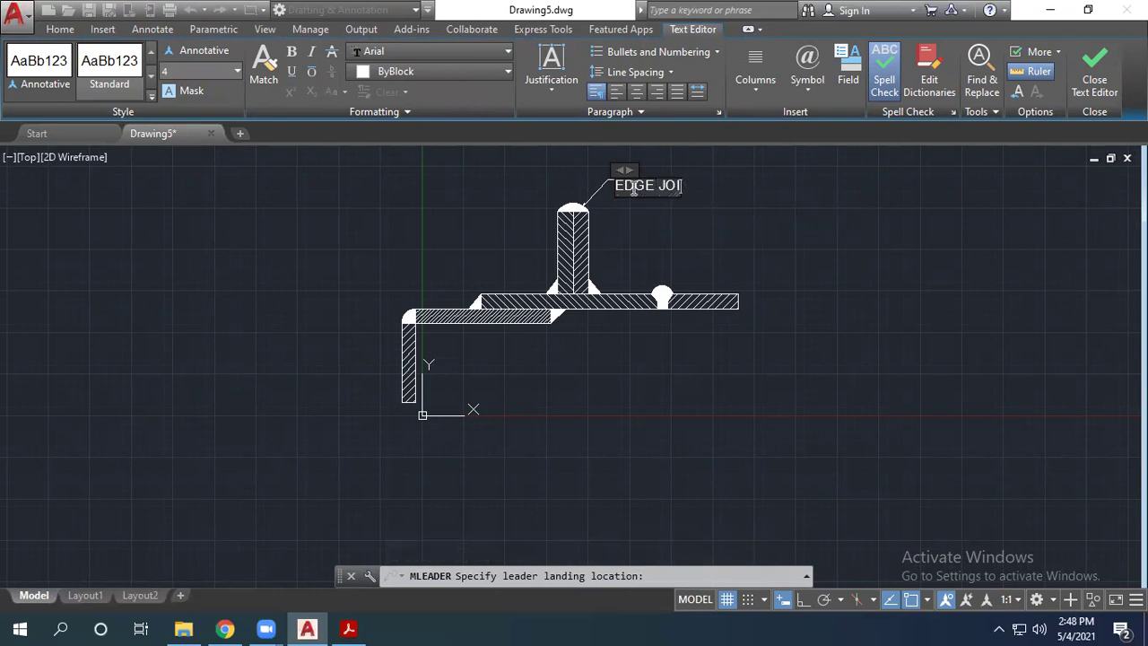
type("NT")
left_click(751, 218)
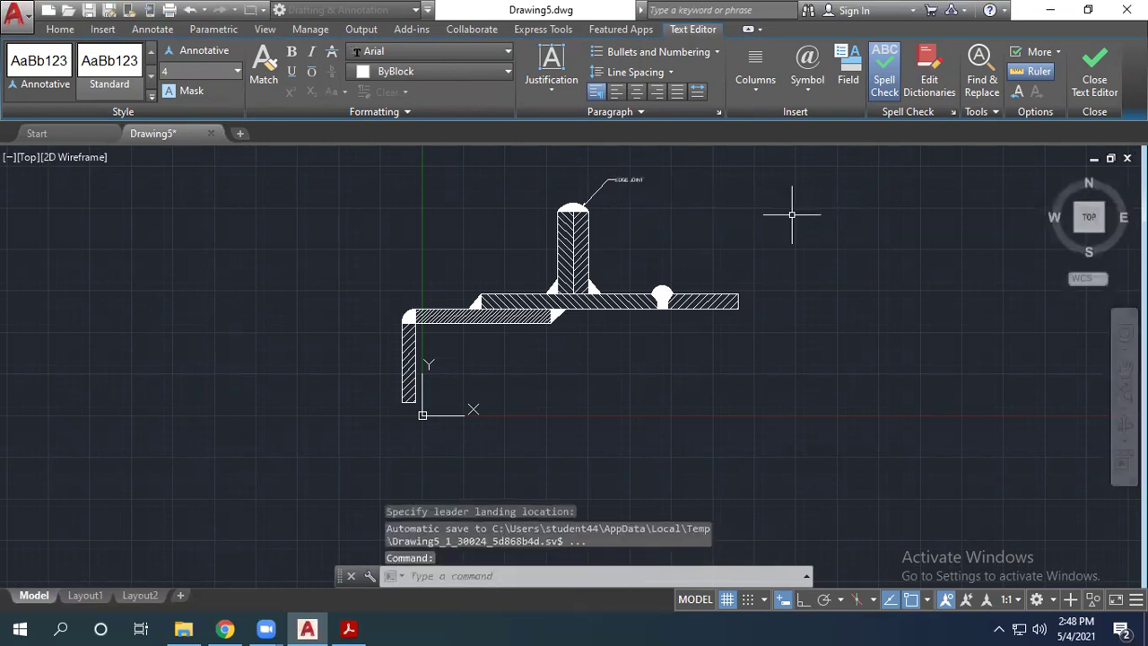
Step: Set the text height of the EDGE JOINT leader label to 15
left_click(619, 180)
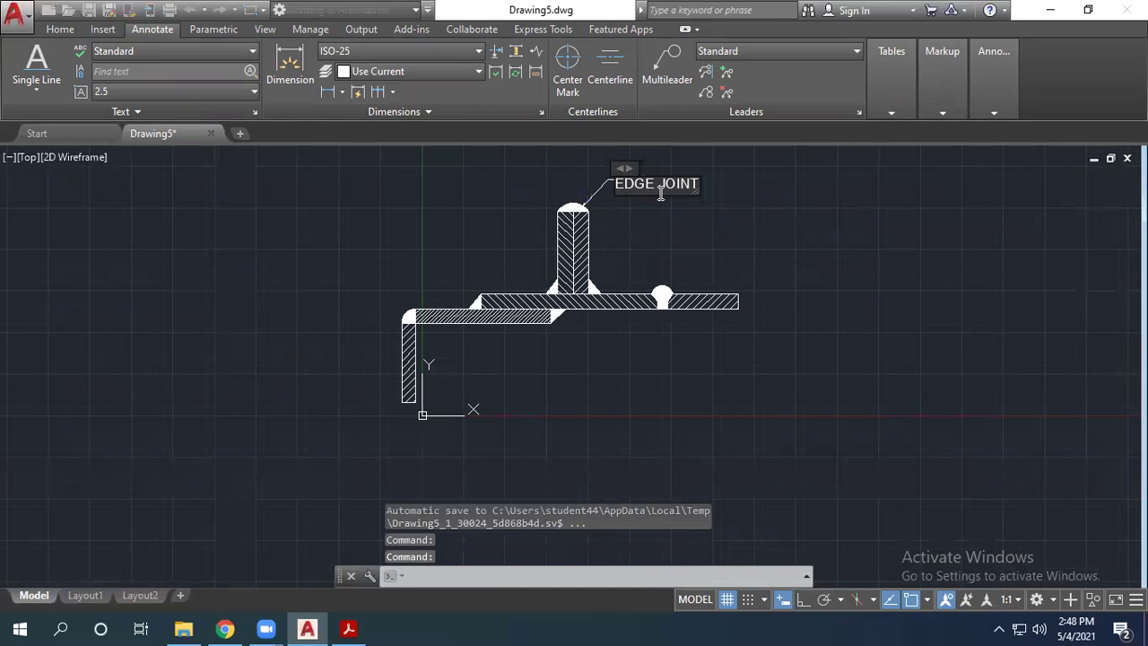
double_click(653, 185)
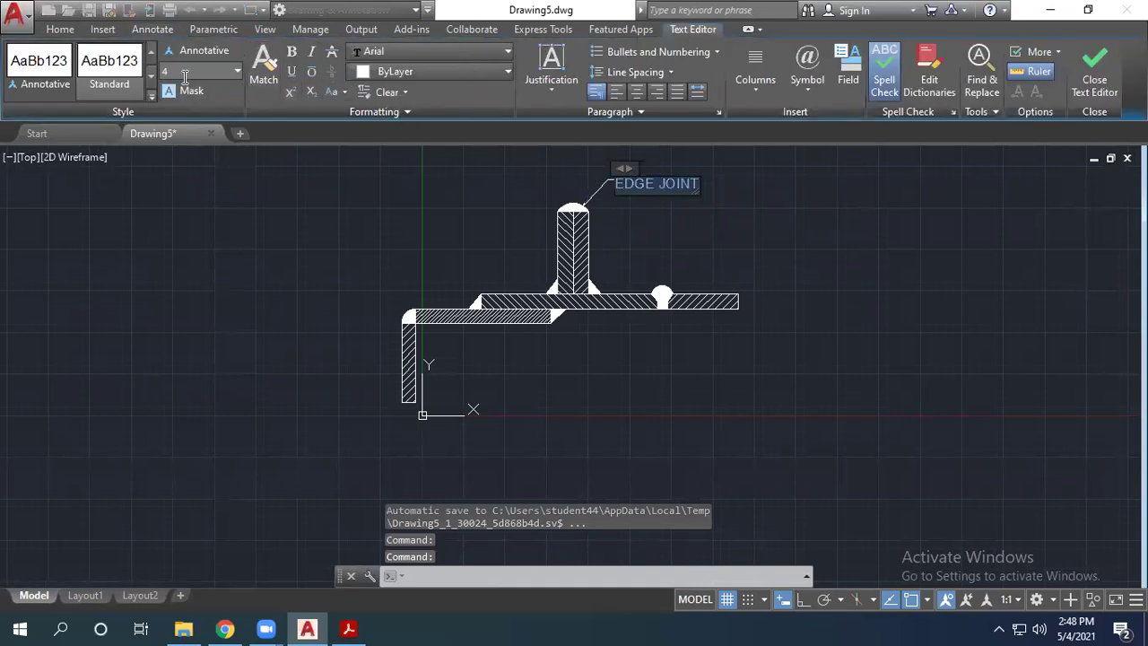
type("15")
key("Return")
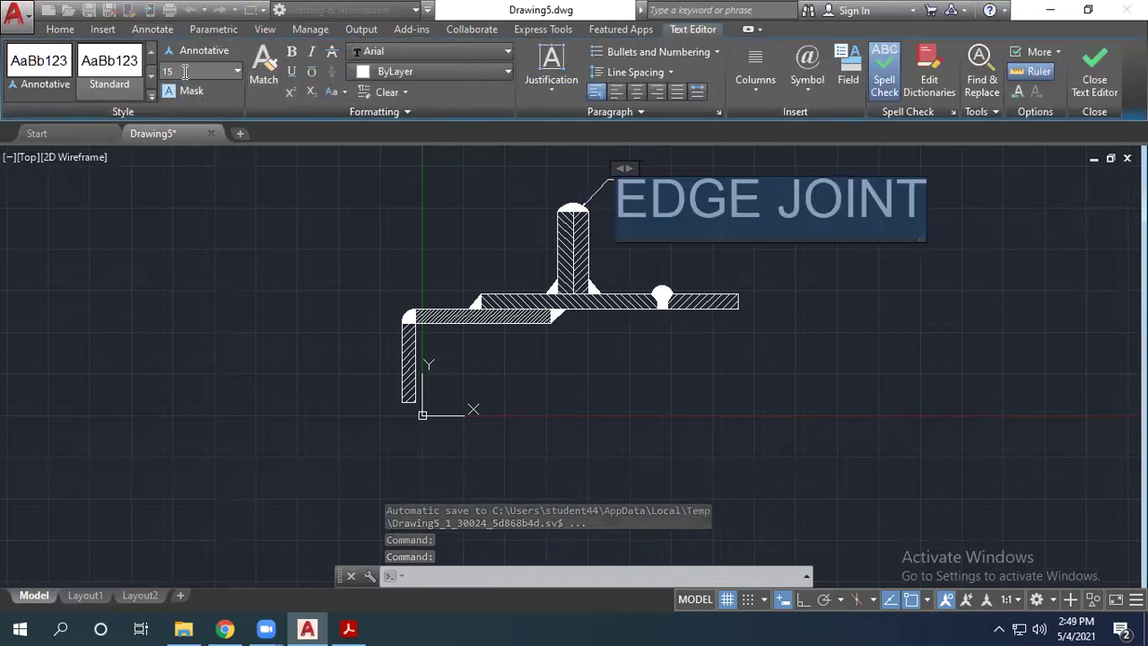
Step: Finish editing the EDGE JOINT label and set the ISO-25 dimension style's text height to 15
left_click(851, 320)
key("Escape")
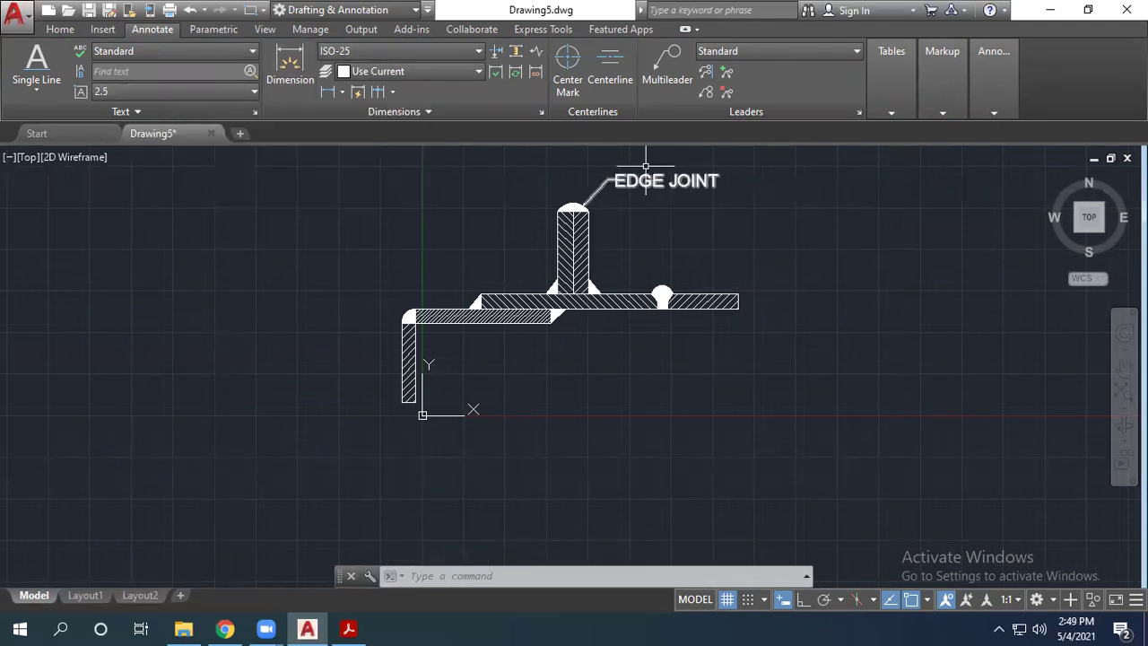
type("d")
key("Return")
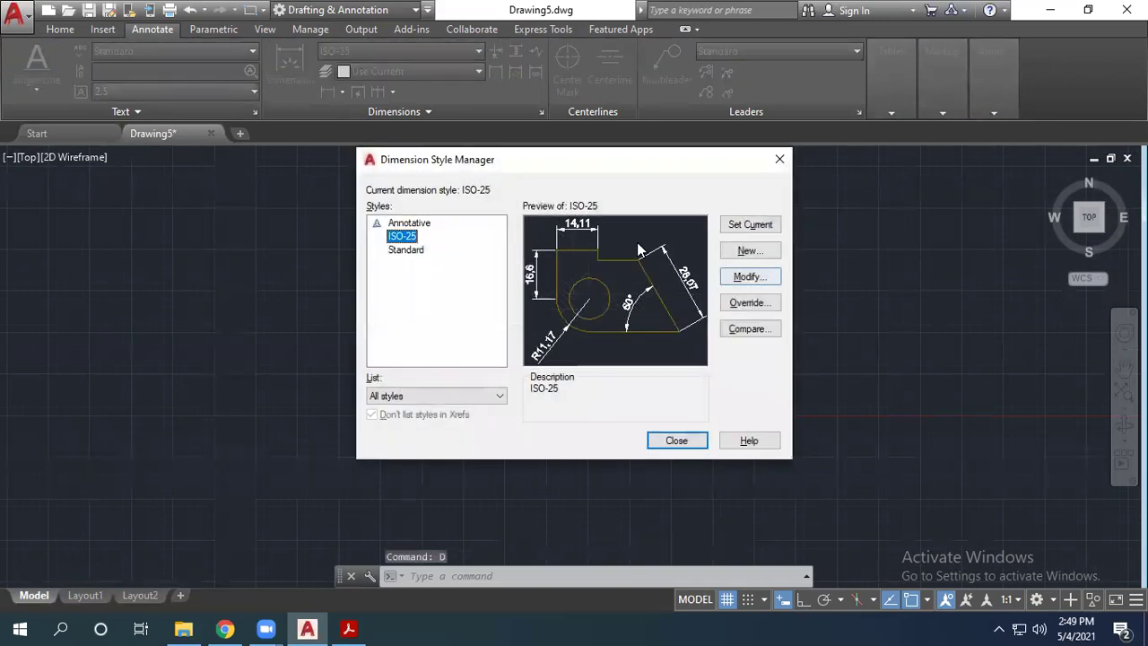
left_click(749, 276)
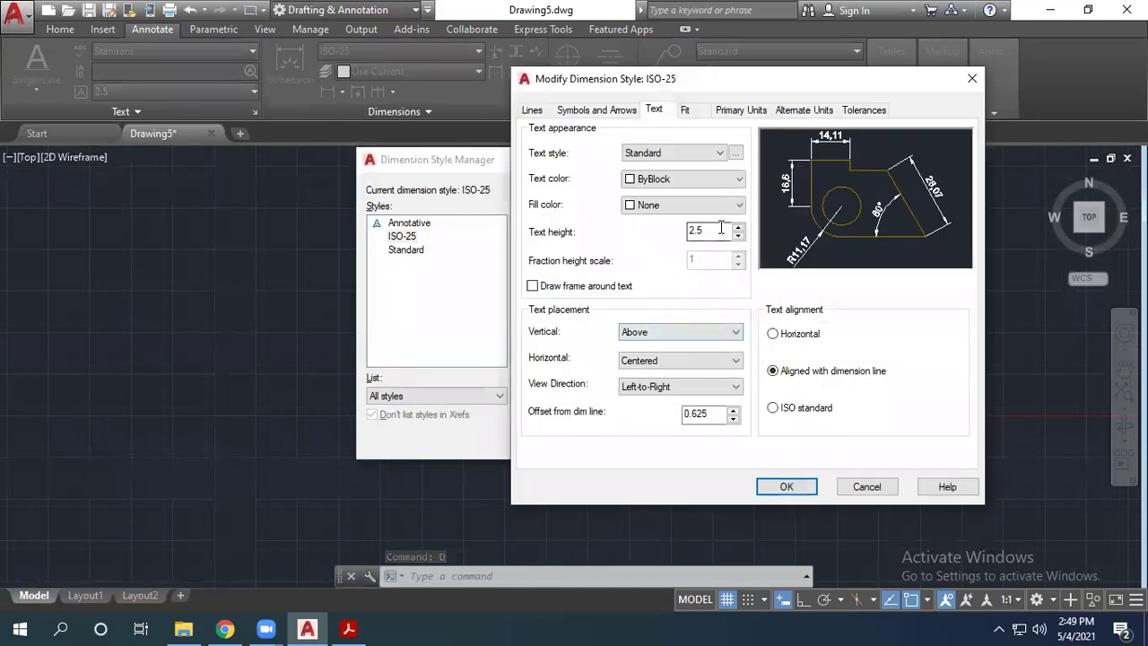
type("15")
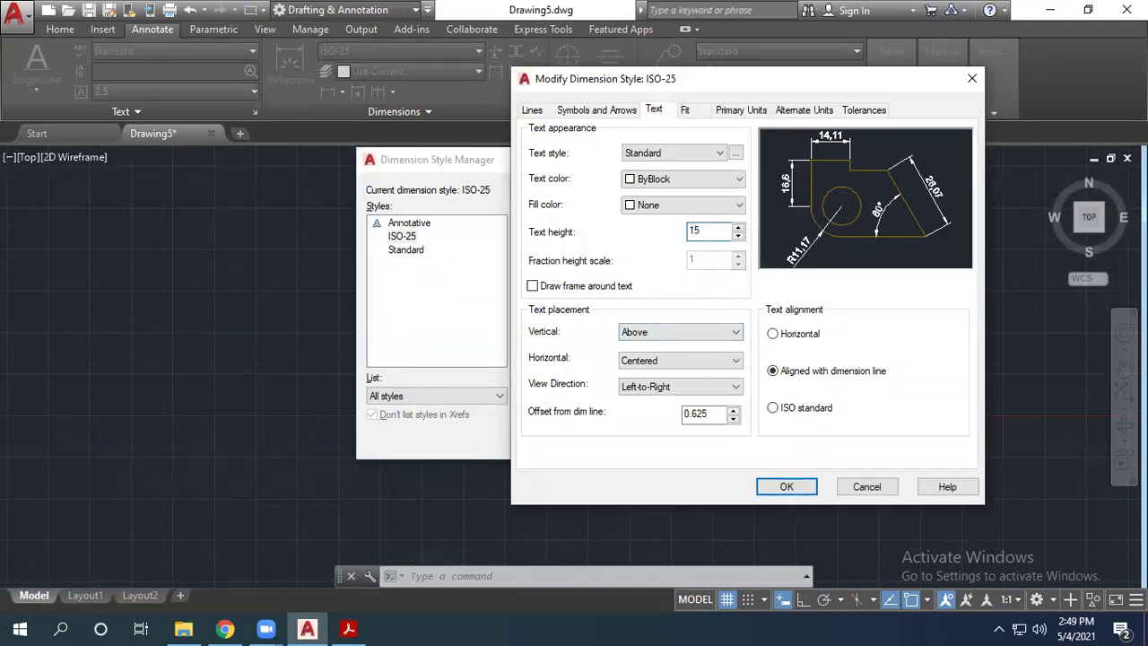
left_click(787, 489)
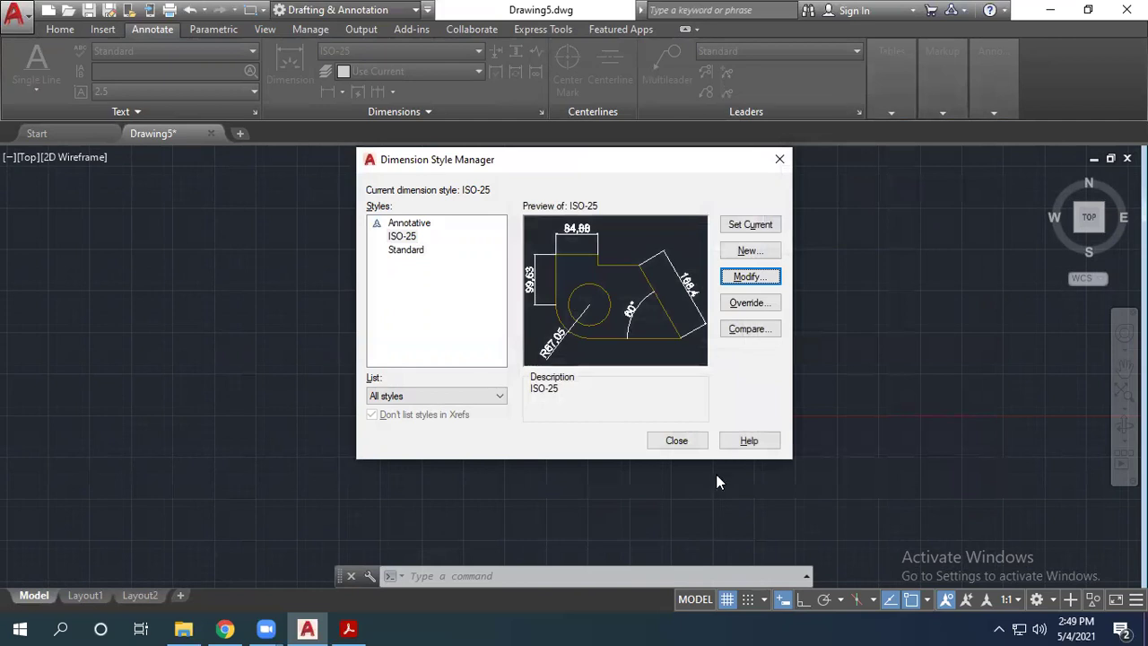
left_click(677, 440)
Step: Inspect the properties of the EDGE JOINT leader, including its multileader style and text height
left_click(684, 181)
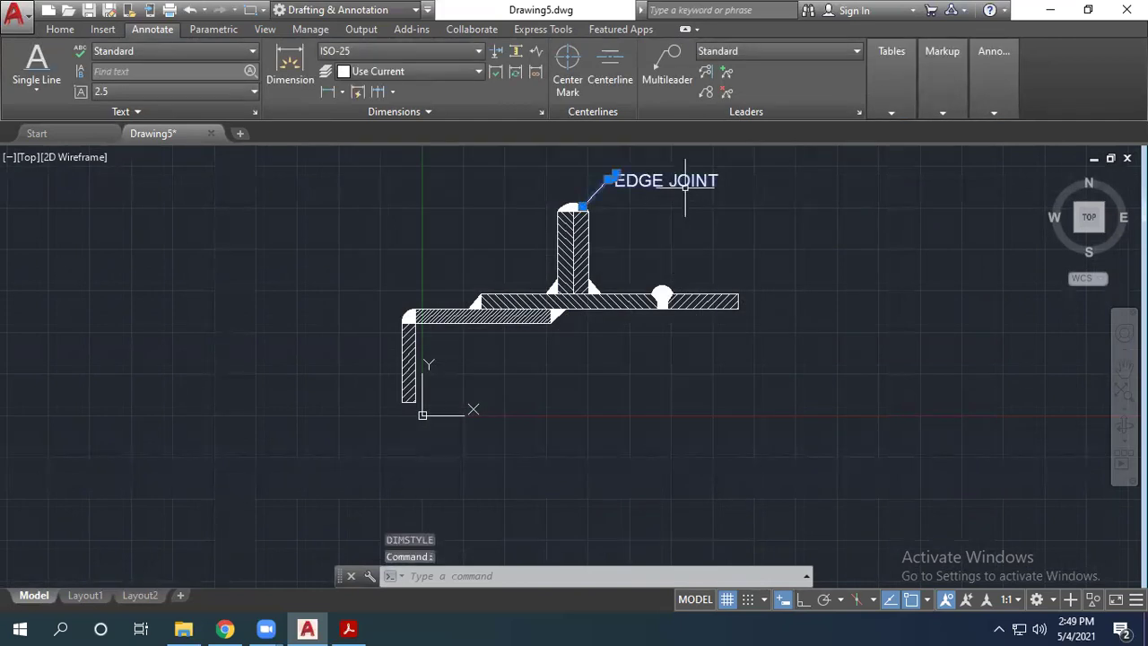
right_click(671, 181)
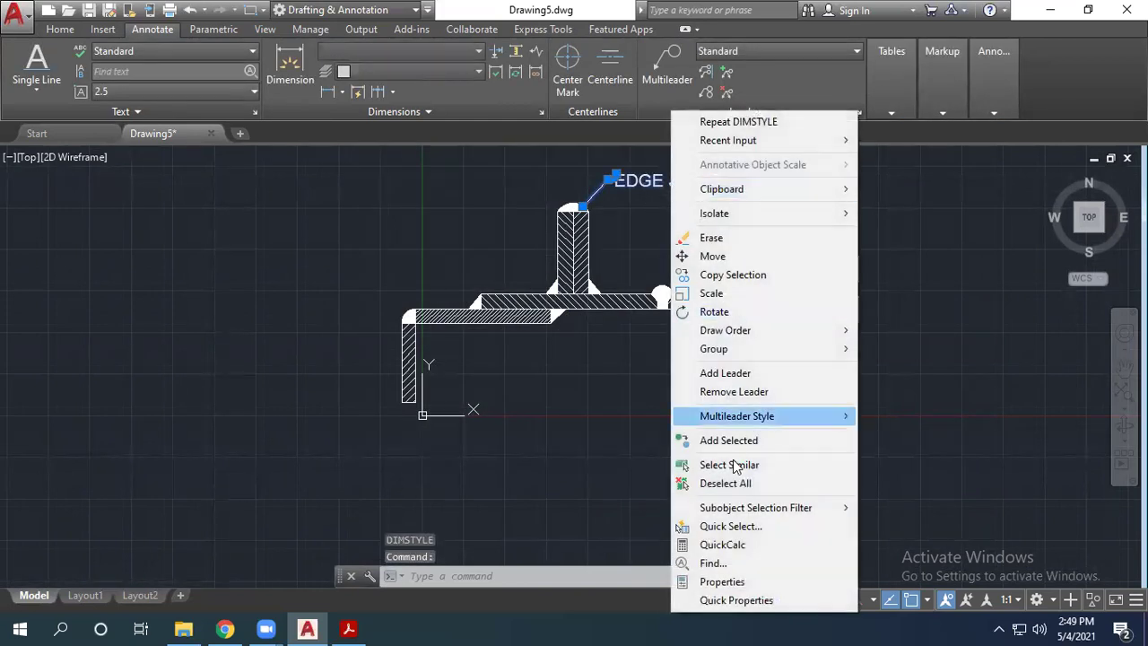
left_click(728, 581)
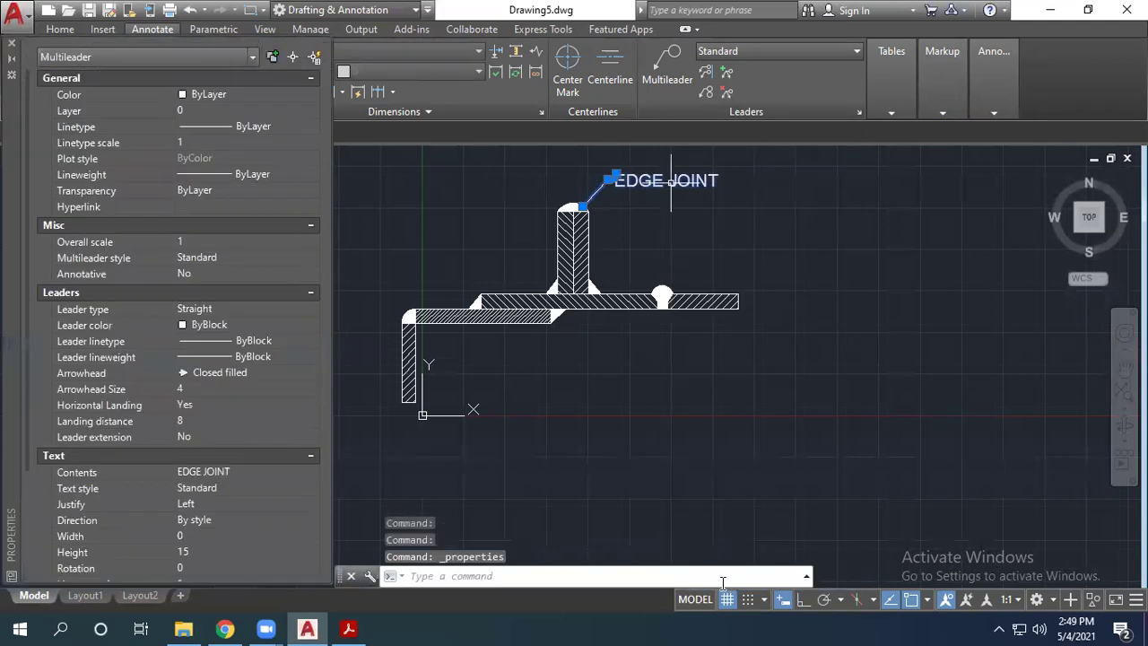
left_click(11, 43)
key("Escape")
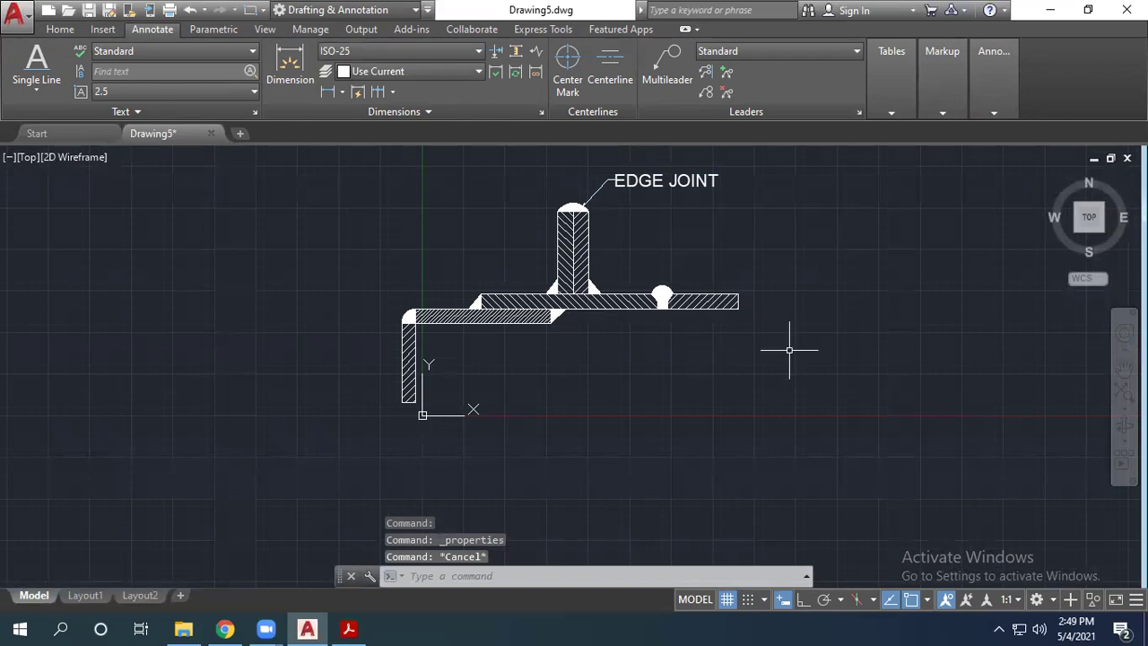
Step: Add a multileader reading BUTT JOINT that points to the rounded weld between the two upper horizontal plates
left_click(667, 67)
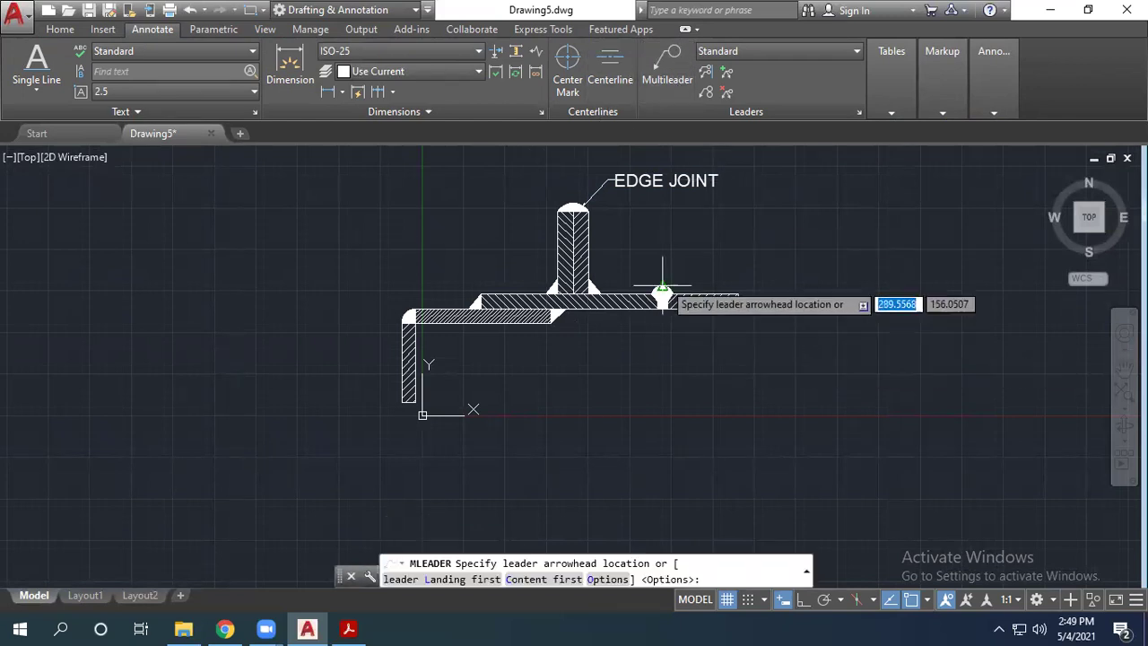
scroll(664, 296, "up", 4)
left_click(671, 292)
scroll(762, 223, "down", 4)
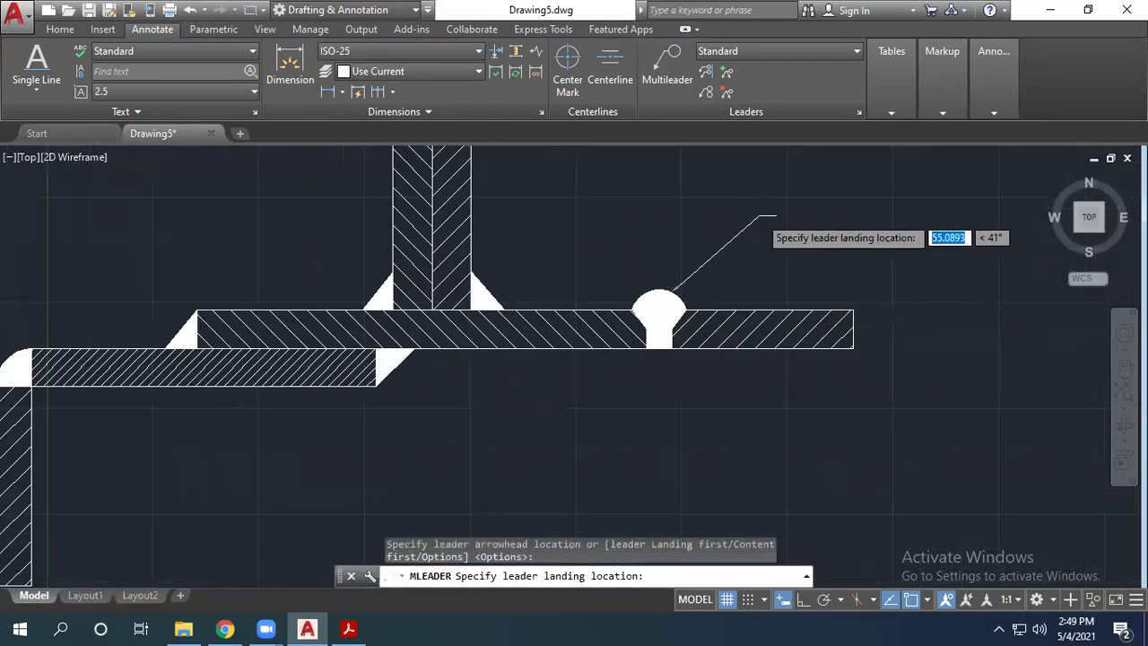
left_click(779, 216)
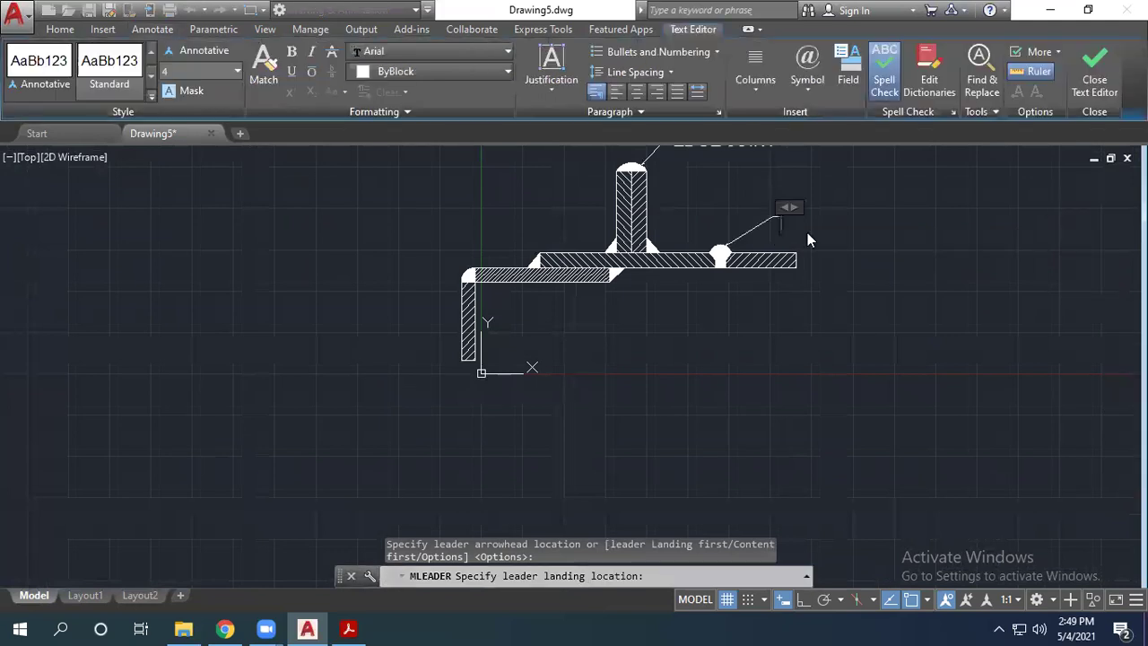
type("BUTT JOINT")
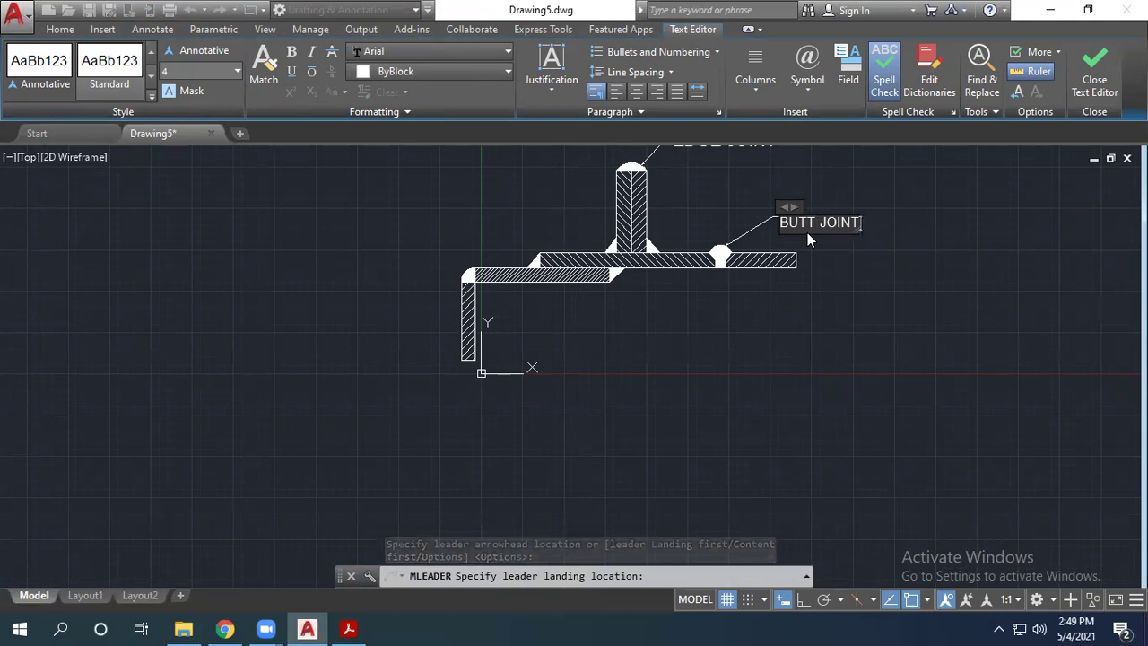
left_click(858, 346)
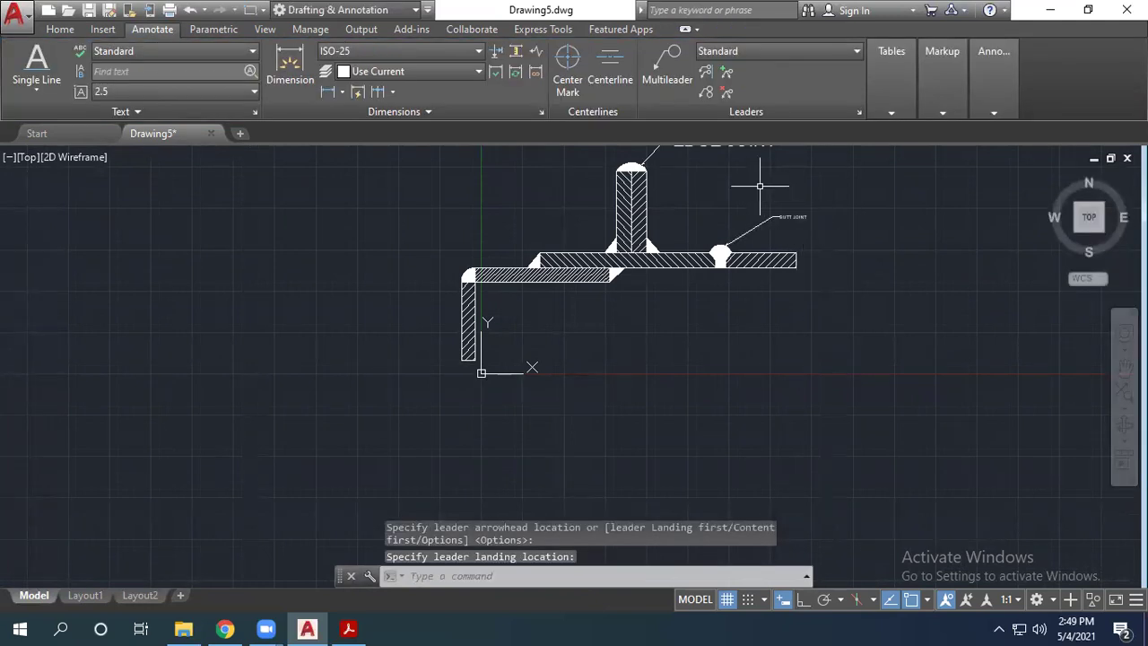
Step: Modify the Standard multileader style so its text height is 15
scroll(759, 185, "up", 2)
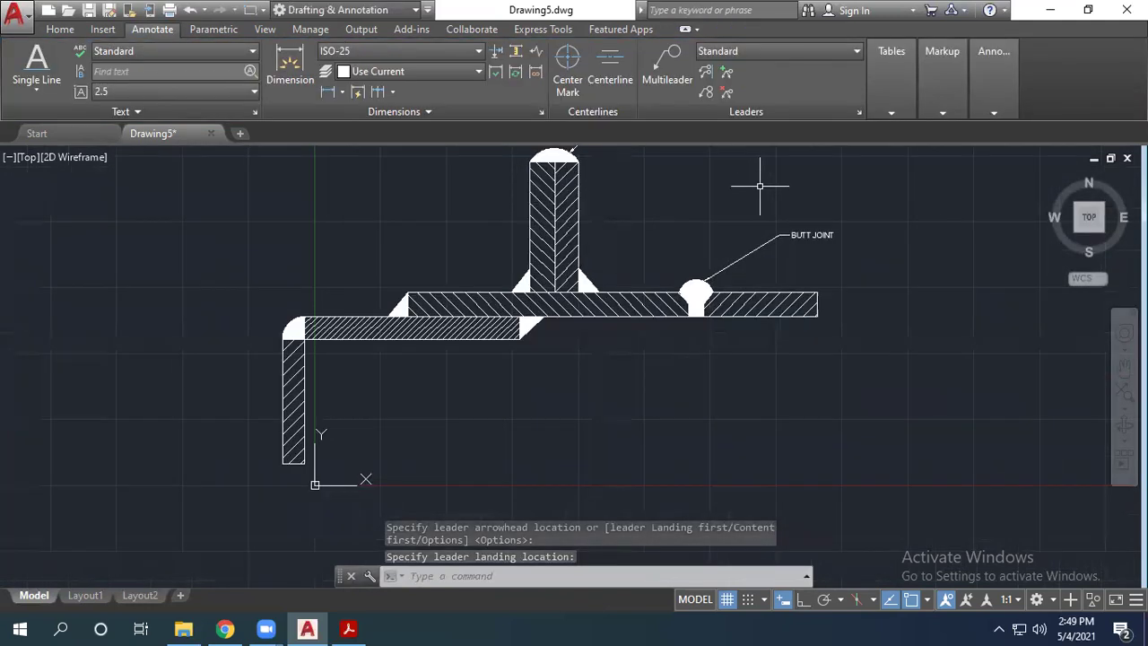
left_click(812, 235)
key("Escape")
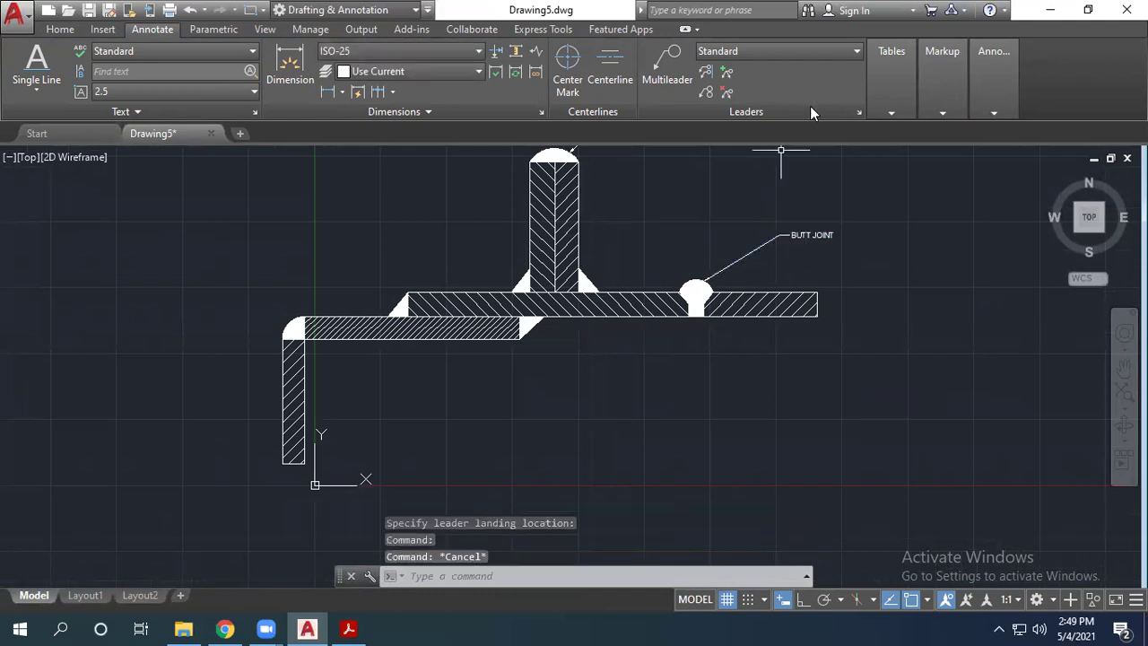
left_click(740, 50)
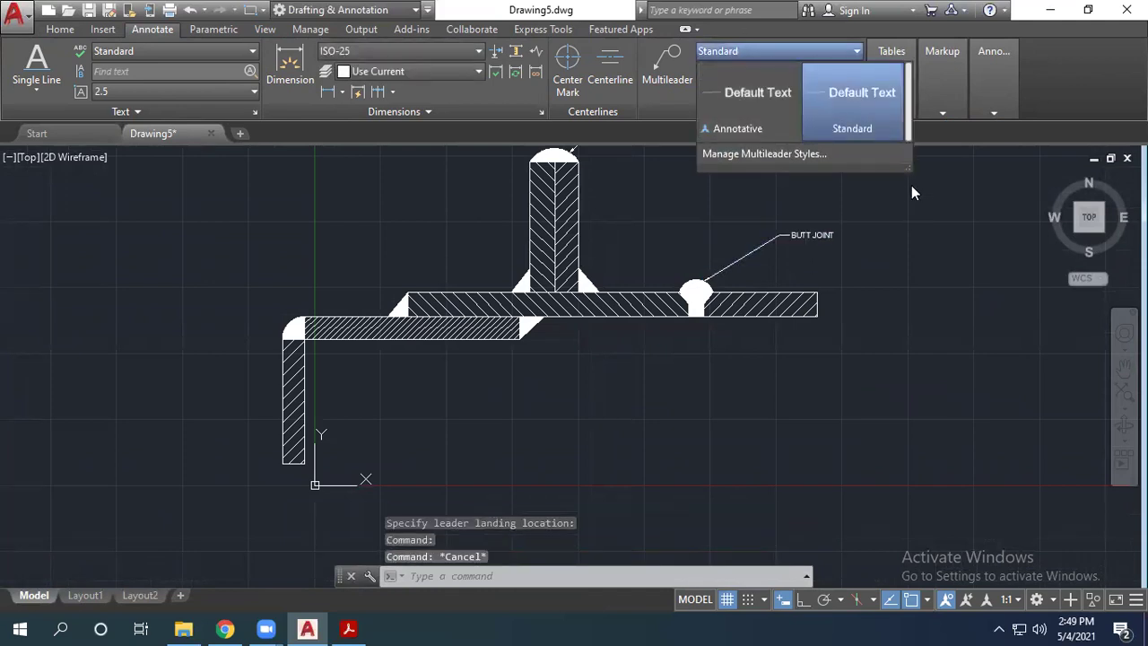
left_click(817, 148)
left_click(727, 290)
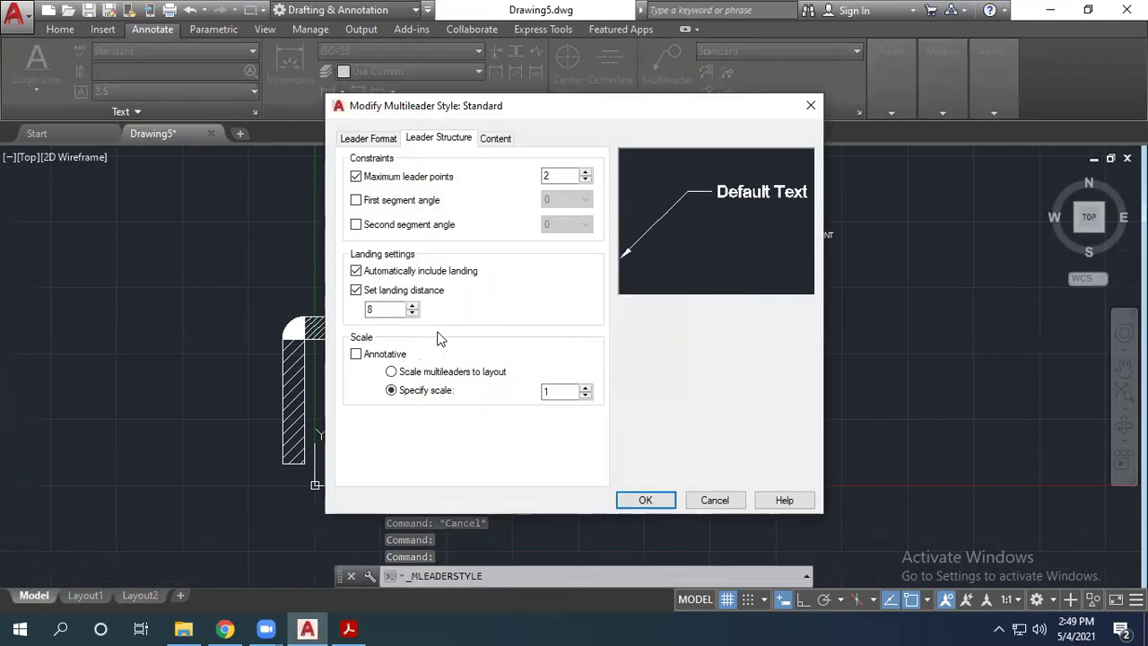
left_click(383, 137)
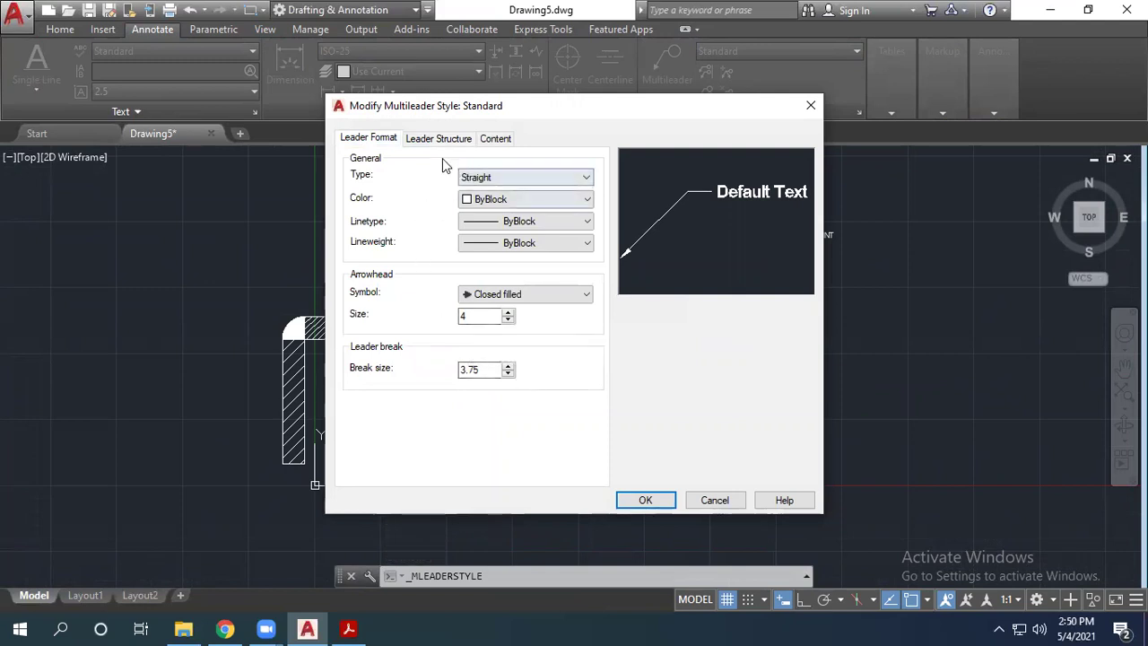
left_click(417, 140)
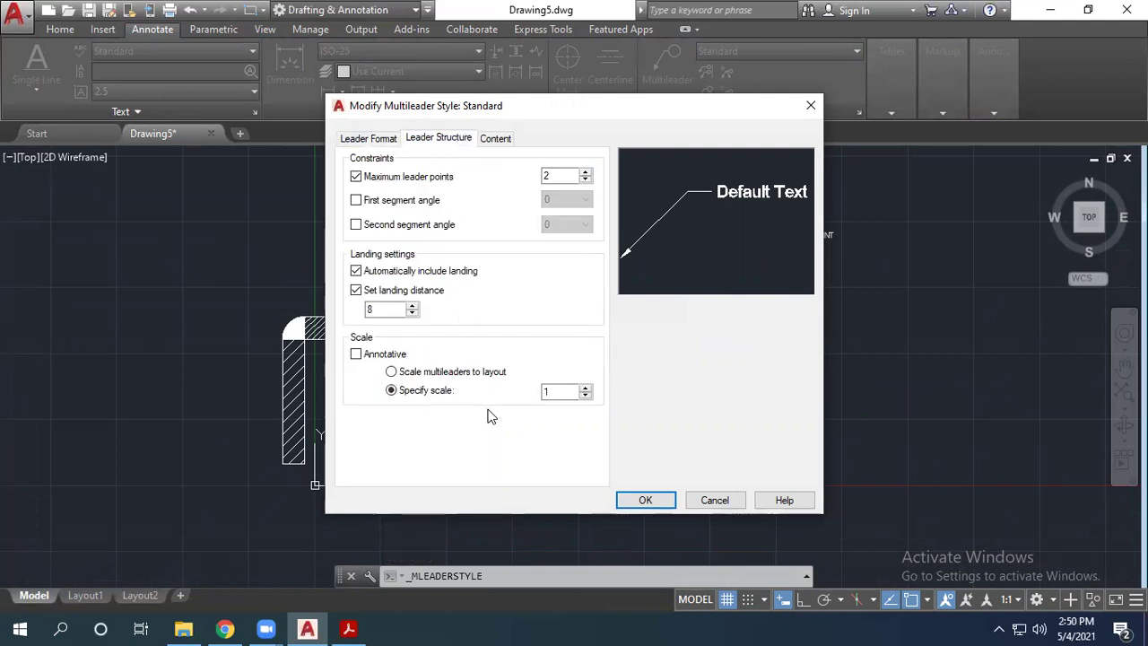
left_click(492, 140)
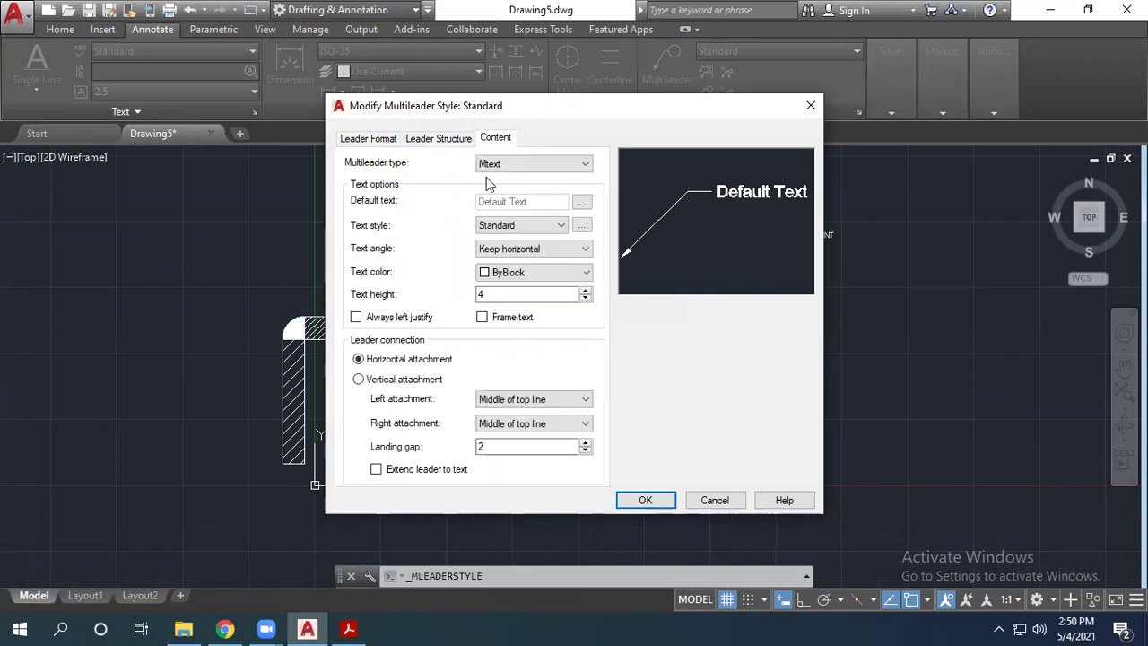
left_click(444, 299)
type("1.5")
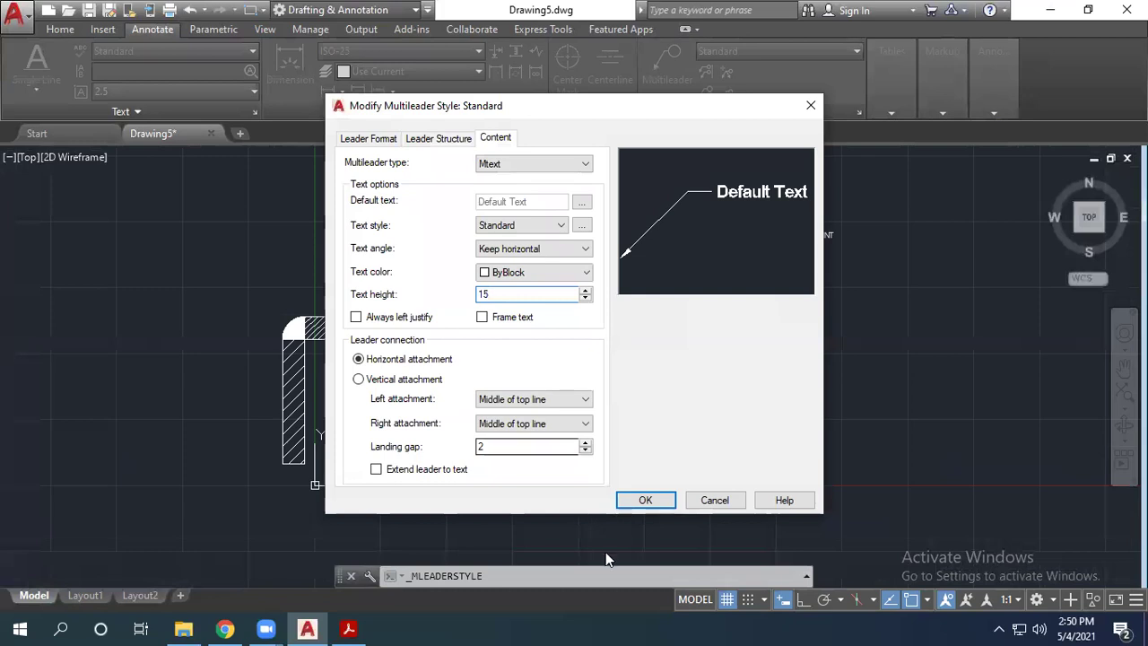
left_click(645, 500)
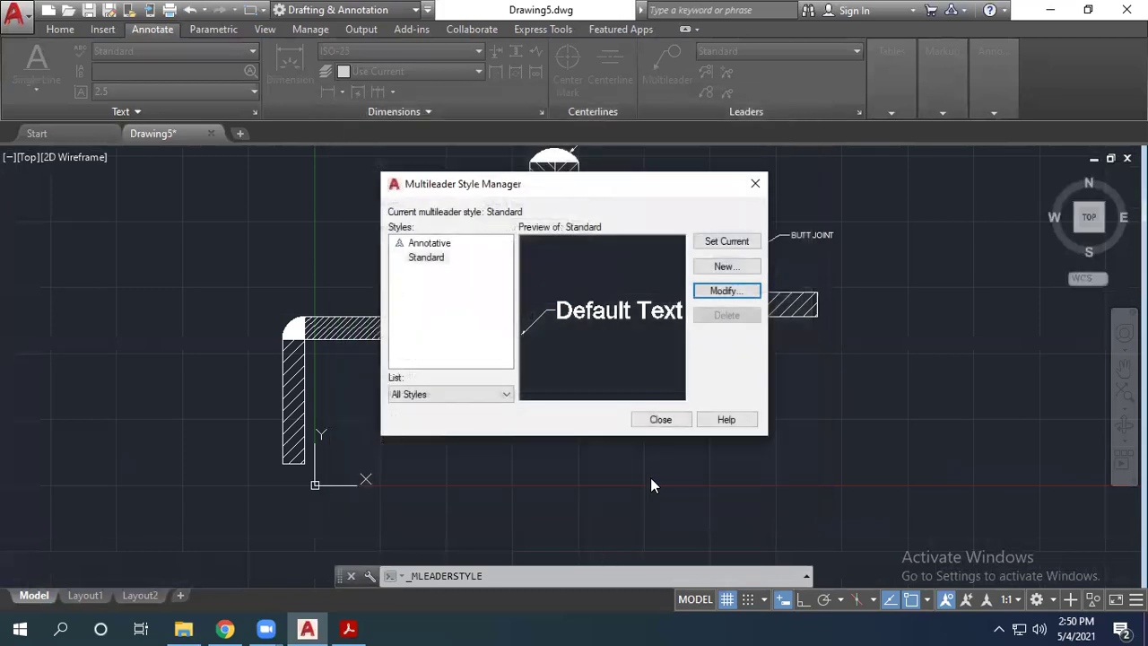
left_click(657, 419)
Step: Add a multileader reading TEE JOINT that points to the left fillet weld at the foot of the upright plates
scroll(743, 380, "down", 2)
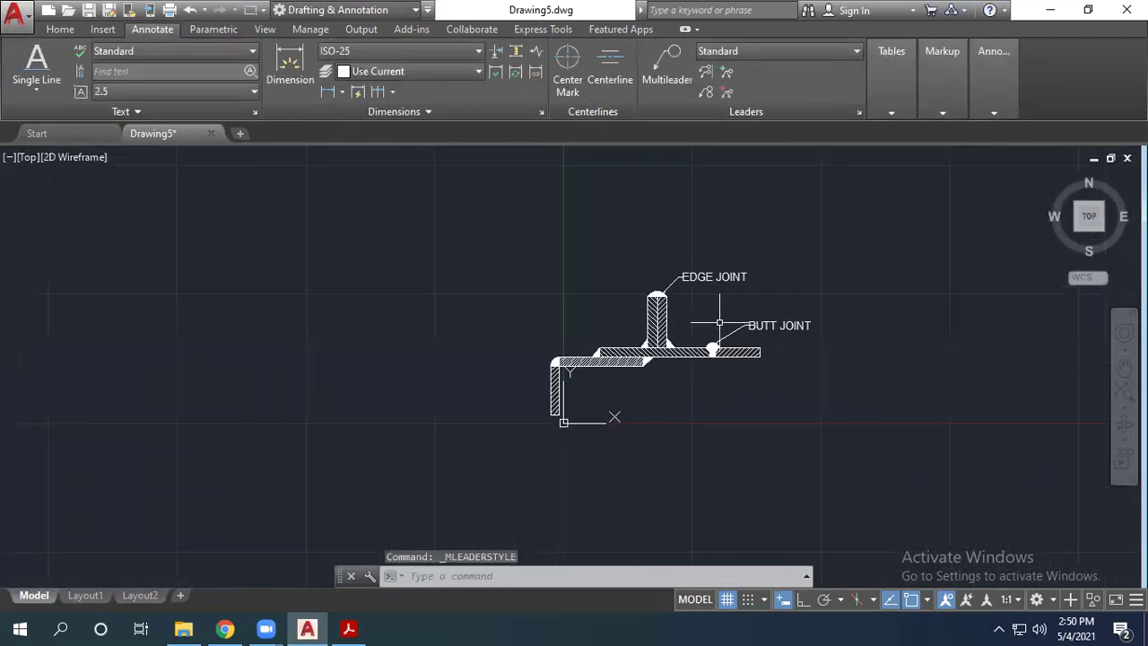
scroll(748, 348, "up", 3)
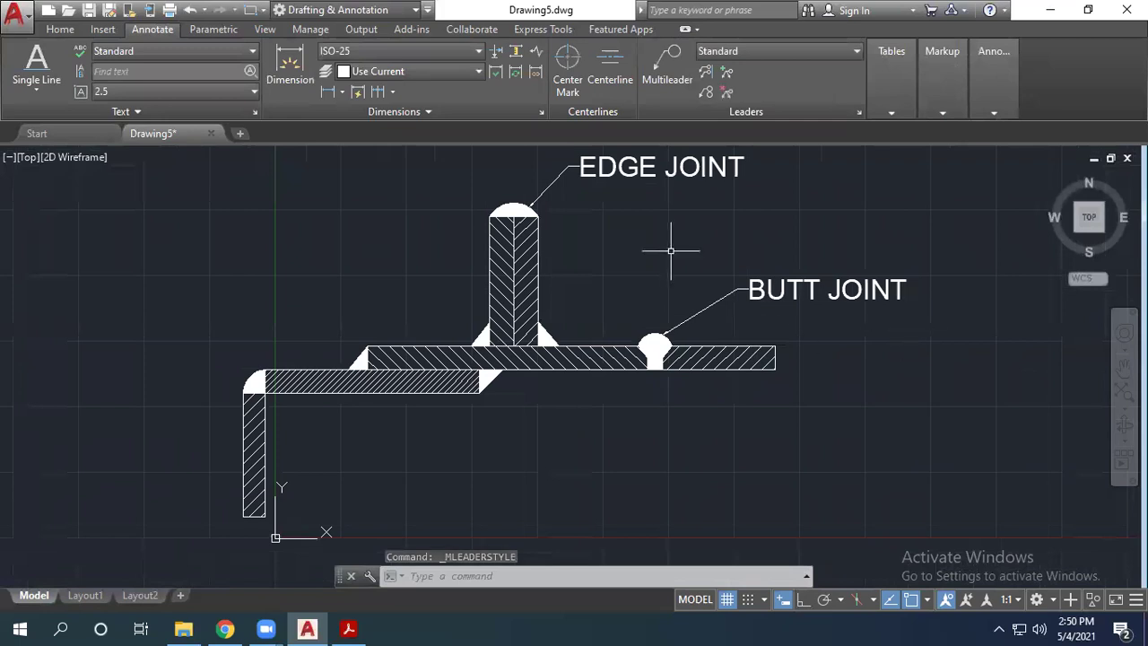
scroll(672, 249, "down", 4)
scroll(637, 278, "up", 2)
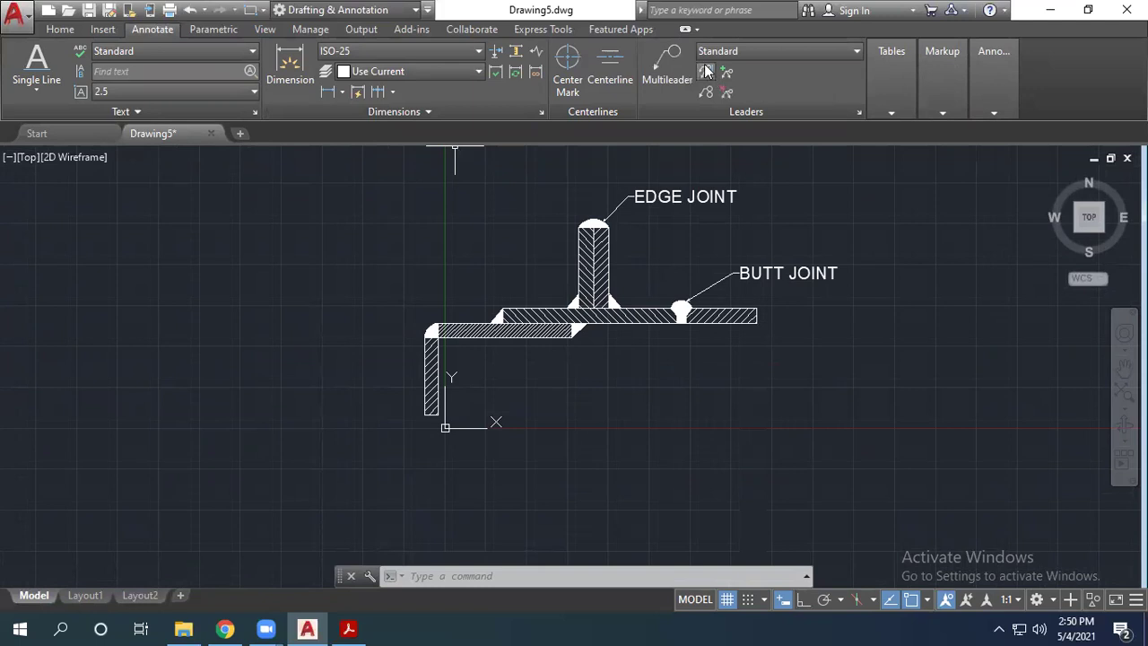
left_click(662, 89)
scroll(565, 291, "up", 6)
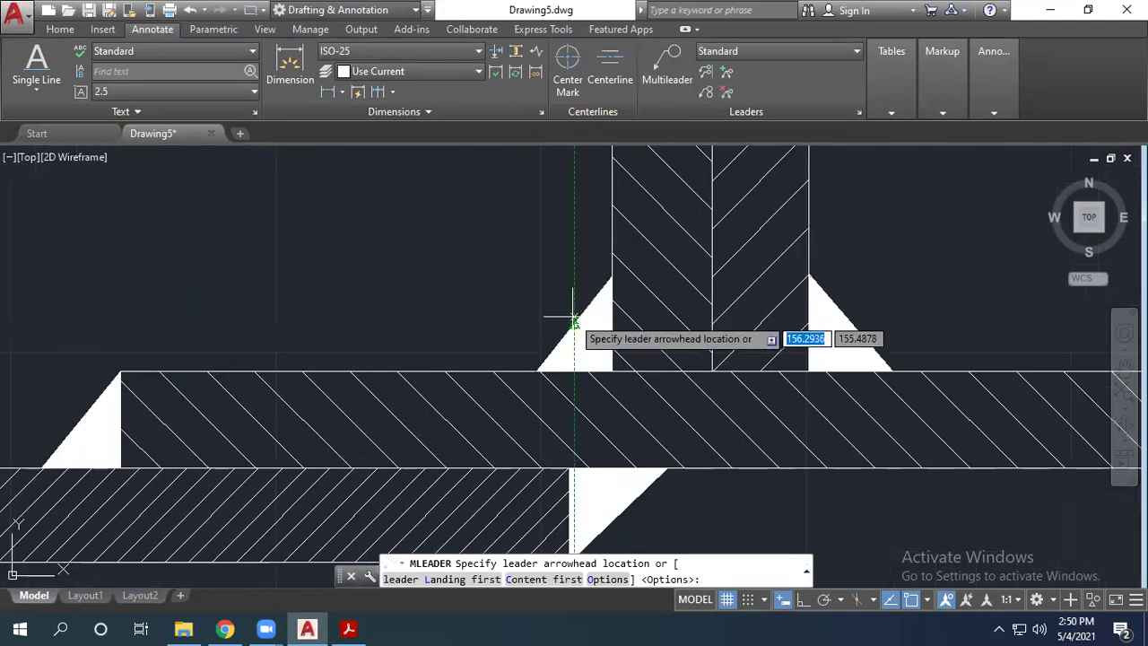
left_click(577, 311)
scroll(487, 226, "down", 6)
left_click(422, 199)
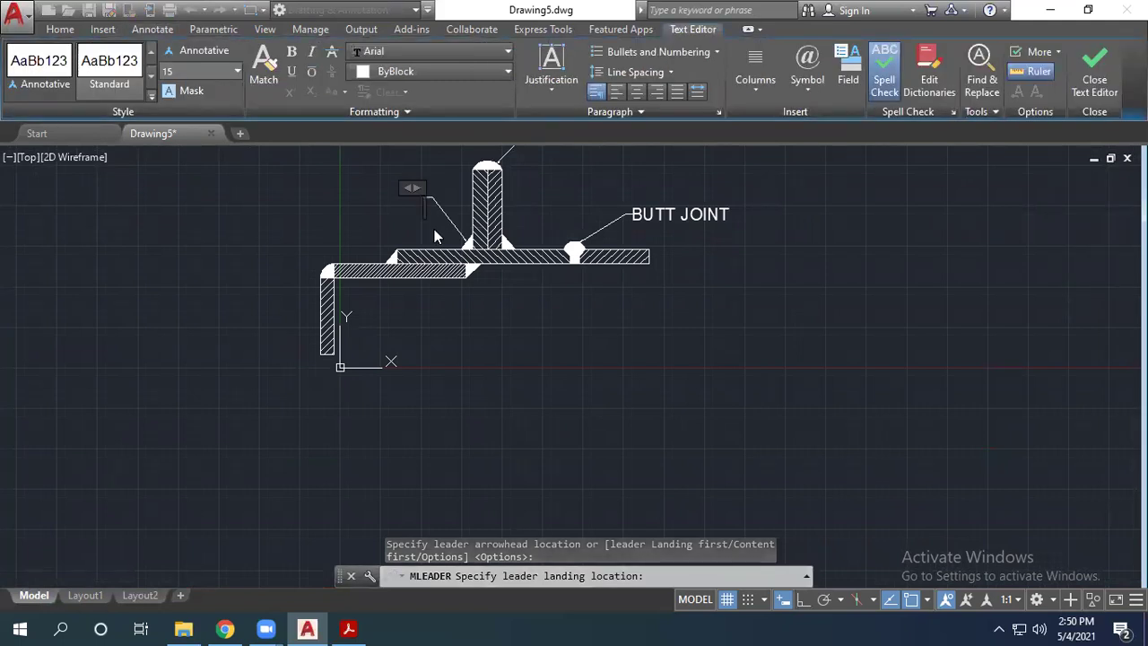
type("TEE JOINT")
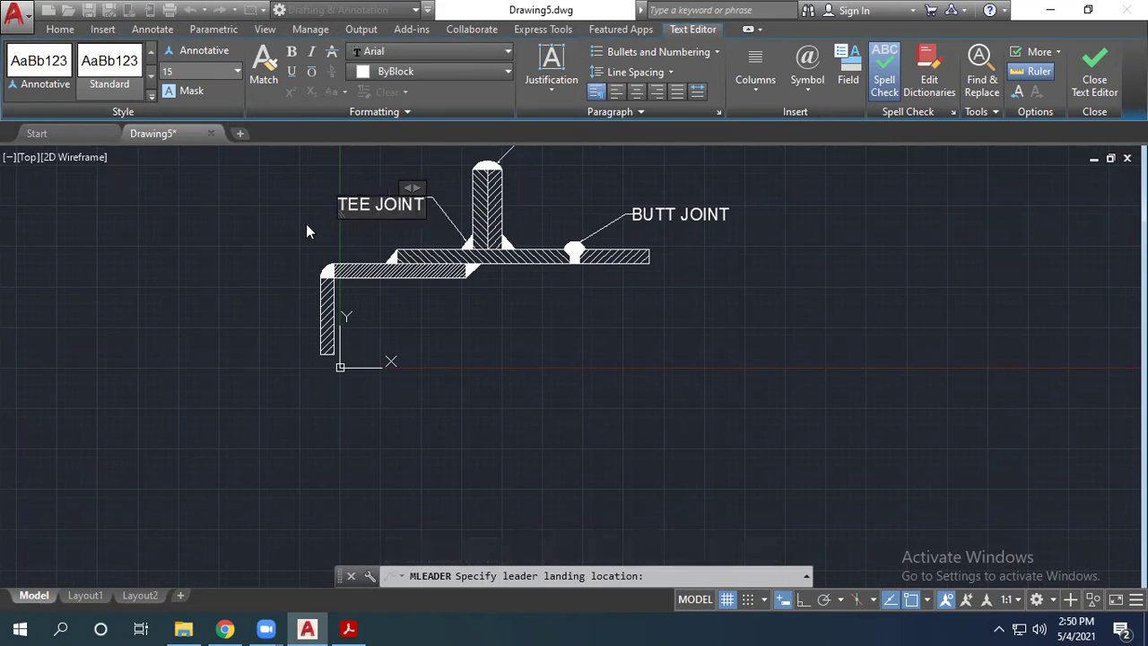
left_click(257, 195)
Step: Add a multileader reading LAP JOINT below the plates, pointing to the weld at the right end of the lower horizontal plate
scroll(445, 267, "up", 2)
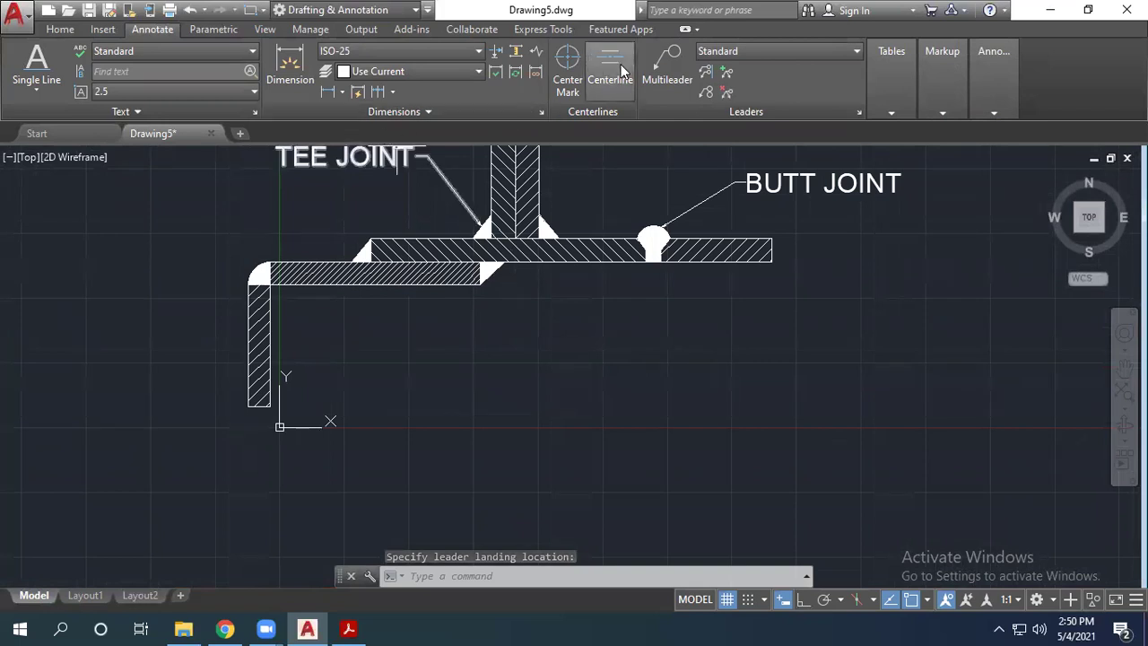
left_click(668, 65)
left_click(492, 274)
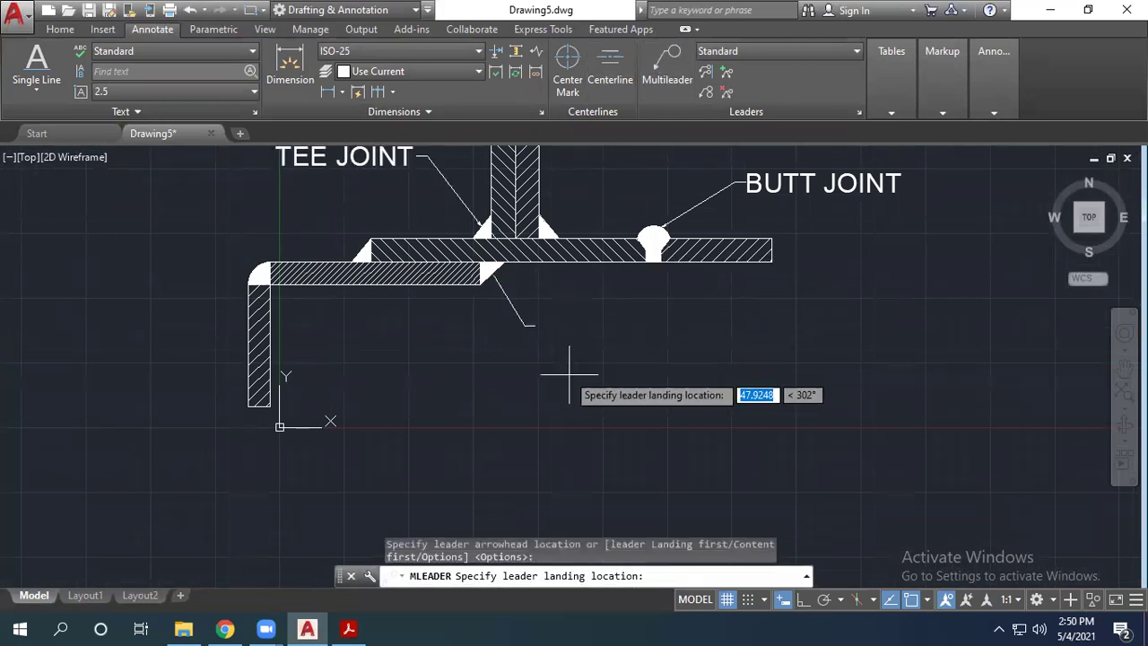
left_click(548, 363)
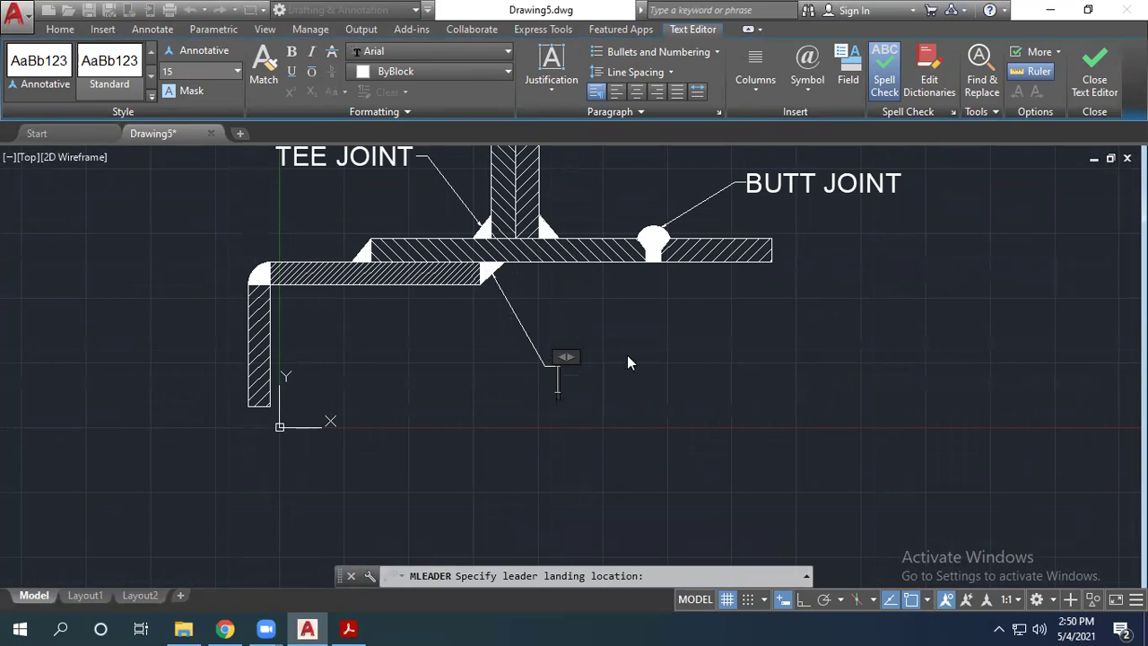
type("LAR")
key("BackSpace")
type("P JOINT")
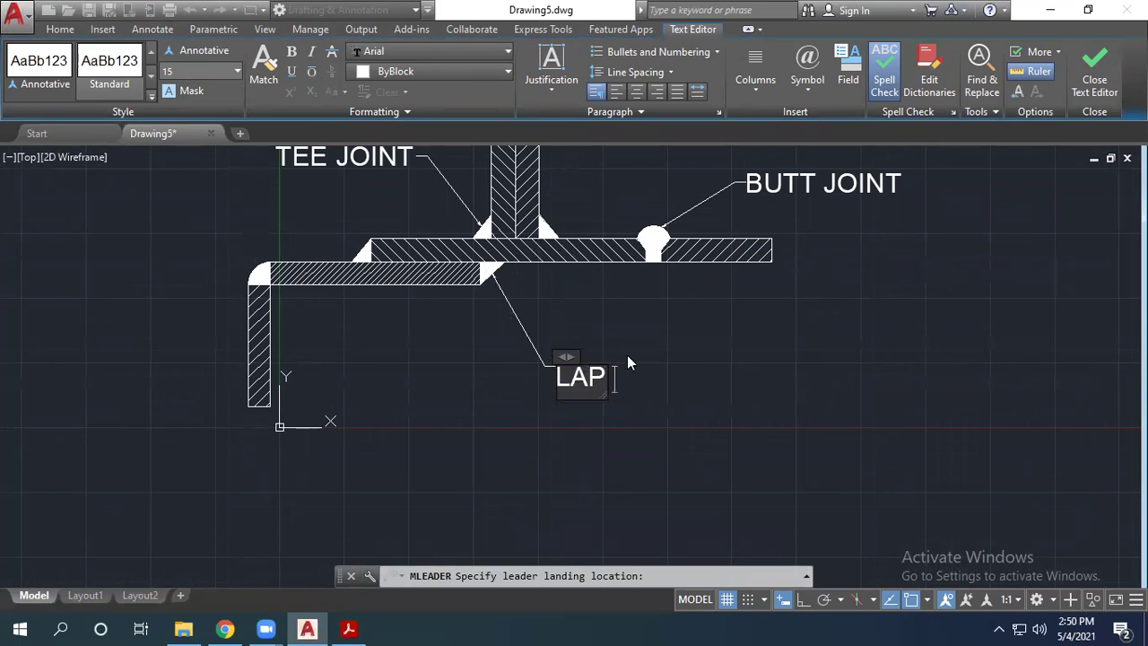
left_click(897, 410)
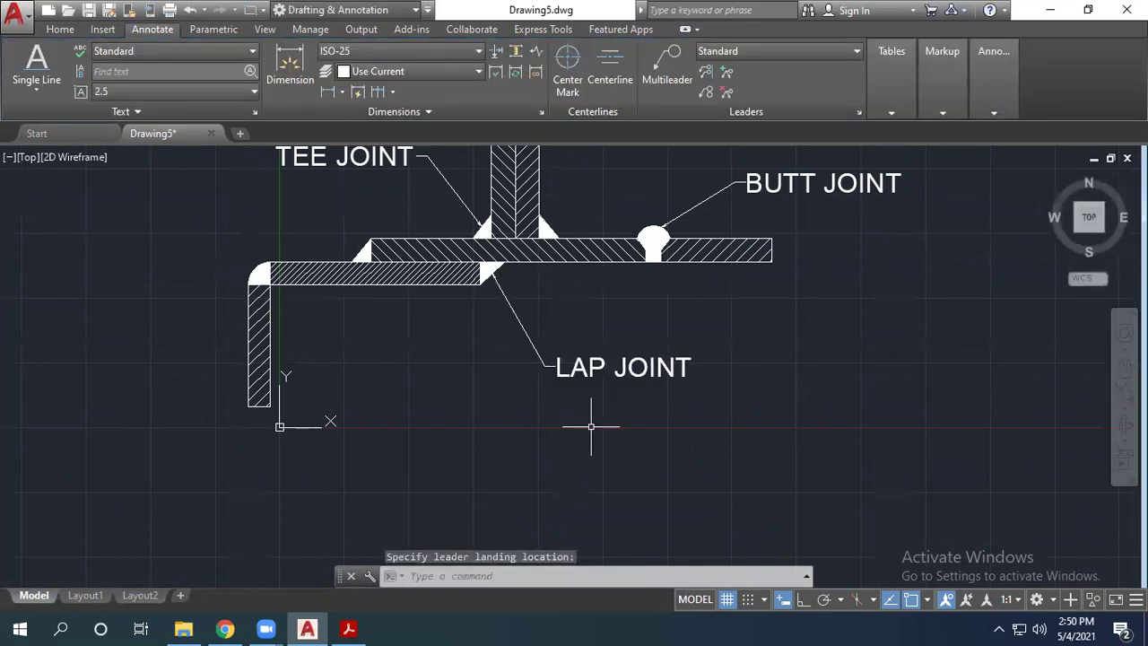
scroll(574, 423, "down", 2)
scroll(397, 341, "up", 3)
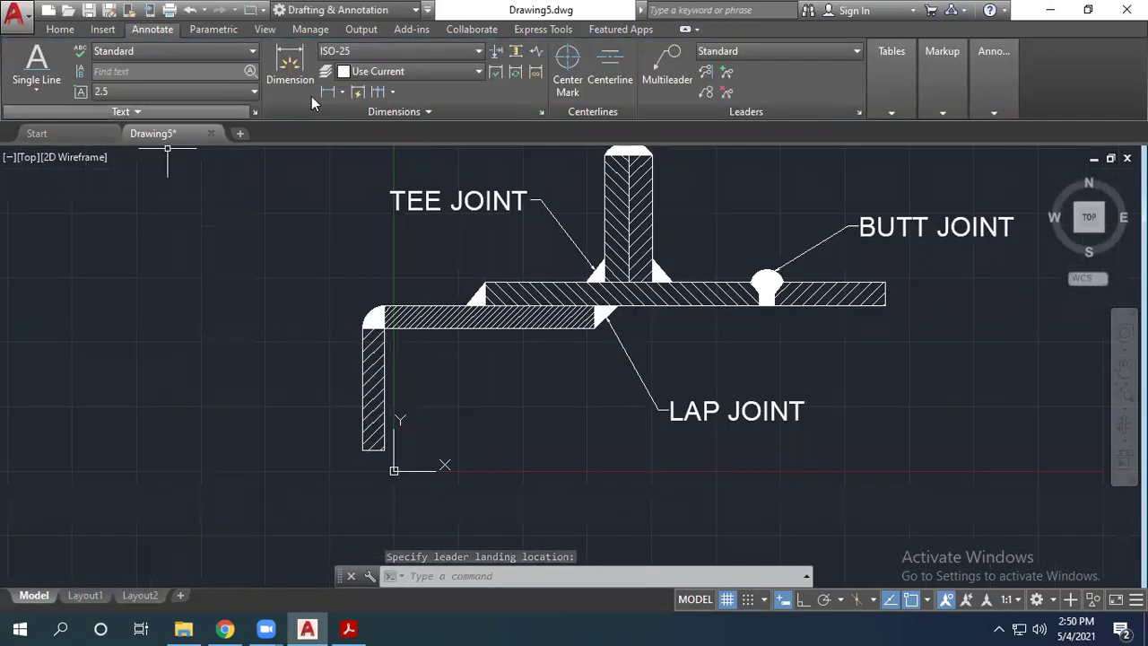
Step: Add a multileader reading CORNER JOINT up and to the left of the plates, pointing to the rounded corner weld
left_click(664, 69)
left_click(368, 314)
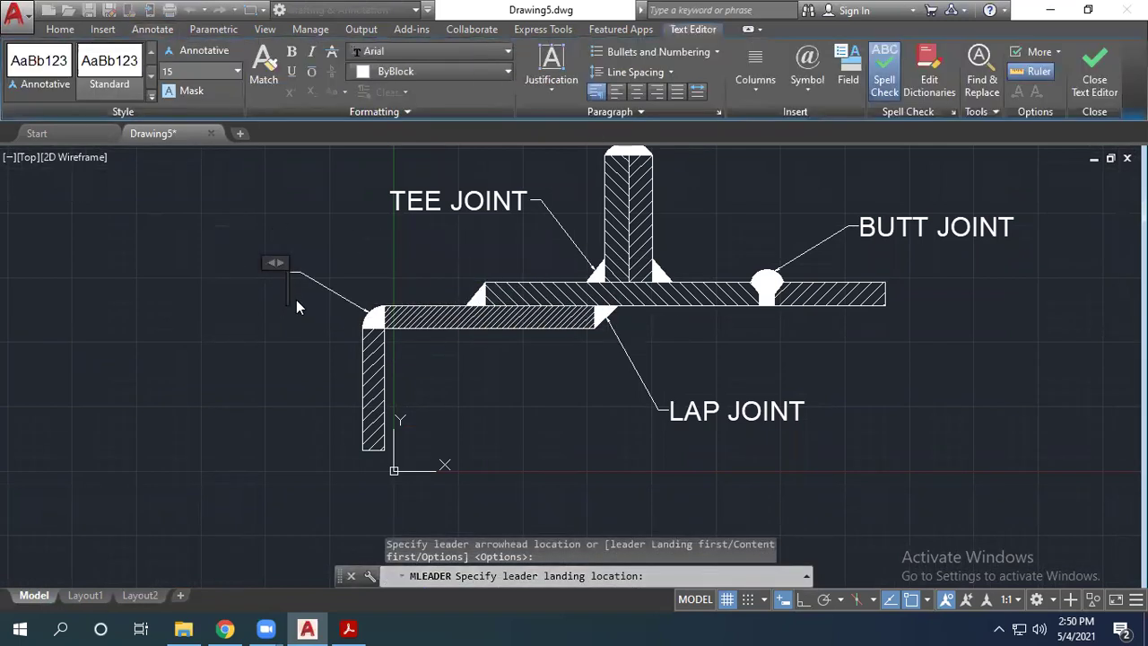
type("COR")
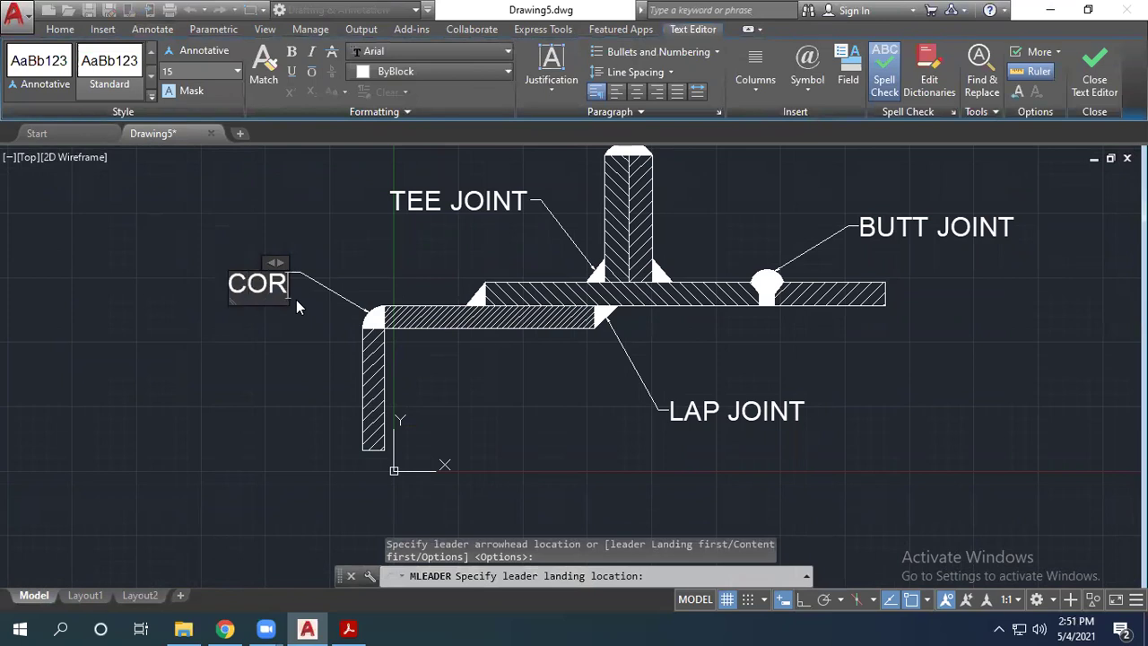
type("NER JOINT")
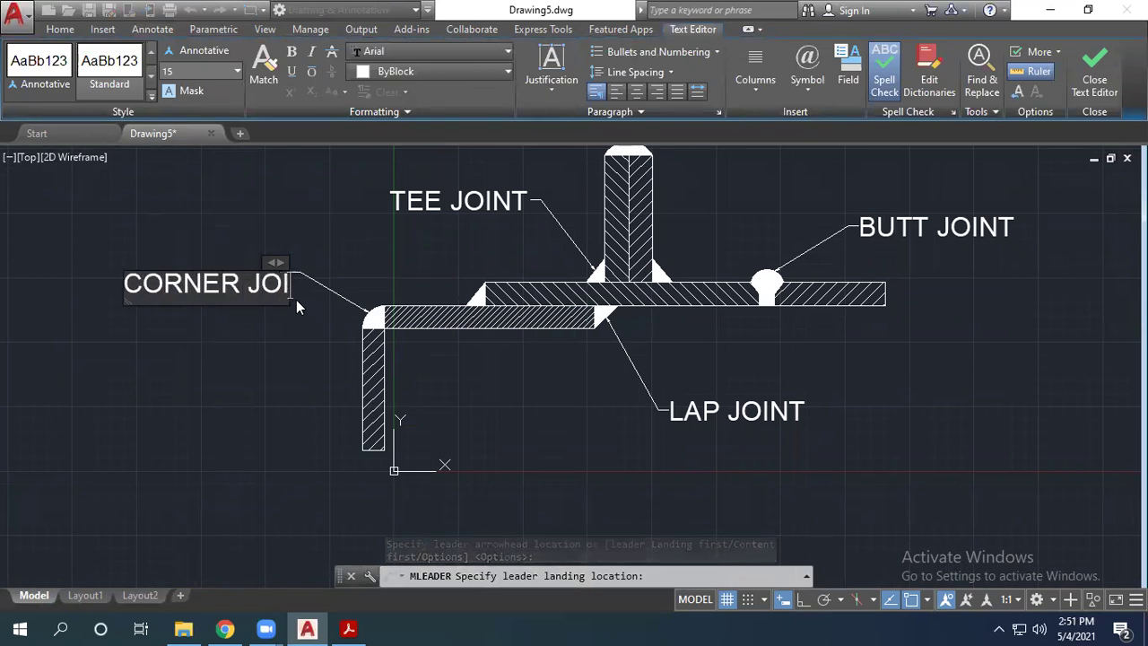
left_click(231, 347)
scroll(230, 346, "down", 4)
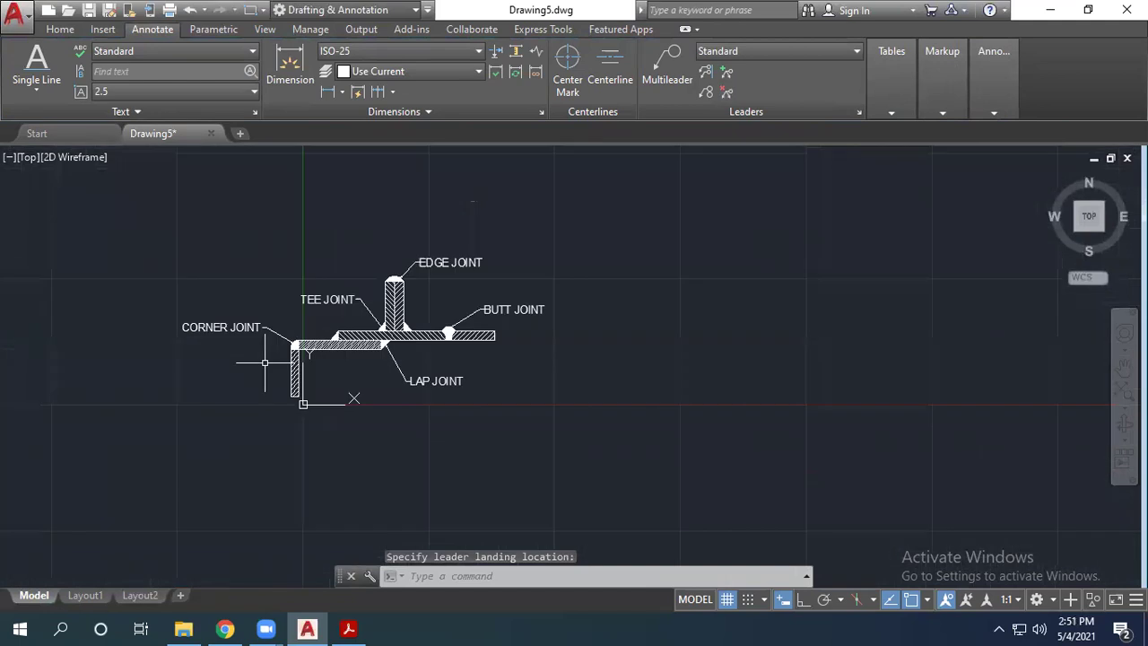
scroll(500, 363, "up", 3)
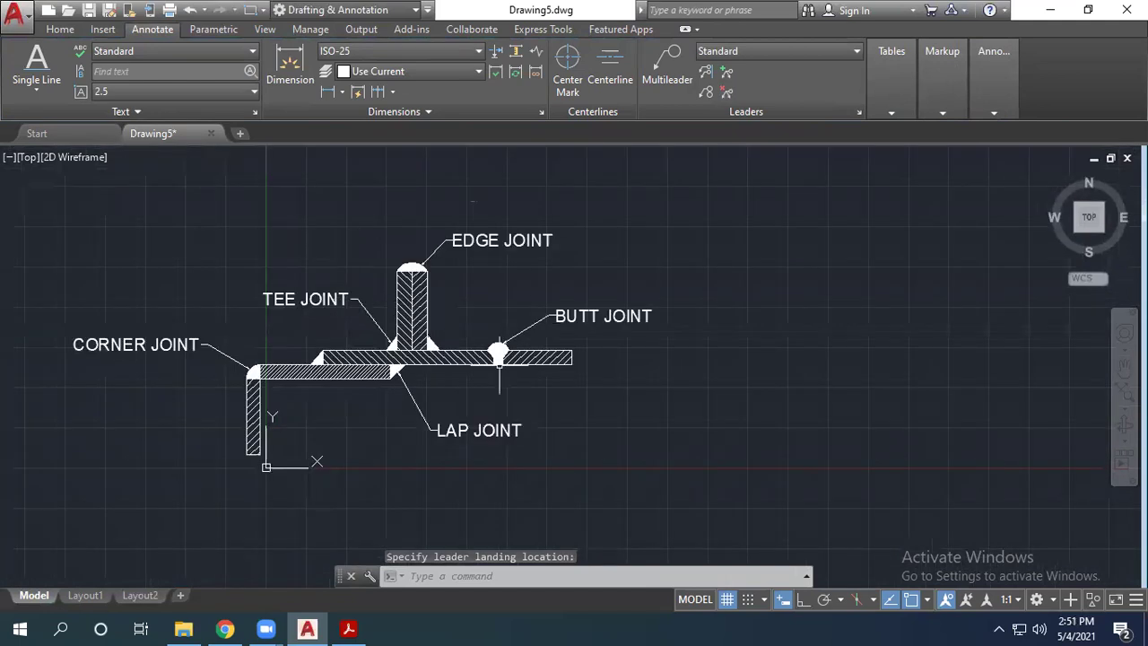
Step: Check the figure's caption in the lab manual PDF in Acrobat Reader, and add it in AutoCAD as multiline text TYPES OF JOINTS below the plates
left_click(349, 628)
scroll(629, 457, "up", 1, "ctrl")
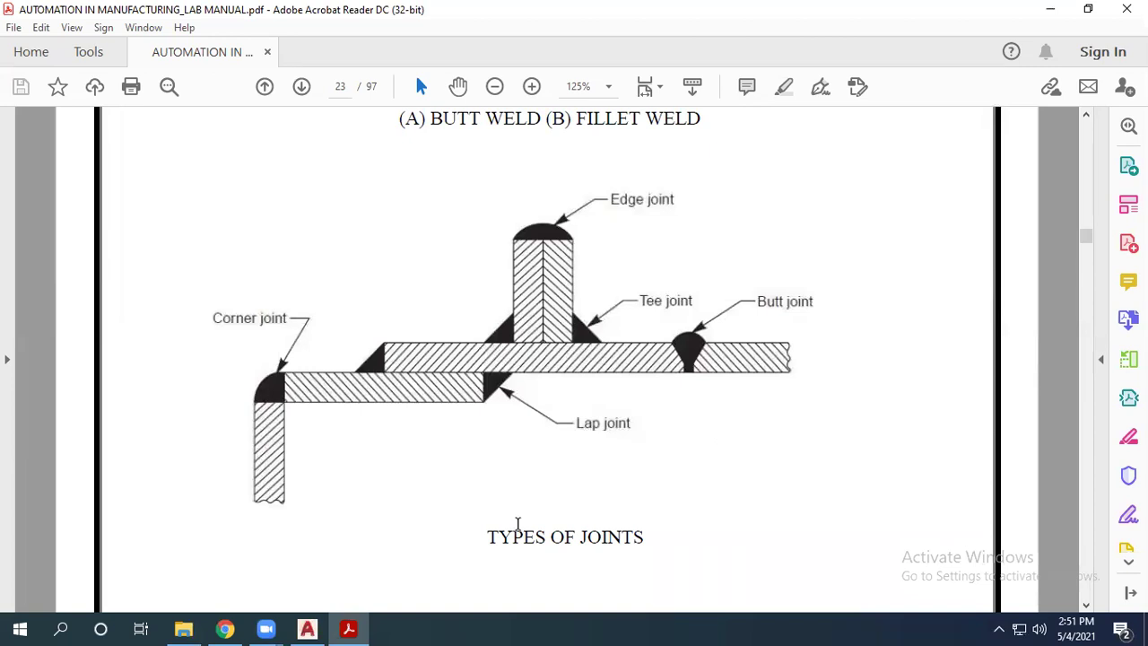
left_click(307, 628)
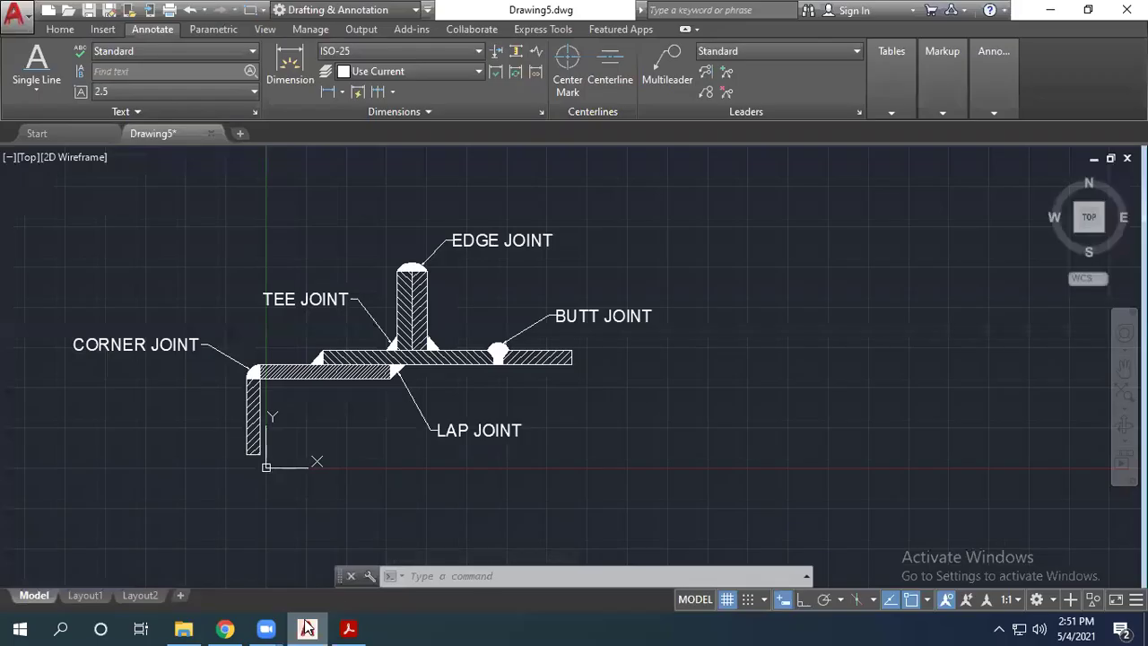
left_click(349, 627)
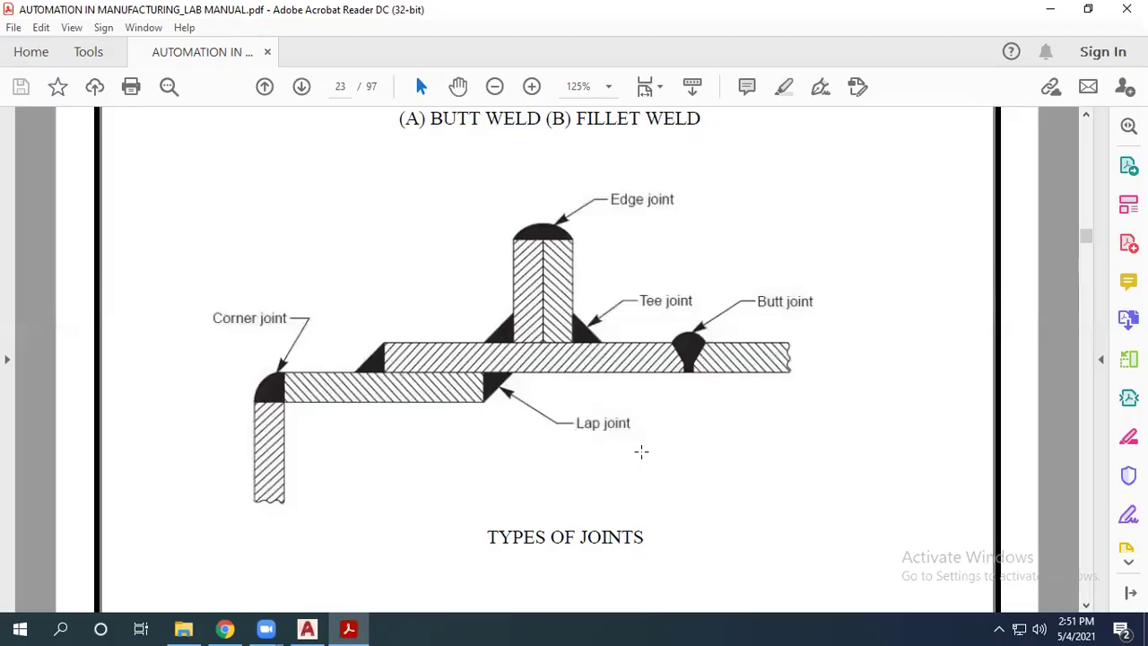
left_click(306, 627)
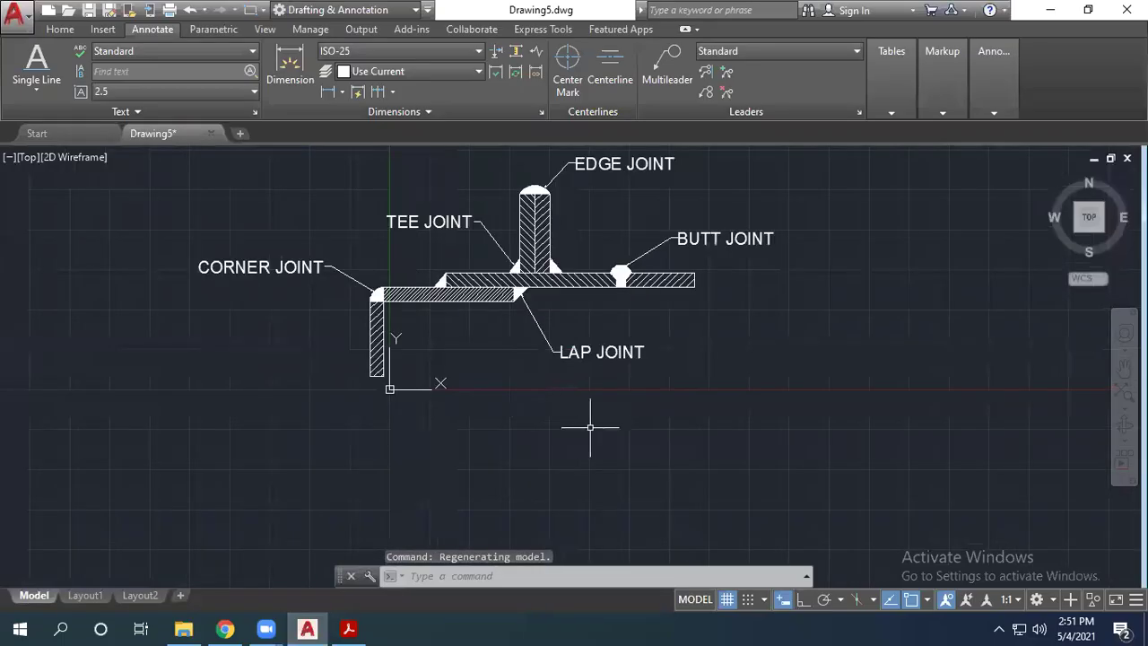
left_click(58, 30)
left_click(321, 67)
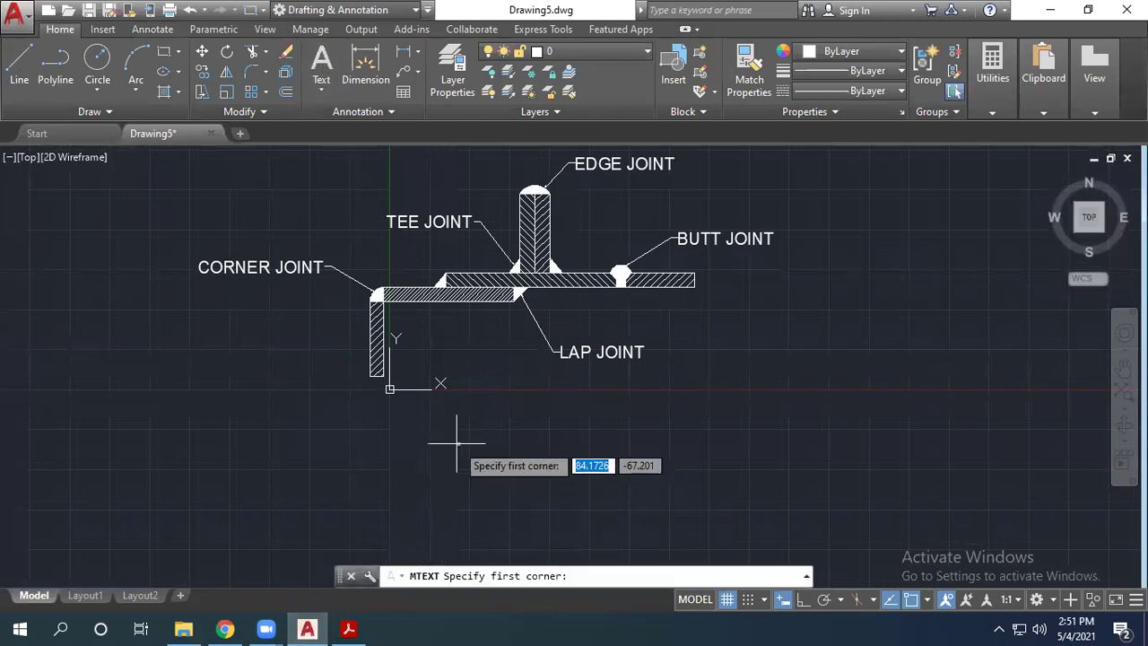
left_click(473, 394)
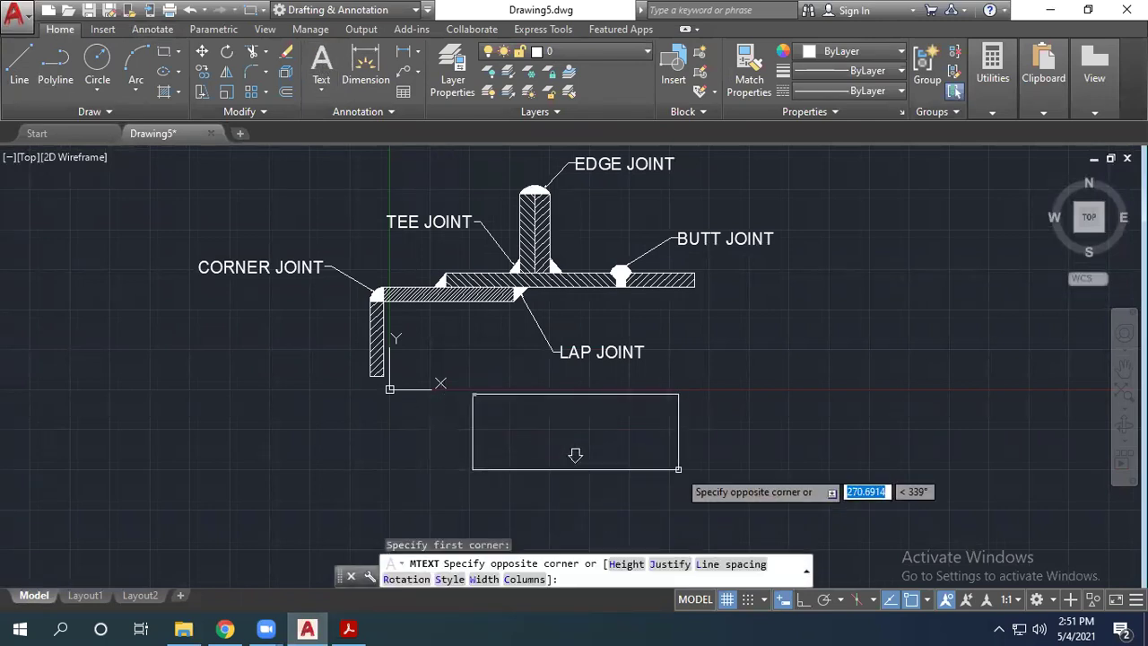
left_click(702, 441)
type("TYPE SOF")
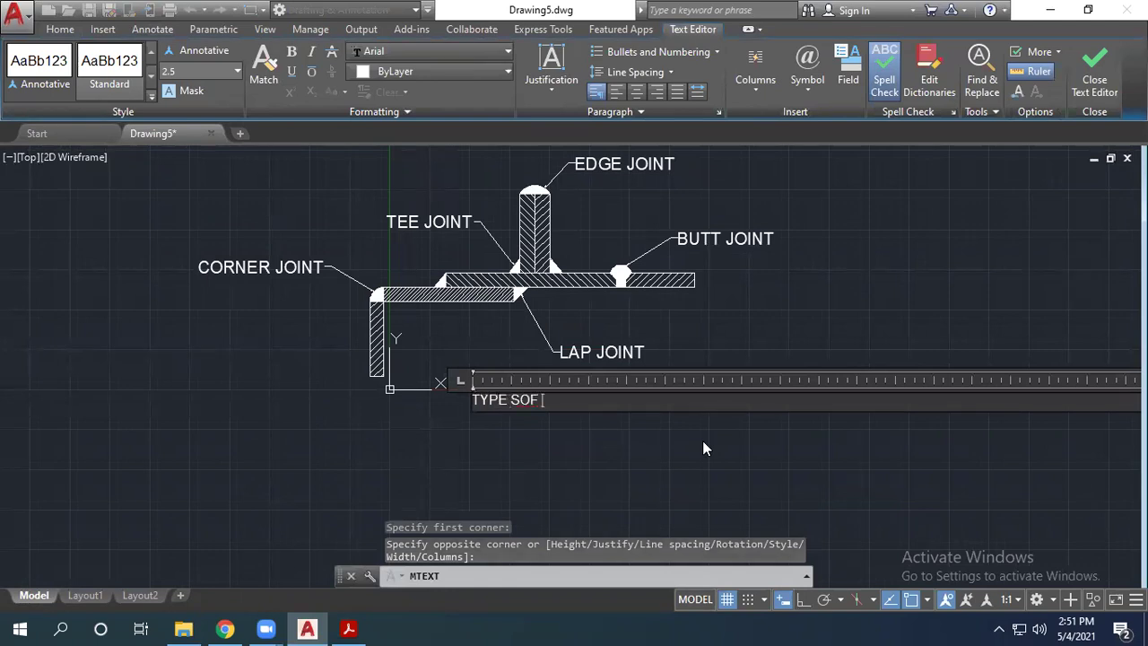
type(" JOINTSA")
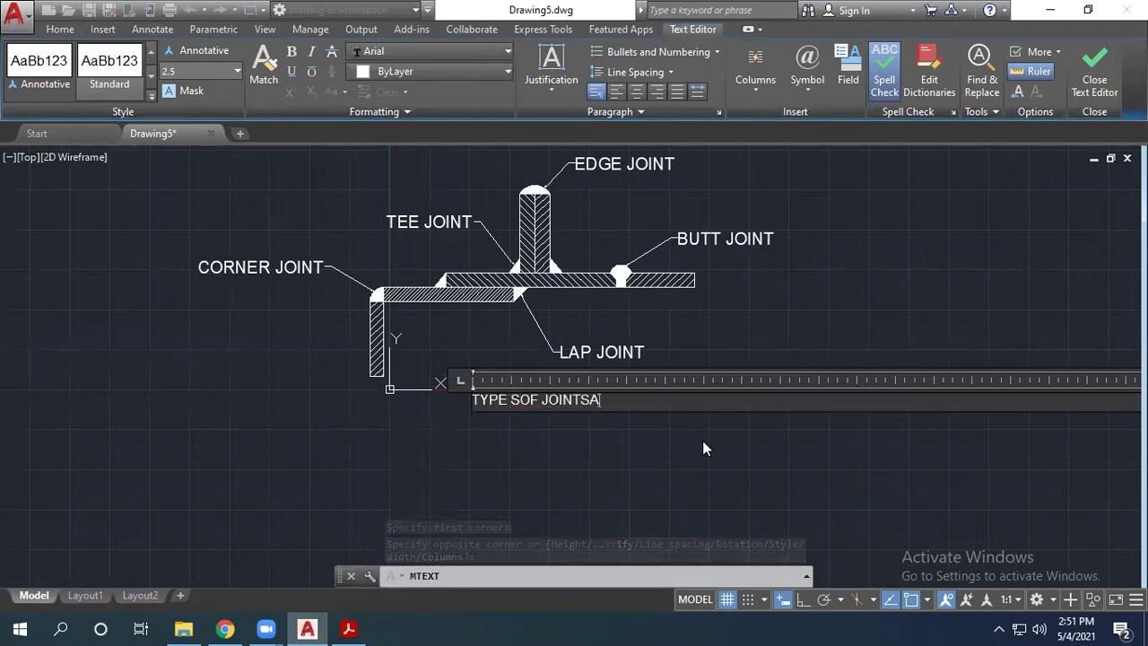
key("BackSpace")
key("Left")
key("Left")
key("Left")
key("Left")
key("Left")
key("Left")
key("Left")
key("Left")
key("Left")
key("Left")
key("BackSpace")
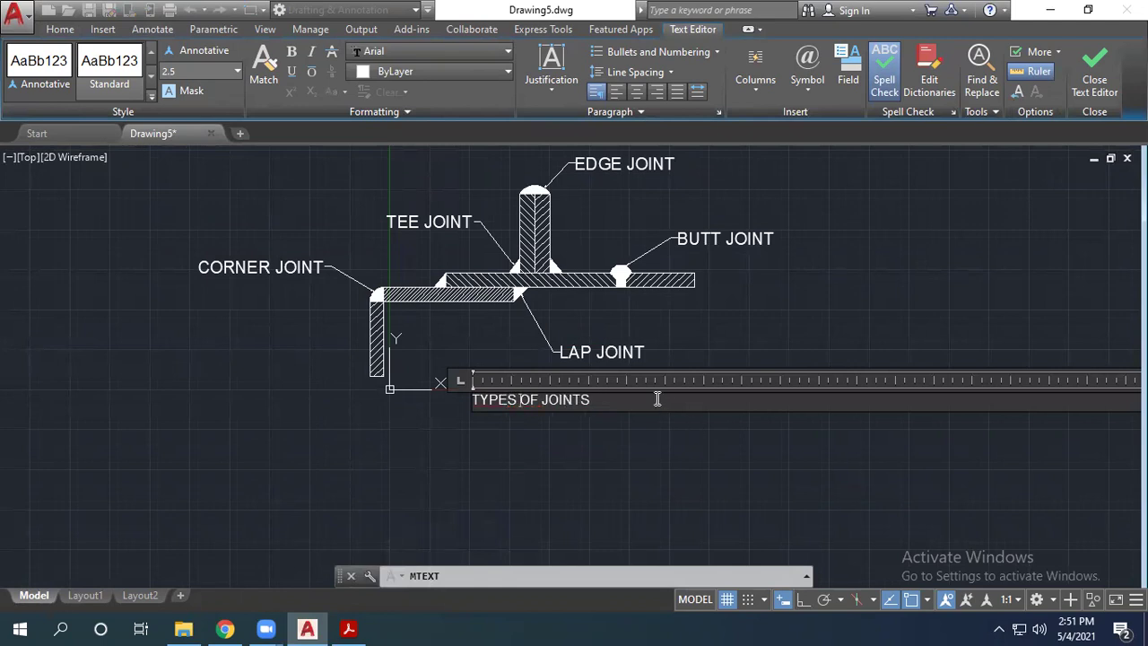
left_click(599, 482)
Step: Set the text height of the TYPES OF JOINTS title to 20
left_click(481, 393)
double_click(483, 395)
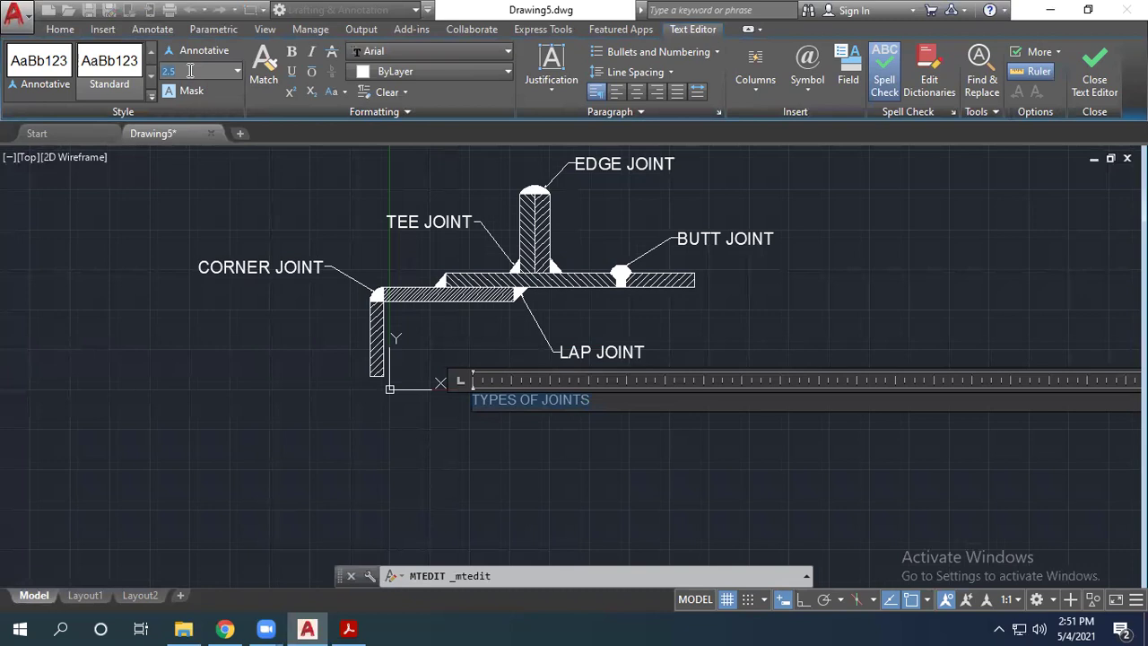
left_click(189, 71)
type("20")
key("Return")
left_click(53, 318)
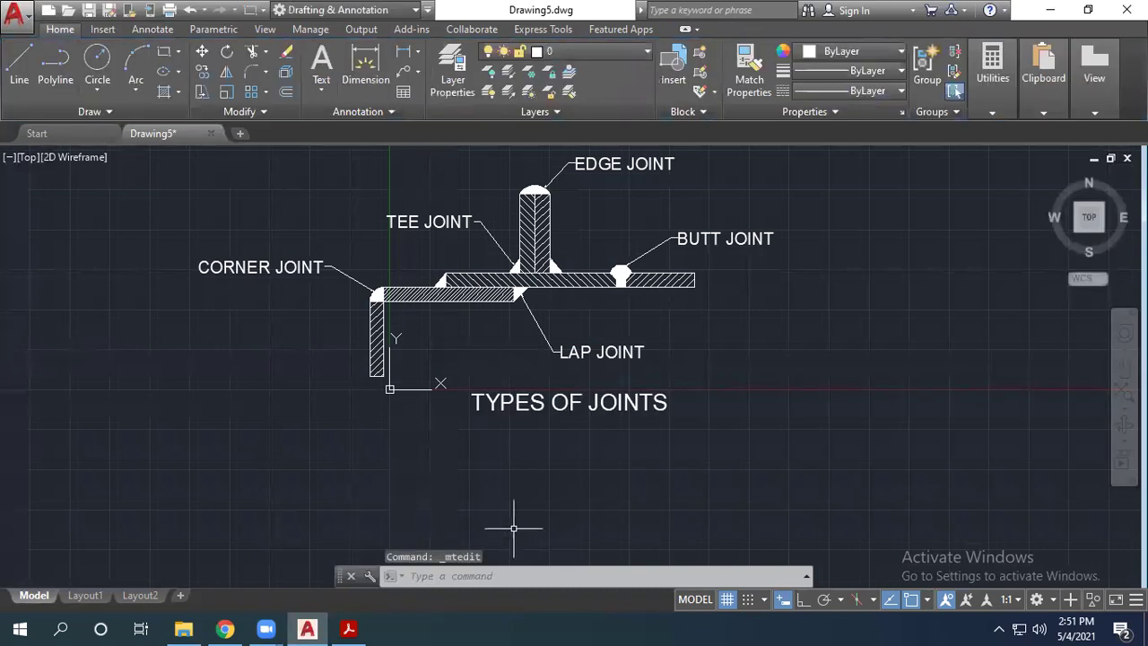
Step: Move the TYPES OF JOINTS title to the open area right of the LAP JOINT label
left_click(557, 391)
key("Escape")
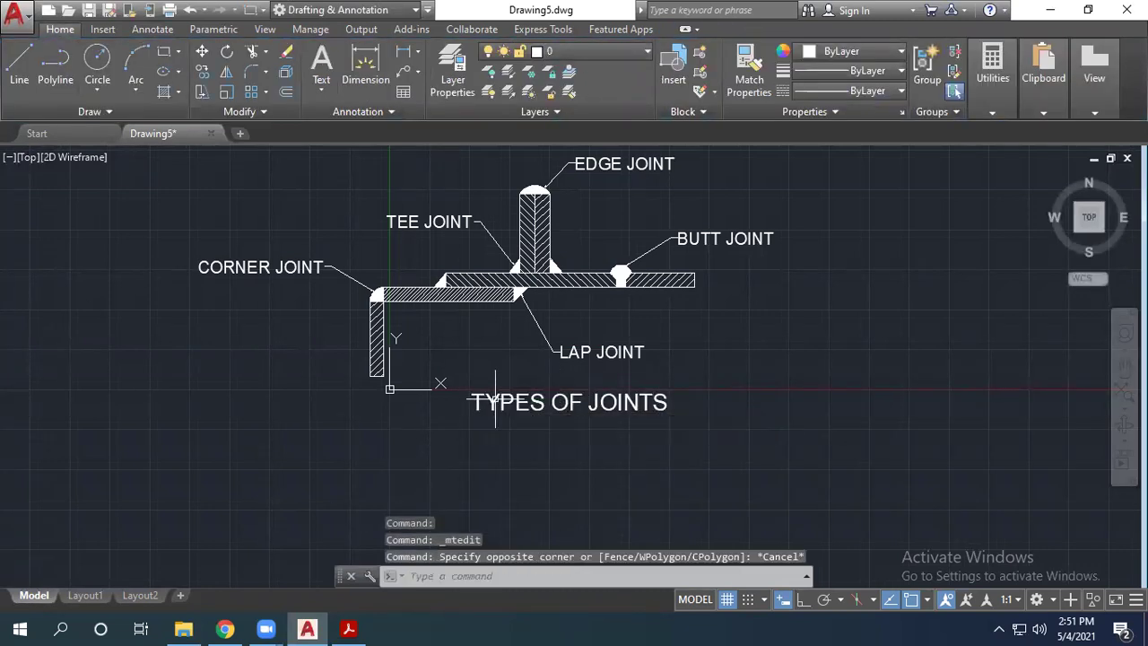
left_click(480, 394)
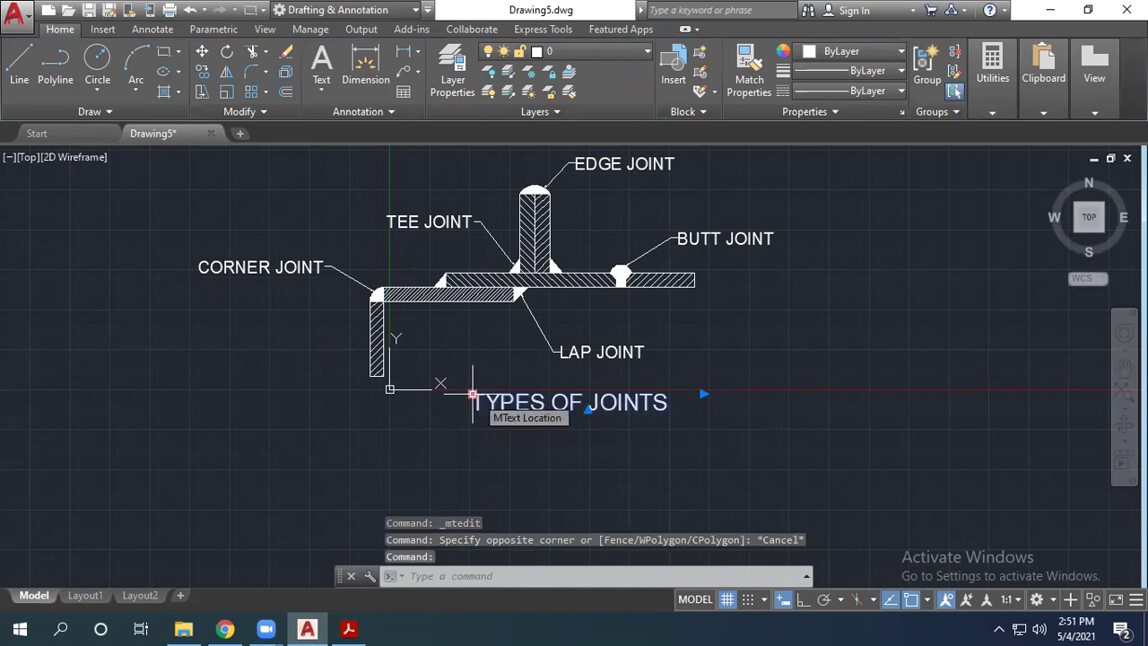
left_click(472, 394)
left_click(743, 353)
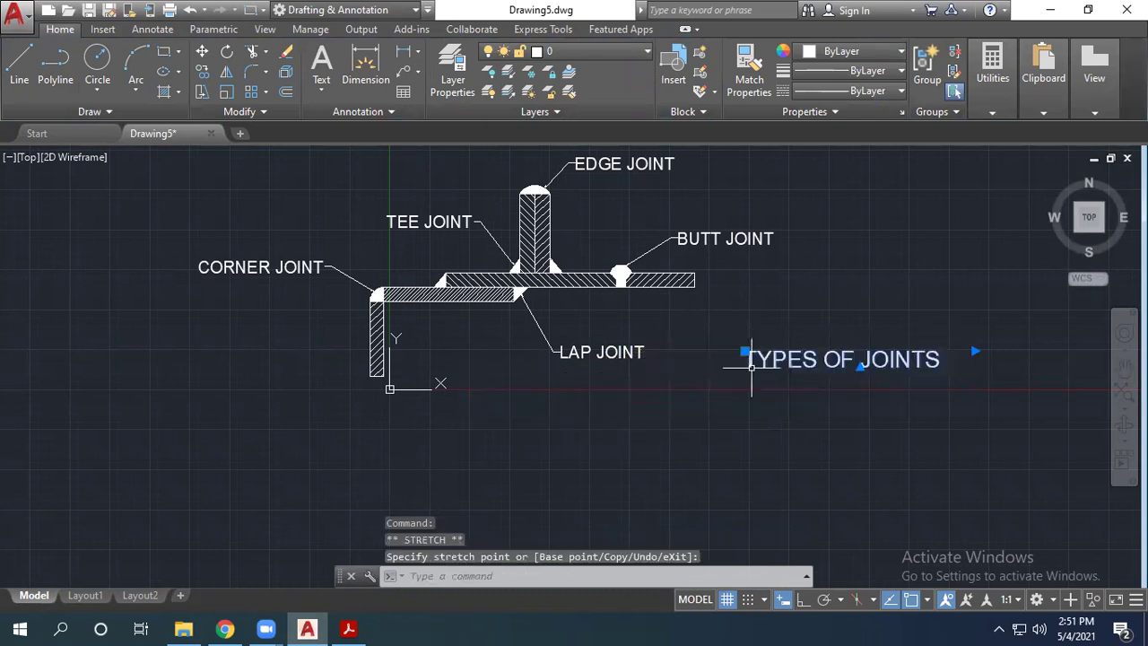
key("Escape")
Step: Move all the plates, welds, hatches and joint labels together up and to the right so they sit above the TYPES OF JOINTS title
type("m")
key("Return")
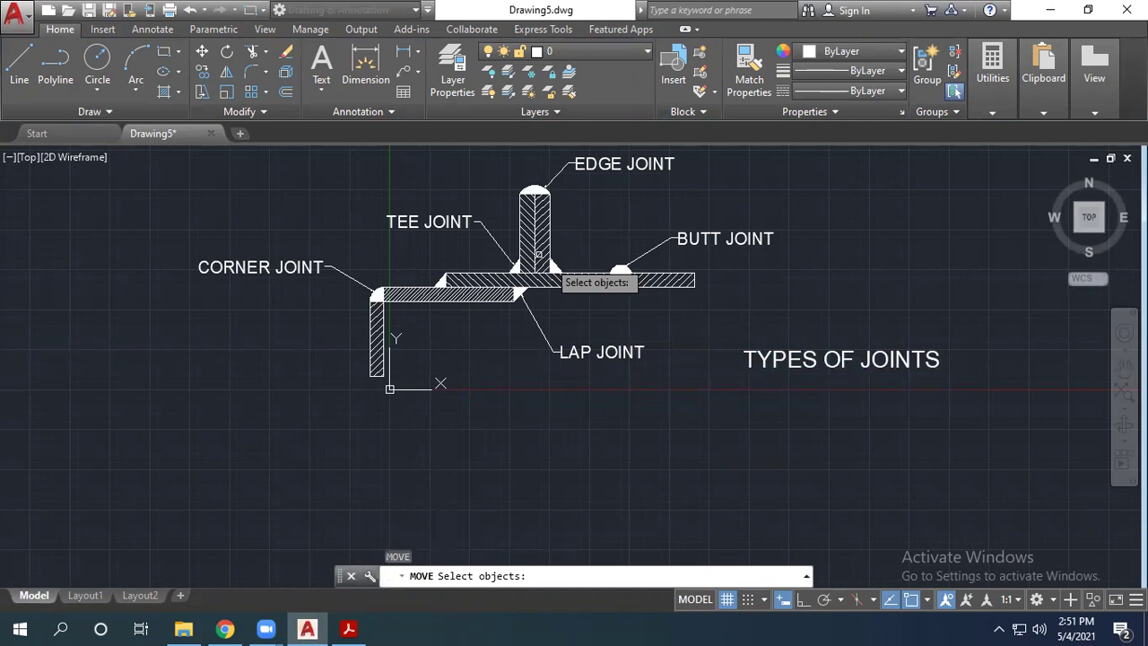
left_click(736, 472)
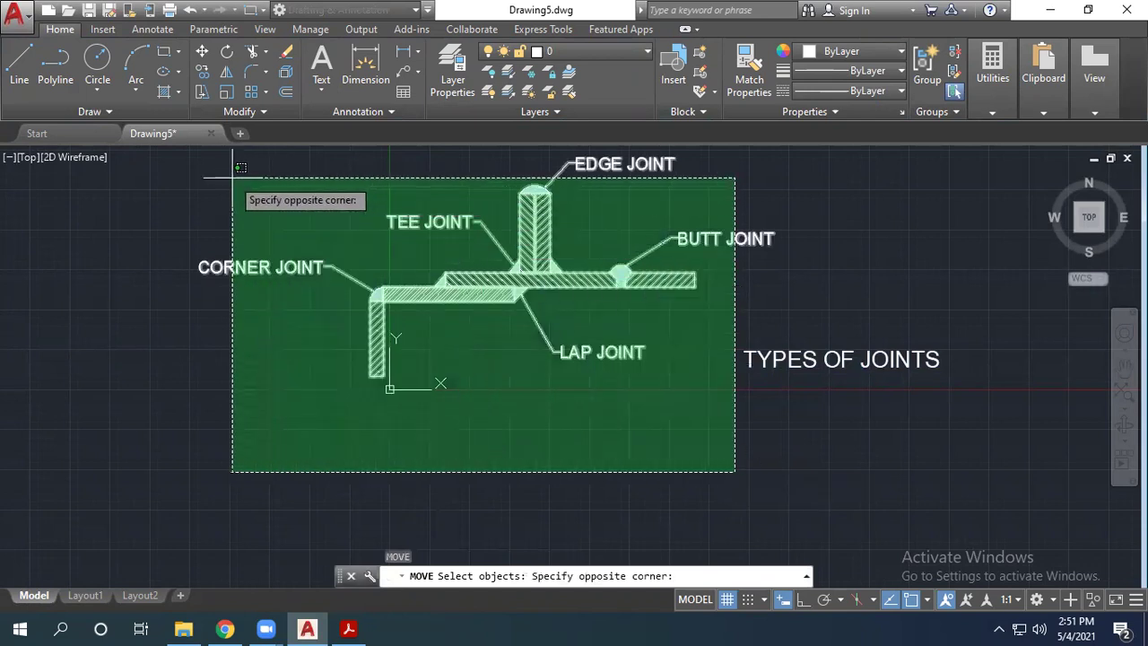
left_click(199, 151)
key("Return")
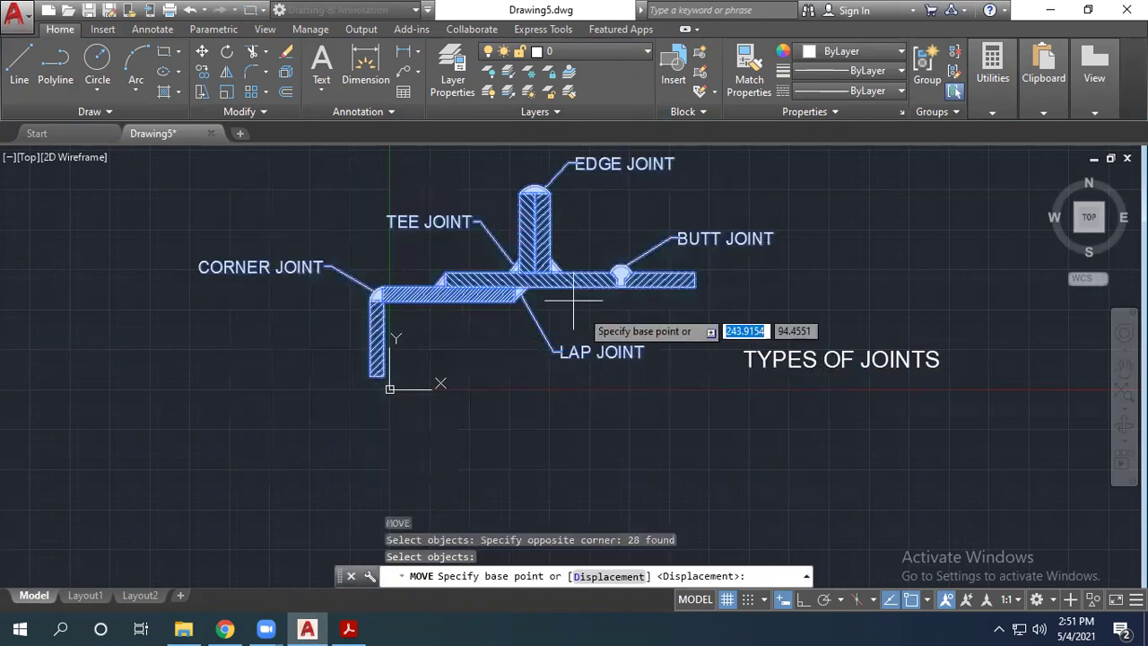
left_click(692, 286)
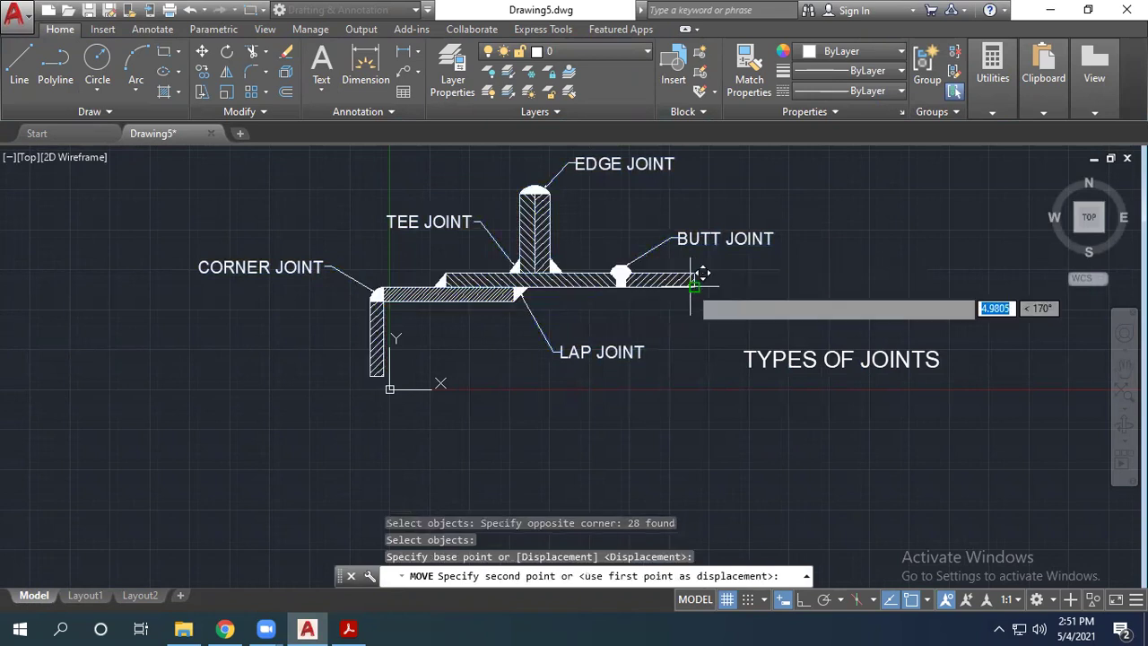
scroll(697, 278, "down", 4)
scroll(807, 285, "up", 2)
scroll(819, 279, "up", 3)
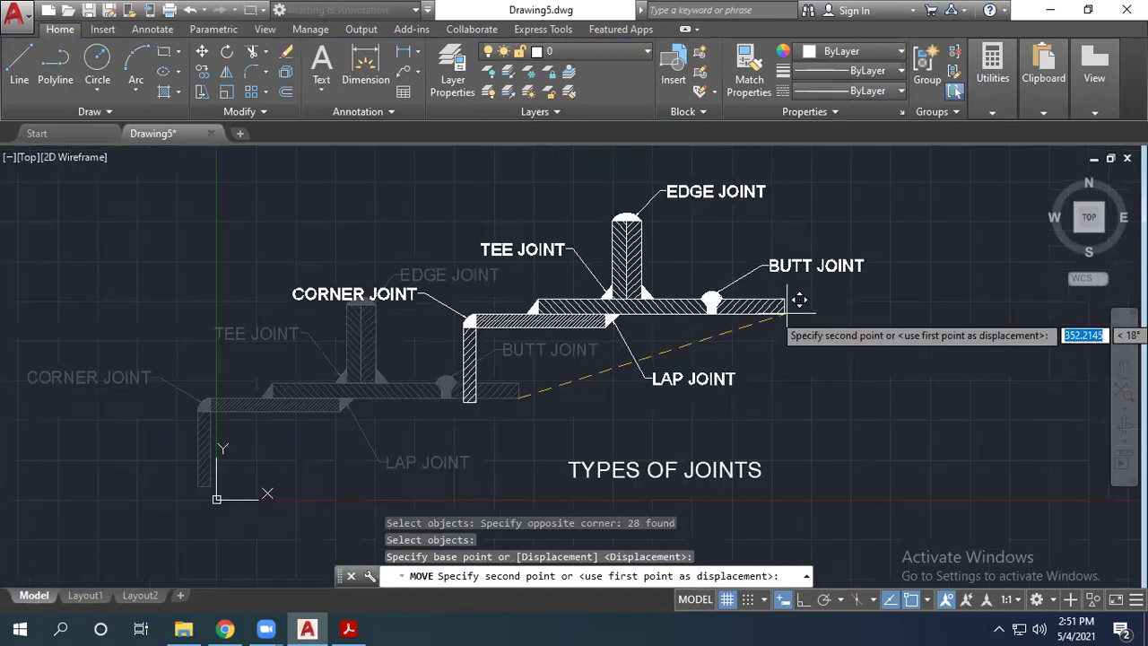
scroll(829, 285, "down", 1)
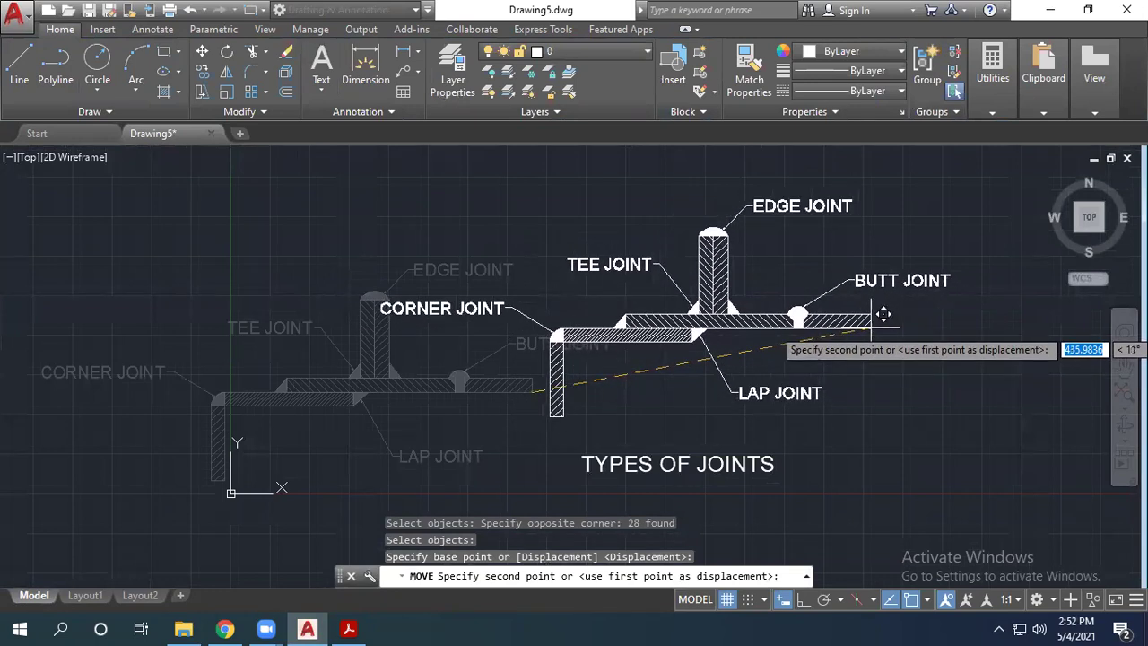
left_click(883, 313)
key("Escape")
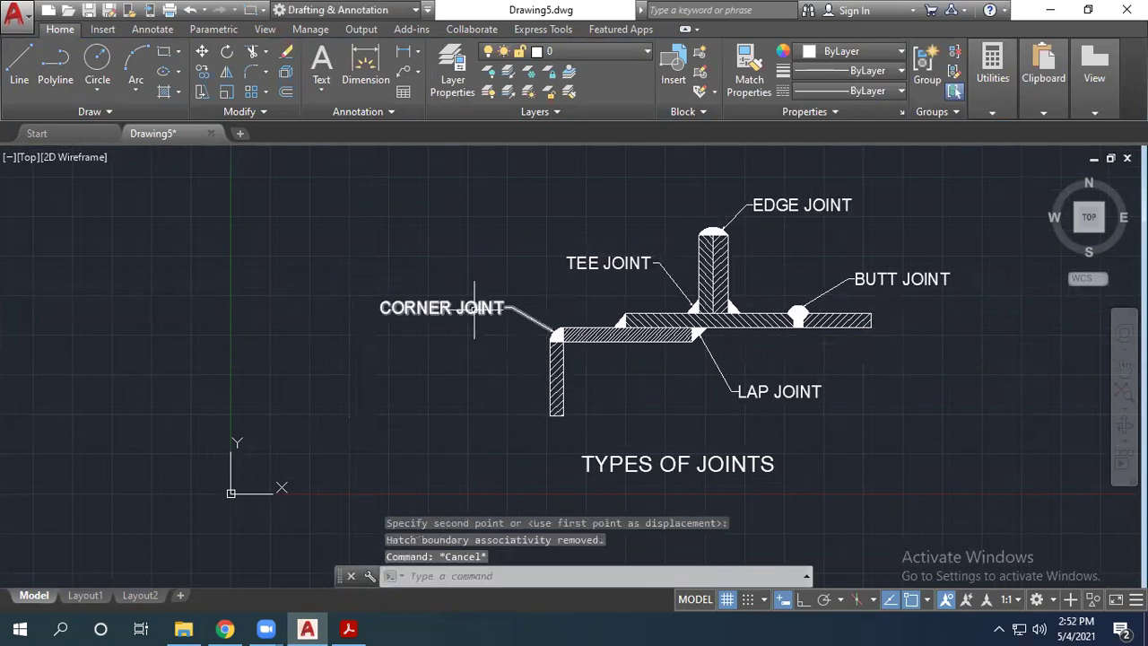
Step: Reposition the CORNER JOINT label slightly higher while its leader keeps pointing to the corner weld
left_click(403, 308)
left_click(505, 305)
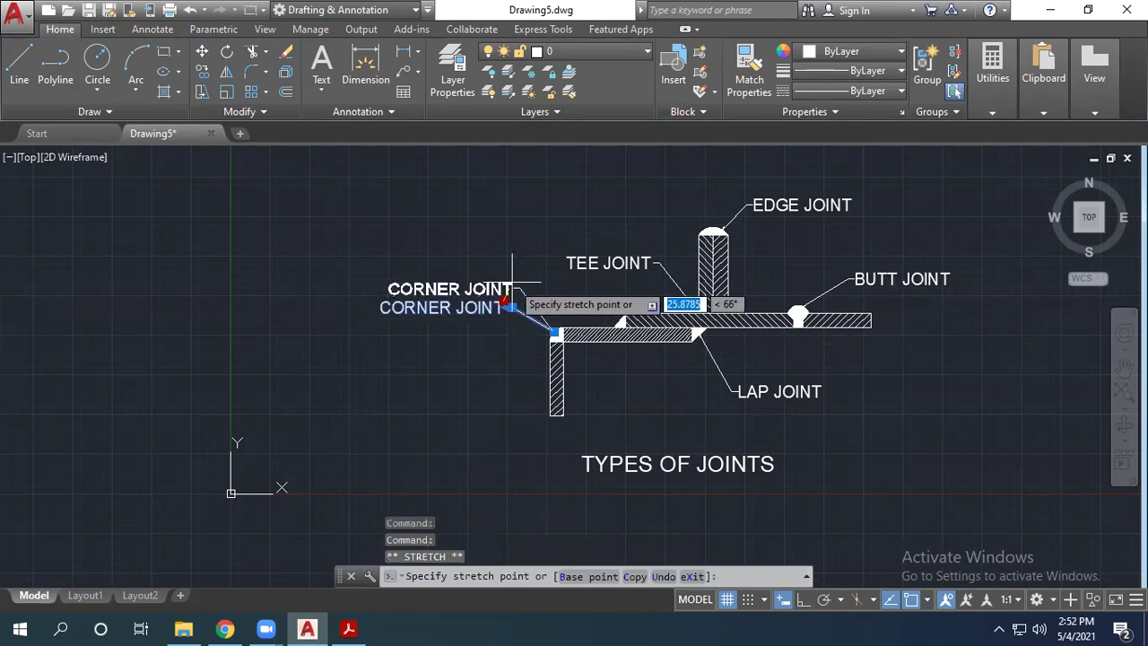
Step: Reposition the text end of the CORNER JOINT leader up beside the upper end of the corner weld's pointer
left_click(519, 286)
key("Escape")
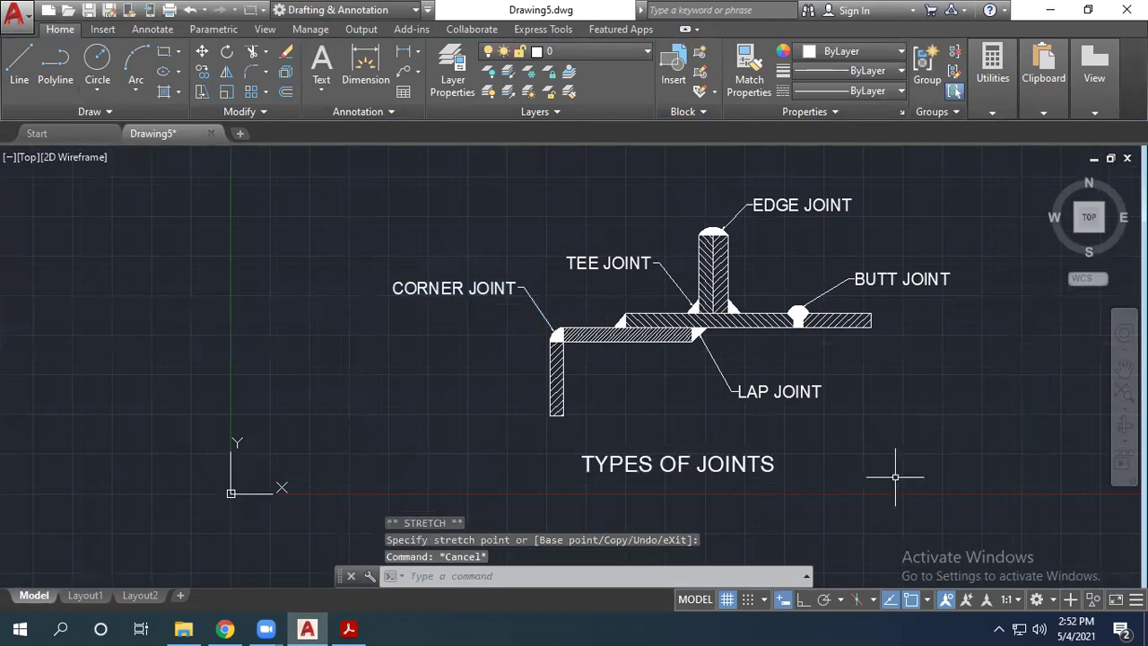
Step: Draw a rectangular border around the whole welded joints drawing, enclosing all labels and the TYPES OF JOINTS title
scroll(572, 332, "down", 4)
scroll(561, 354, "up", 2)
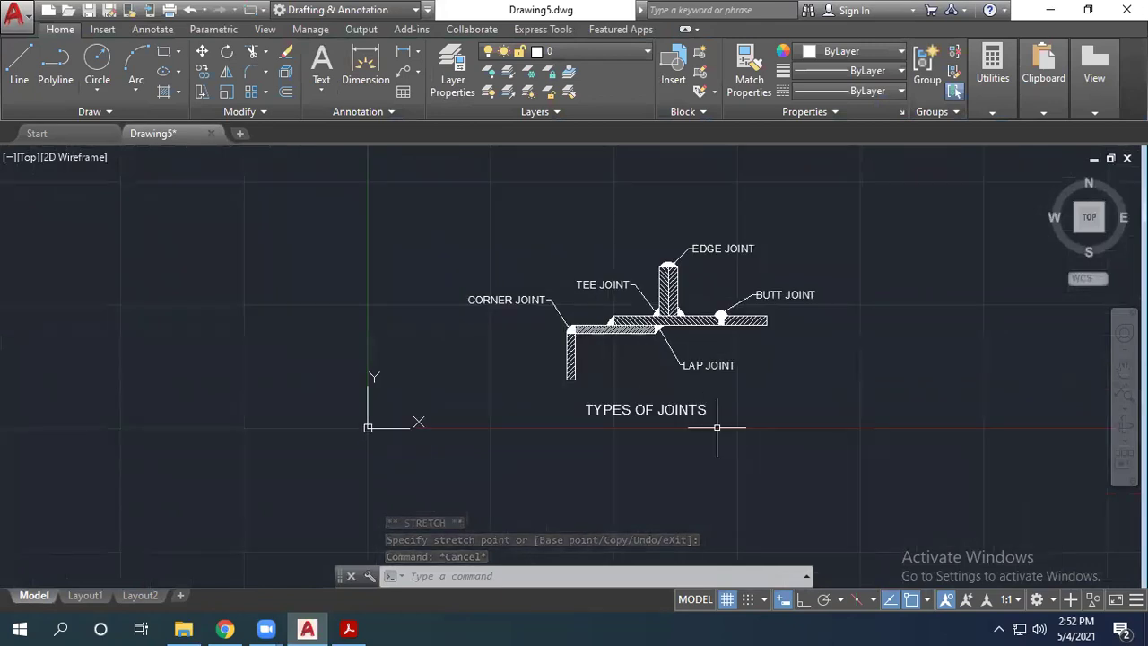
type("REC")
key("Return")
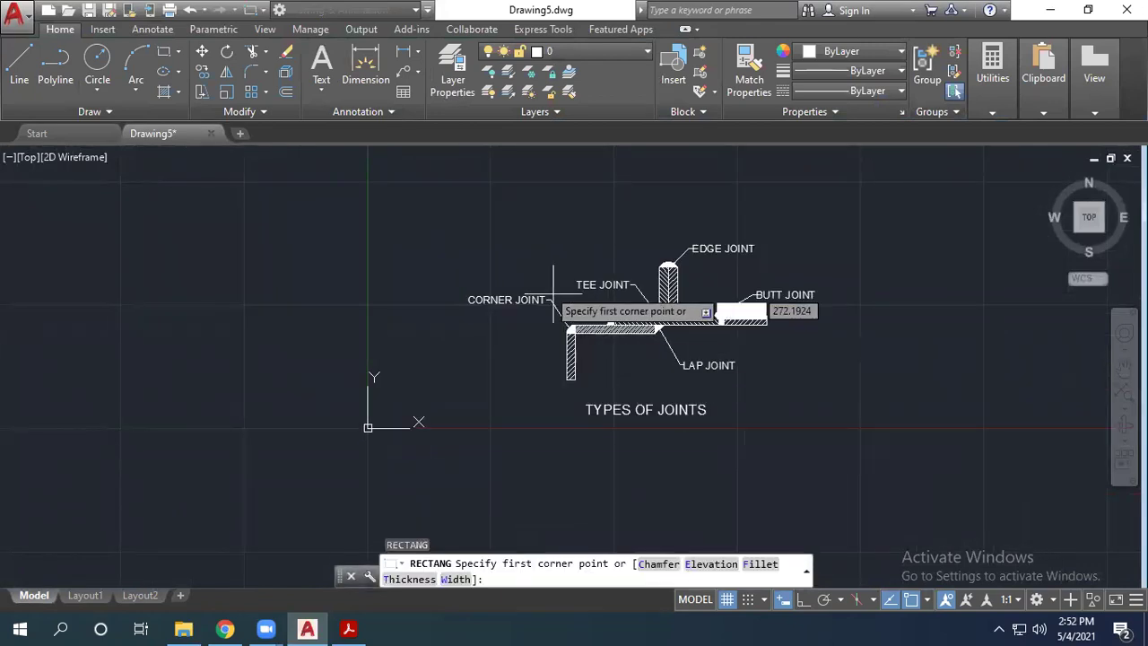
left_click(450, 228)
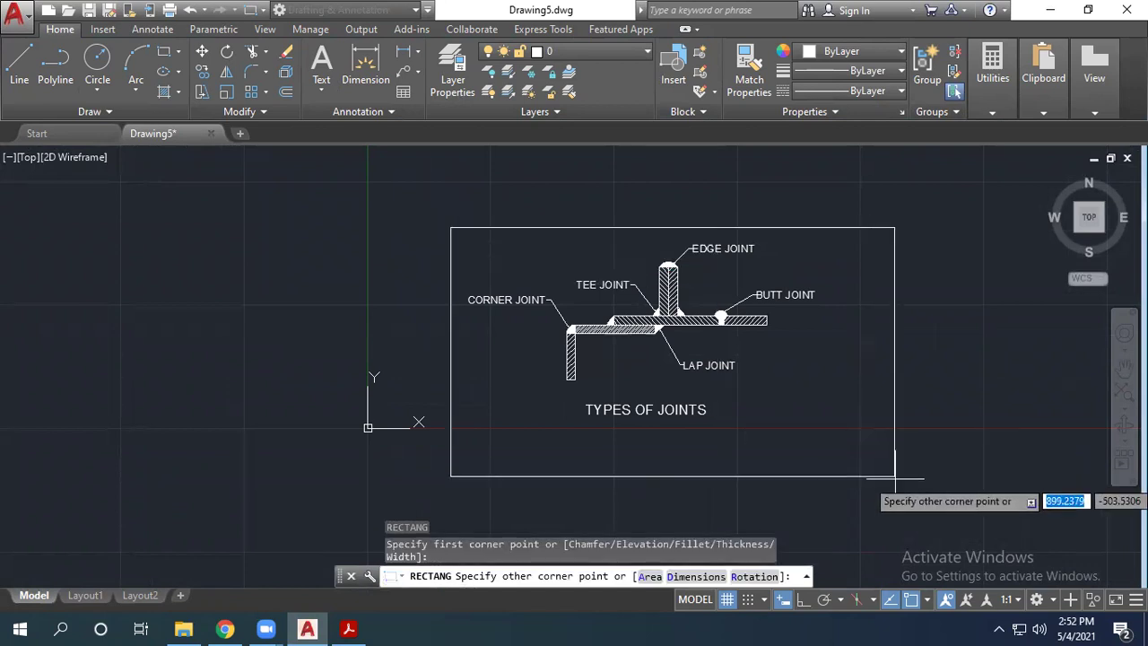
left_click(835, 439)
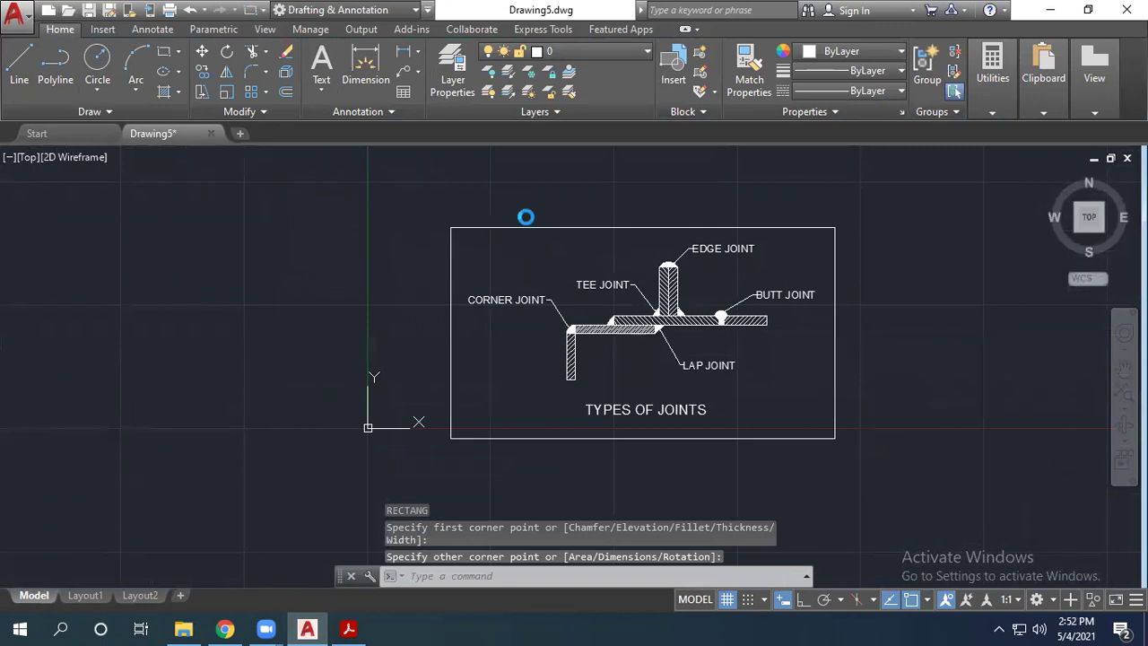
Step: Save the drawing as EXERCISE-6_SECTION in the AutoCAD 2018 Drawing format, alongside the earlier exercise files
key("ctrl+s")
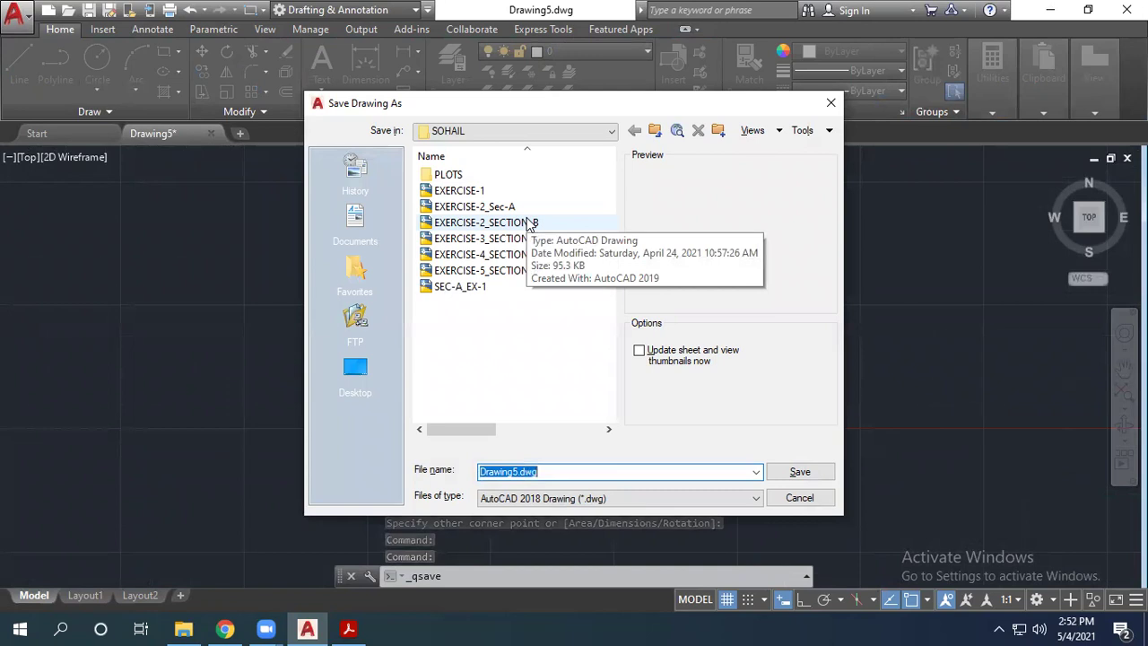
left_click(520, 270)
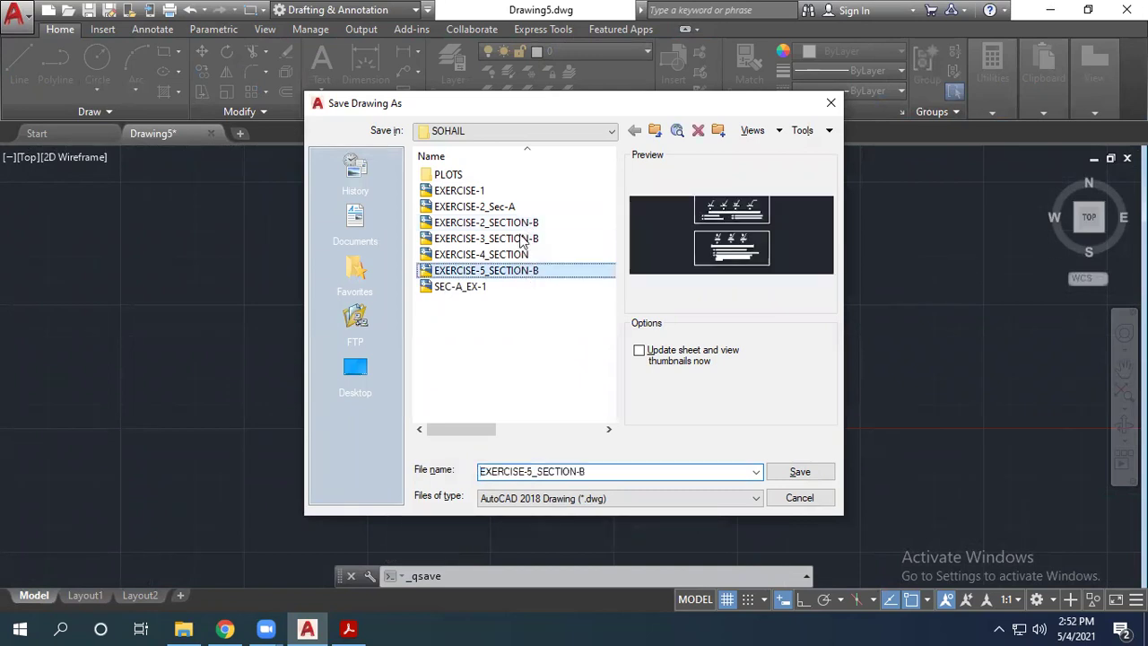
left_click(532, 472)
left_click(532, 473)
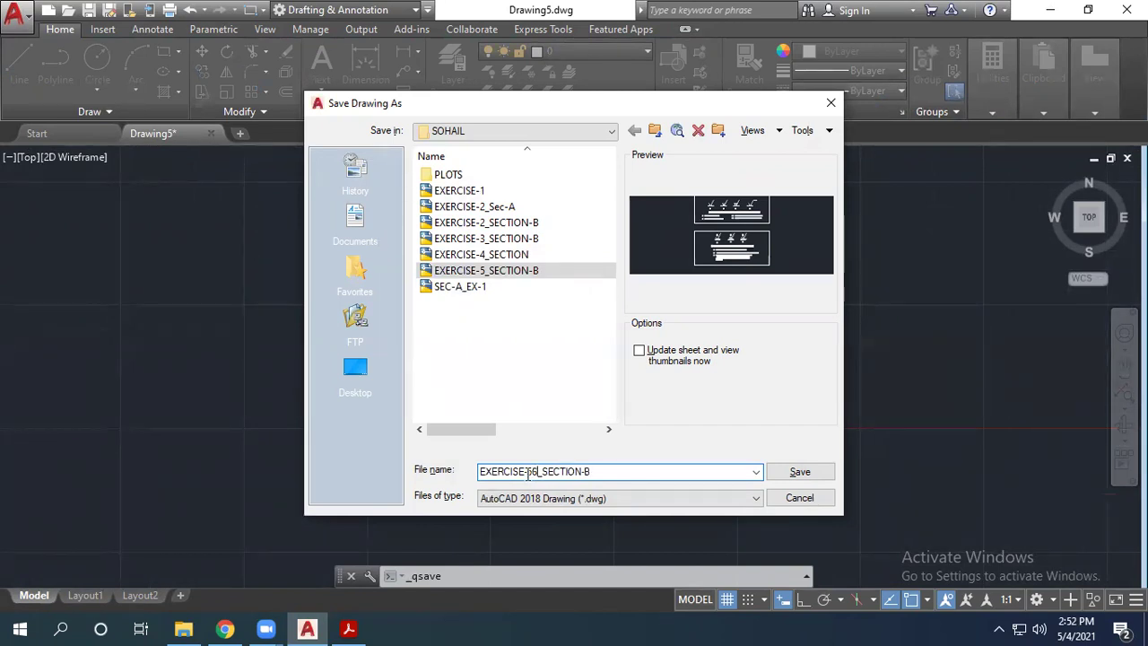
key("BackSpace")
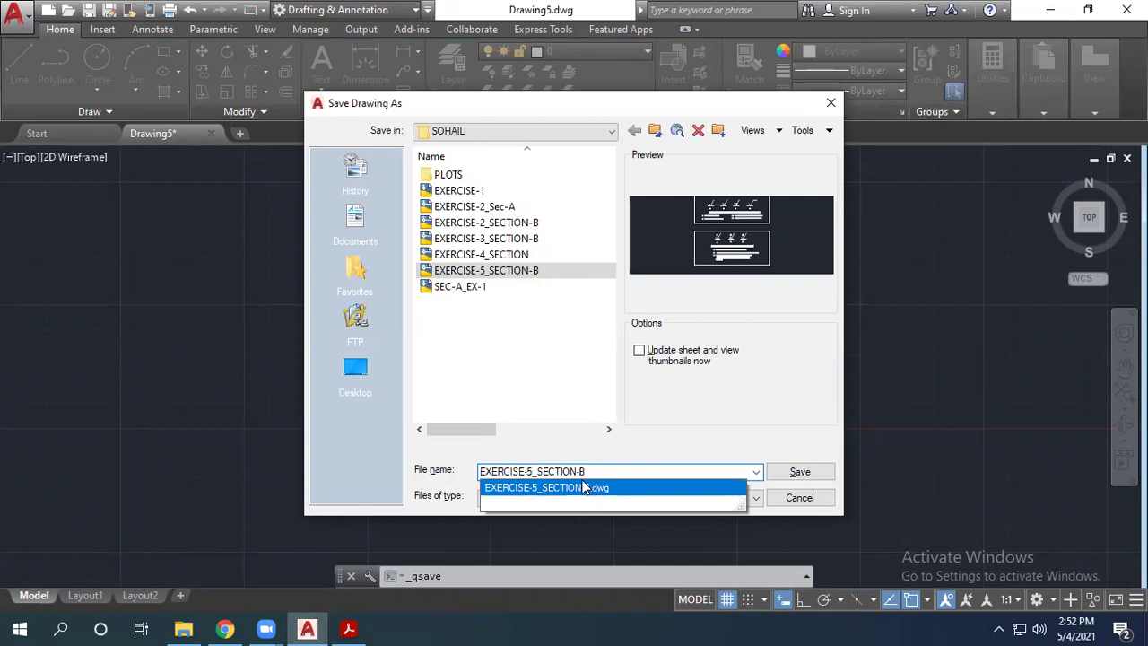
key("BackSpace")
type("6")
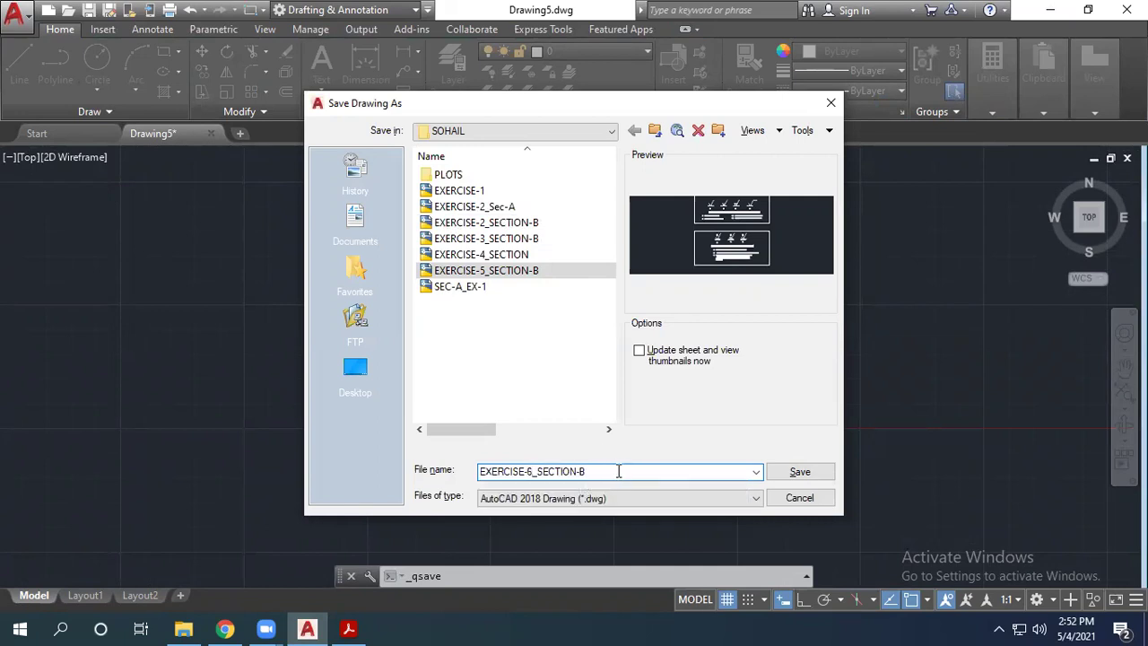
left_click(795, 472)
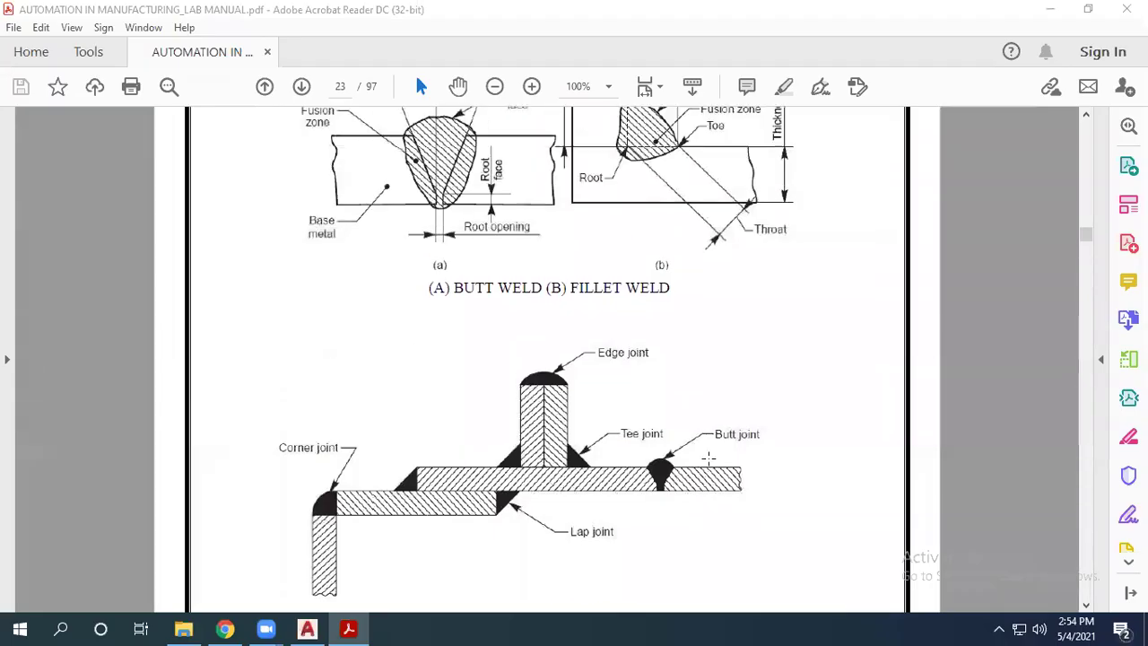
Step: Examine the butt weld and fillet weld figure in the Acrobat lab manual and the free space above the framed joints drawing in AutoCAD
scroll(708, 458, "up", 5)
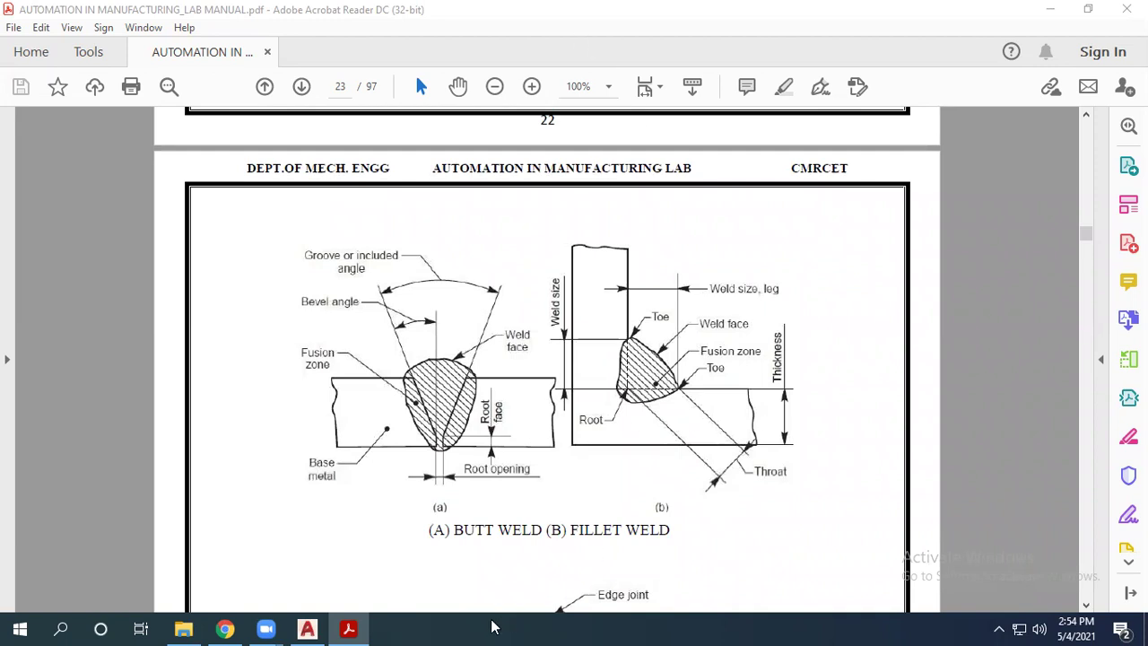
left_click(310, 628)
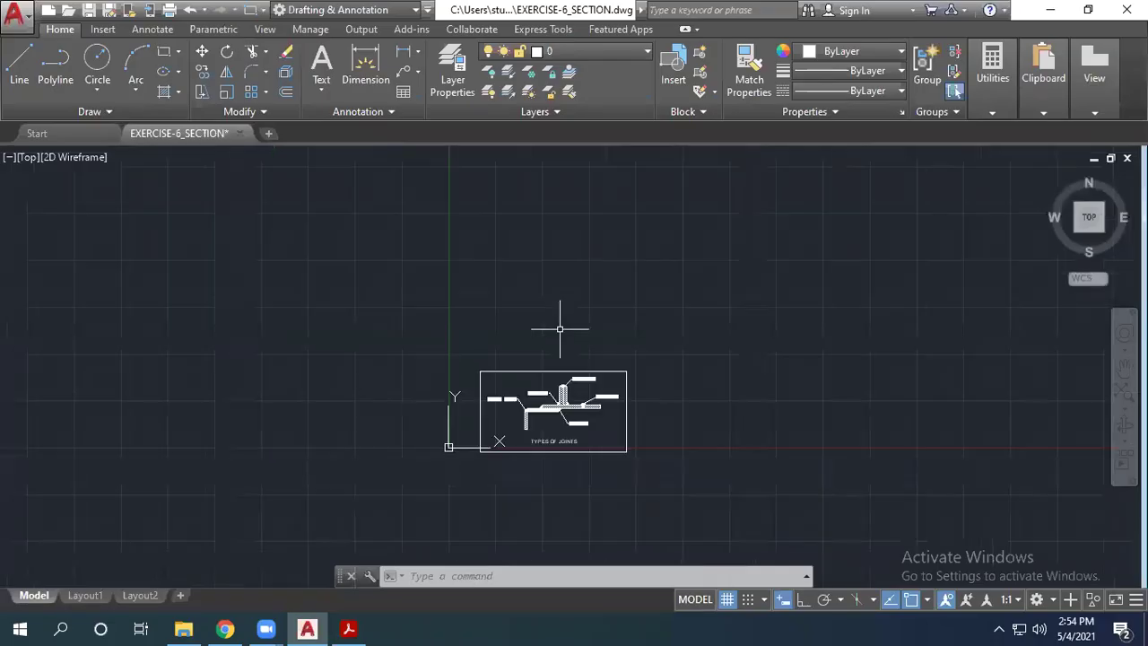
scroll(550, 282, "down", 2)
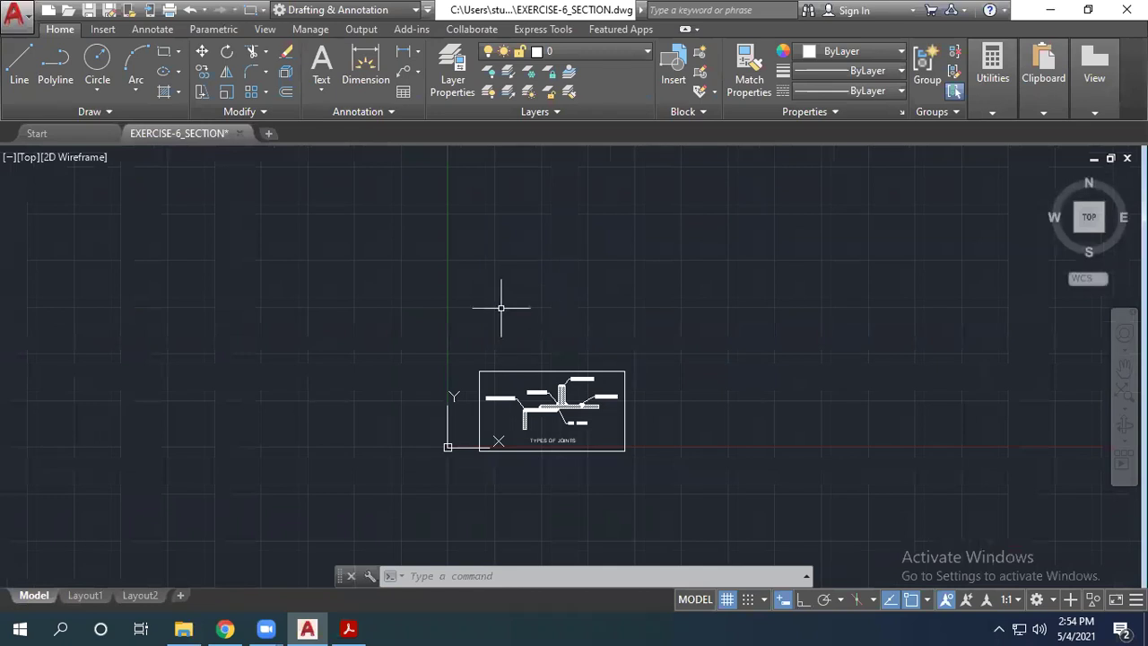
scroll(512, 288, "up", 4)
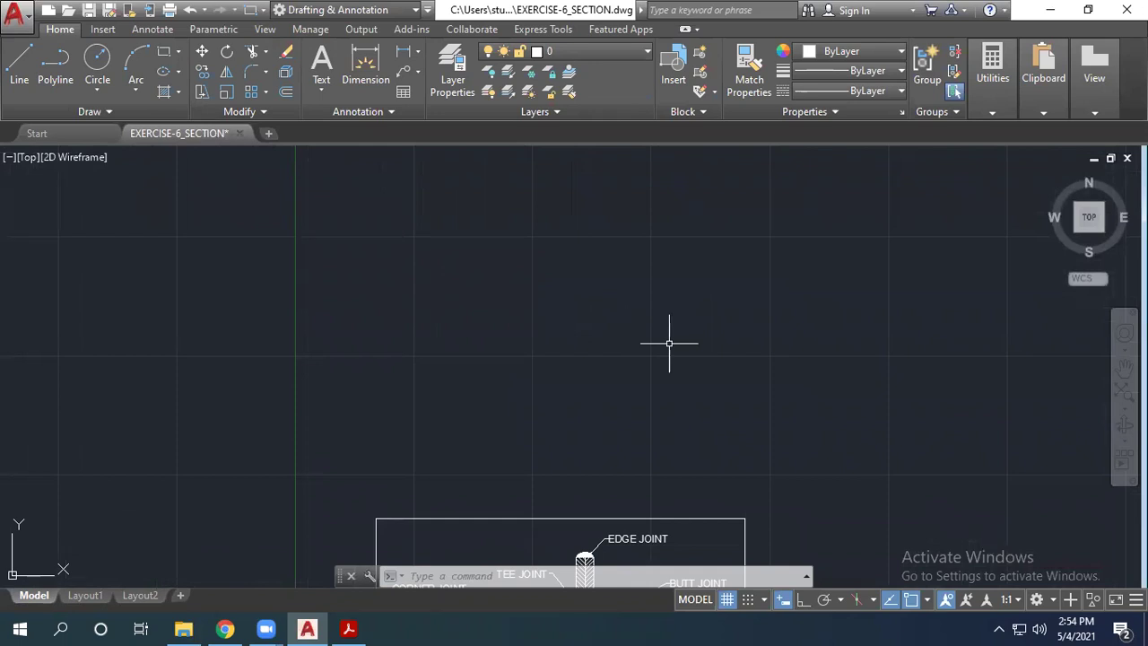
scroll(618, 328, "up", 2)
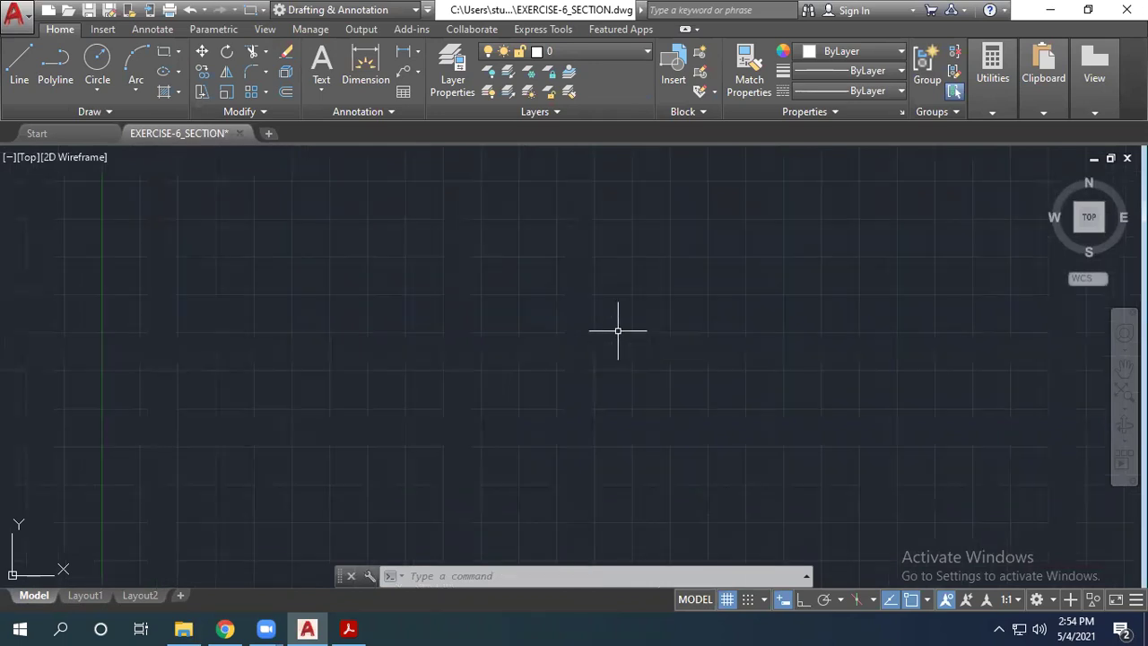
left_click(346, 628)
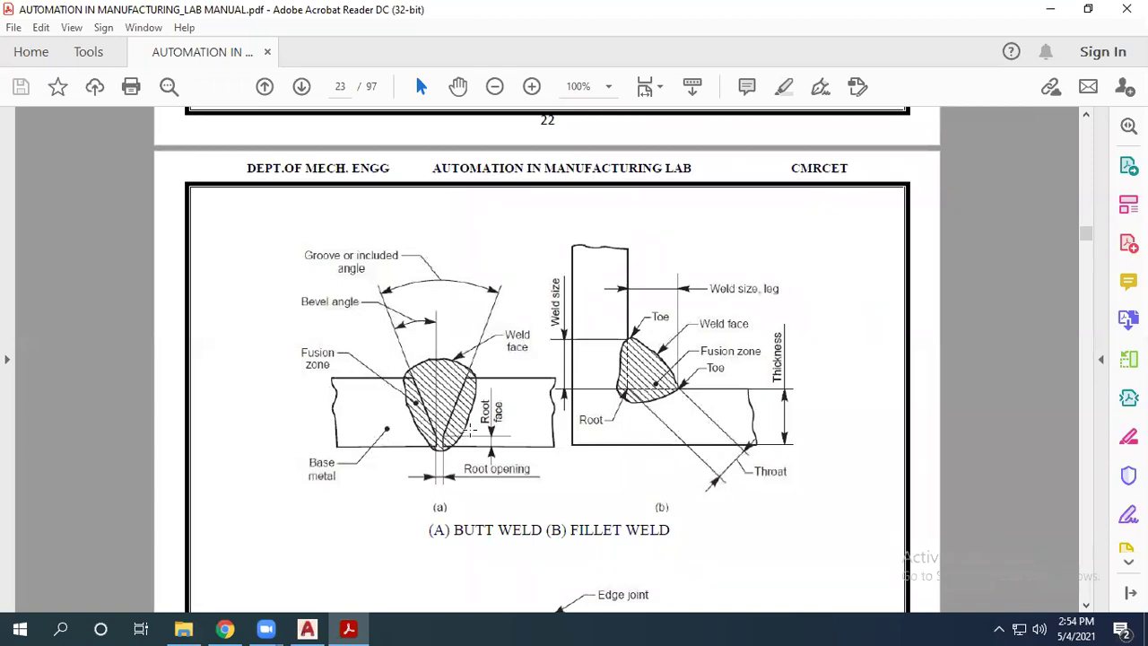
scroll(468, 437, "up", 2, "ctrl")
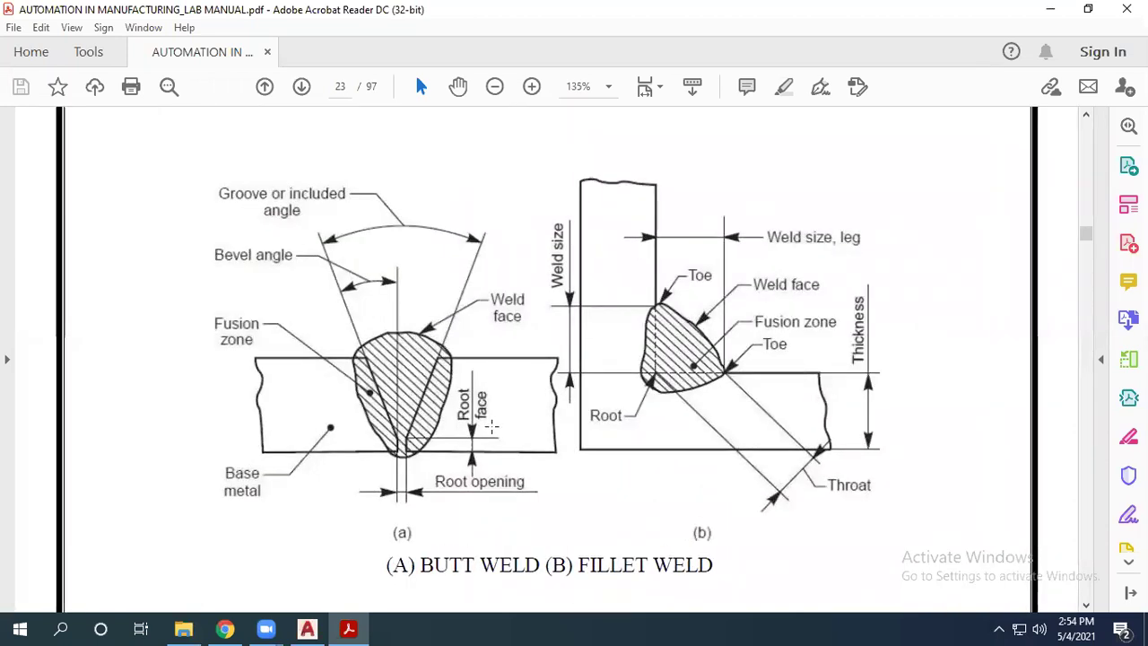
left_click(307, 628)
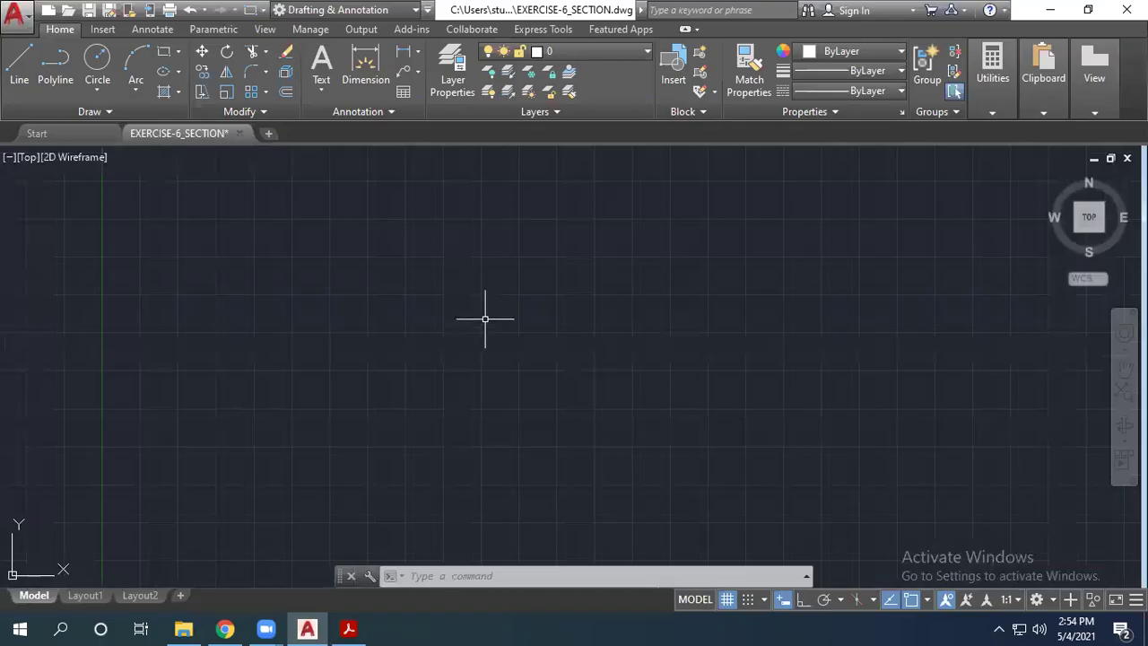
type("RE")
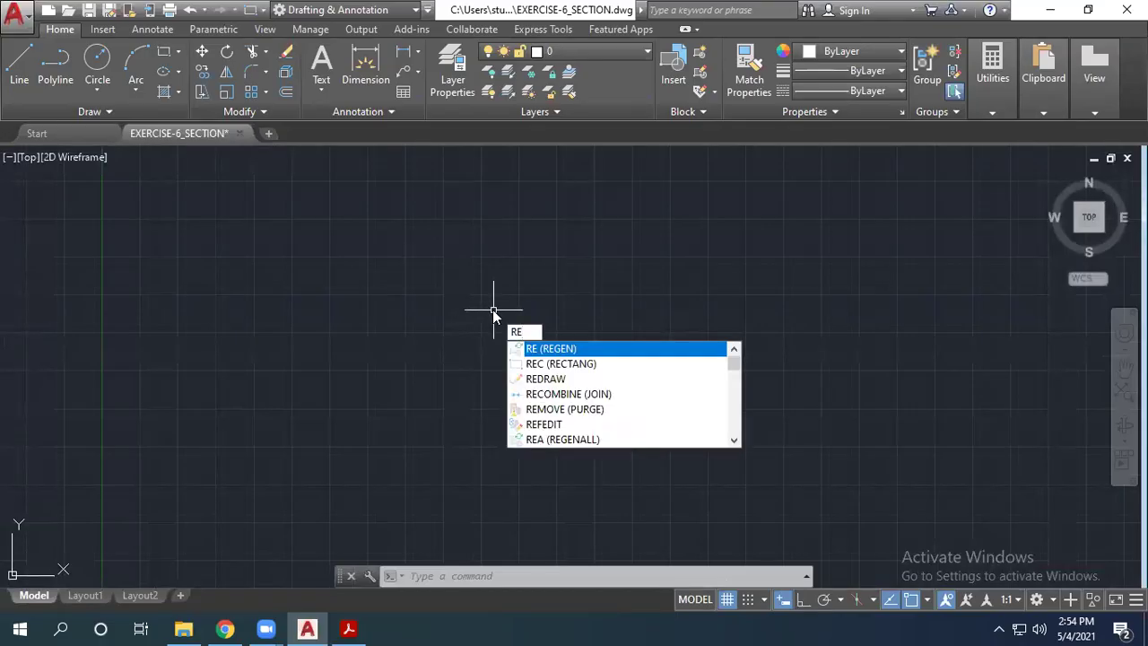
key("BackSpace")
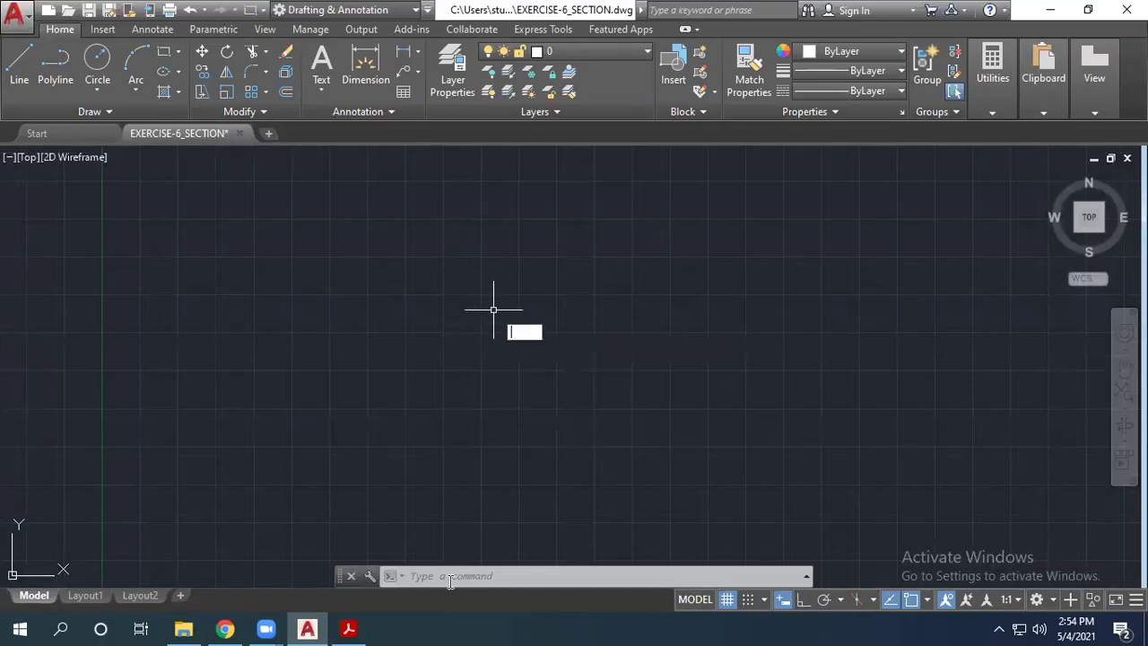
left_click(349, 628)
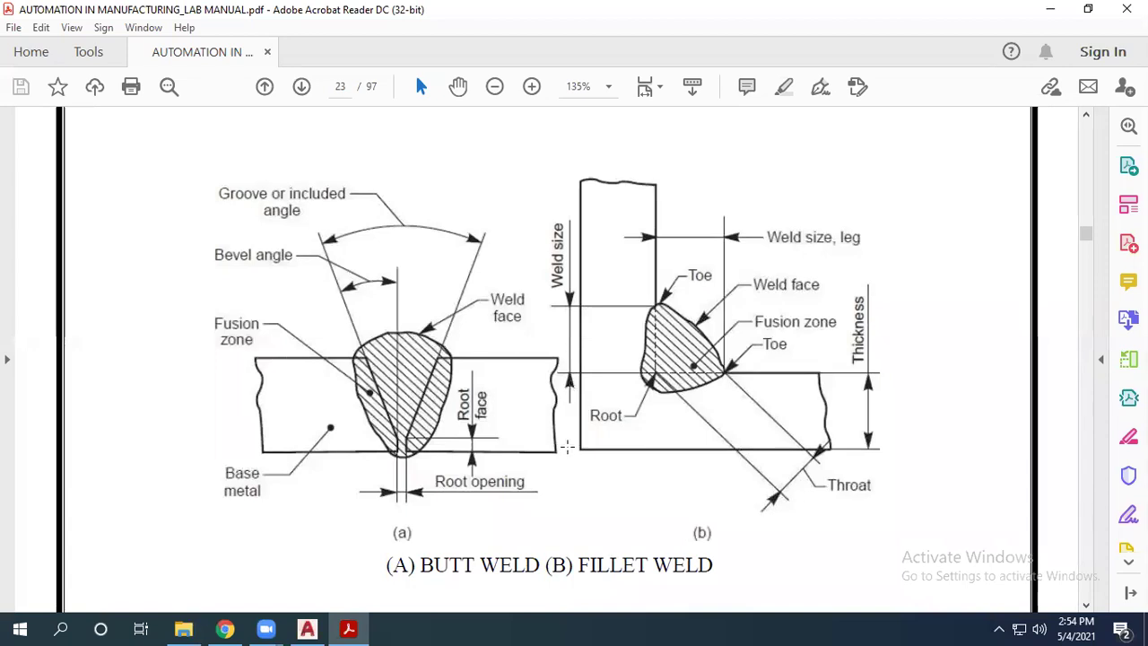
left_click(307, 628)
type("REC")
key("Escape")
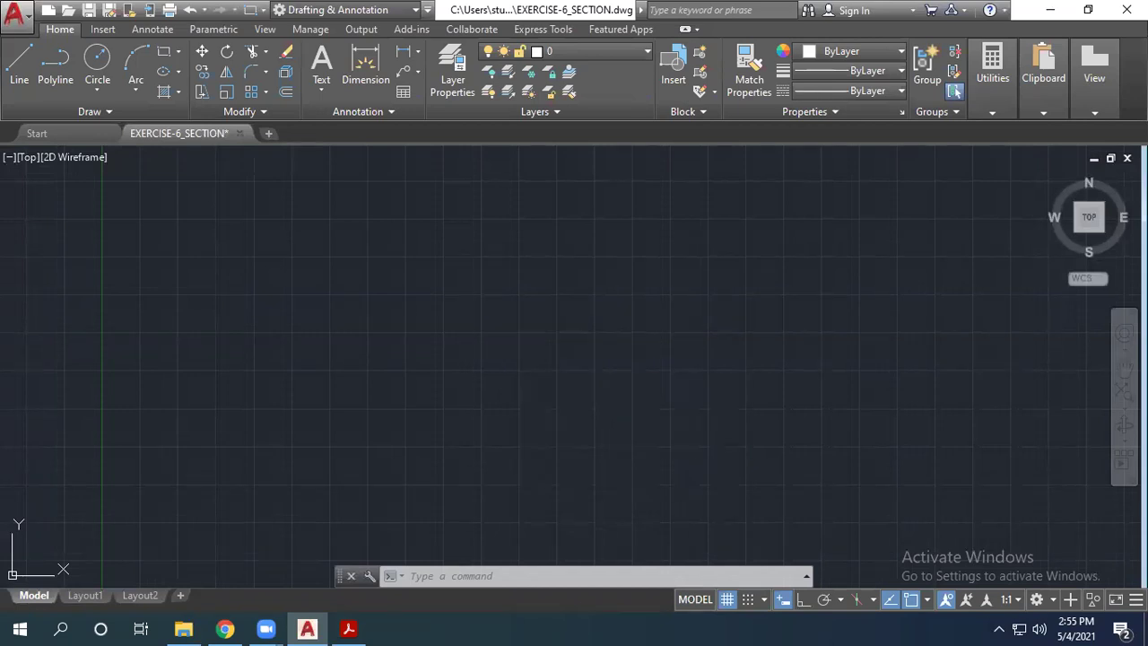
key("Escape")
Step: Draw a closed rectangular outline about 89 units high from four orthogonal lines in the free space above the framed joints drawing, with Ortho on
type("l")
key("Return")
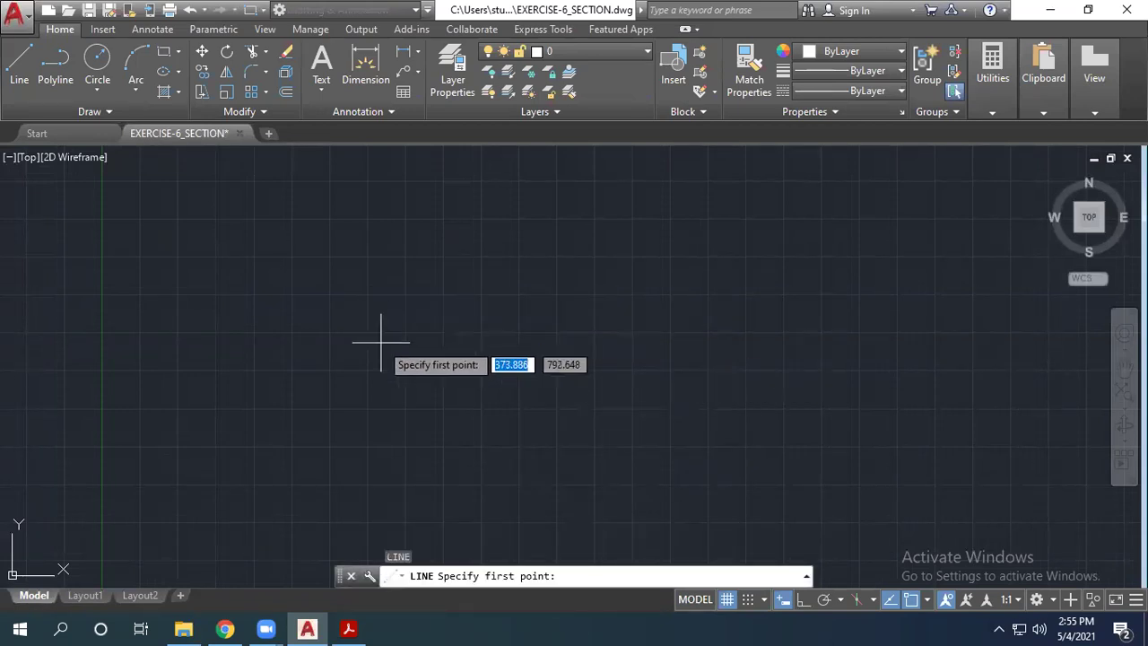
scroll(372, 309, "down", 4)
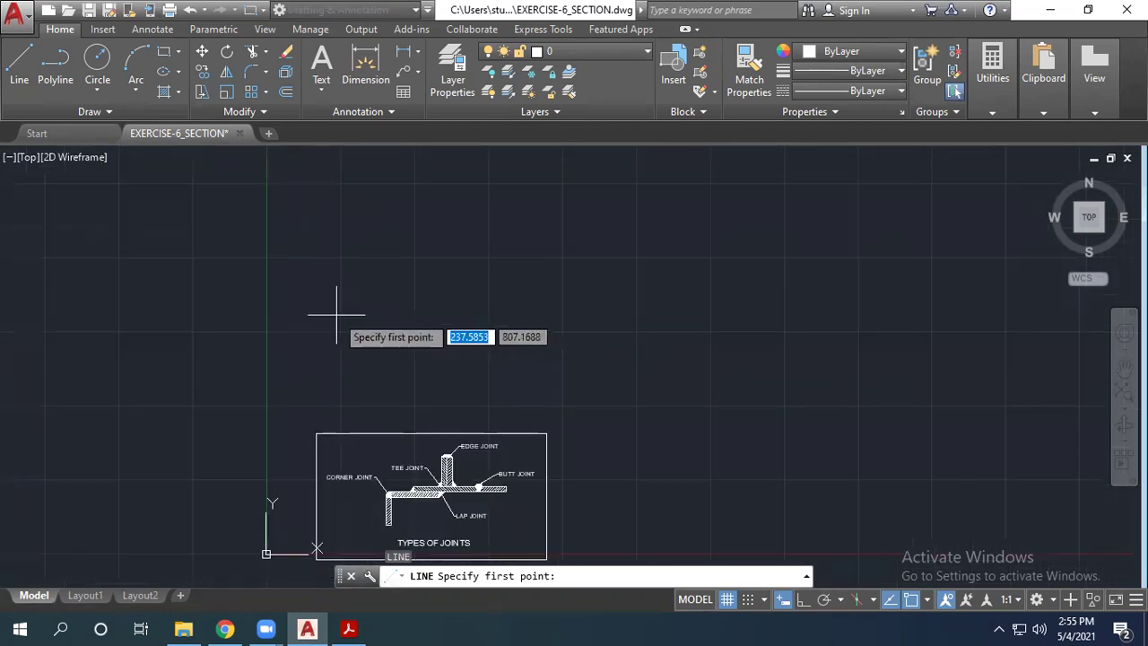
scroll(337, 315, "up", 4)
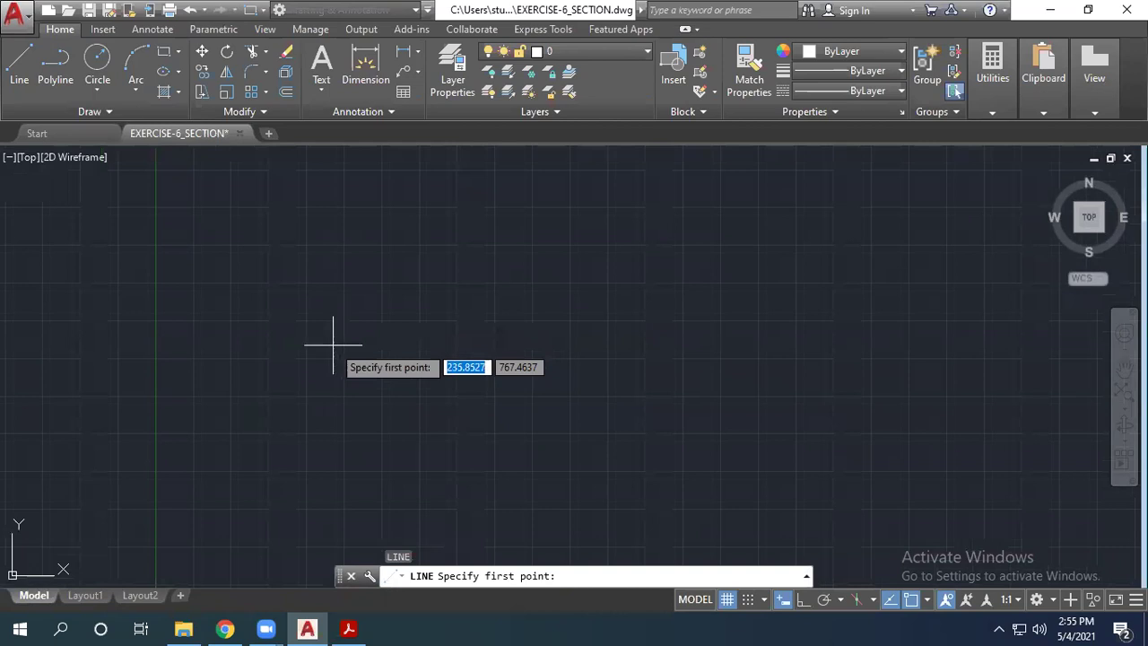
left_click(333, 342)
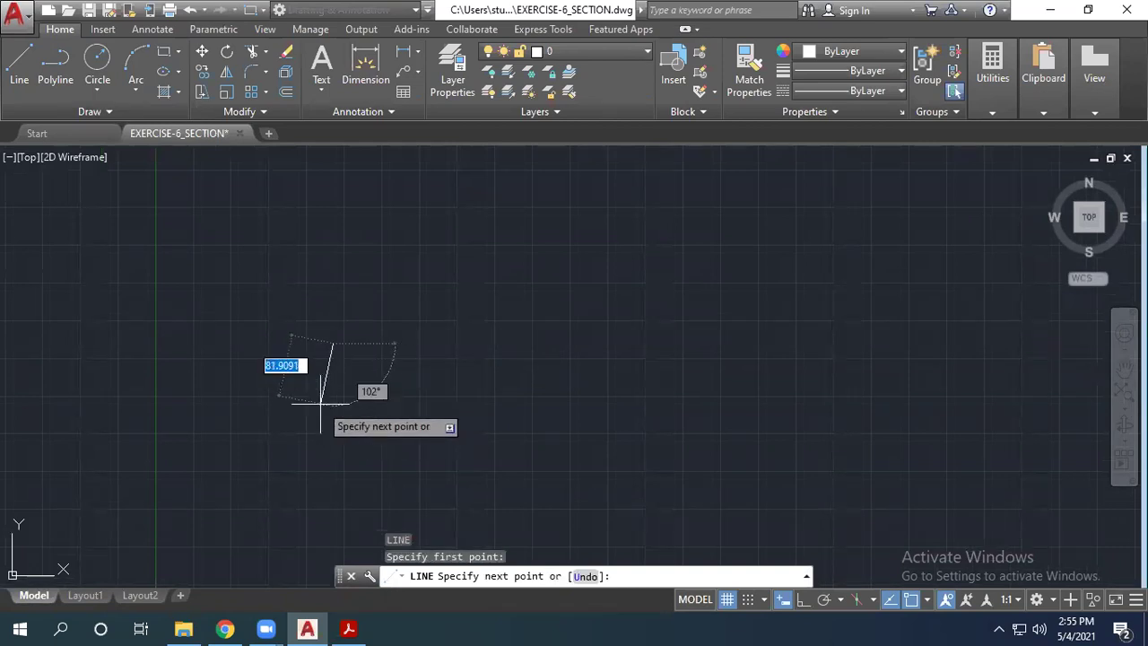
key("F8")
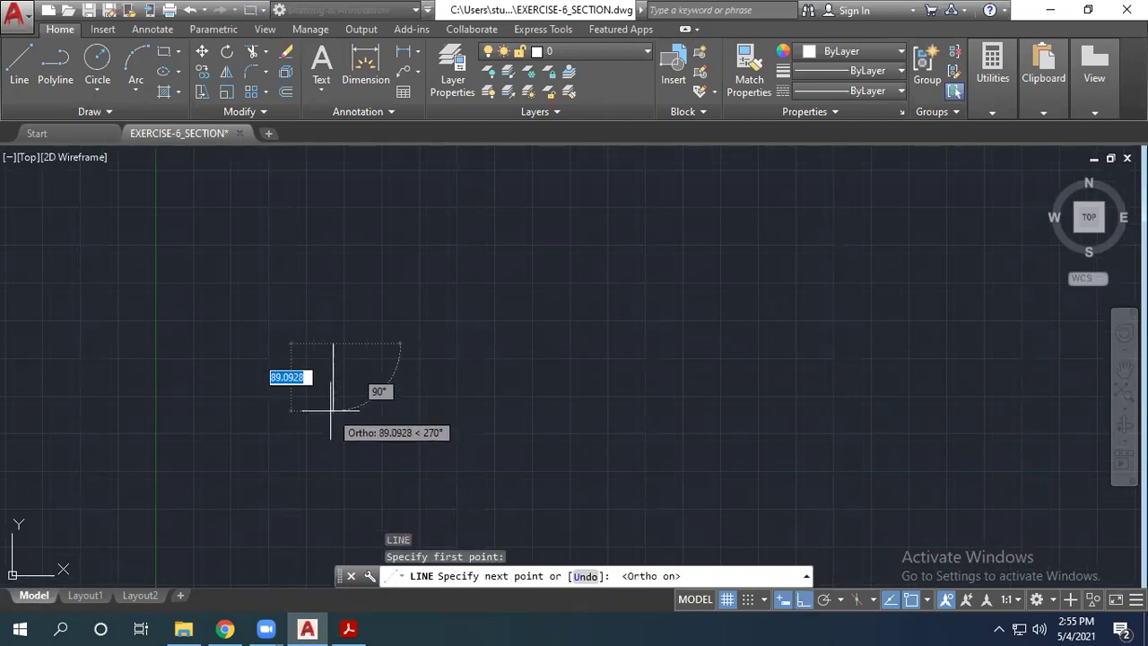
left_click(333, 411)
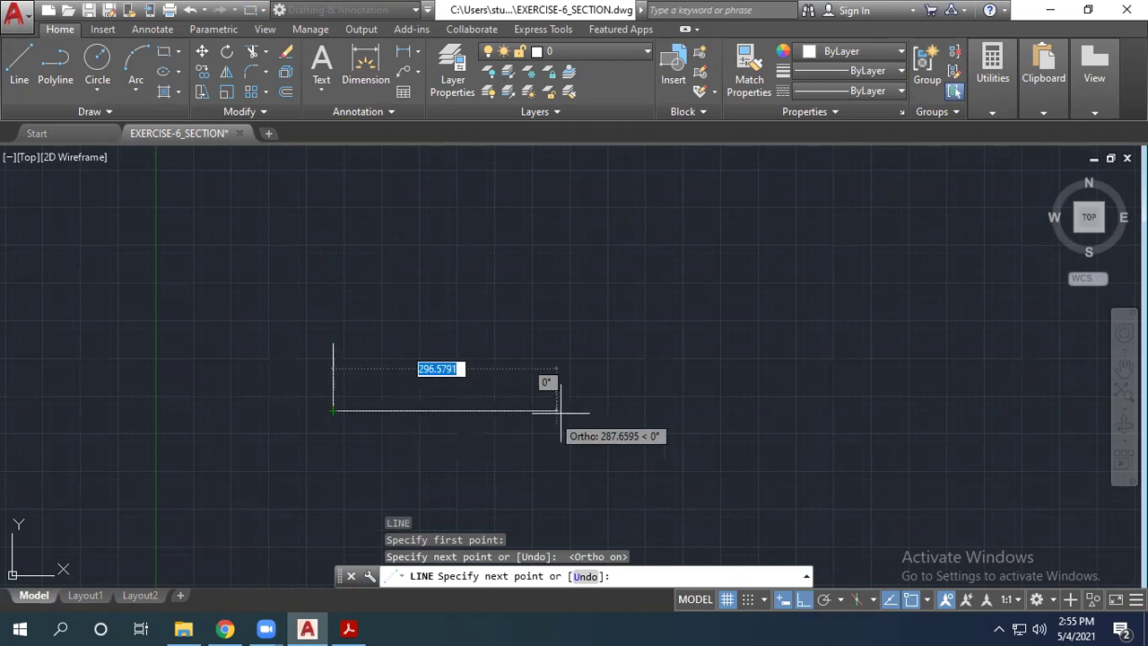
left_click(609, 412)
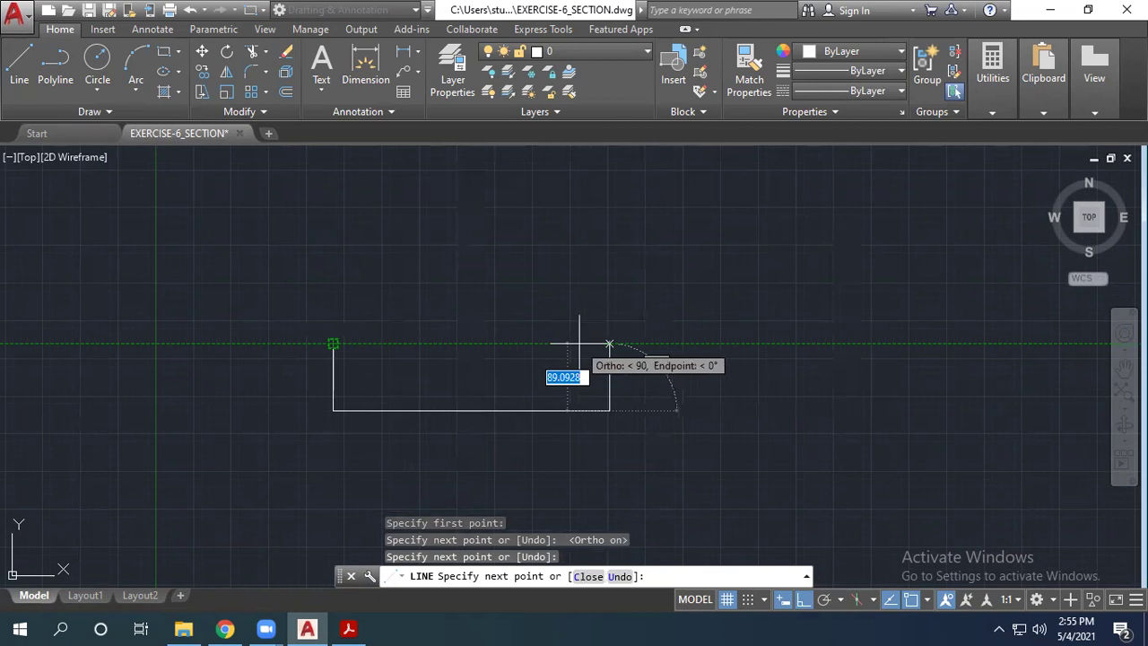
left_click(608, 343)
left_click(335, 343)
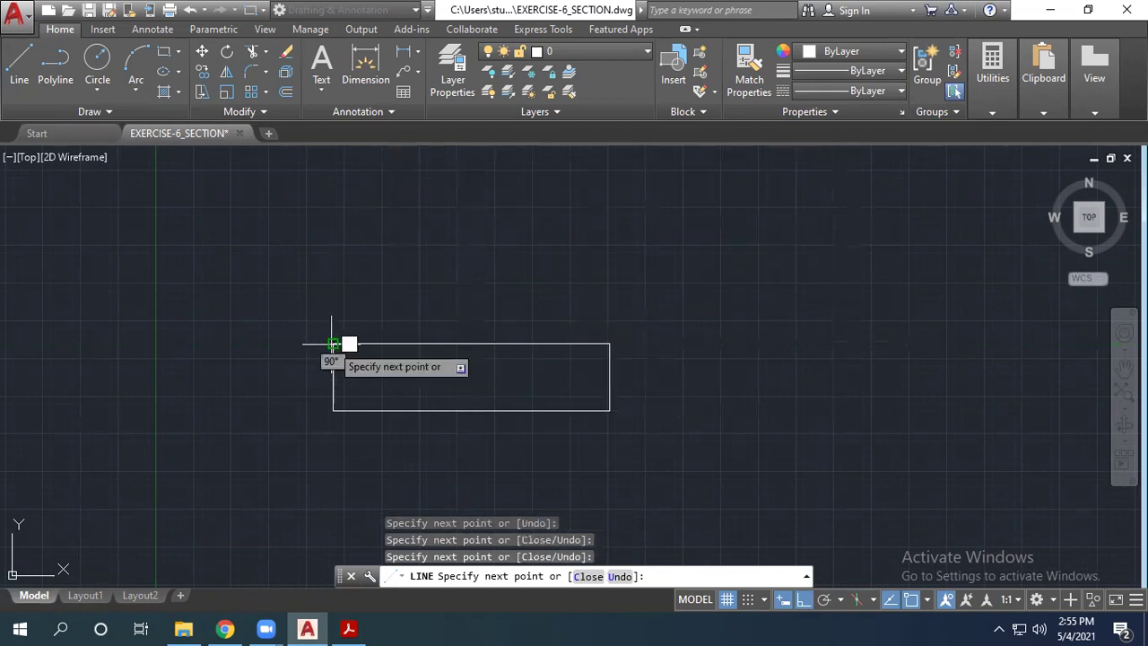
key("Escape")
left_click(334, 377)
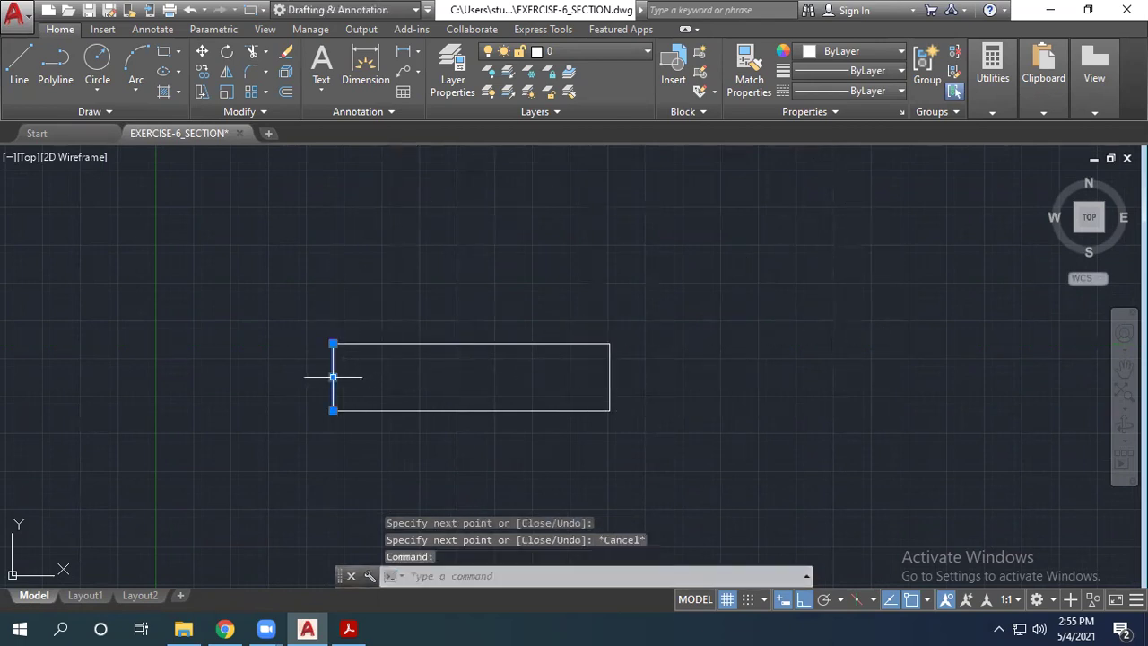
left_click(349, 627)
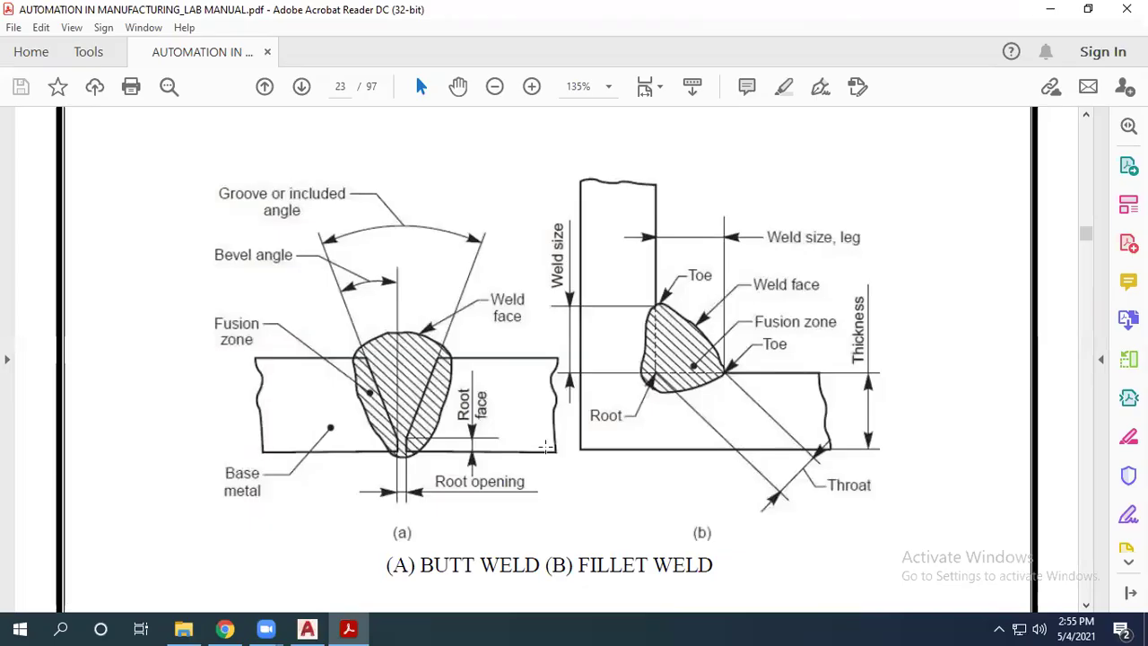
left_click(307, 628)
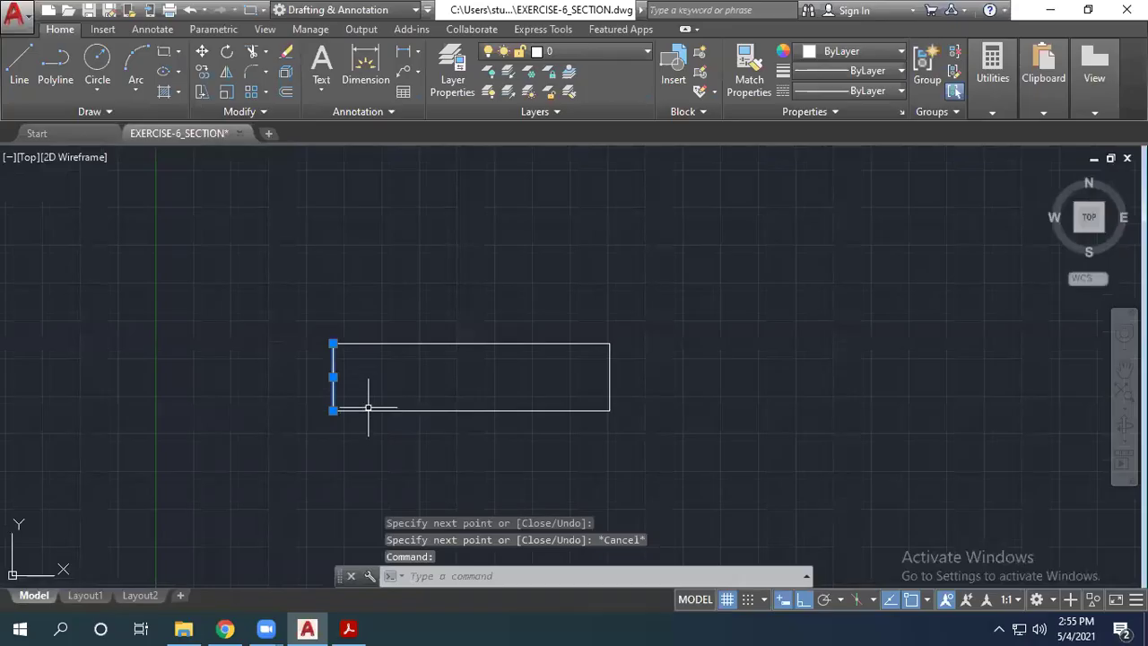
key("Return")
left_click(334, 376)
key("Escape")
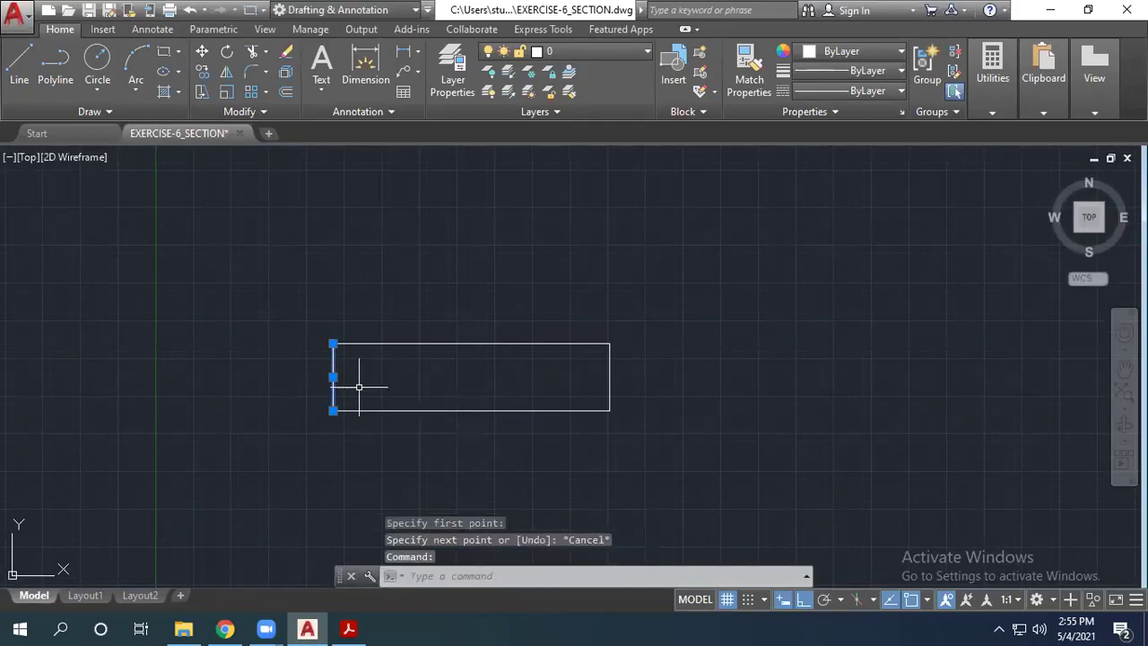
Step: Delete the left vertical edge of the rectangular outline
key("Delete")
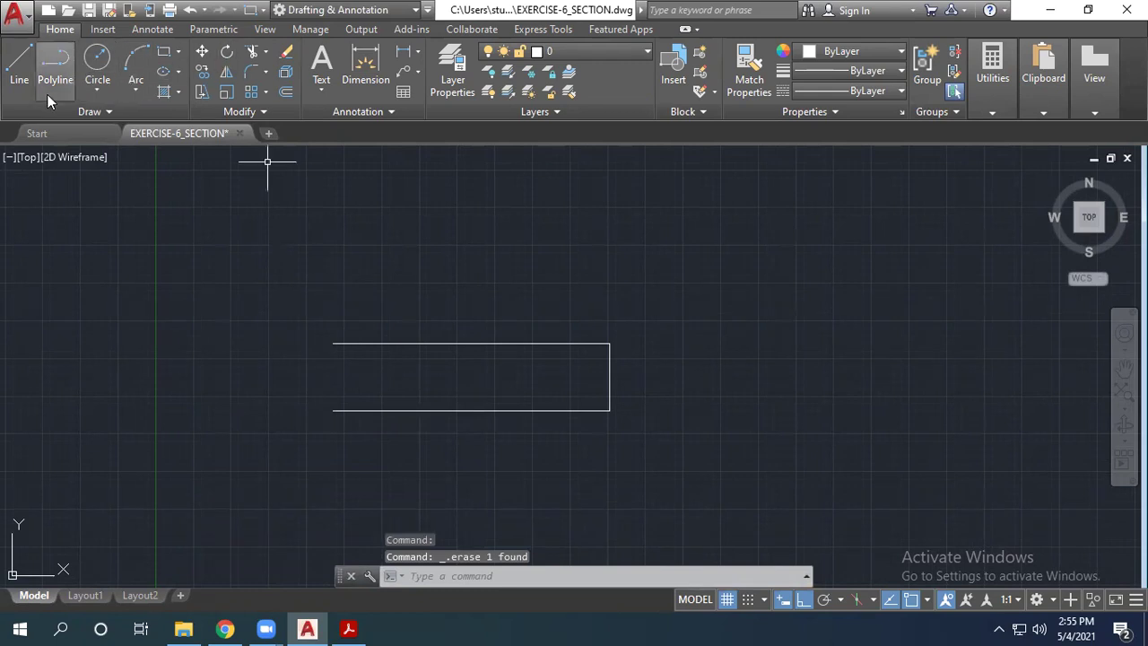
left_click(92, 111)
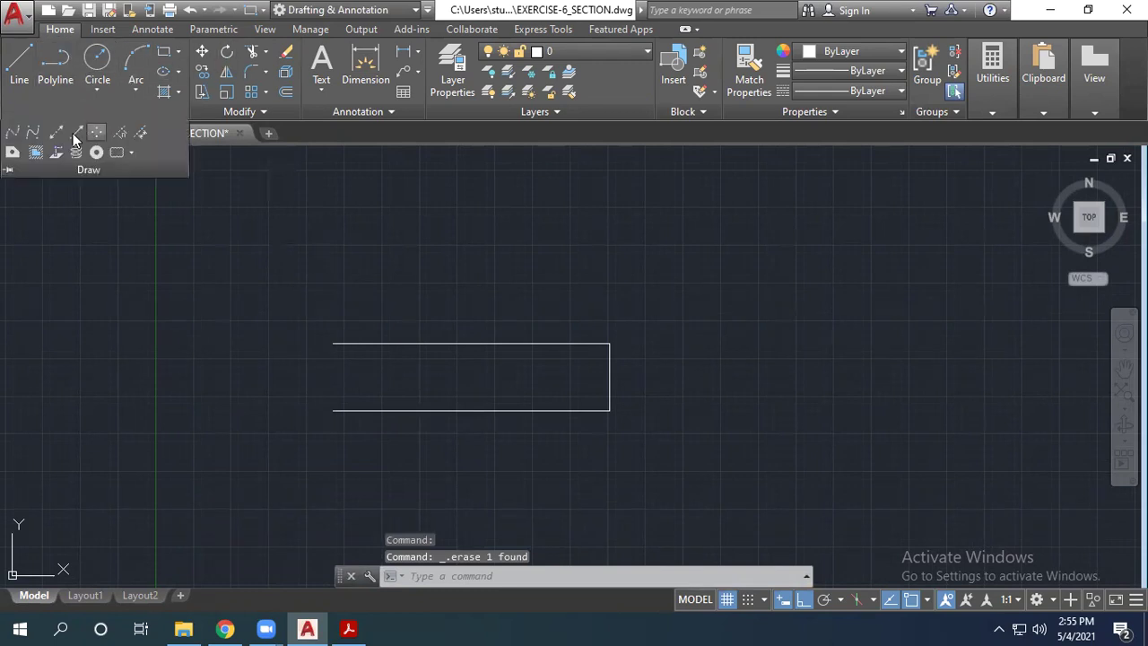
left_click(14, 139)
scroll(410, 359, "up", 2)
left_click(287, 331)
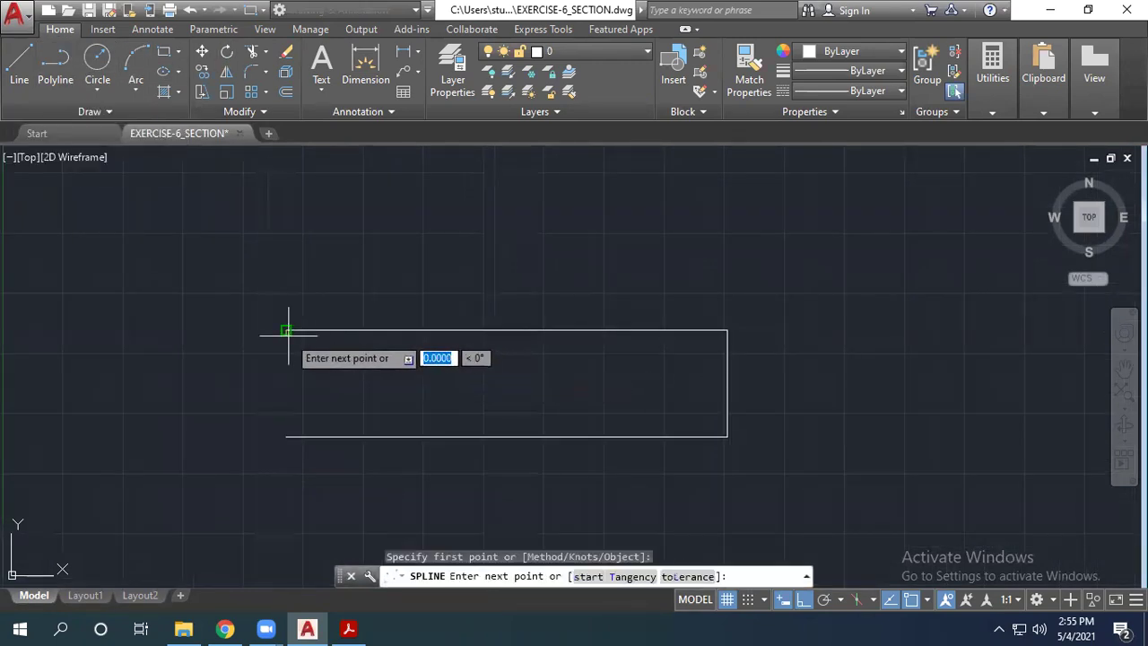
key("F8")
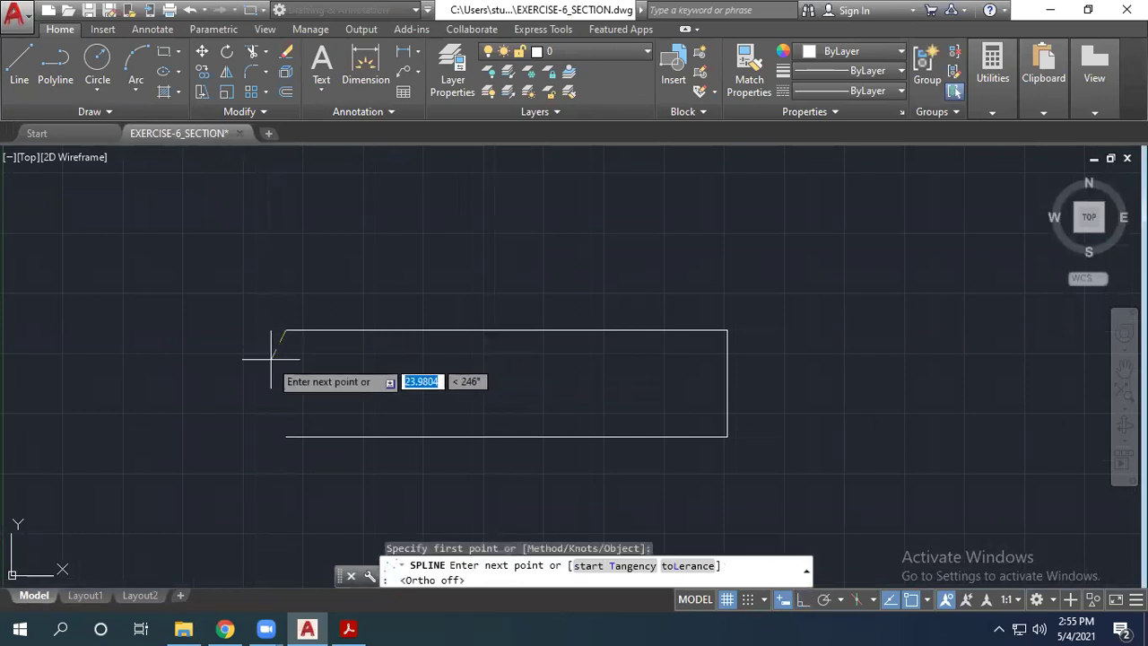
left_click(276, 359)
left_click(299, 378)
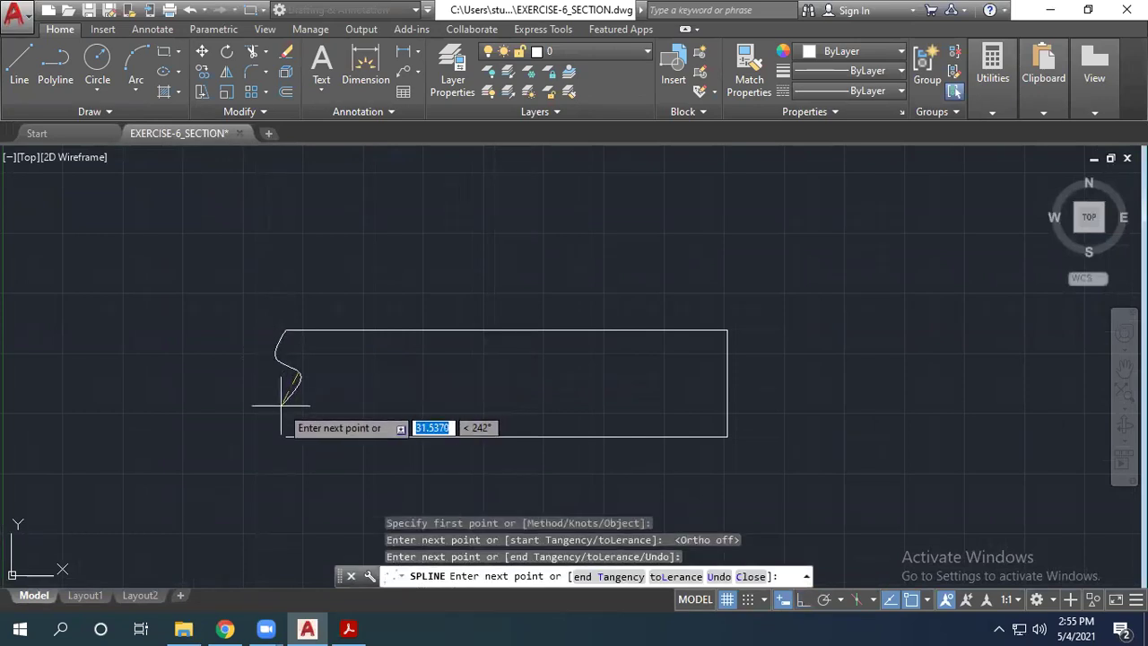
key("Escape")
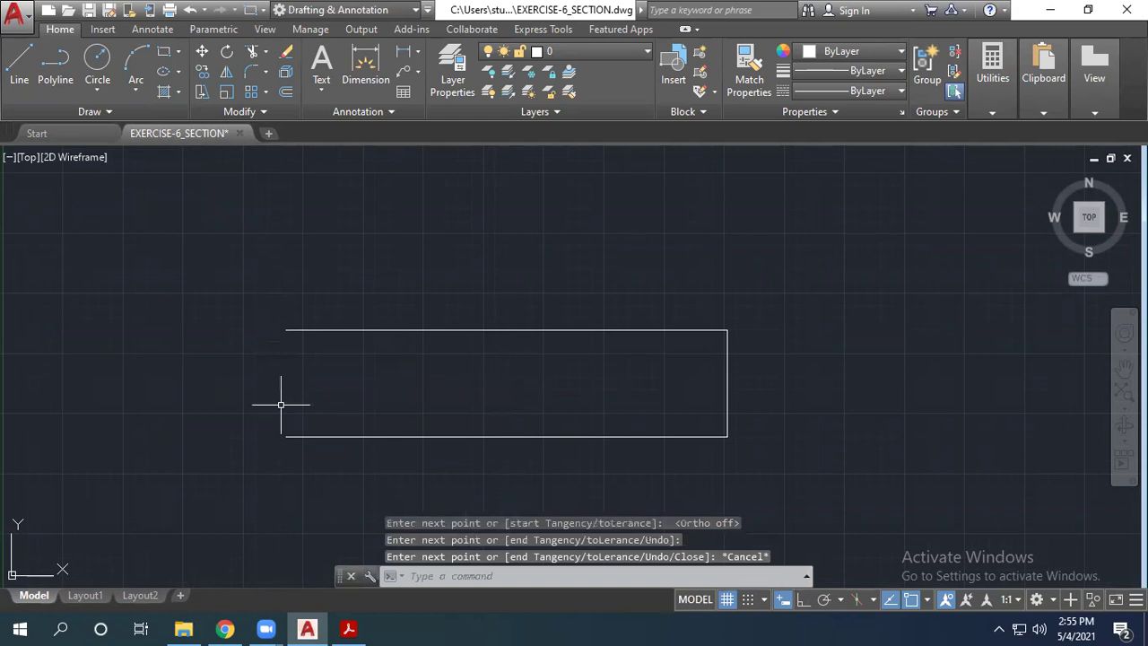
Step: Draw a wavy fit-point spline as the plate's left break line, from the top edge's left end down to the bottom edge
key("Return")
left_click(285, 330)
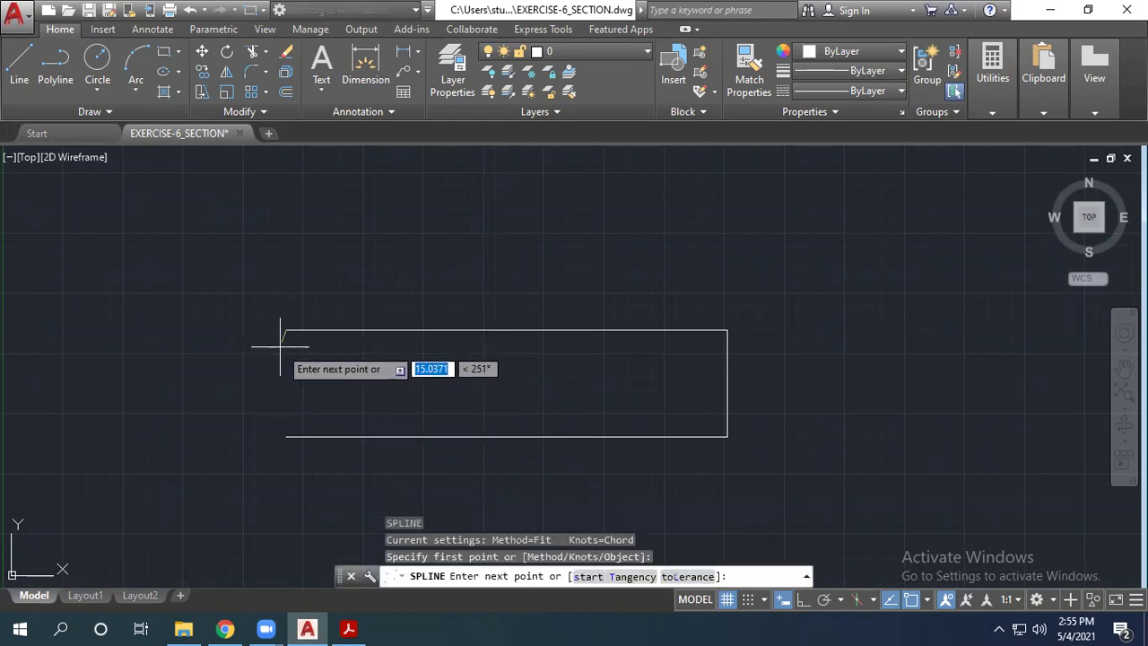
left_click(288, 357)
left_click(278, 388)
left_click(281, 404)
left_click(282, 420)
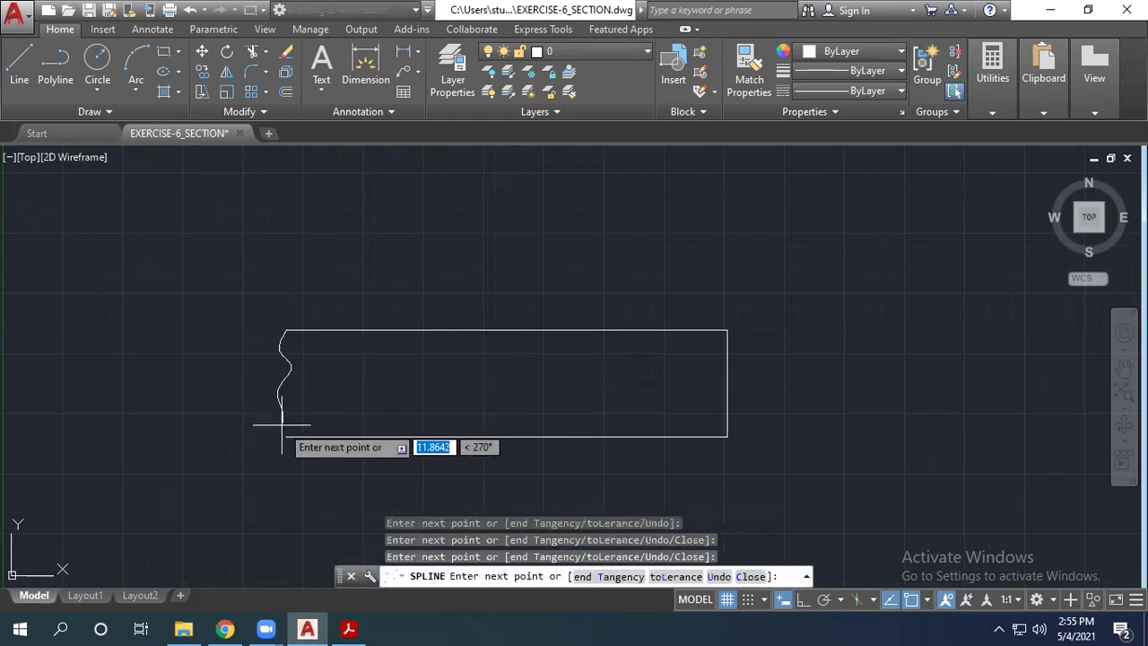
left_click(282, 437)
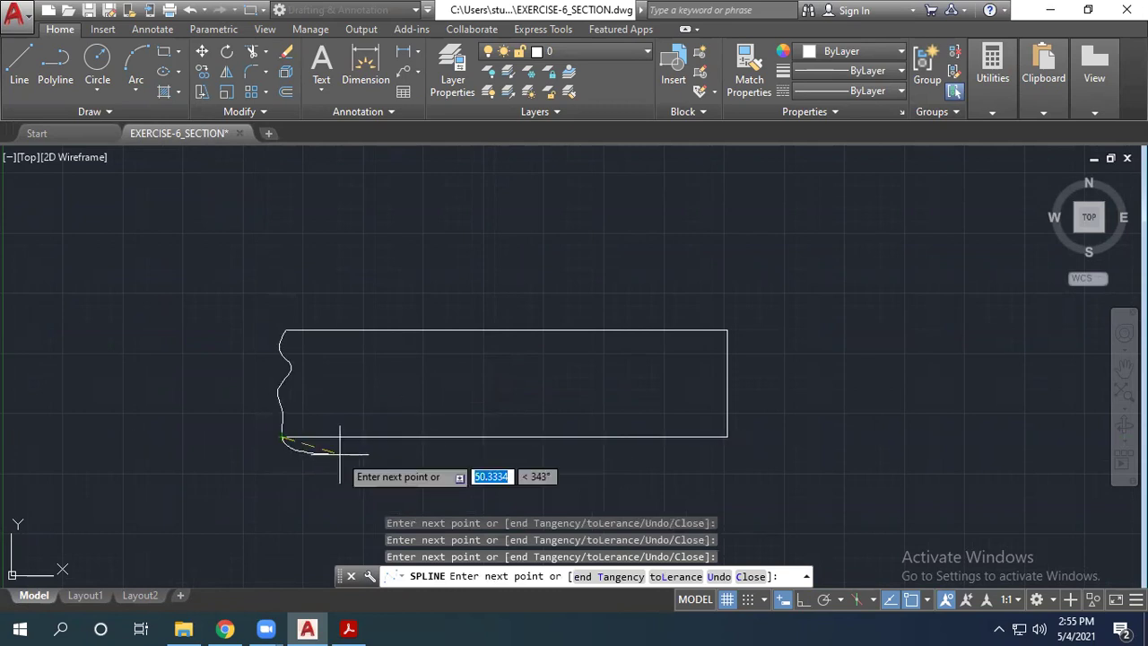
key("Return")
Step: Stretch the left end of the plate's bottom edge to meet the lower end of the break line
left_click(308, 437)
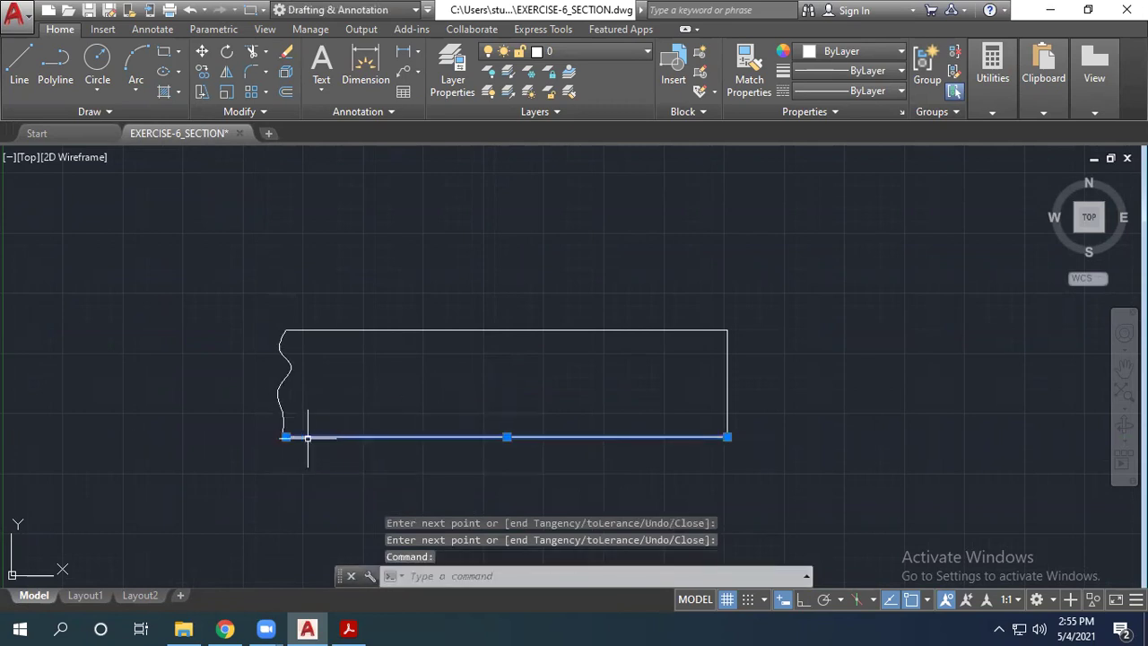
scroll(288, 437, "up", 5)
left_click(251, 440)
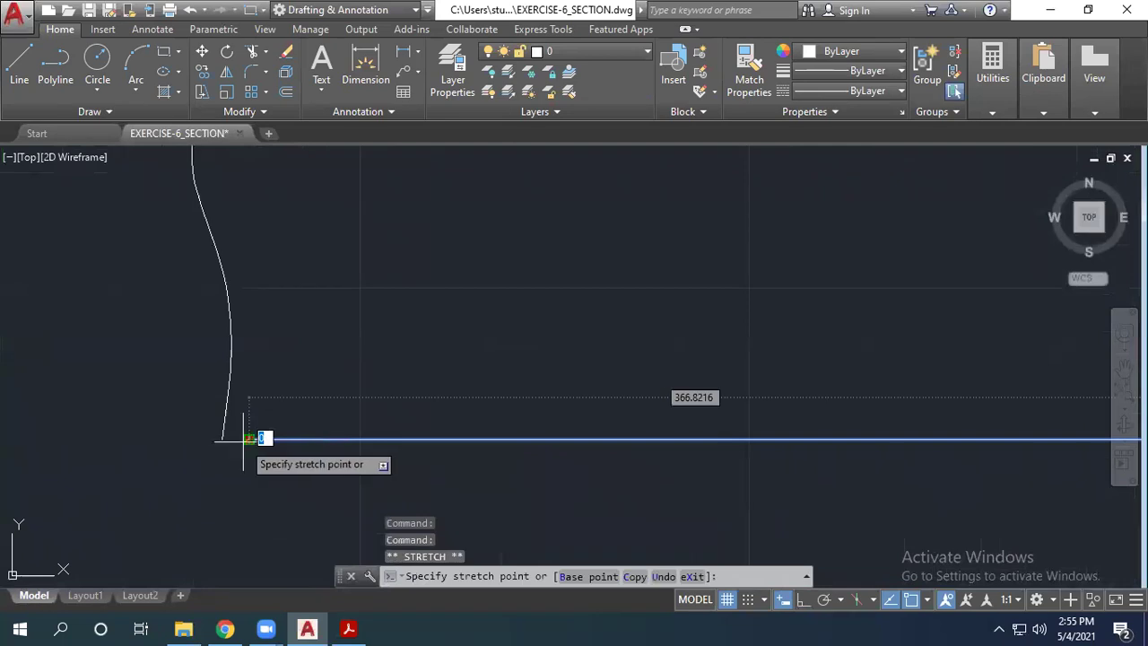
left_click(224, 440)
key("Escape")
Step: Delete the right vertical edge of the plate outline
scroll(224, 440, "down", 4)
scroll(347, 378, "down", 2)
left_click(703, 361)
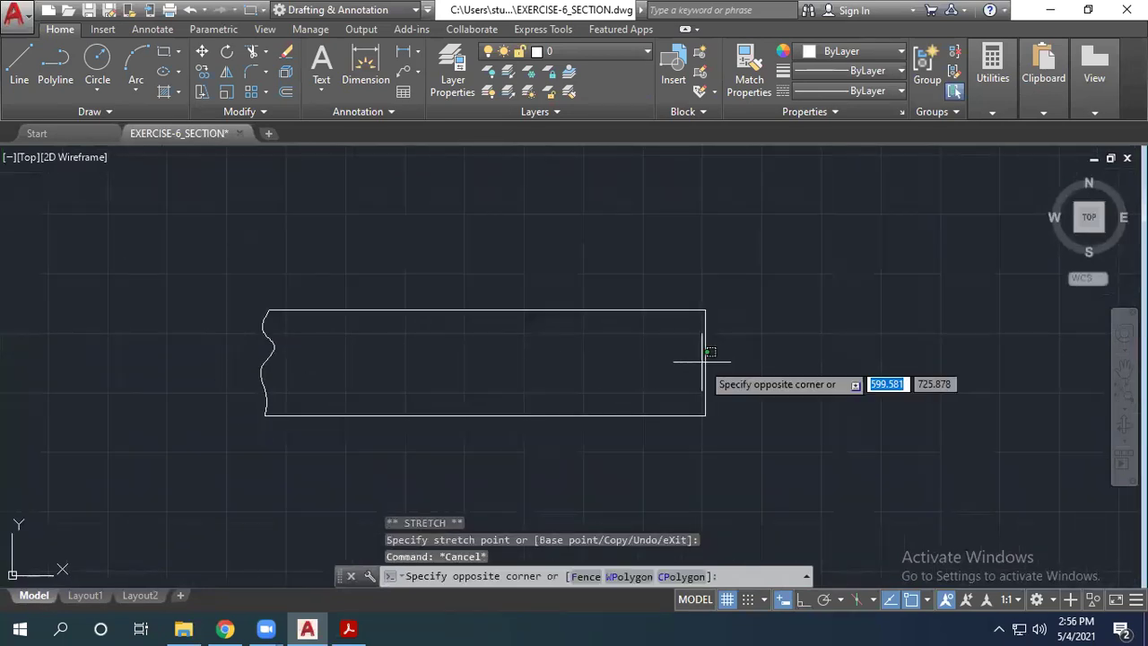
key("Escape")
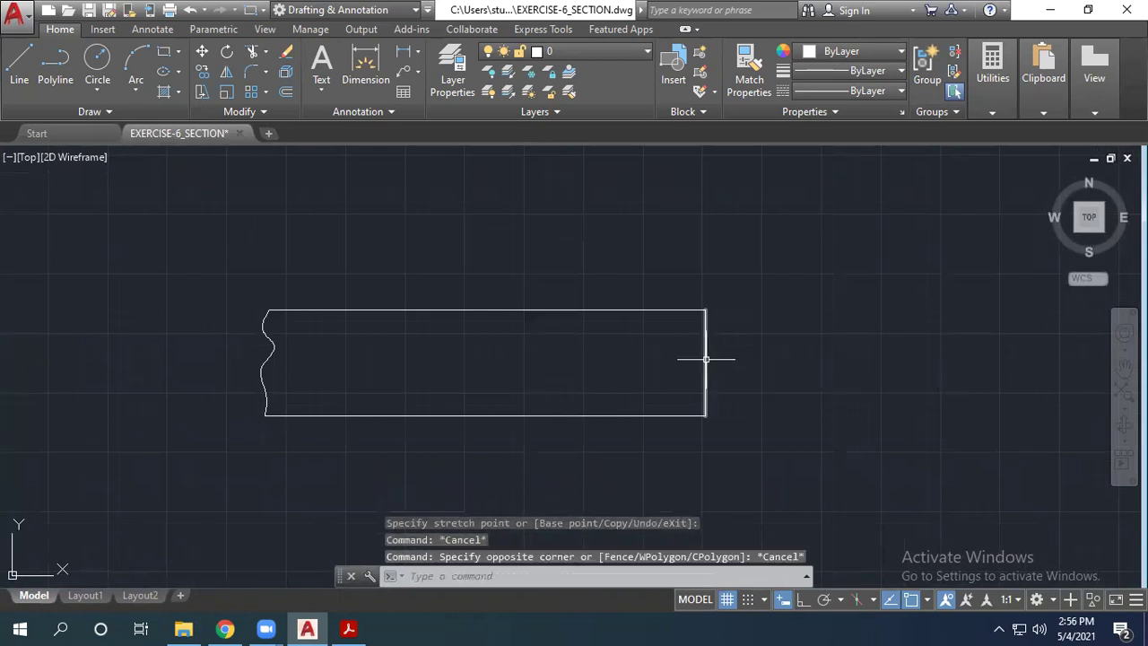
left_click(706, 359)
key("Delete")
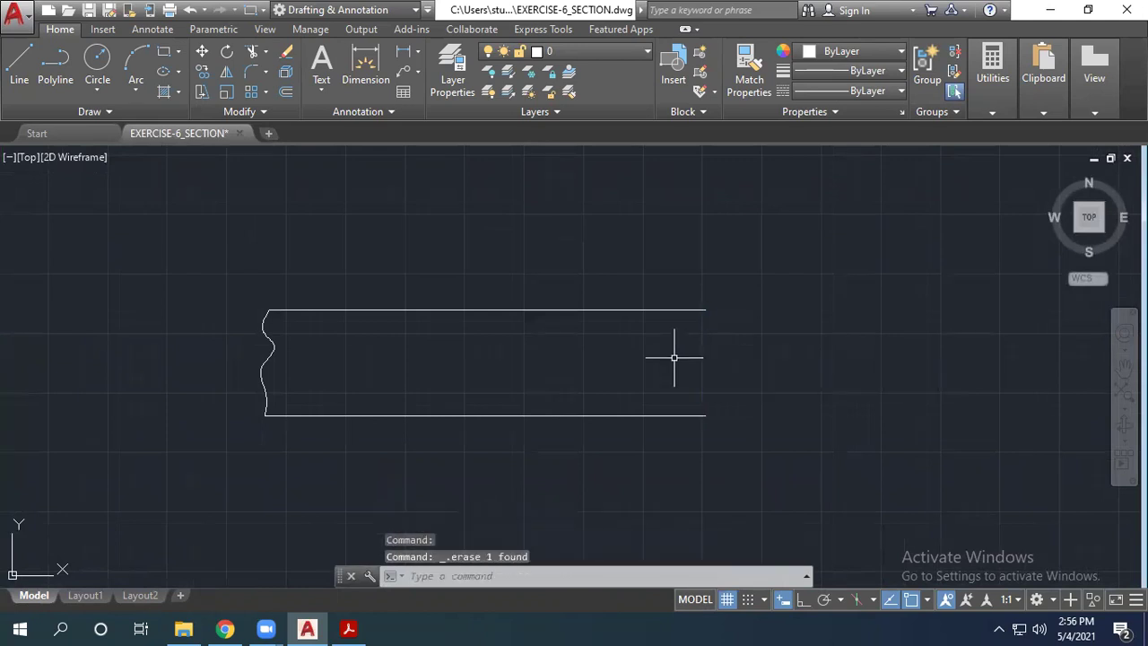
Step: Draw a wavy fit-point spline as the plate's right break line, joining the right ends of the top and bottom edges
left_click(59, 111)
left_click(22, 135)
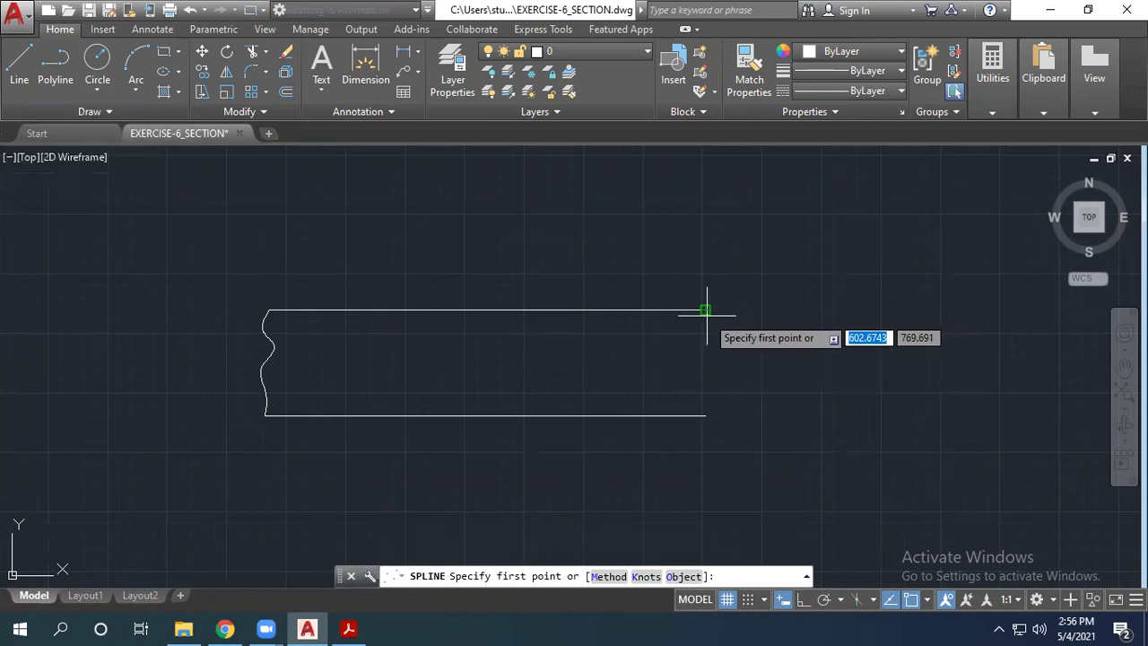
left_click(706, 309)
left_click(712, 334)
left_click(708, 356)
left_click(713, 371)
left_click(703, 387)
left_click(707, 402)
left_click(706, 414)
key("Return")
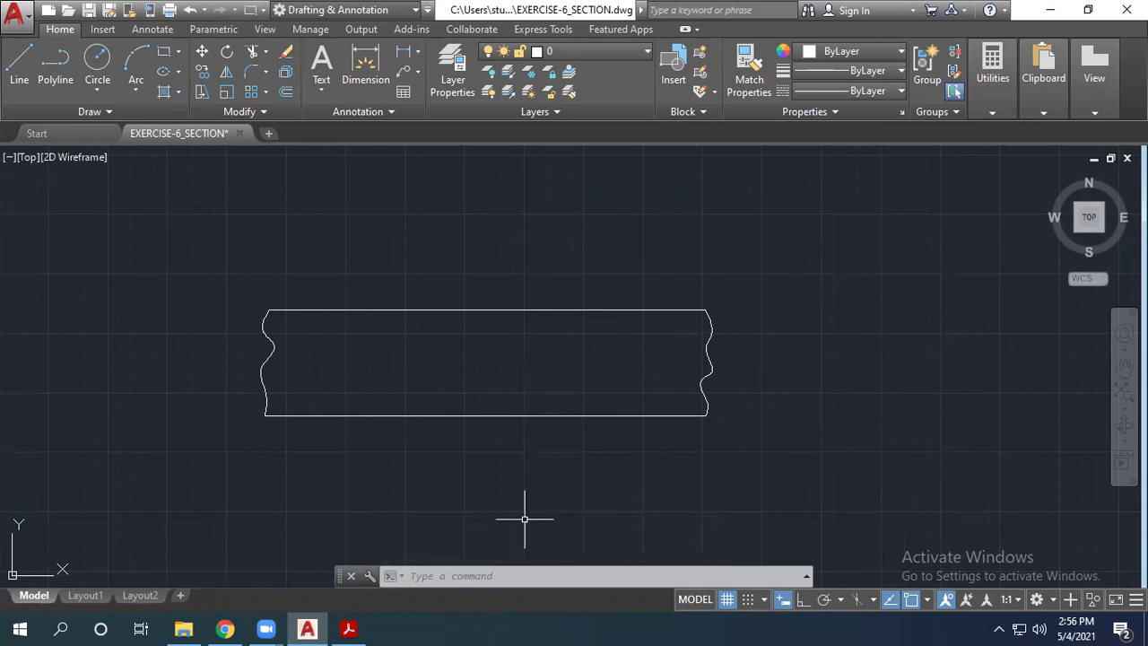
Step: Check the butt weld figure in the Acrobat lab manual, then return to the AutoCAD drawing
left_click(363, 628)
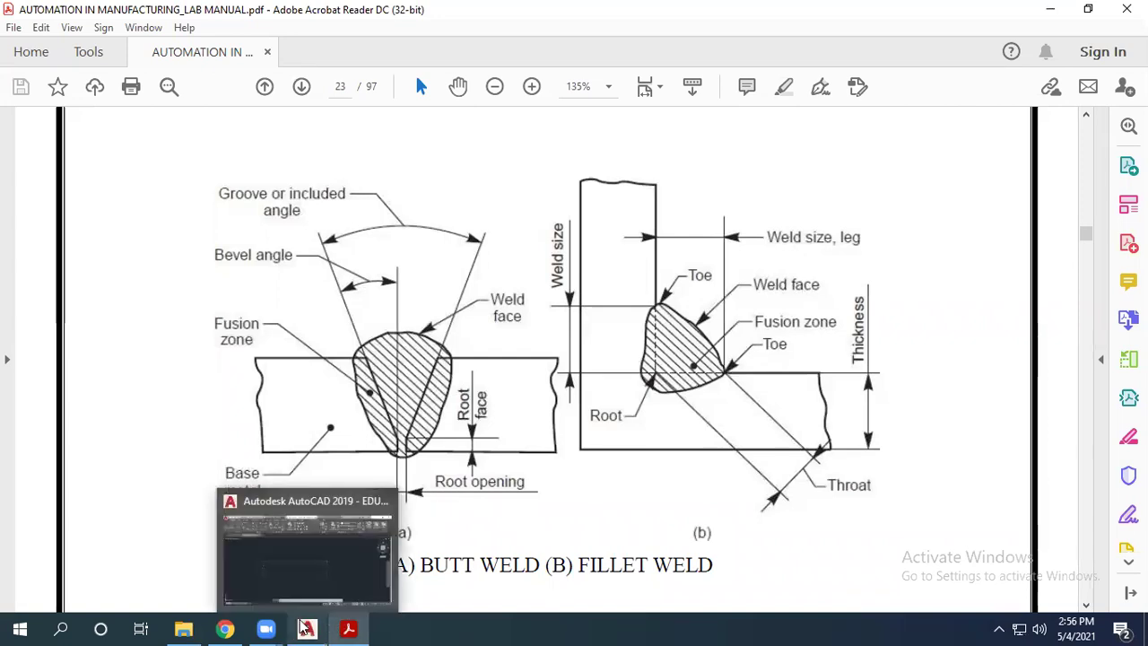
left_click(287, 547)
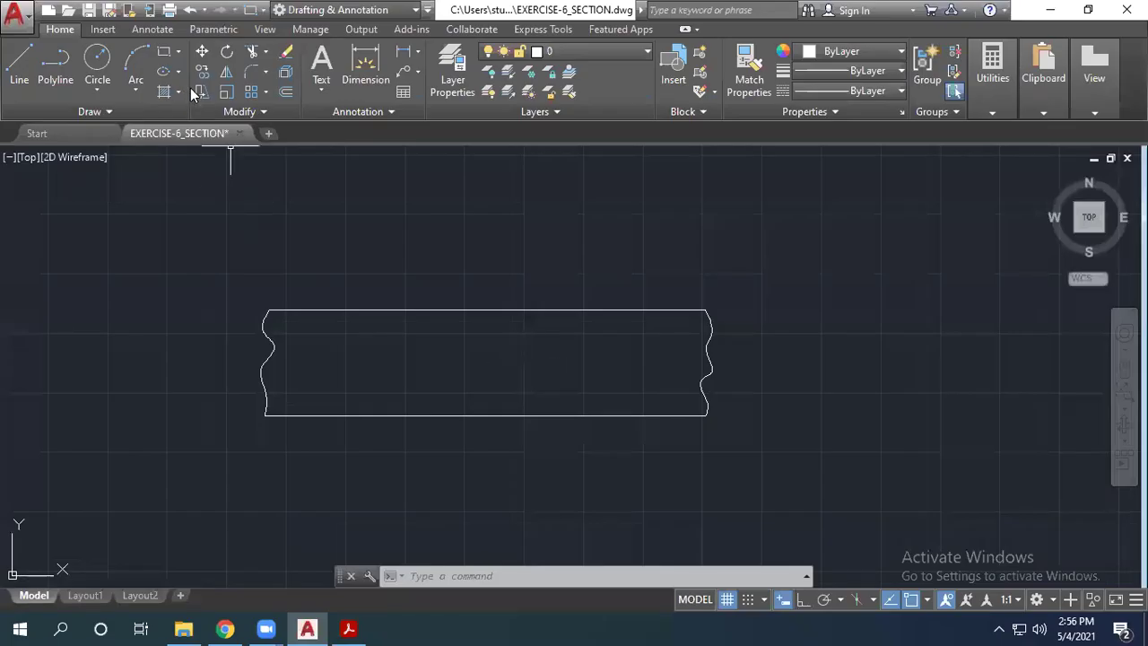
left_click(19, 64)
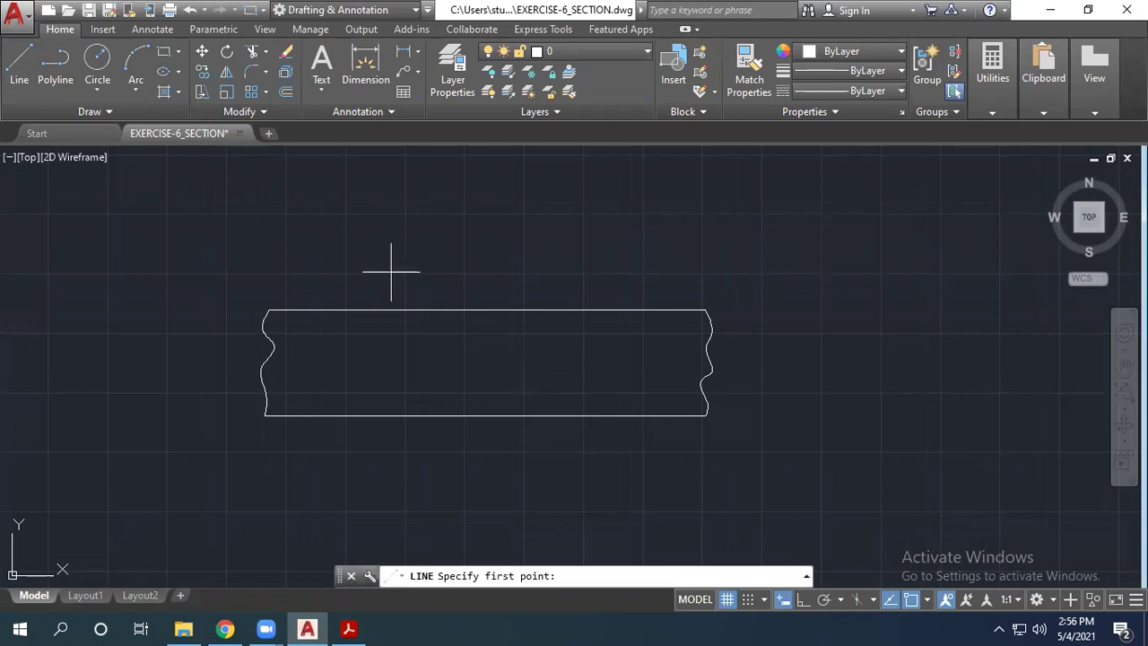
left_click(54, 113)
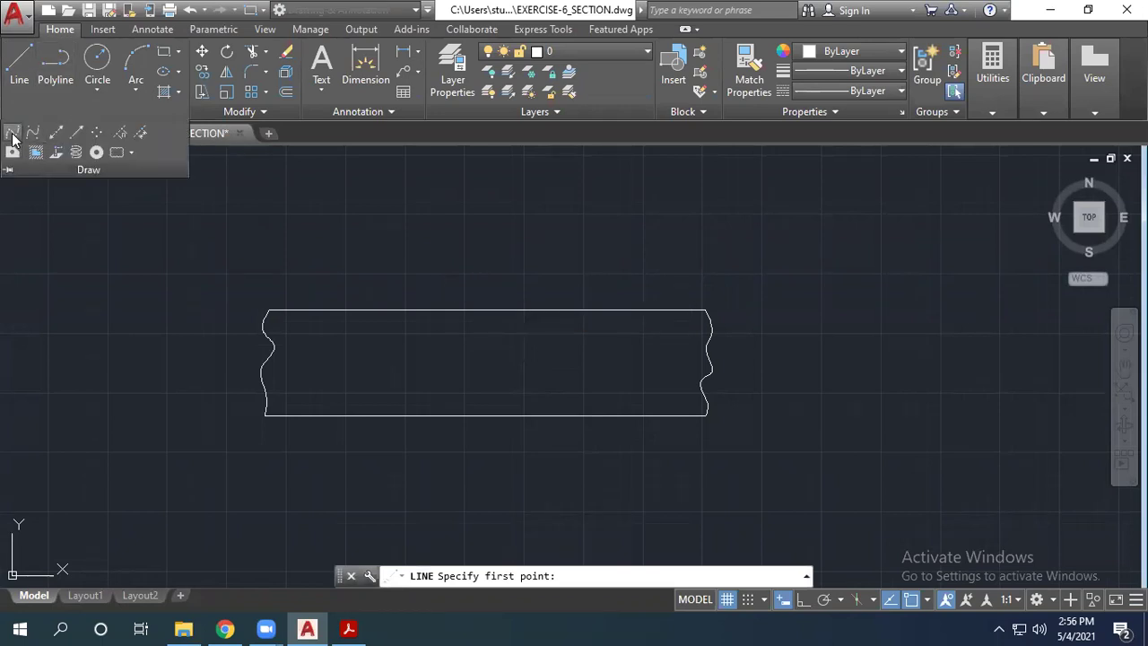
left_click(12, 132)
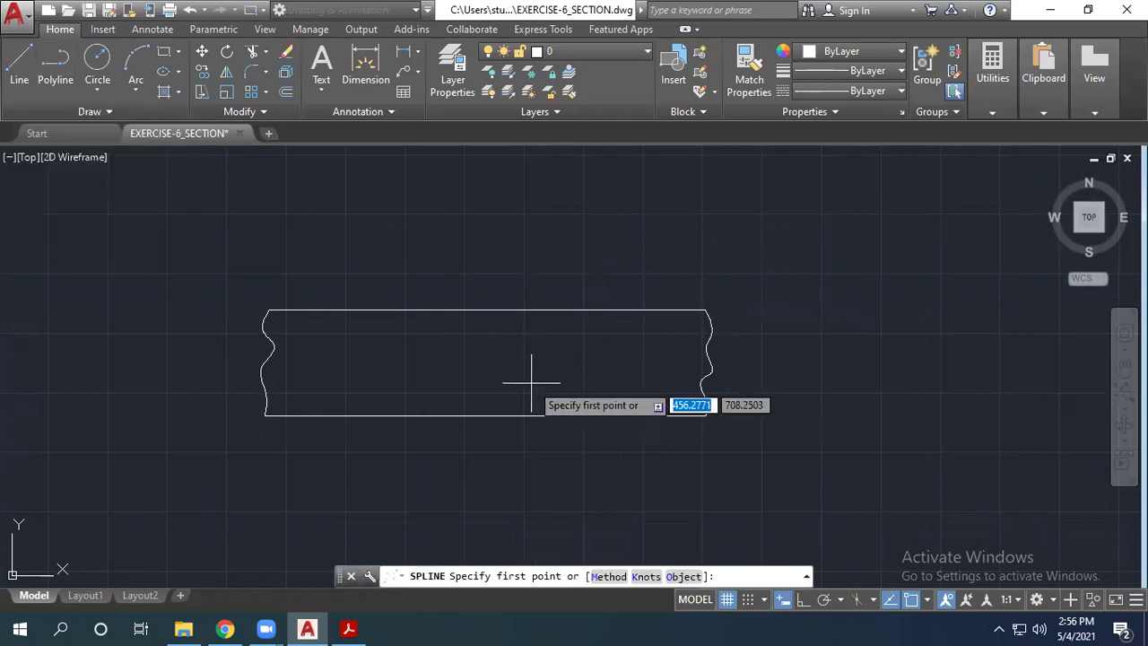
left_click(102, 113)
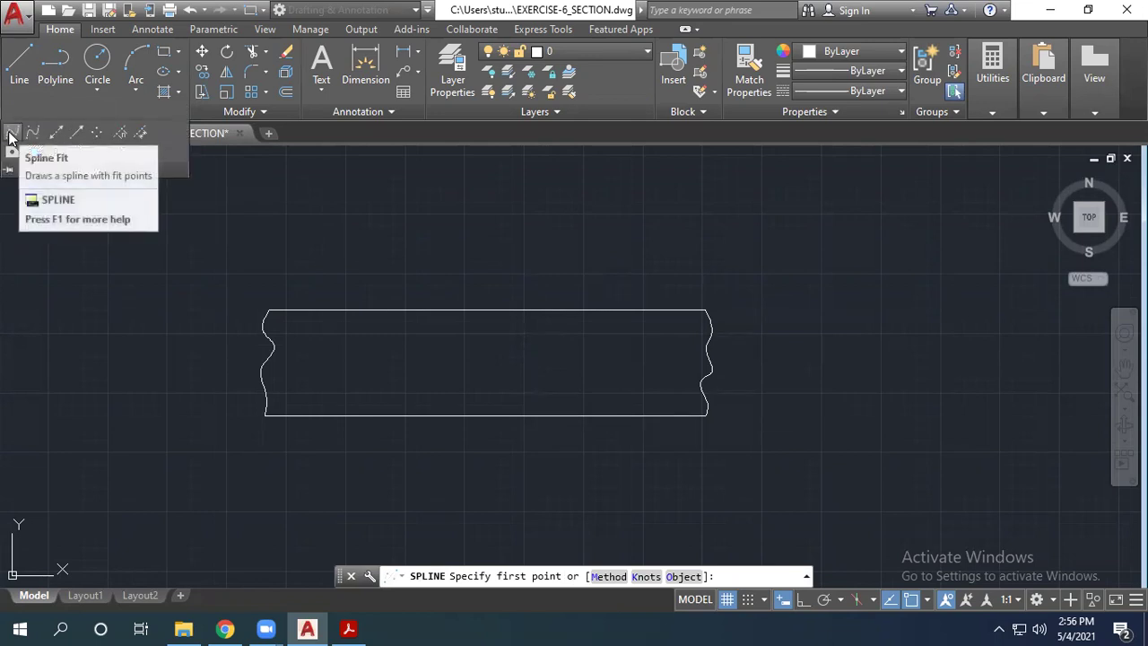
left_click(11, 134)
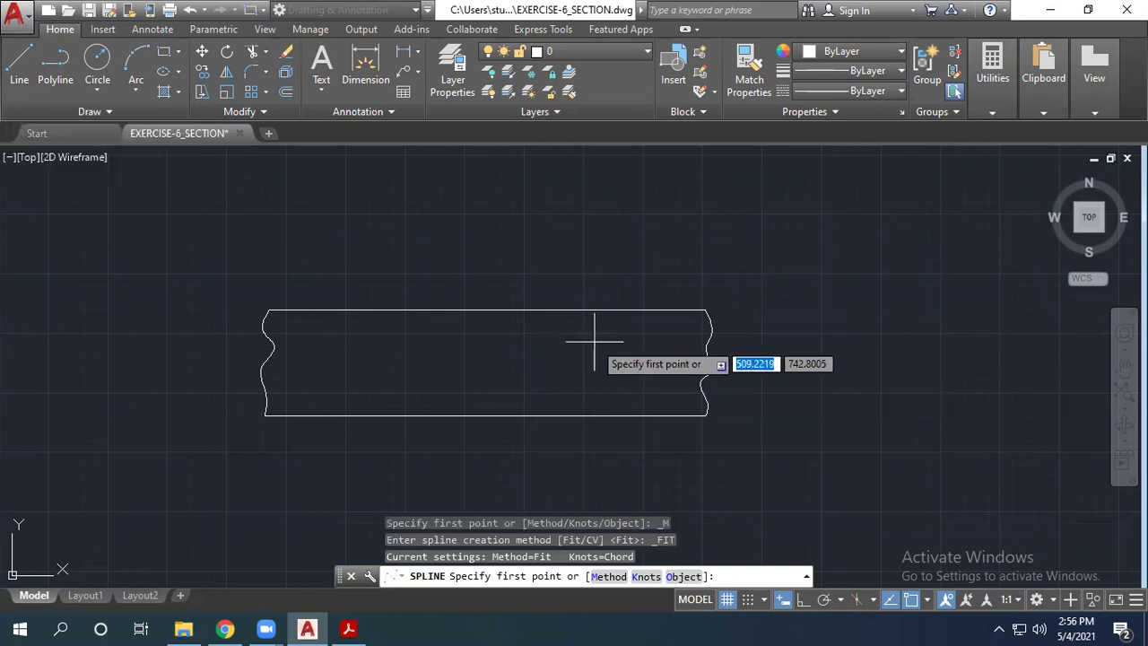
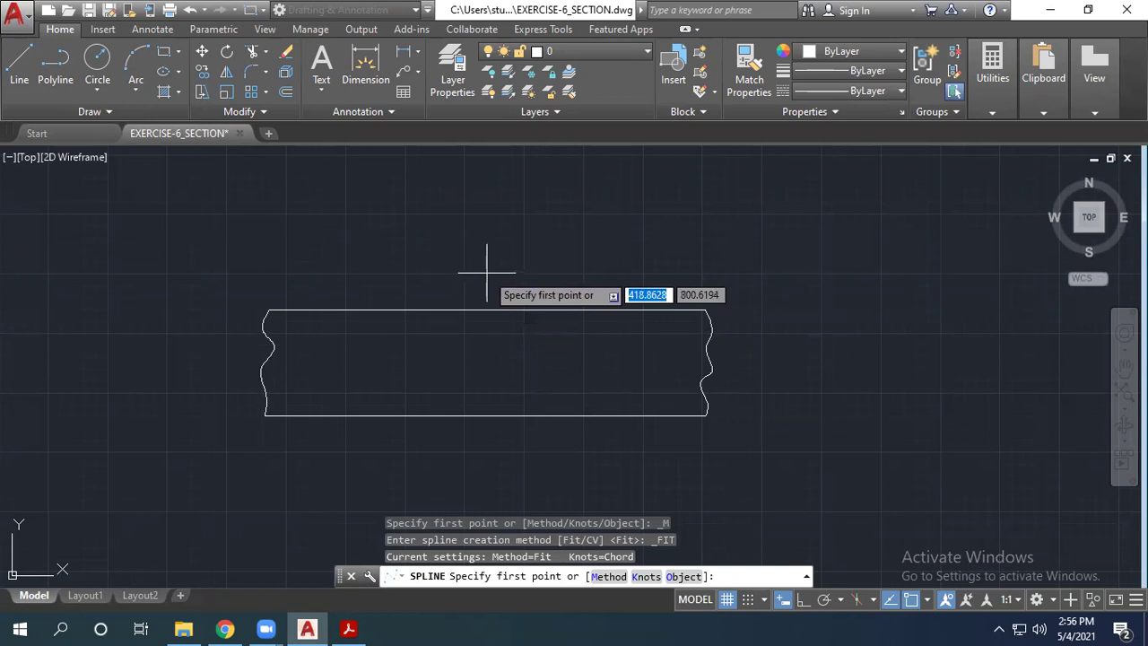
left_click(487, 279)
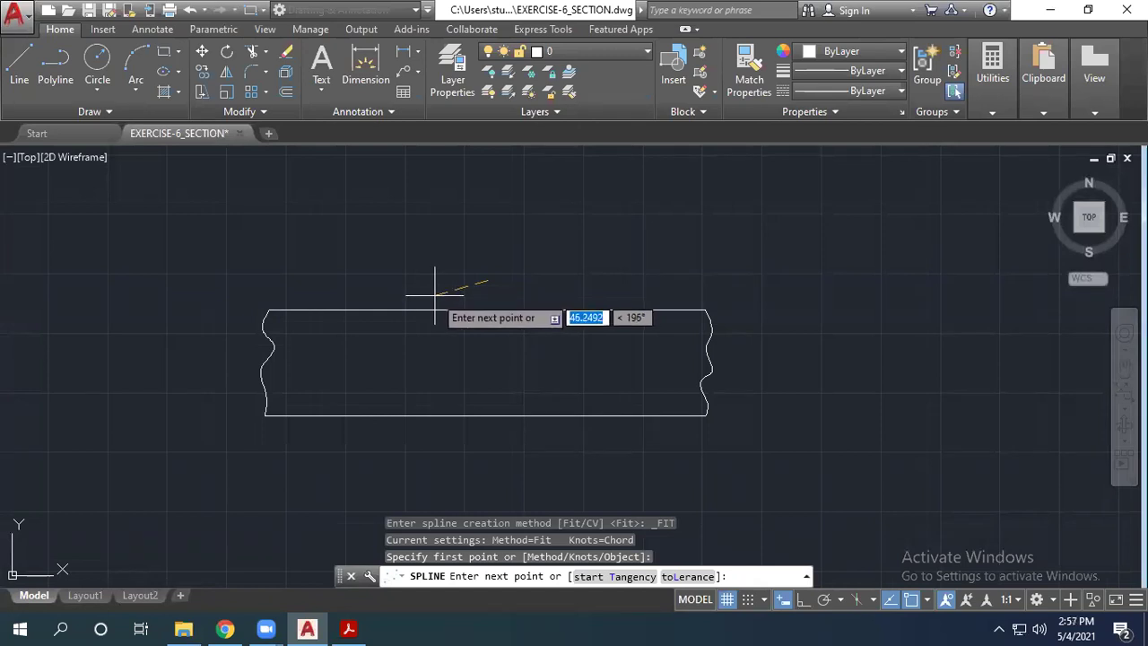
left_click(420, 291)
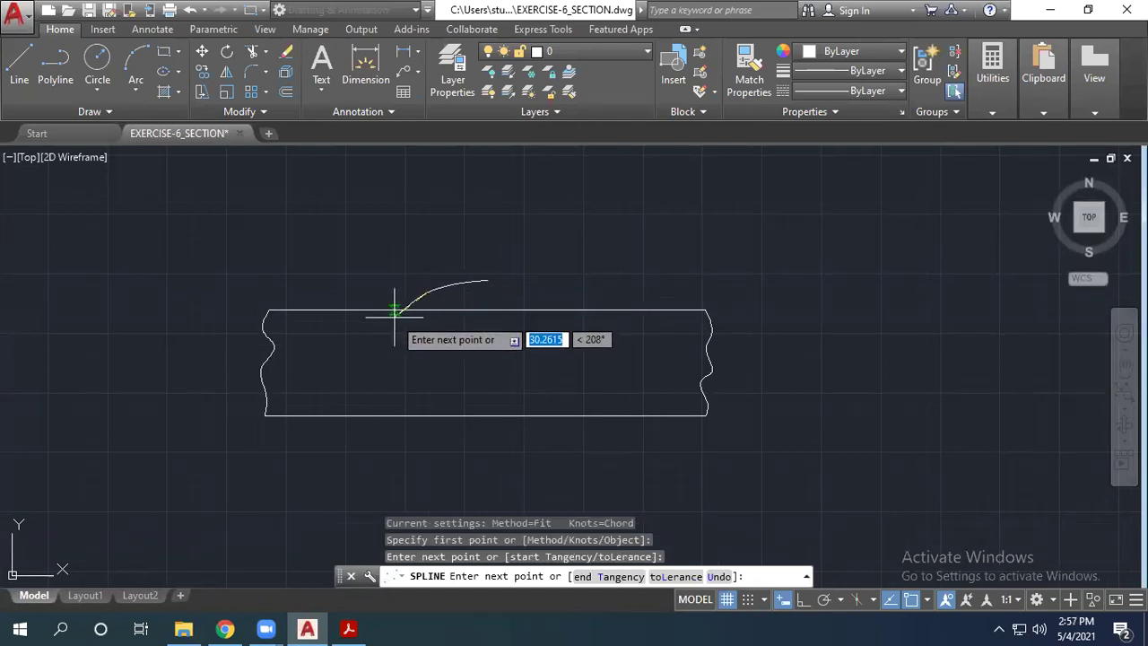
left_click(395, 312)
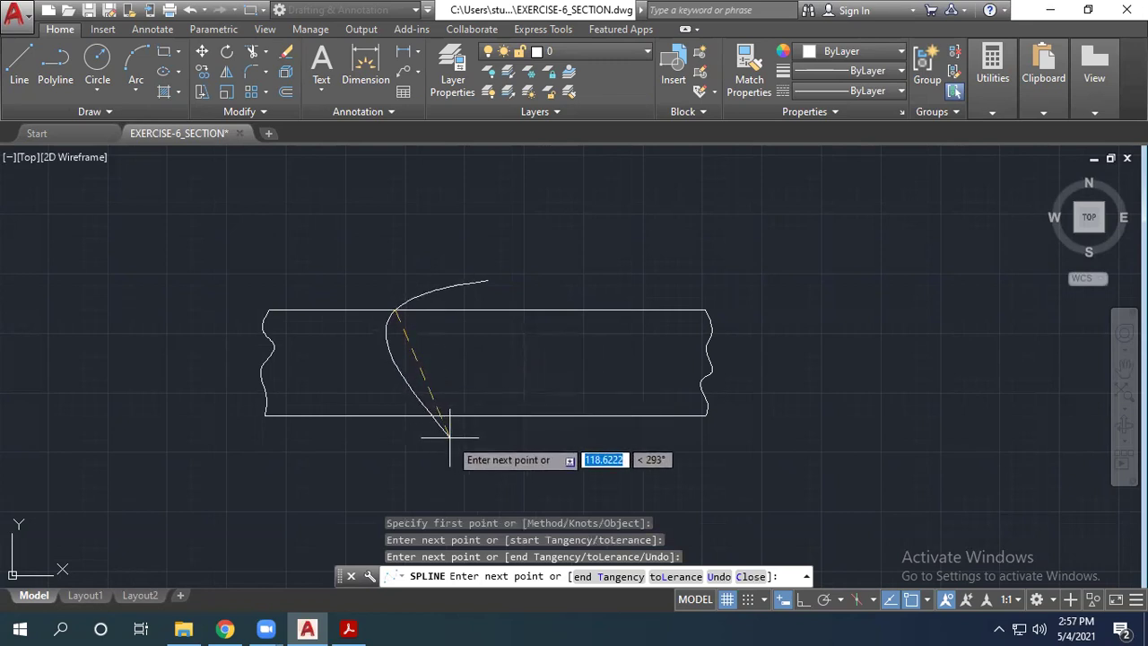
left_click(418, 328)
left_click(424, 372)
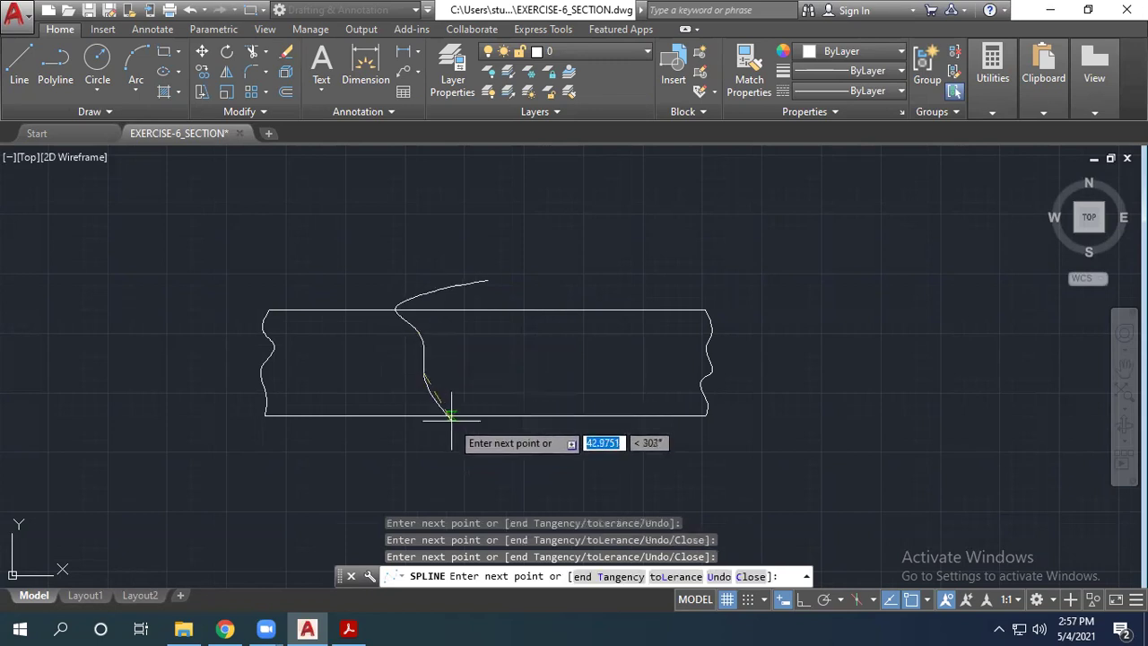
left_click(480, 450)
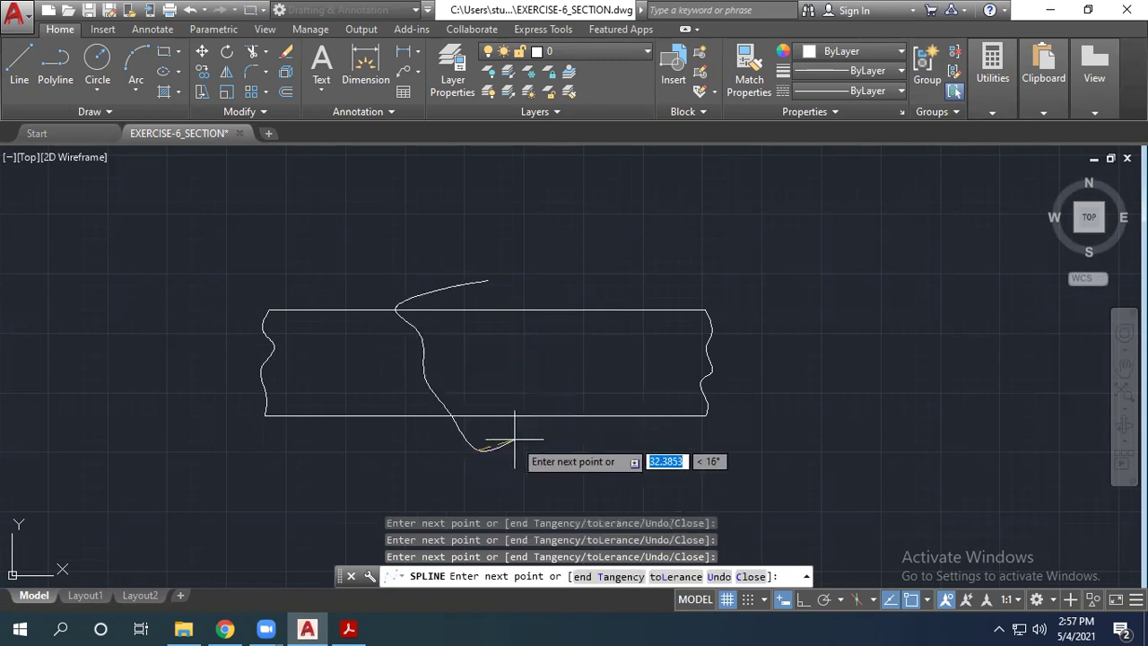
key("Escape")
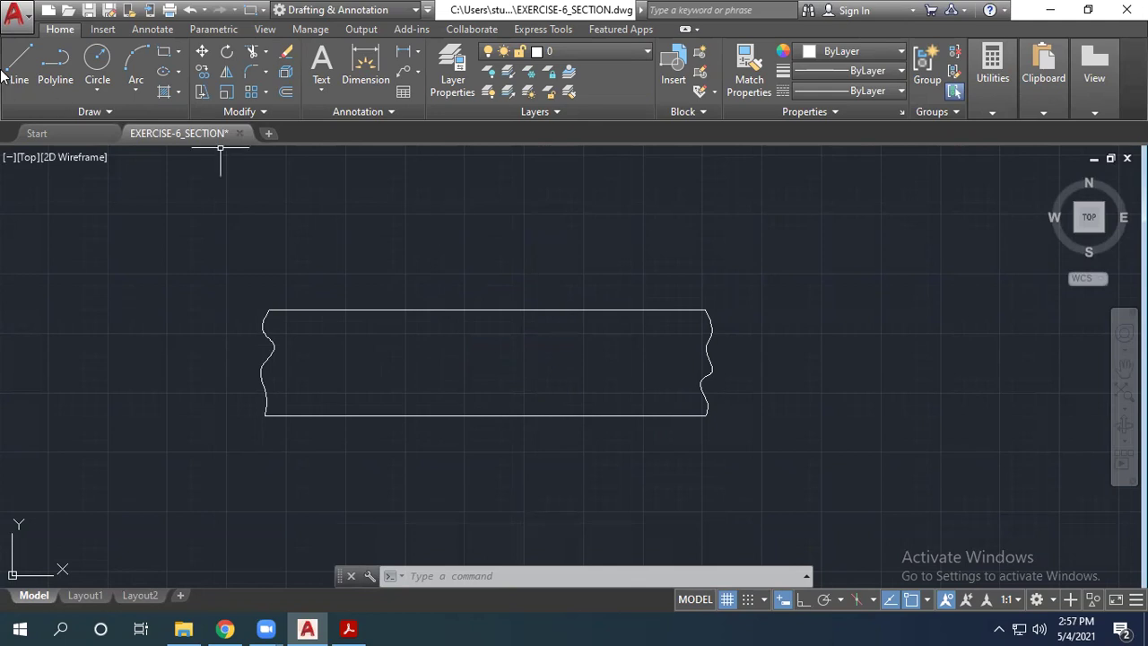
Step: Start a polyline above the plate's top edge, curving left and down towards that edge, and undo the misplaced vertical segment
left_click(56, 71)
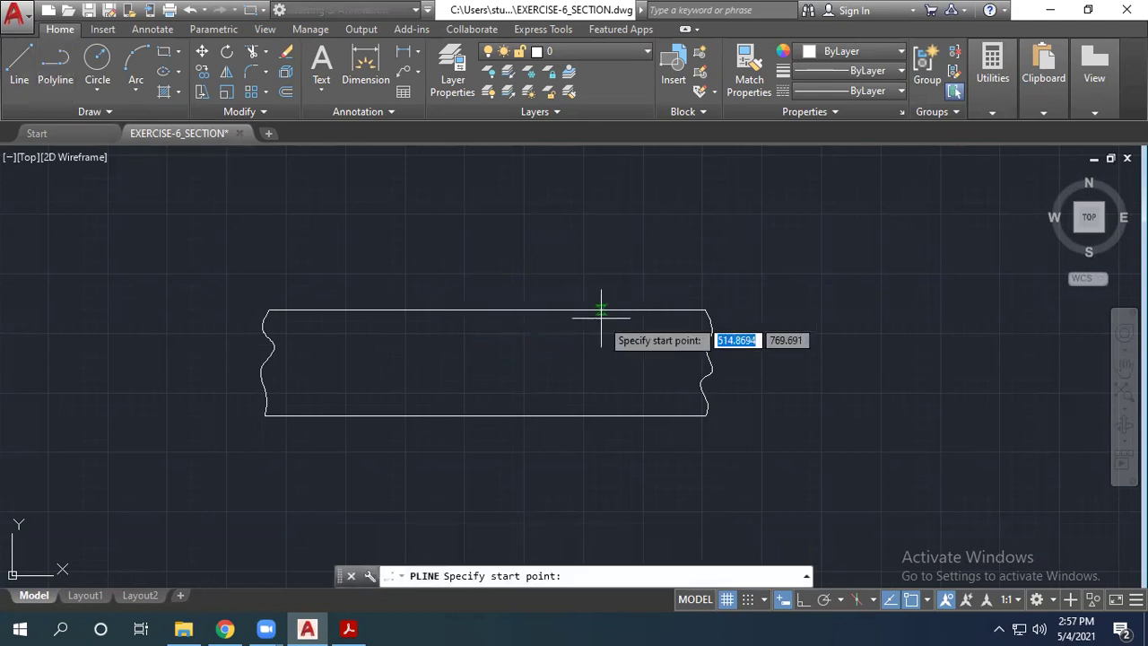
left_click(457, 279)
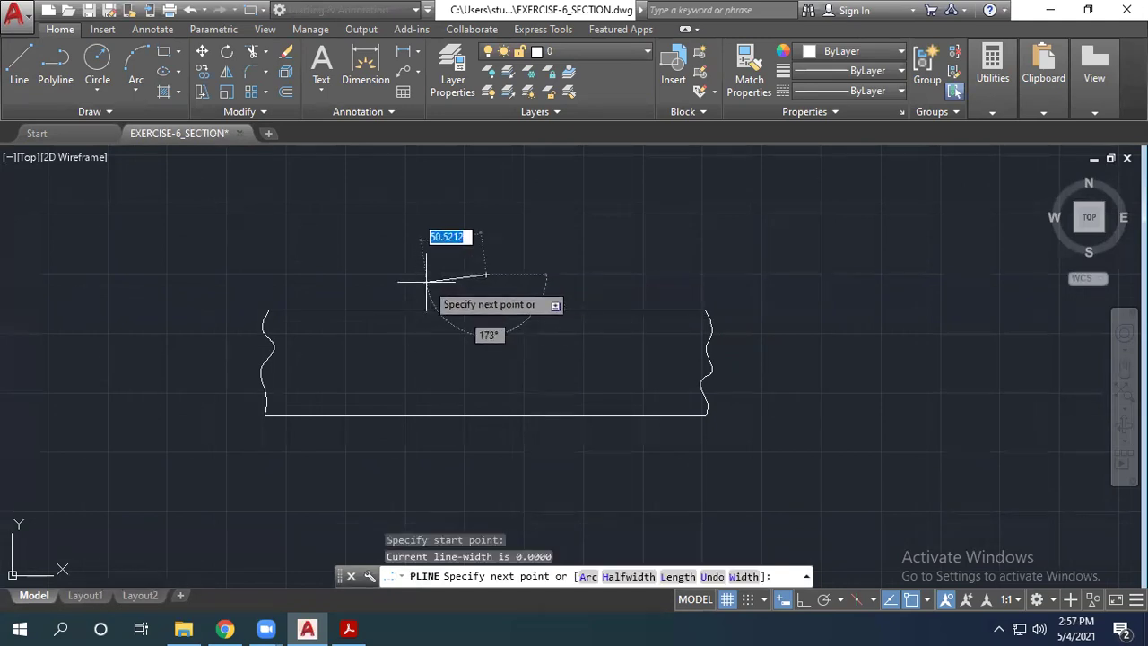
left_click(443, 276)
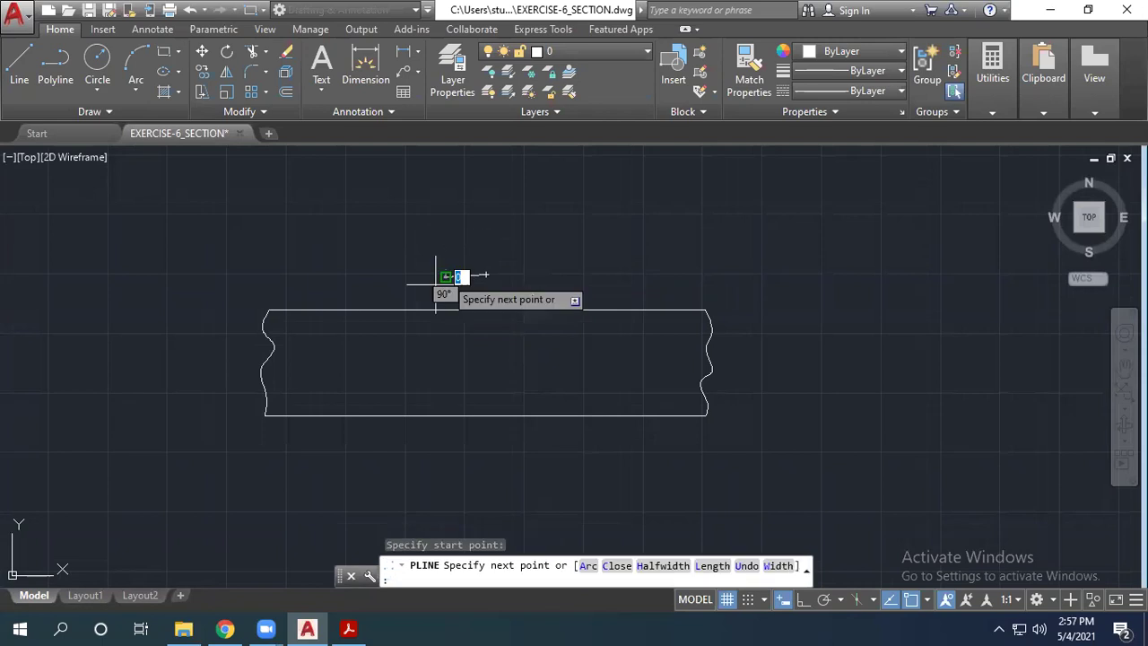
left_click(424, 292)
left_click(423, 309)
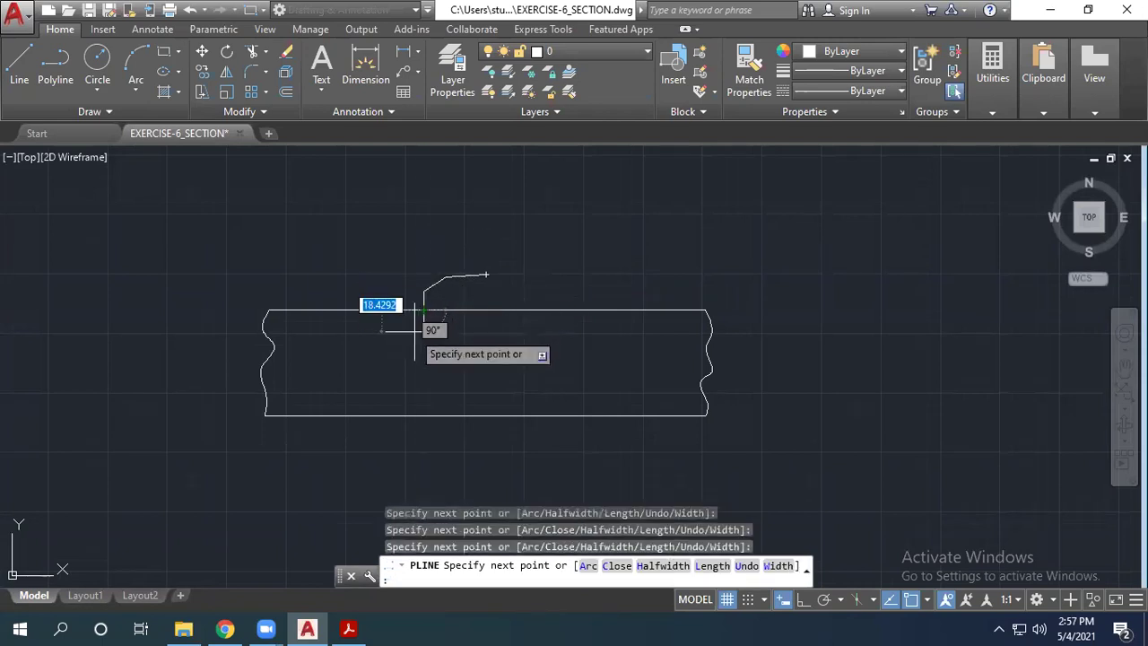
type("u")
key("Return")
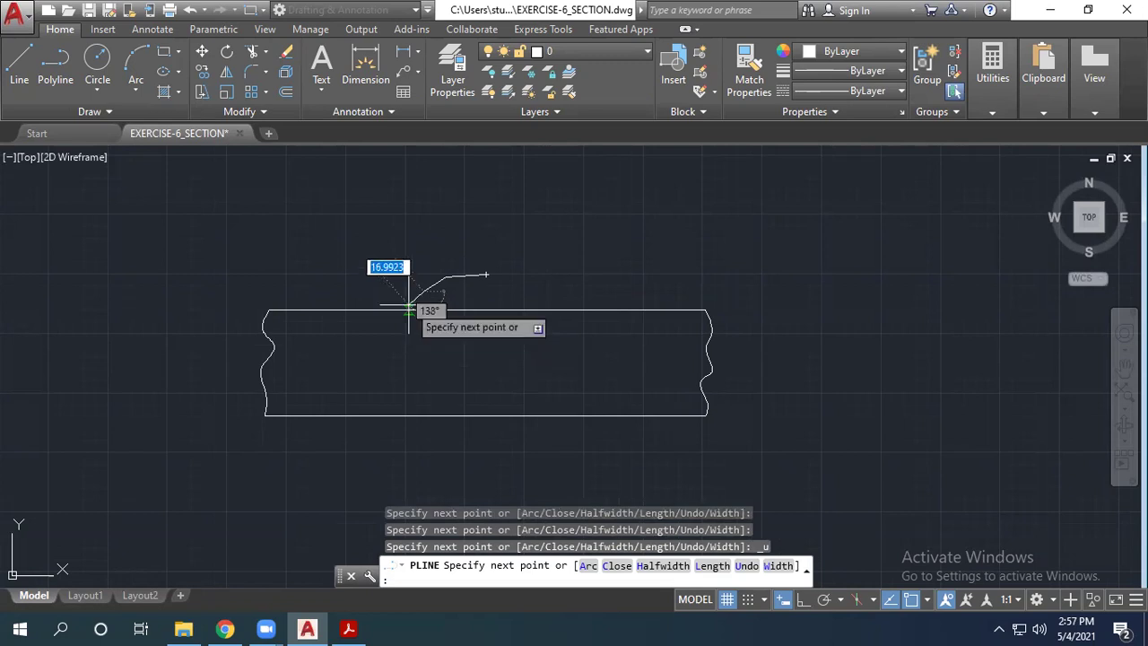
Step: Continue the polyline down through the plate, slanting inward to just above the bottom edge, undoing misplaced points
scroll(411, 306, "up", 3)
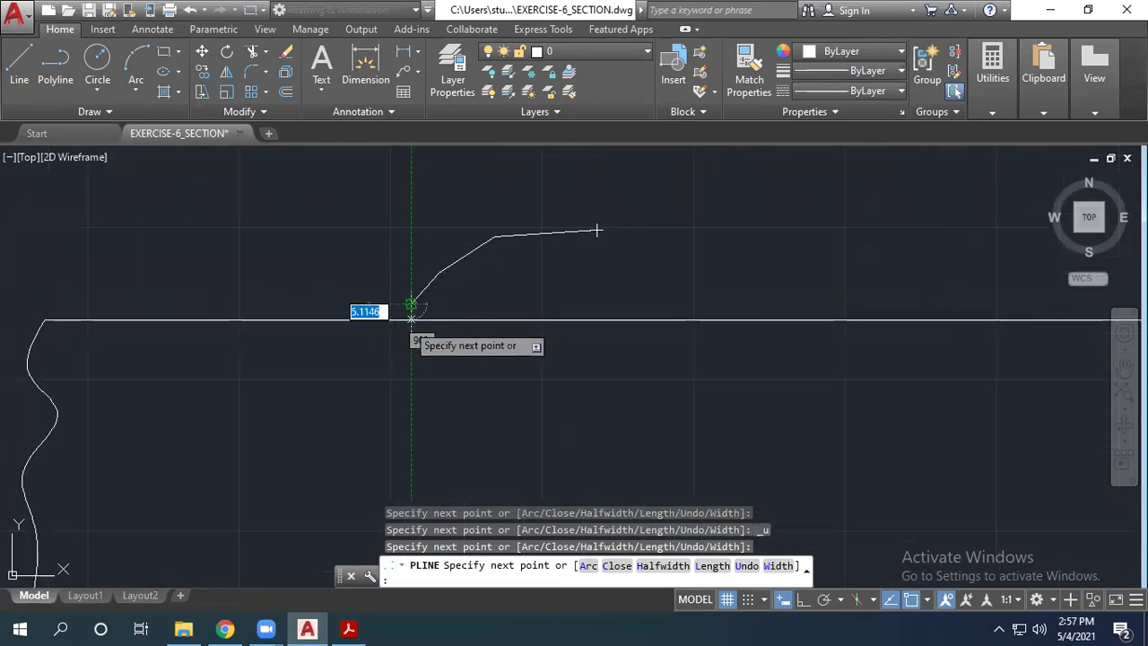
scroll(392, 347, "down", 2)
scroll(416, 376, "down", 3)
scroll(414, 379, "up", 2)
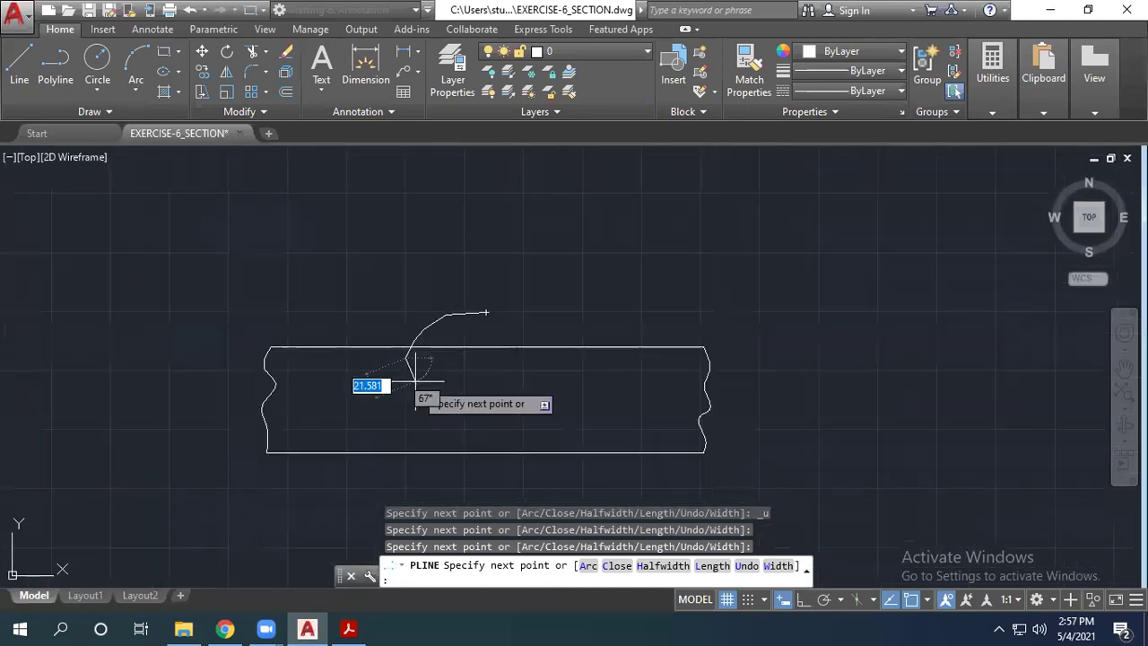
left_click(431, 427)
key("ctrl+z")
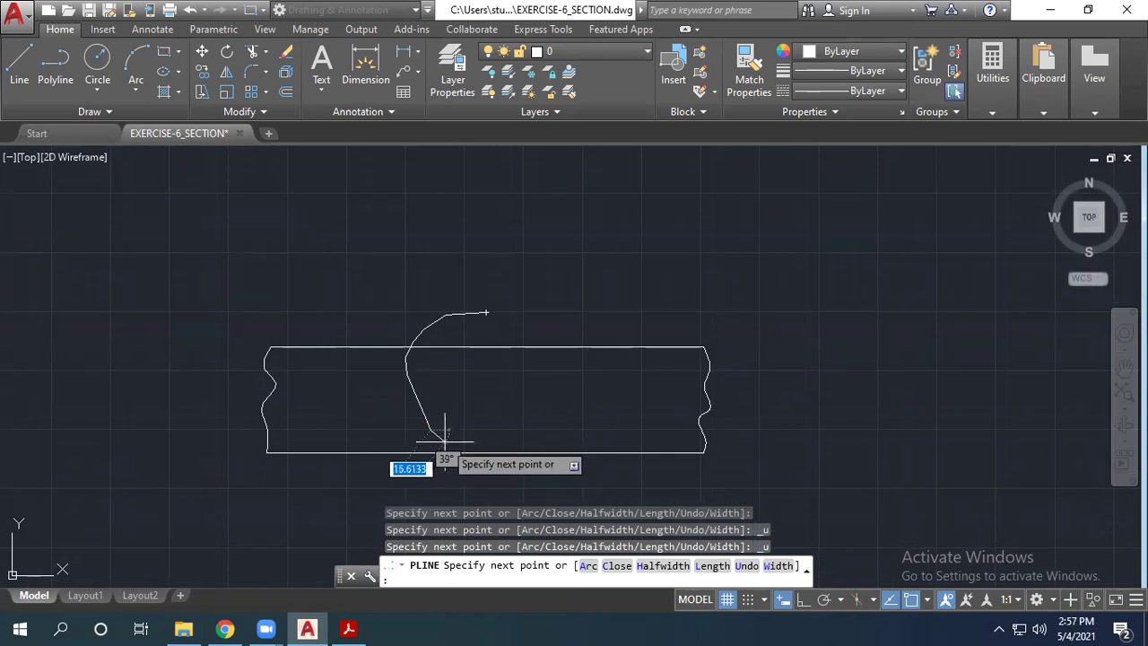
Step: Extend the polyline across the plate's bottom edge, ending it below the plate directly under its start point
scroll(443, 437, "up", 4)
scroll(467, 467, "down", 4)
scroll(482, 471, "down", 4)
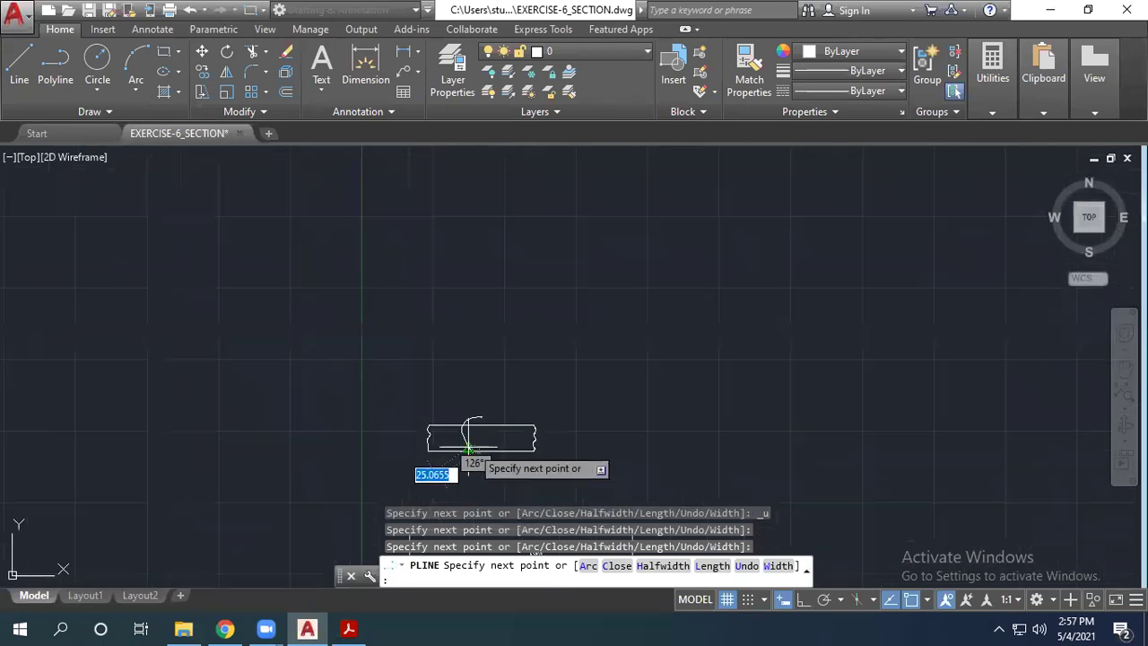
scroll(482, 463, "up", 3)
scroll(469, 446, "up", 4)
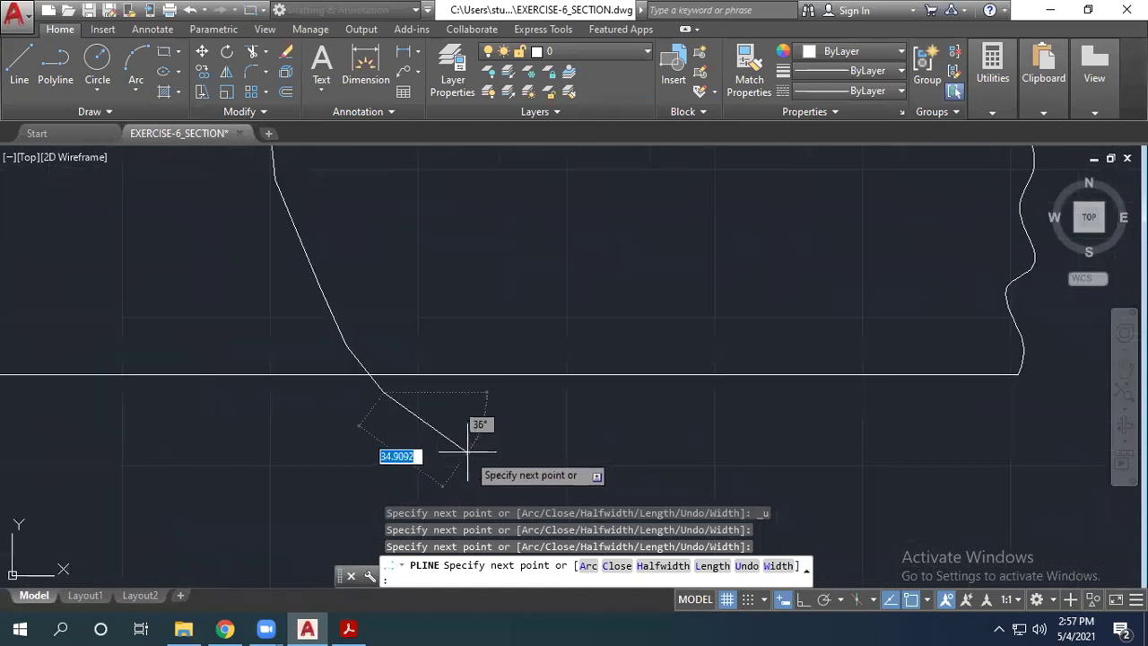
scroll(475, 462, "down", 4)
scroll(482, 463, "up", 2)
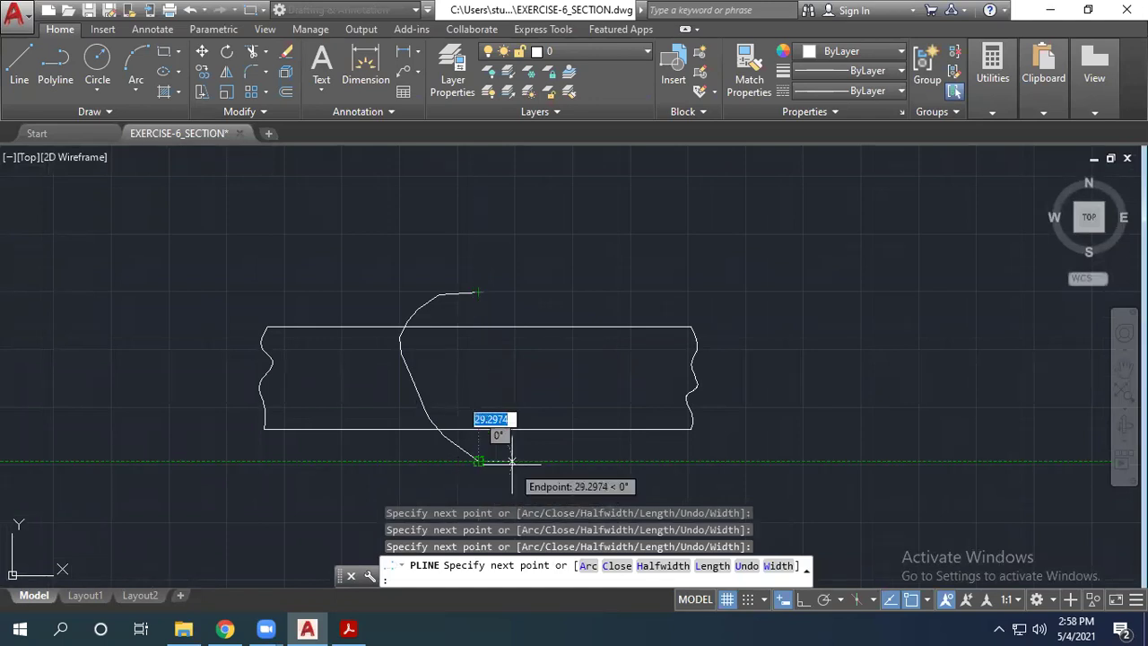
key("Escape")
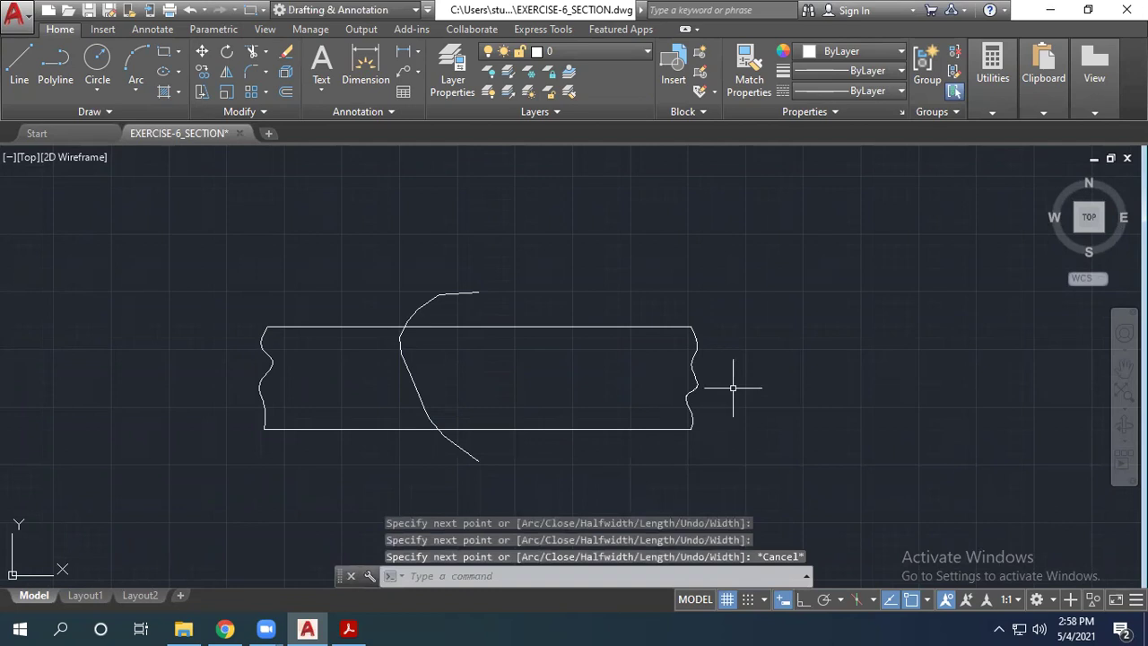
Step: Stretch the polyline's lower endpoint upward, keeping it vertically aligned with the polyline's upper endpoint
left_click(474, 457)
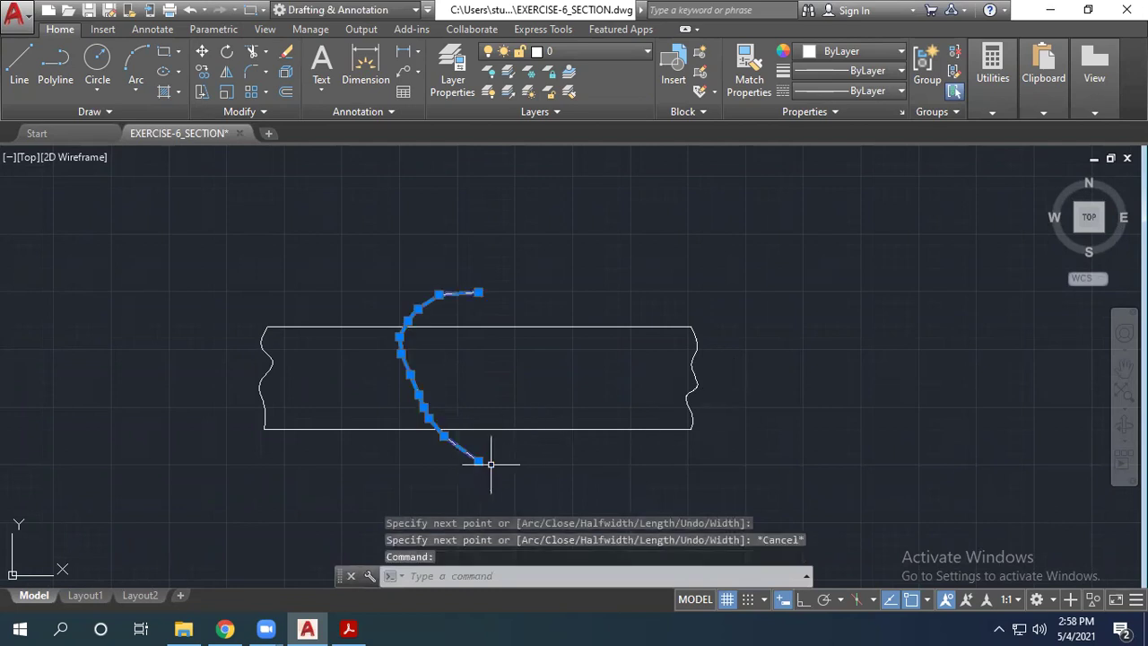
scroll(485, 462, "up", 4)
left_click(432, 454)
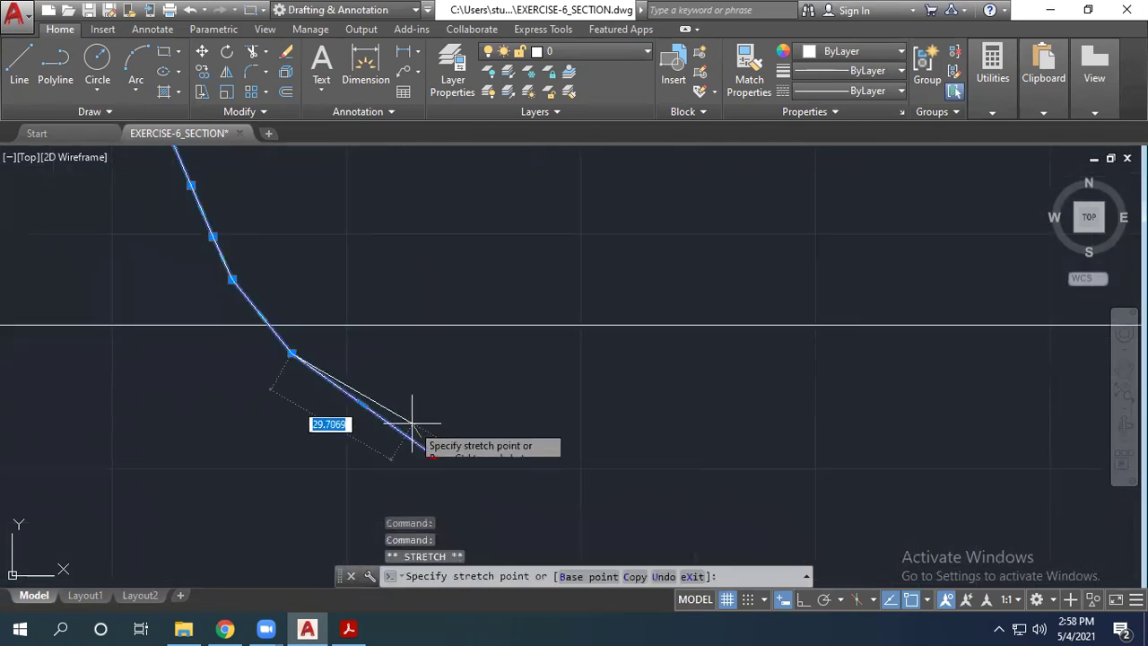
left_click(420, 417)
key("Escape")
left_click(417, 415)
scroll(444, 416, "down", 3)
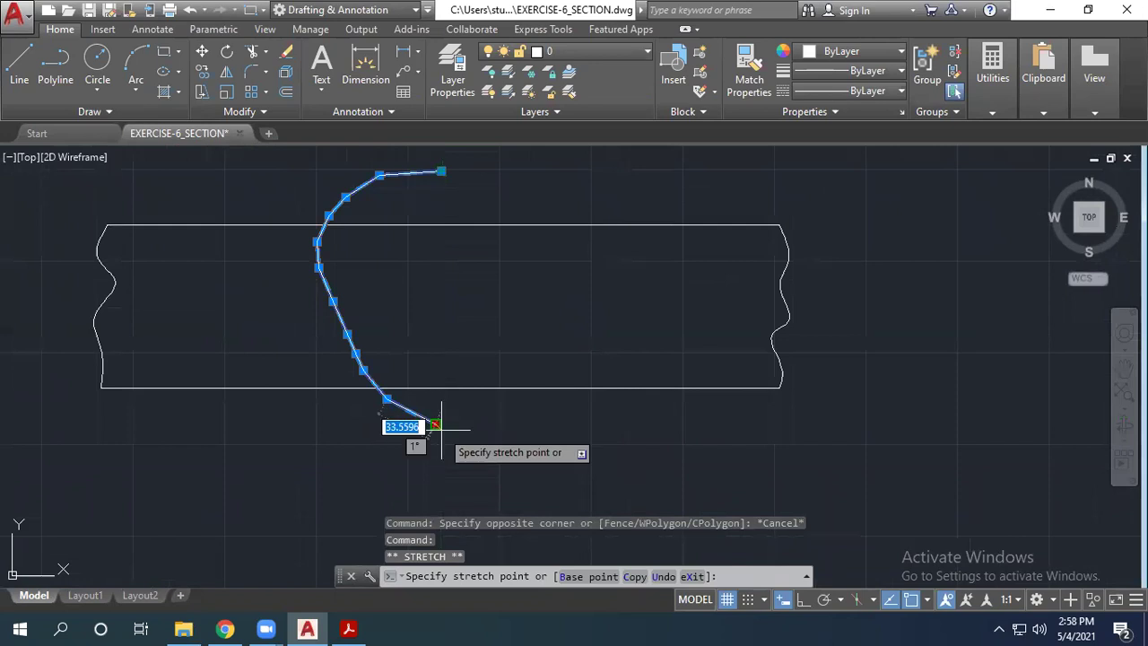
key("Escape")
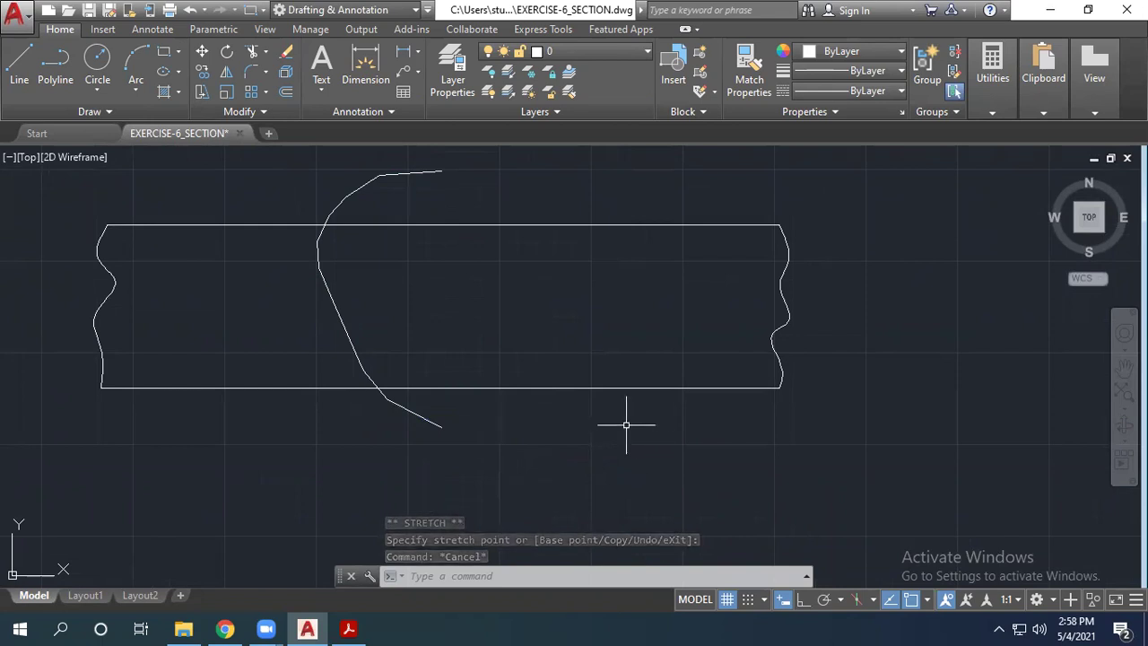
type("l")
key("Return")
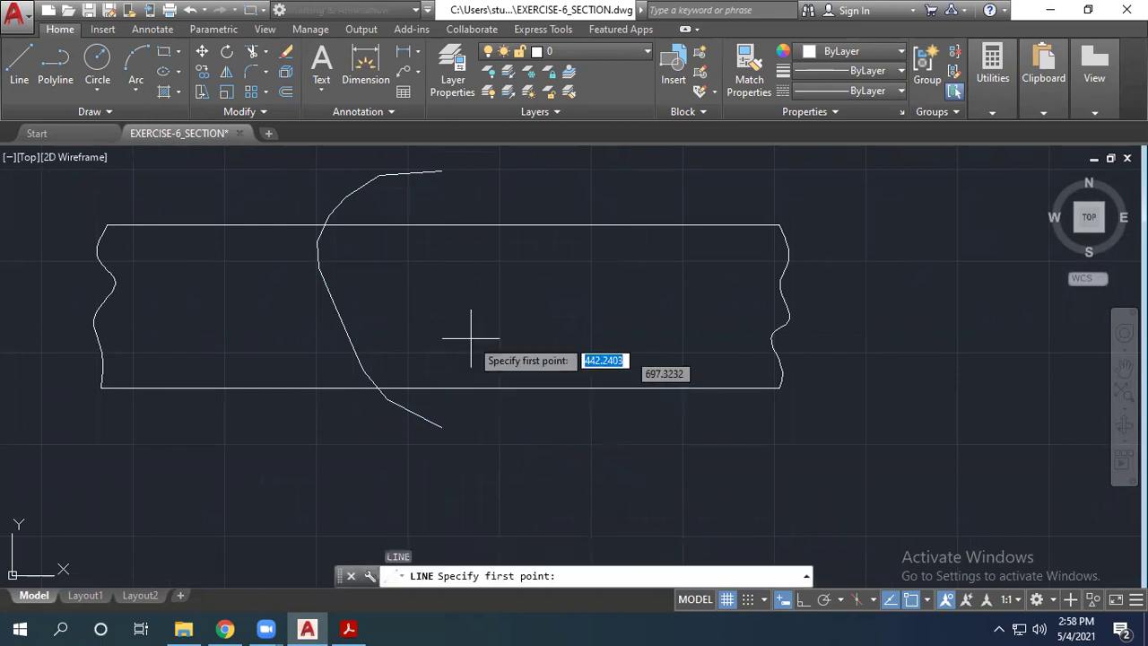
mouse_move(440, 170)
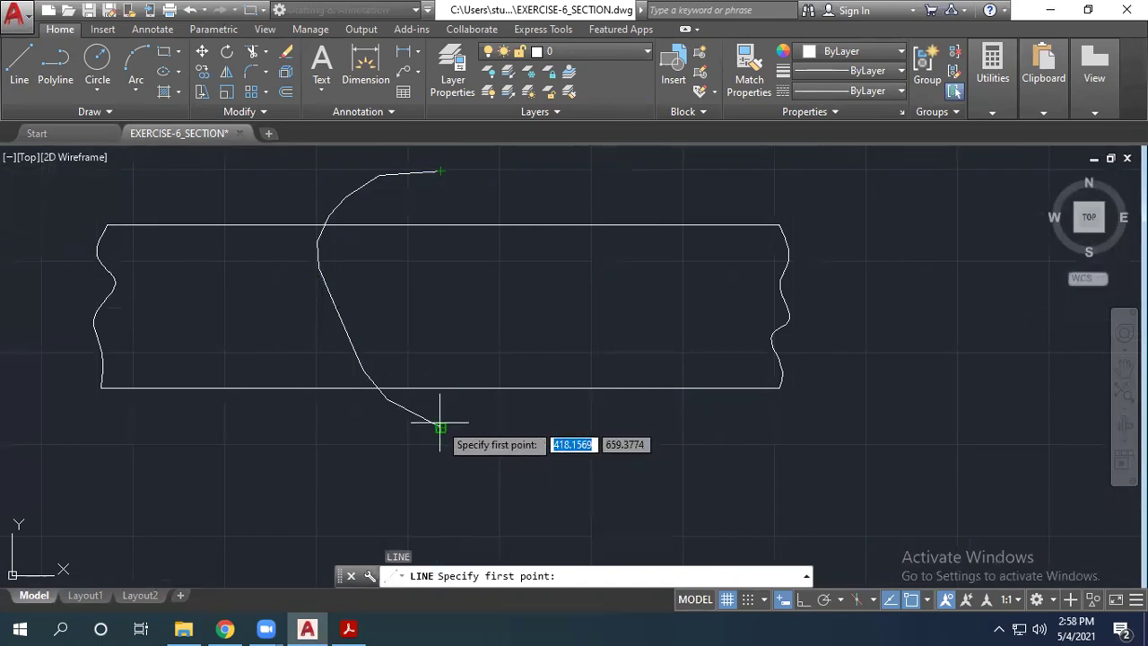
key("Escape")
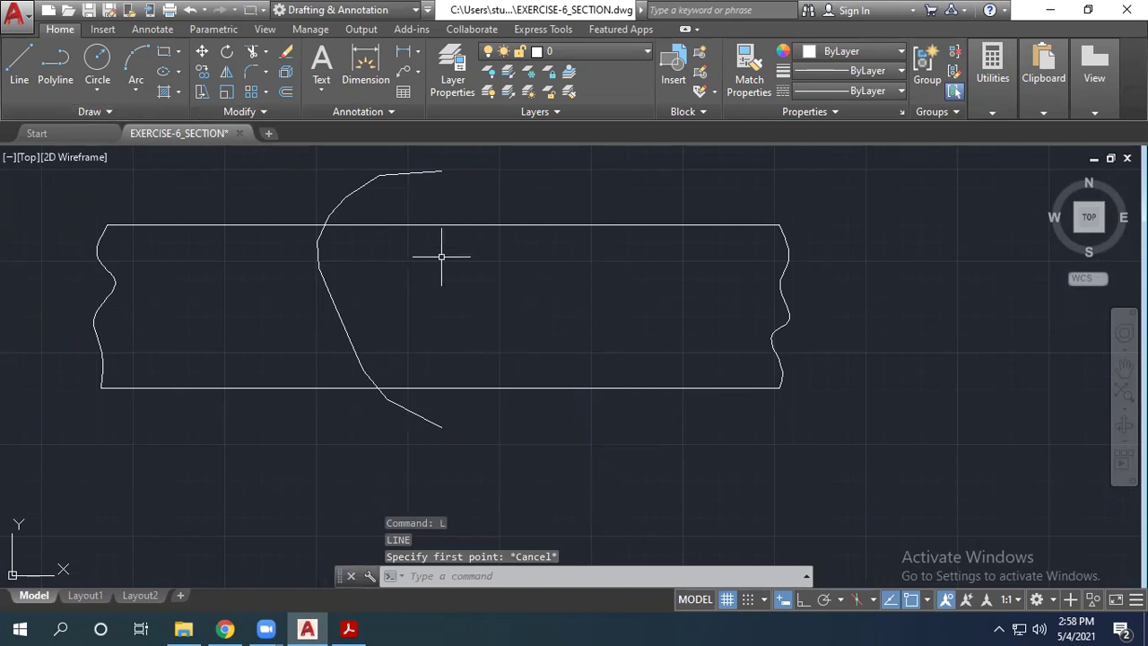
Step: Mirror the left half of the weld outline about the line through its upper and lower endpoints, keeping the source object
type("mirror")
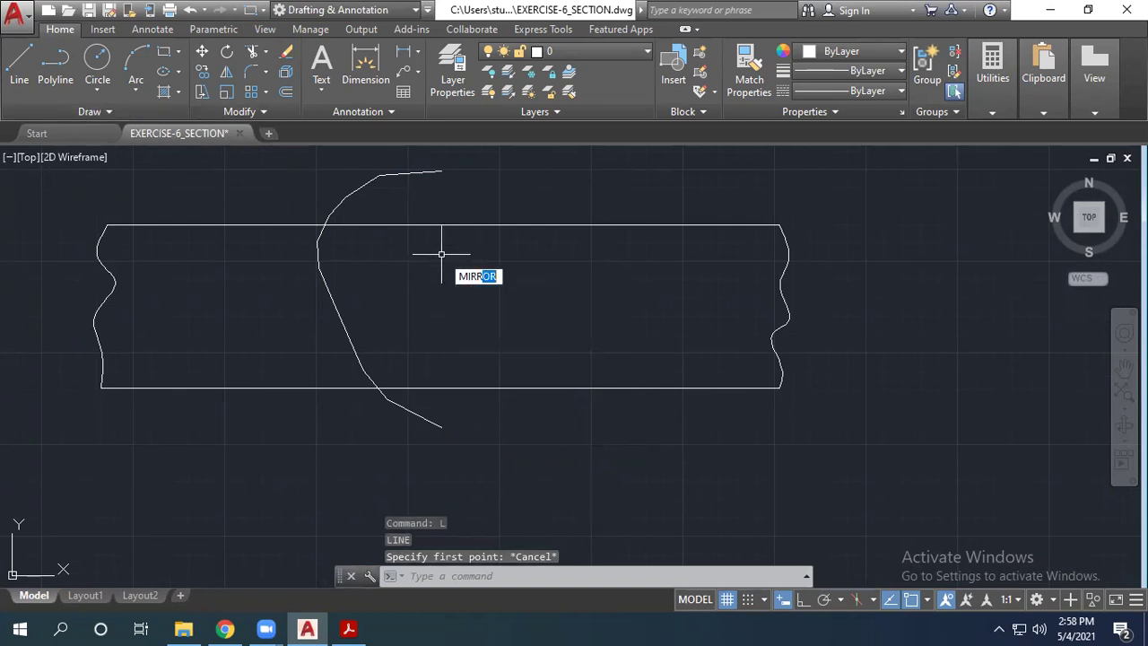
key("Return")
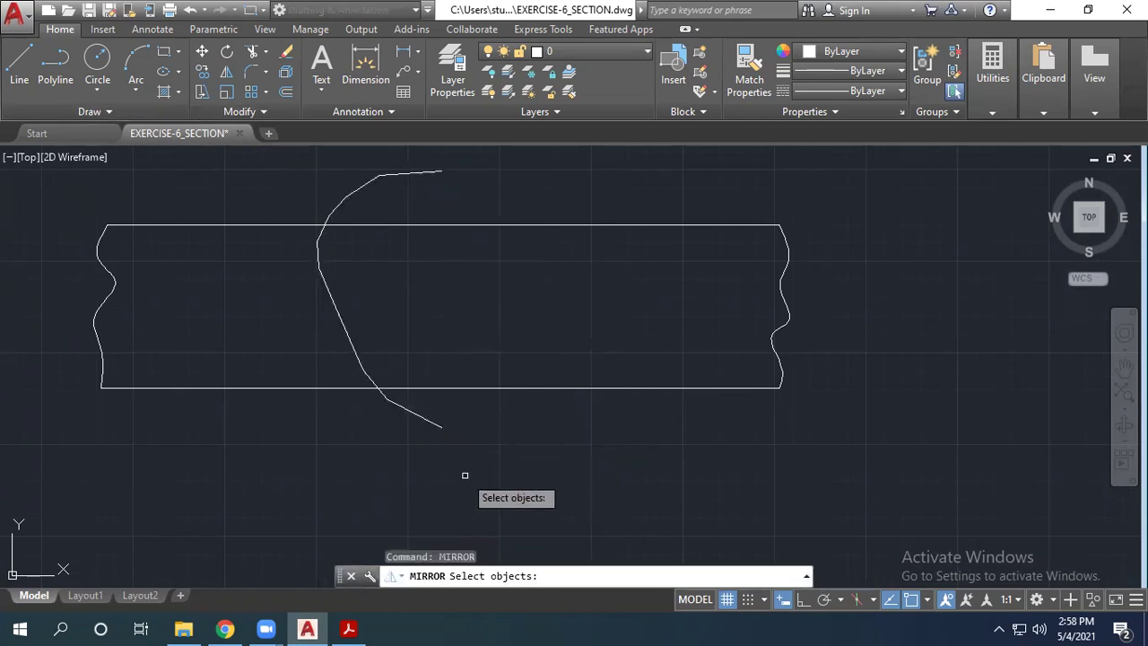
left_click(310, 156)
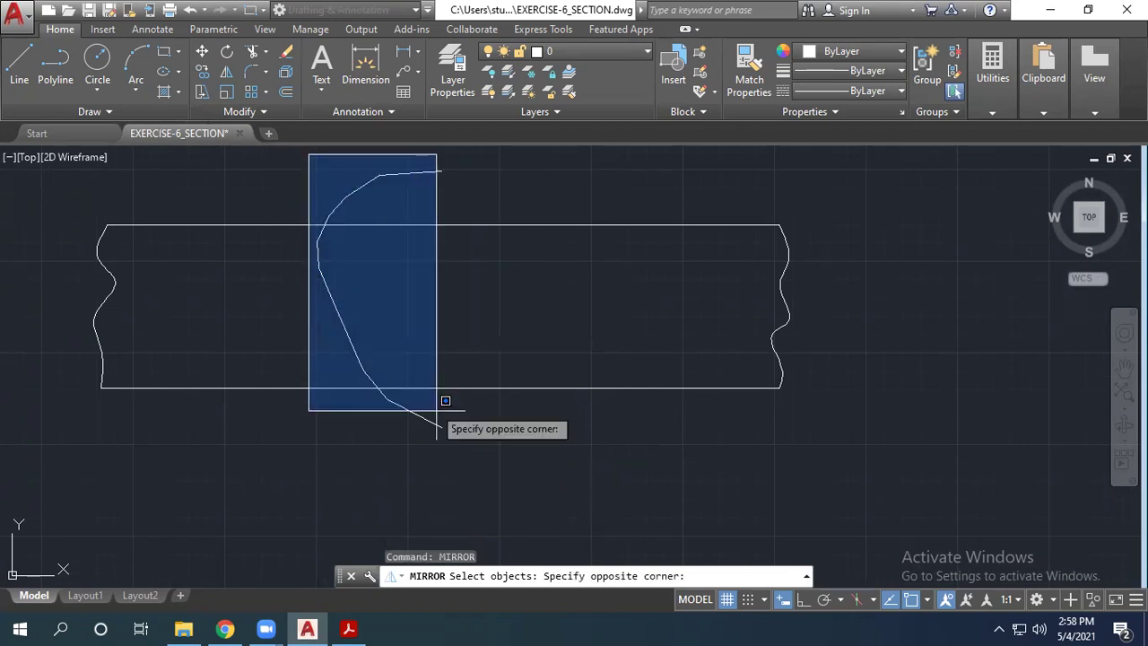
left_click(461, 481)
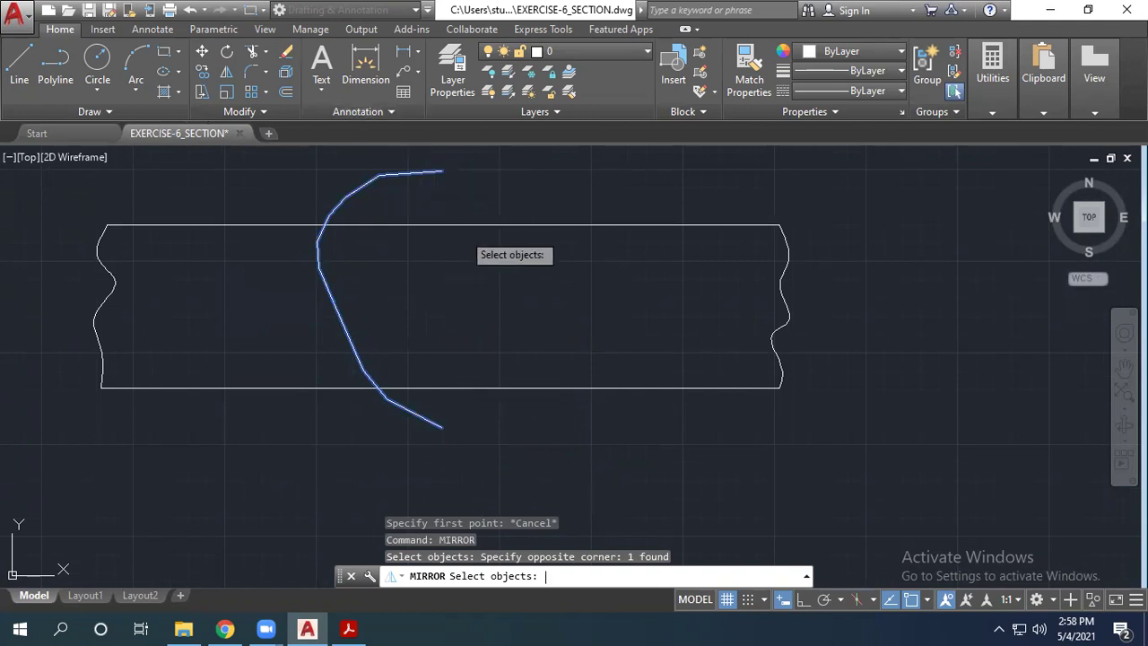
key("Return")
left_click(441, 171)
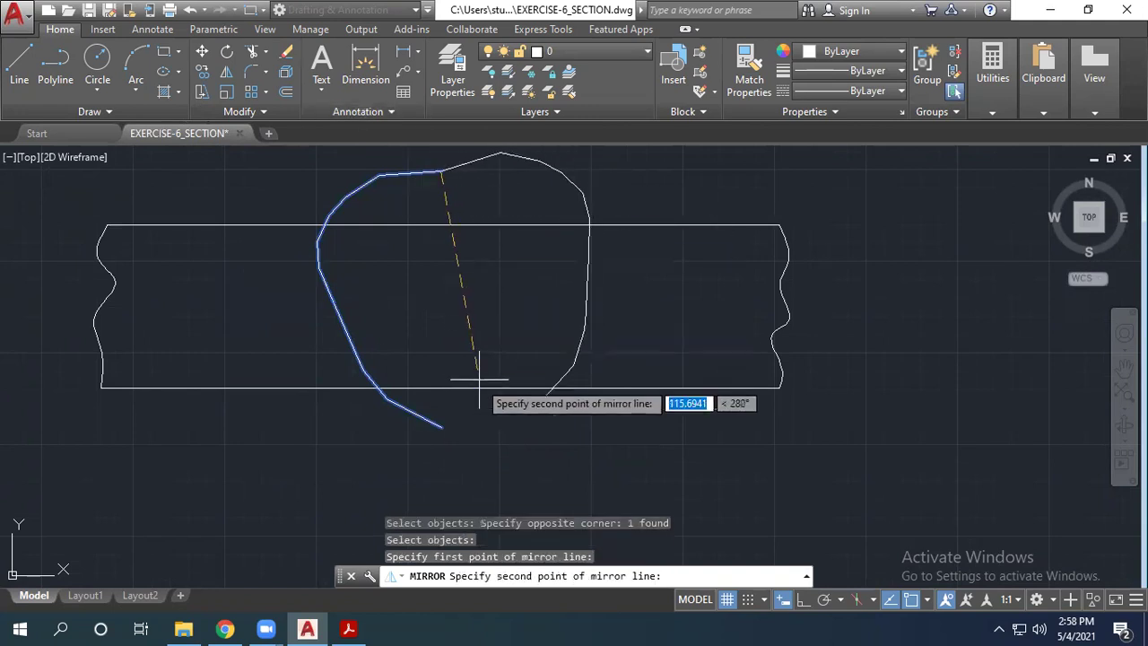
left_click(443, 427)
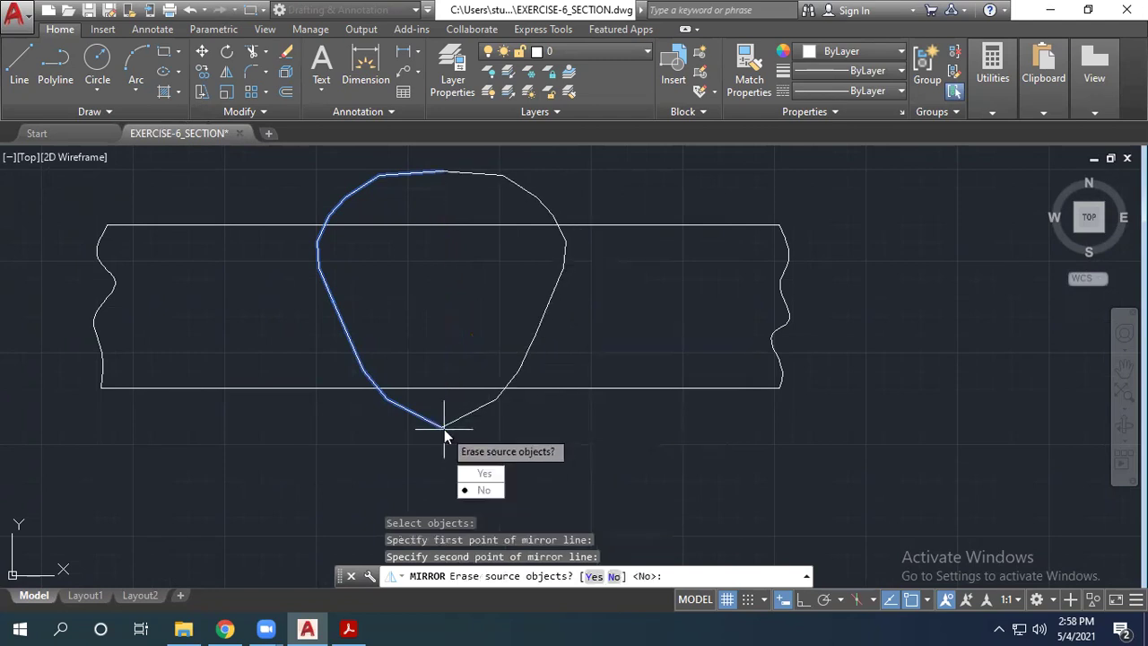
left_click(485, 490)
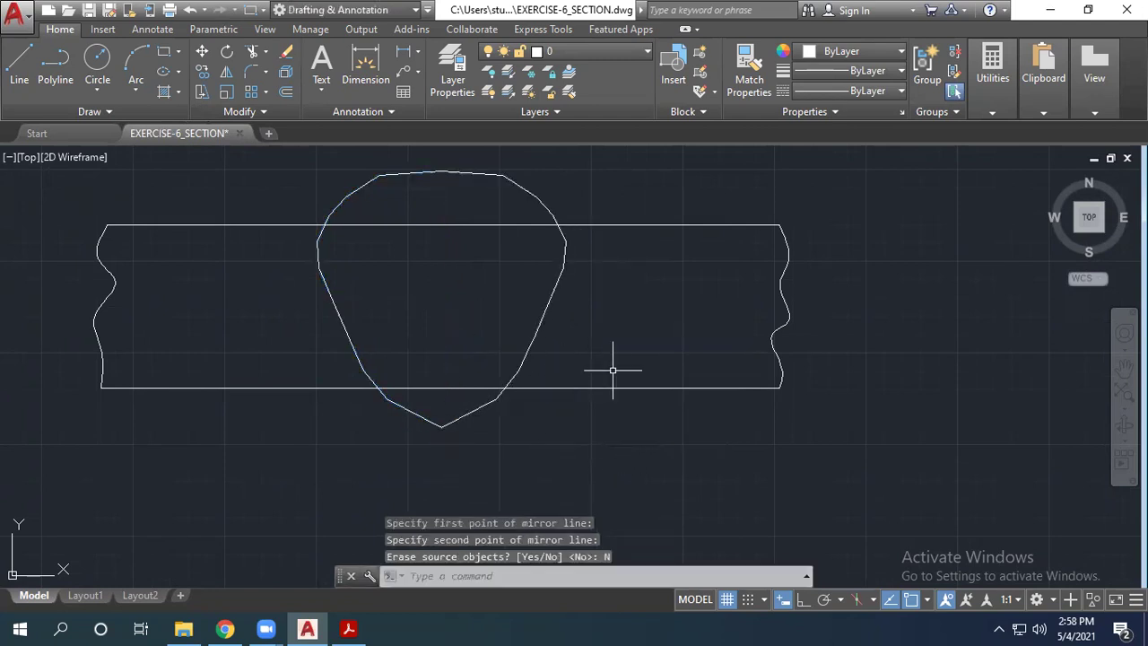
left_click(441, 426)
left_click(442, 427)
scroll(441, 426, "up", 5)
left_click(435, 433)
key("Escape")
scroll(497, 426, "down", 5)
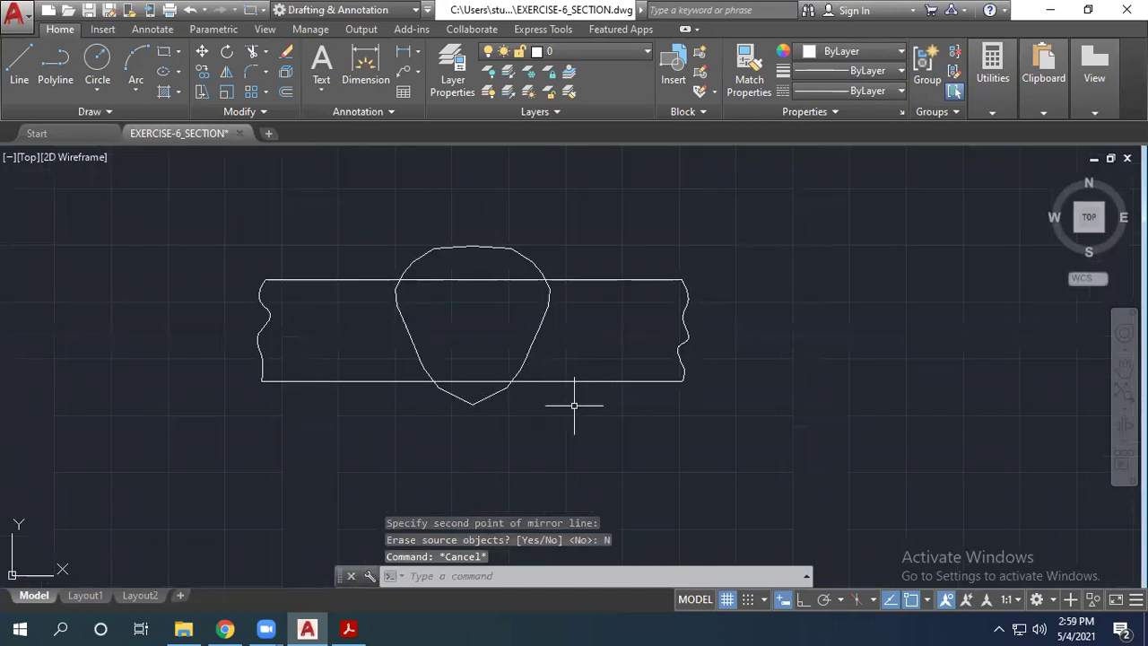
Step: Fillet the pointed bottom corner of the weld outline with a radius of 50
scroll(480, 397, "up", 4)
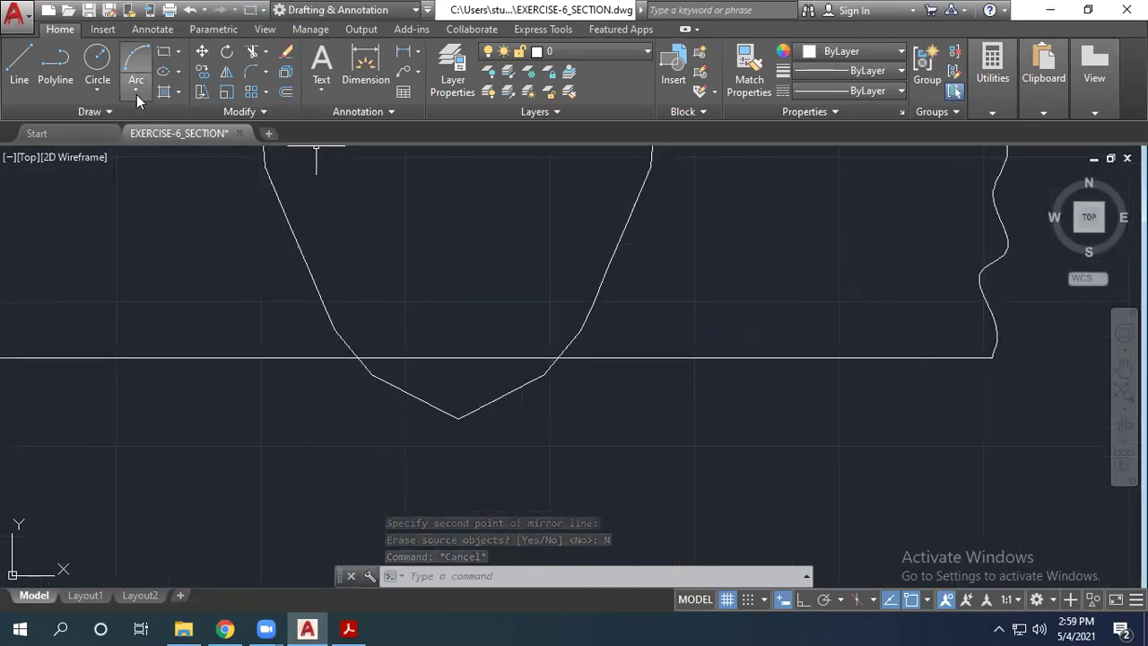
type("FILLE")
key("Return")
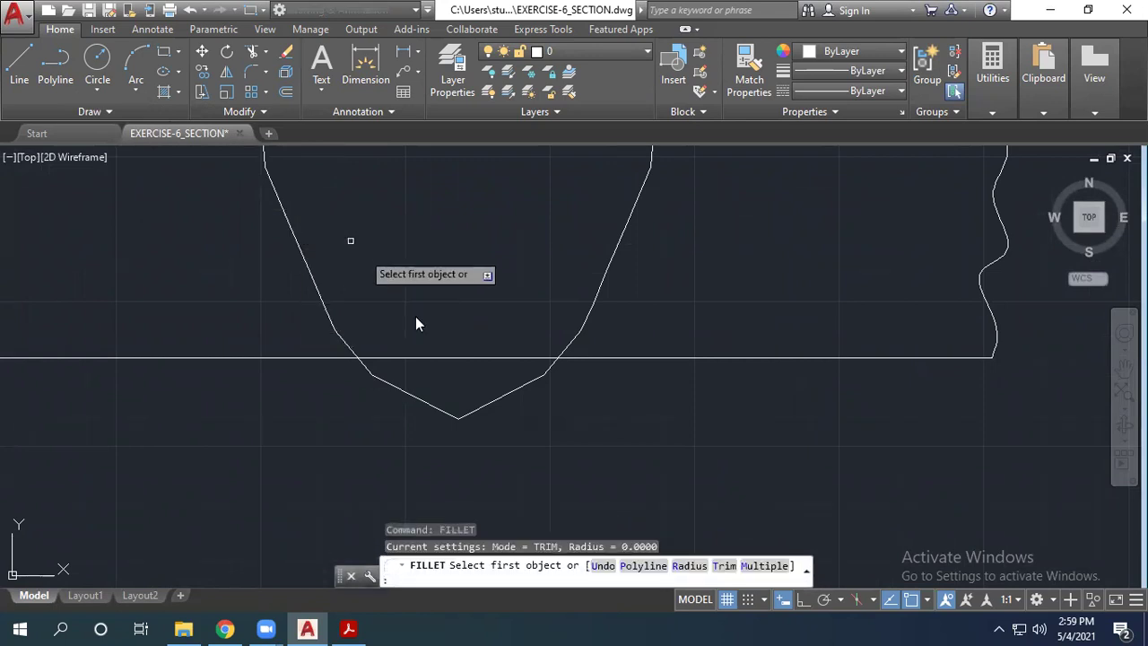
left_click(478, 409)
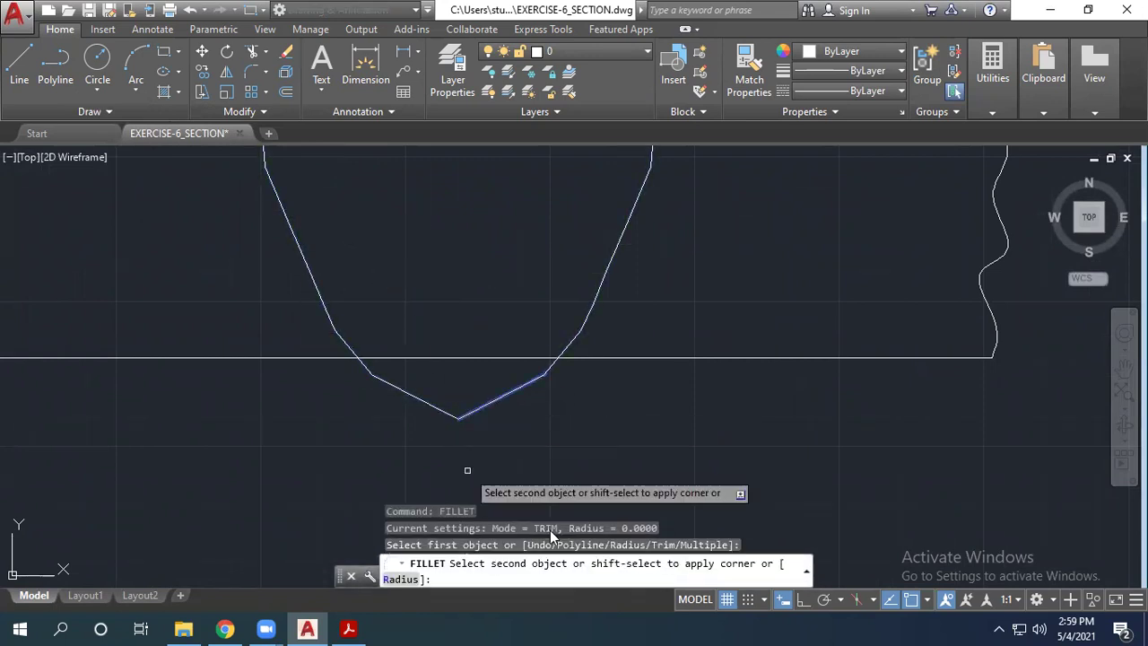
type("R")
key("Return")
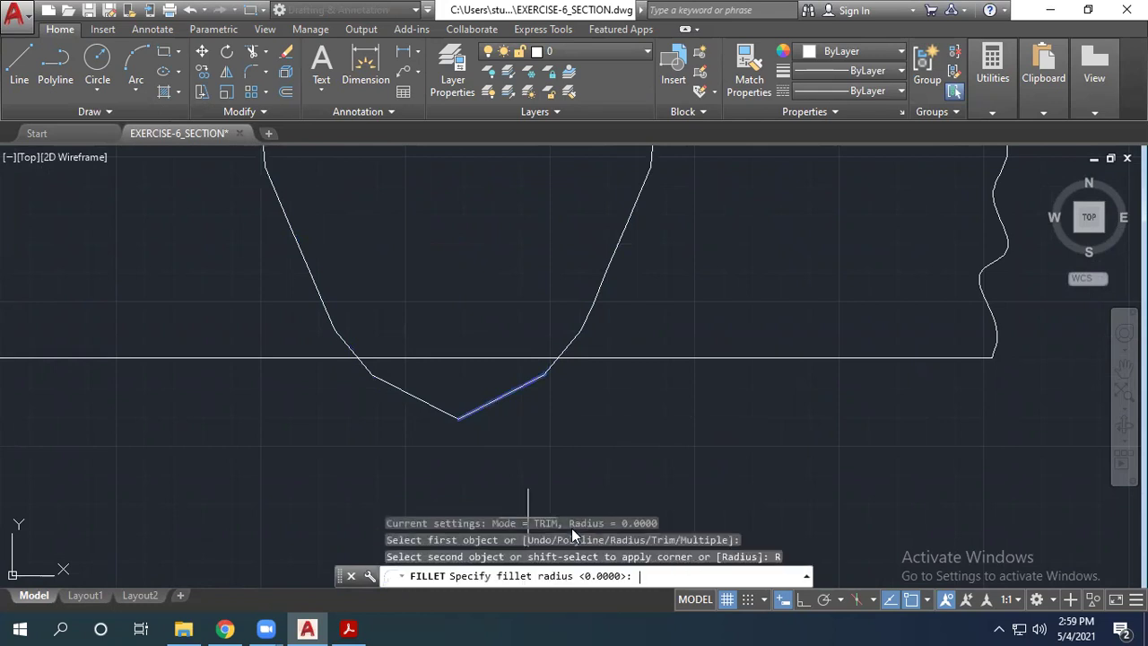
type("50")
key("Return")
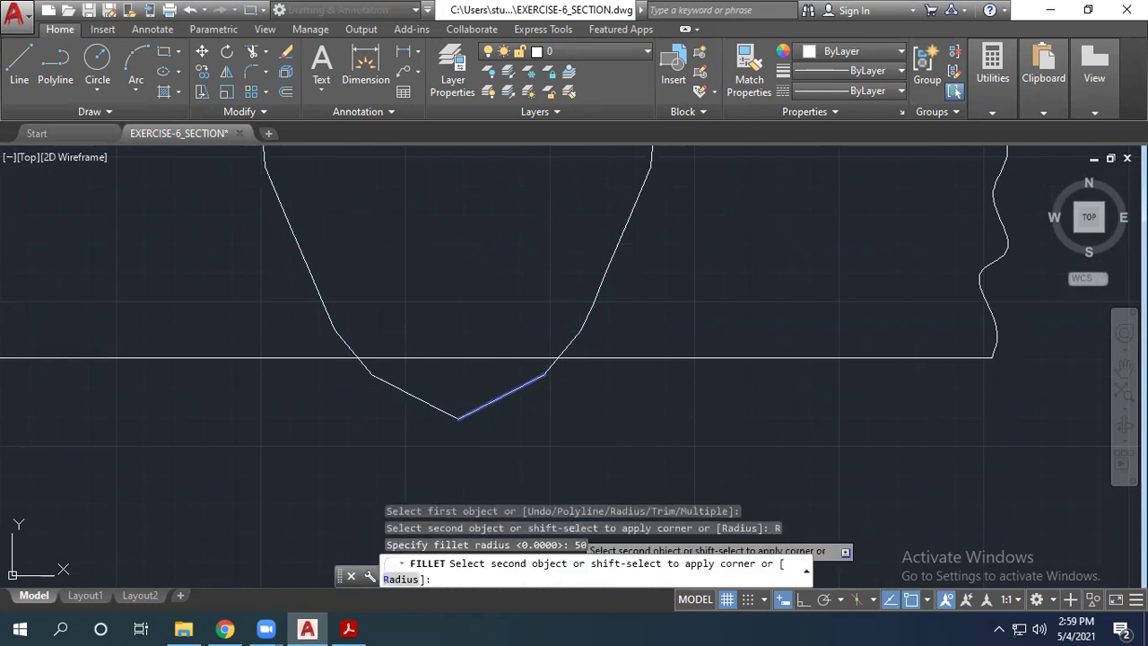
left_click(422, 401)
scroll(530, 397, "down", 4)
scroll(604, 370, "up", 2)
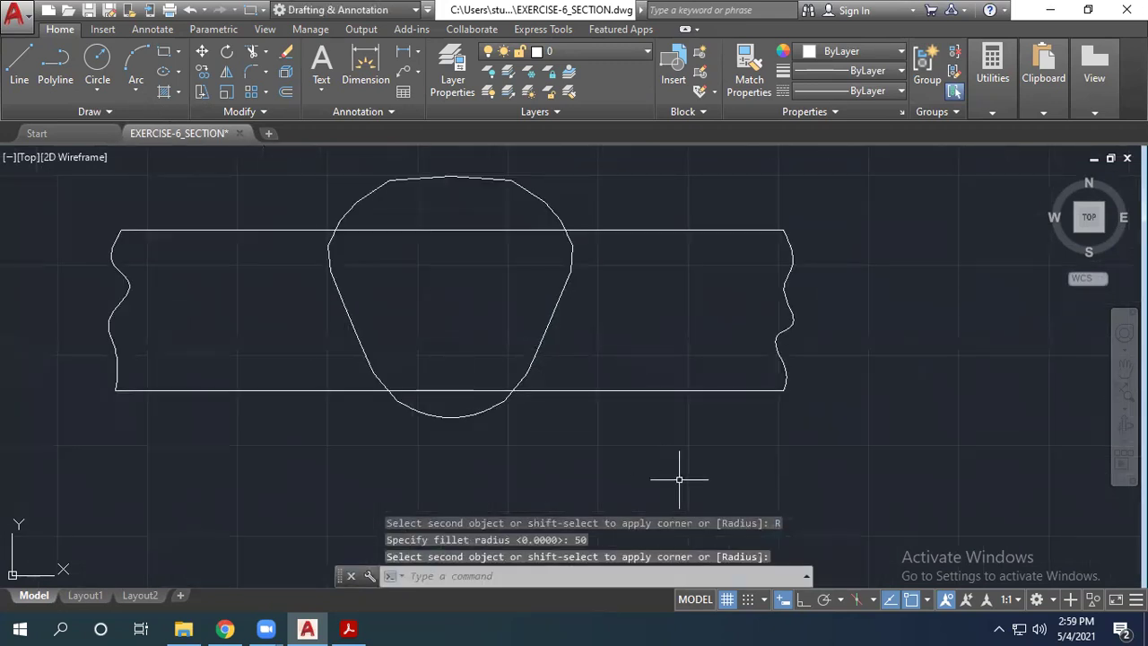
Step: Compare the weld outline with the butt weld figure in the Acrobat lab manual, and return to the AutoCAD drawing
left_click(348, 628)
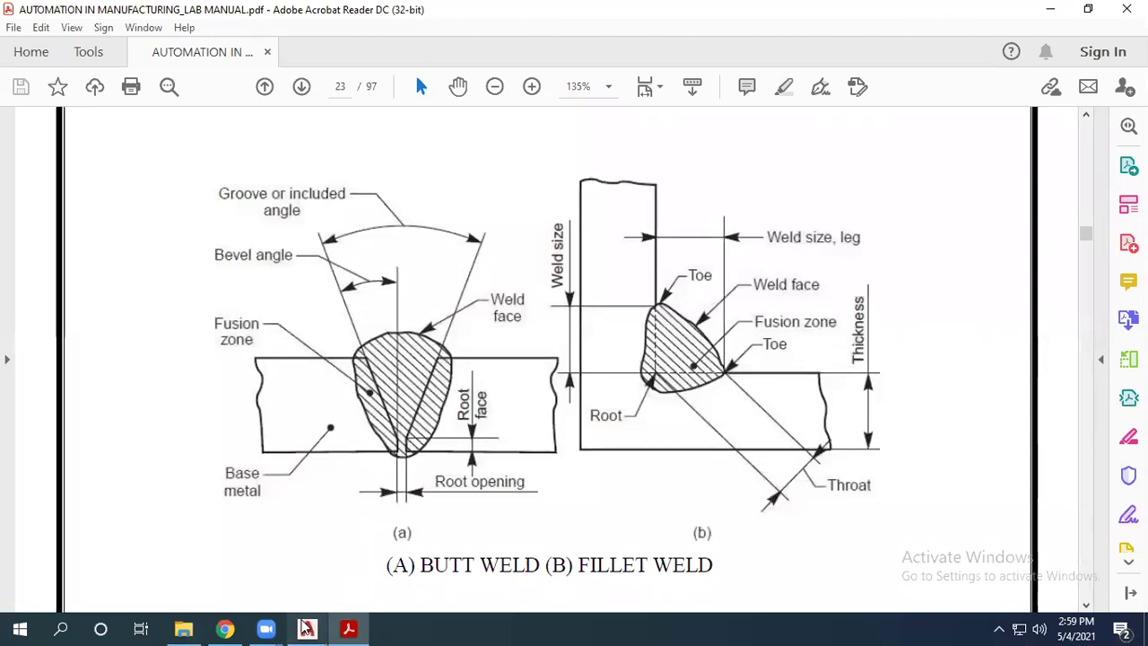
left_click(307, 628)
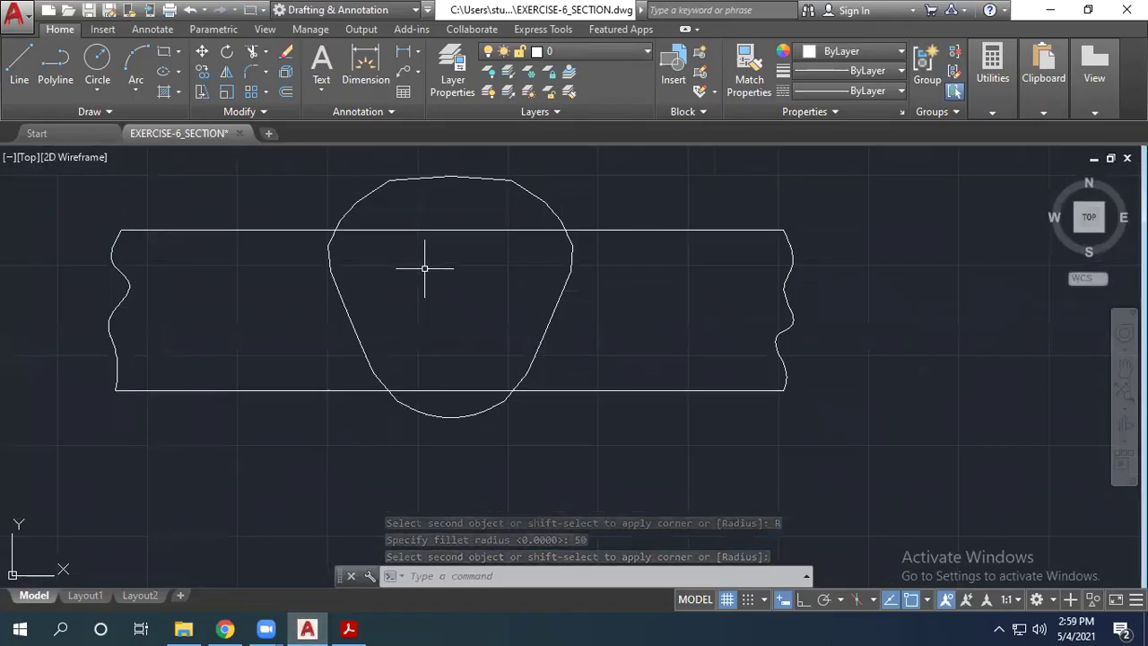
Step: Check the butt weld figure in the Acrobat lab manual, and in AutoCAD trim both plate edges inside the weld outline
left_click(348, 628)
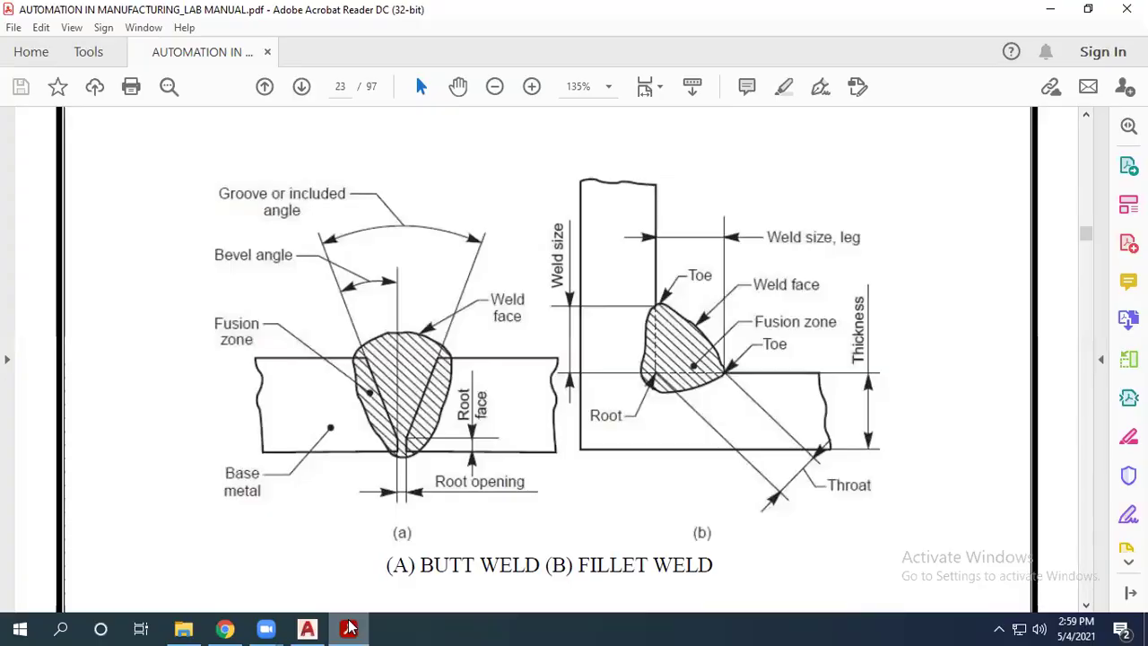
left_click(307, 628)
type("TR")
key("Return")
left_click(569, 469)
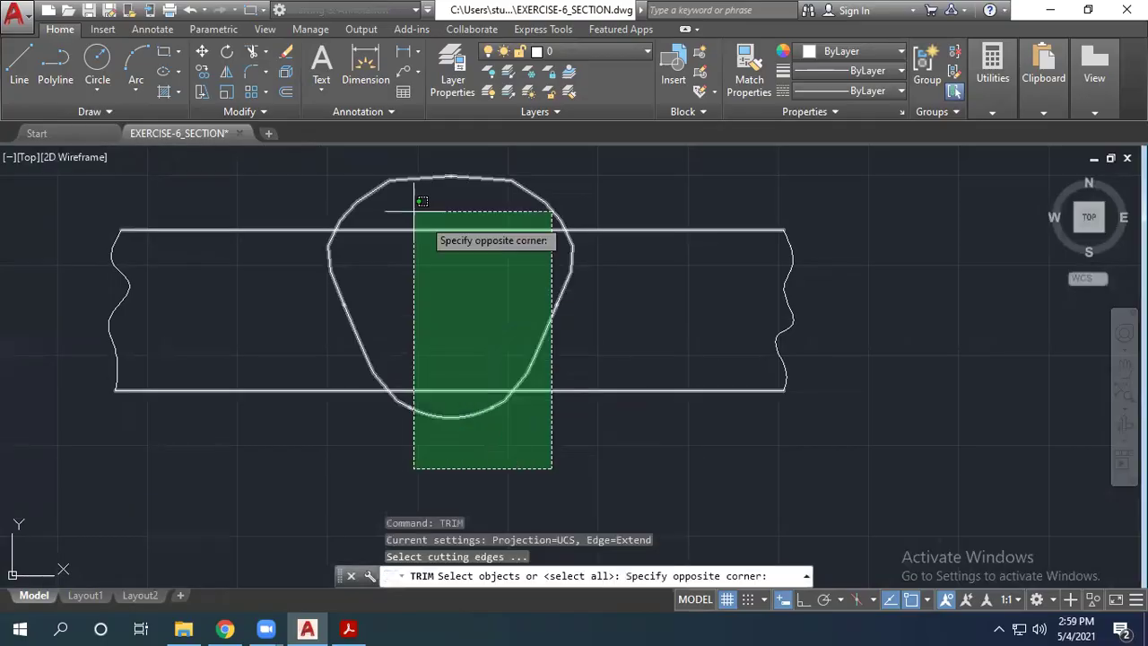
left_click(394, 194)
key("Return")
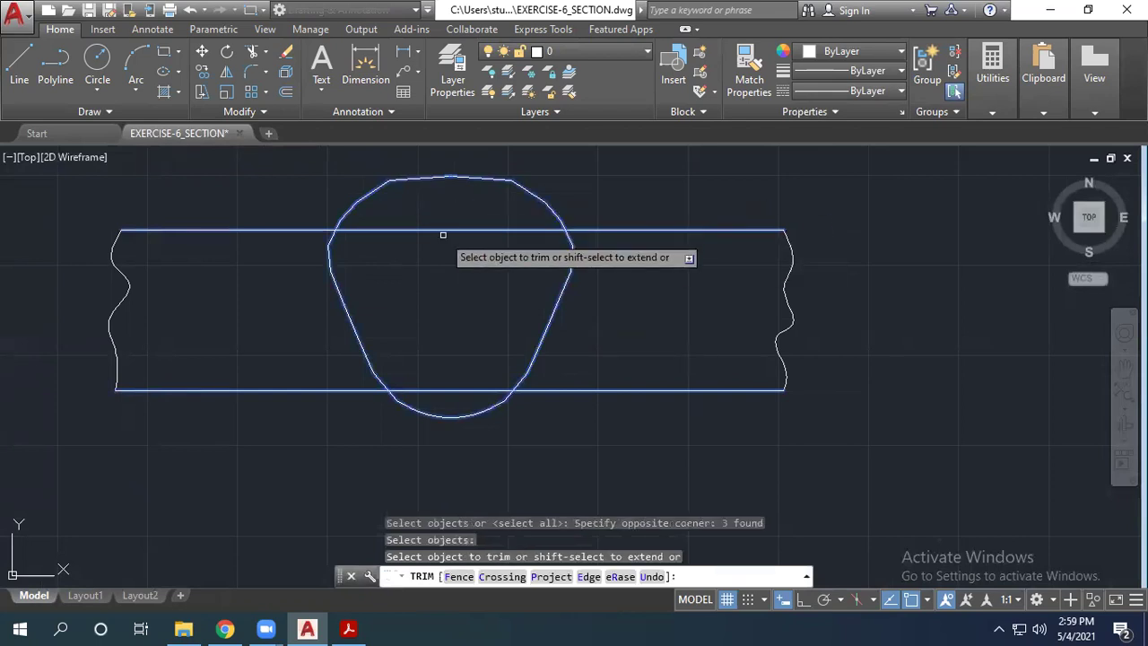
left_click(439, 390)
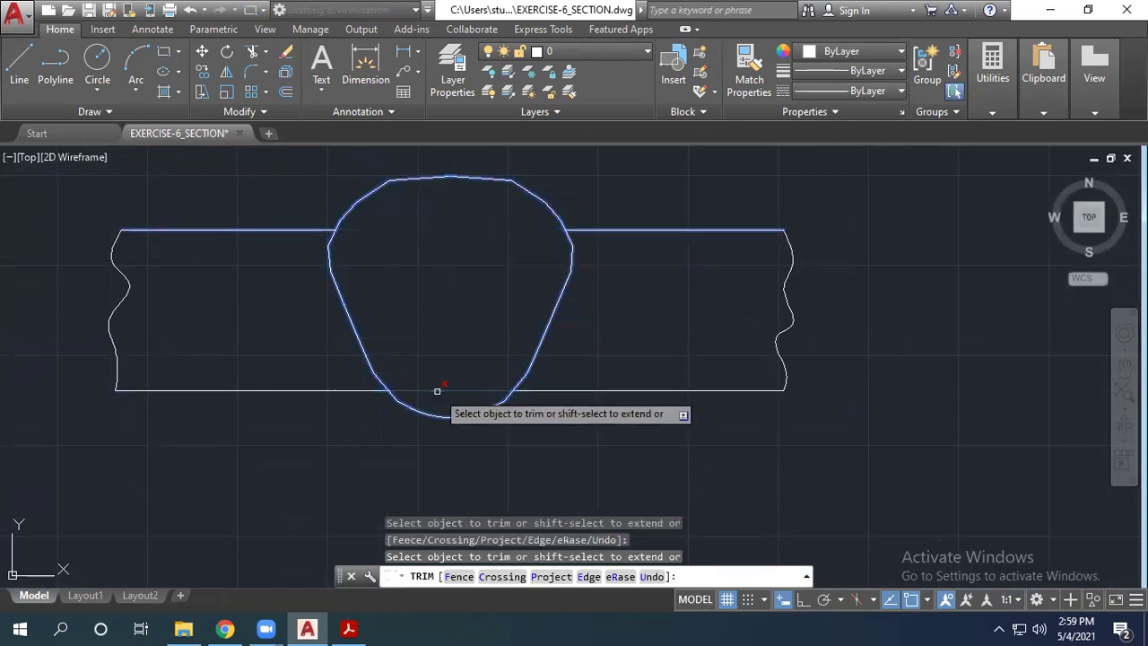
key("Escape")
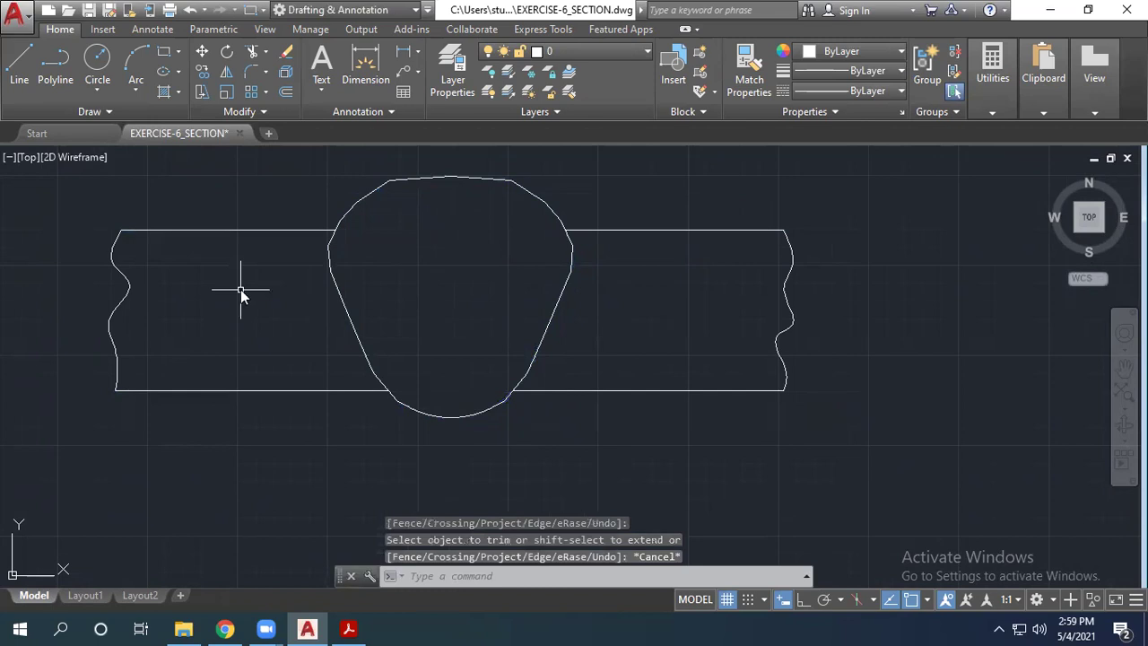
Step: Hatch the inside of the weld outline with the ANSI31 pattern at a scale larger than 1
type("h")
key("Return")
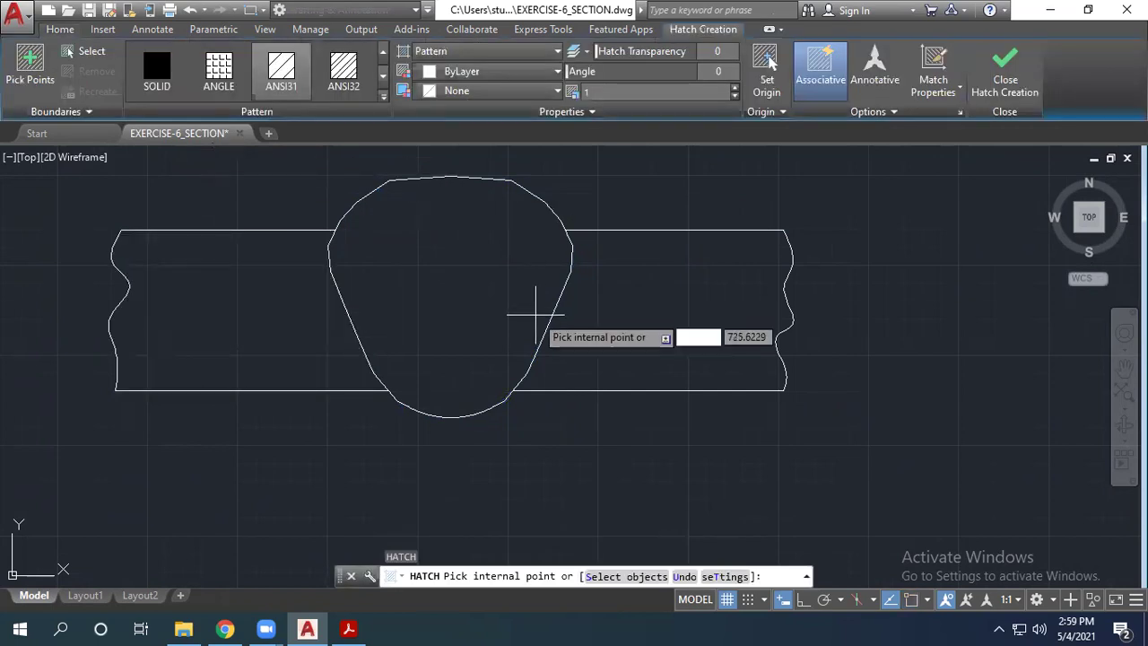
left_click(451, 314)
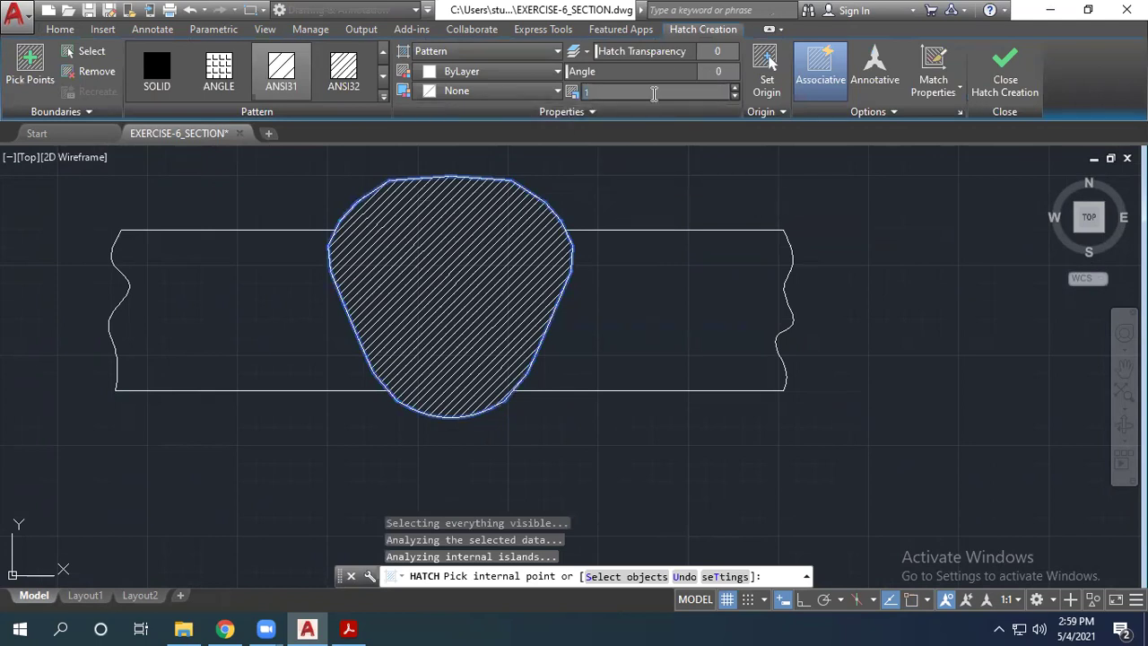
key("Return")
key("Escape")
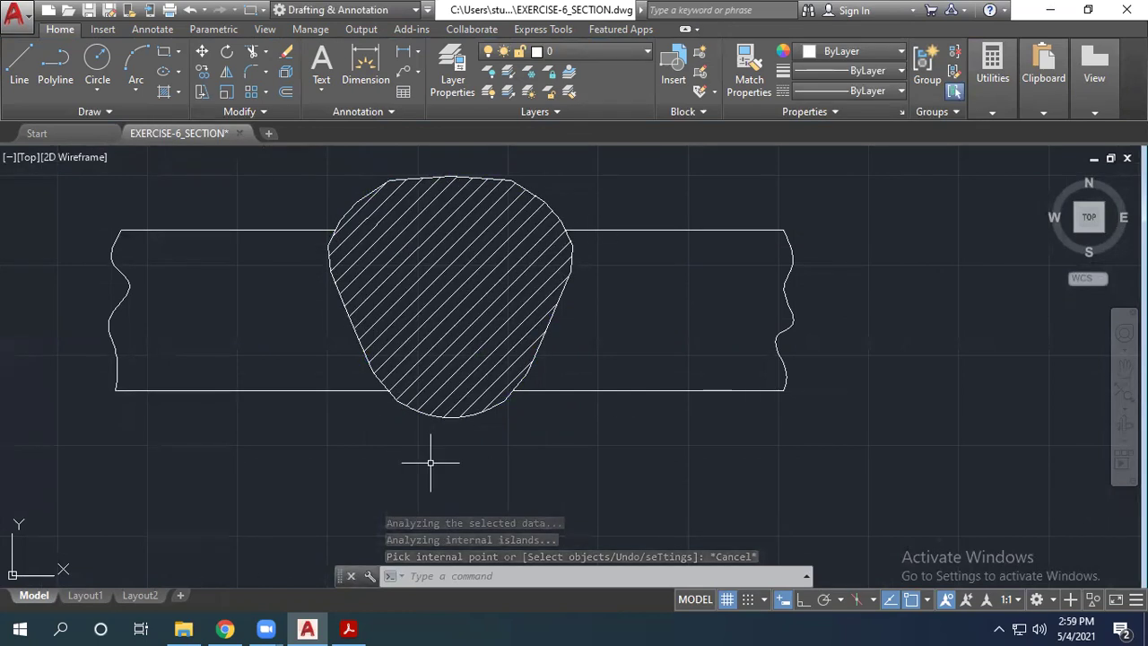
Step: Consult the groove shape in the Acrobat manual, and in AutoCAD draw a short horizontal line continuing the left plate's top edge into the weld
left_click(350, 628)
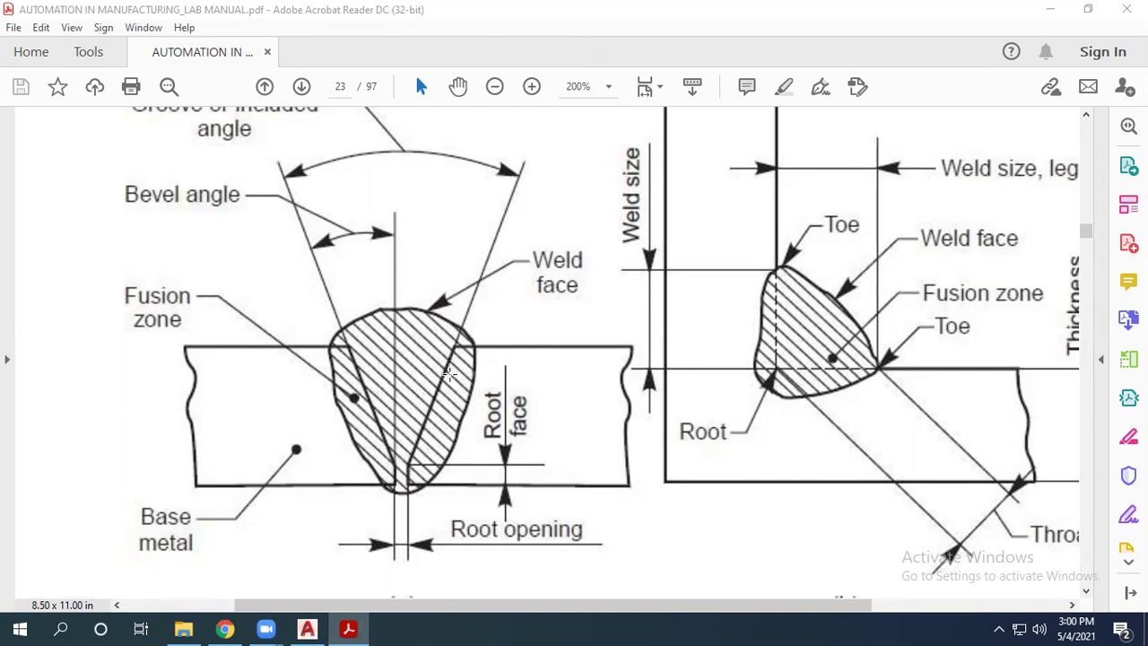
left_click(307, 629)
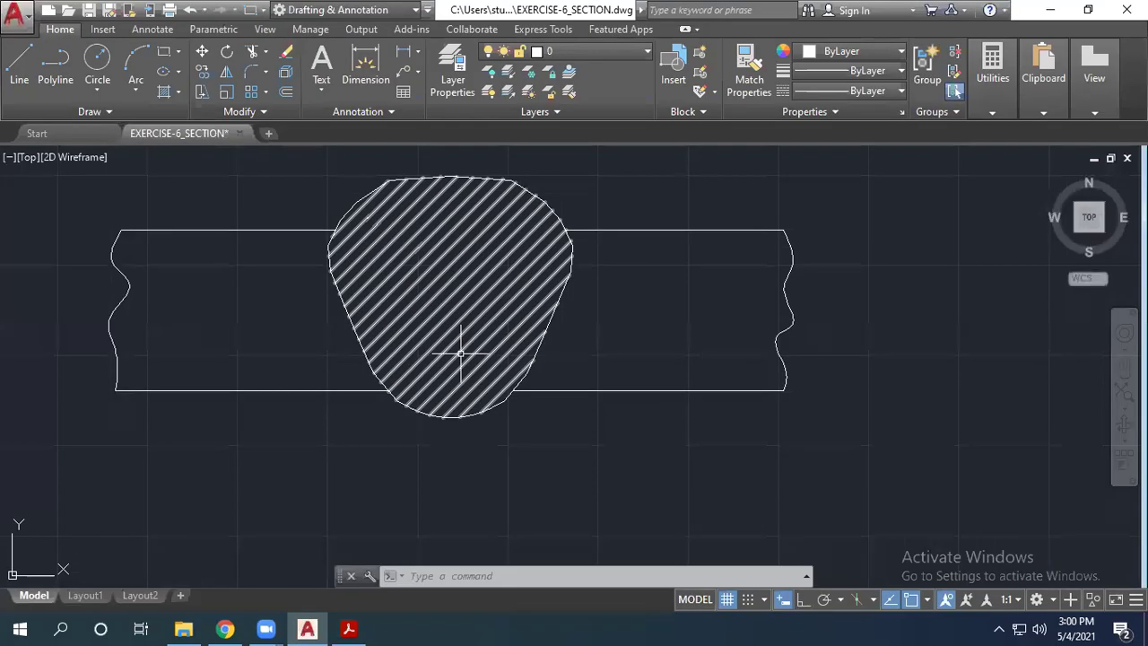
type("l")
key("Return")
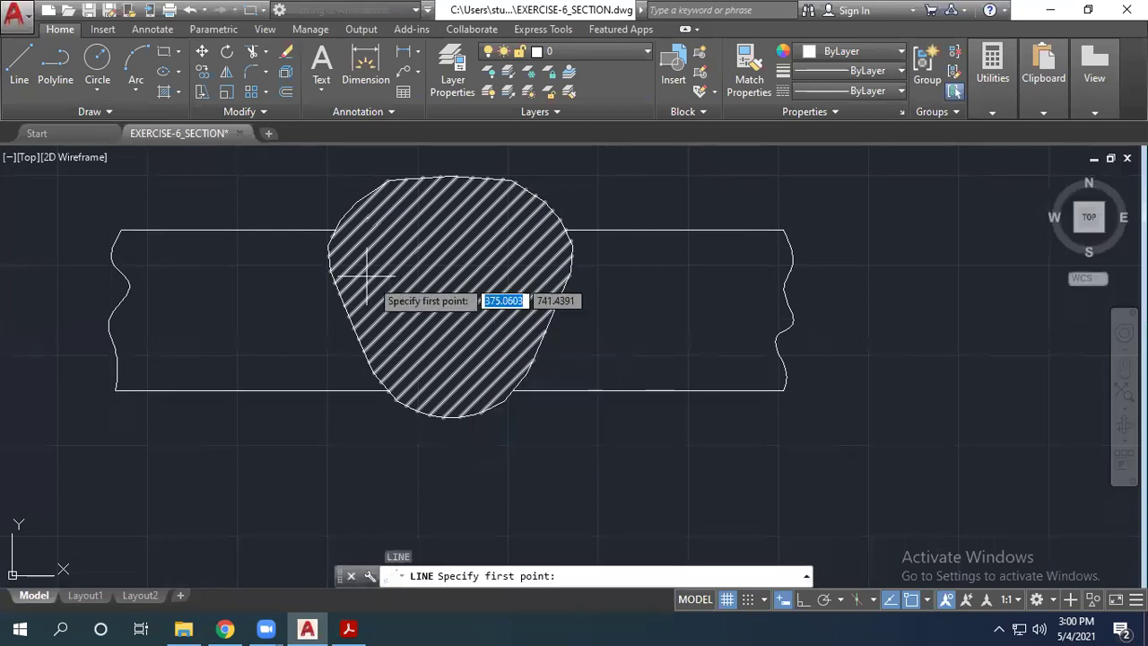
scroll(330, 230, "up", 5)
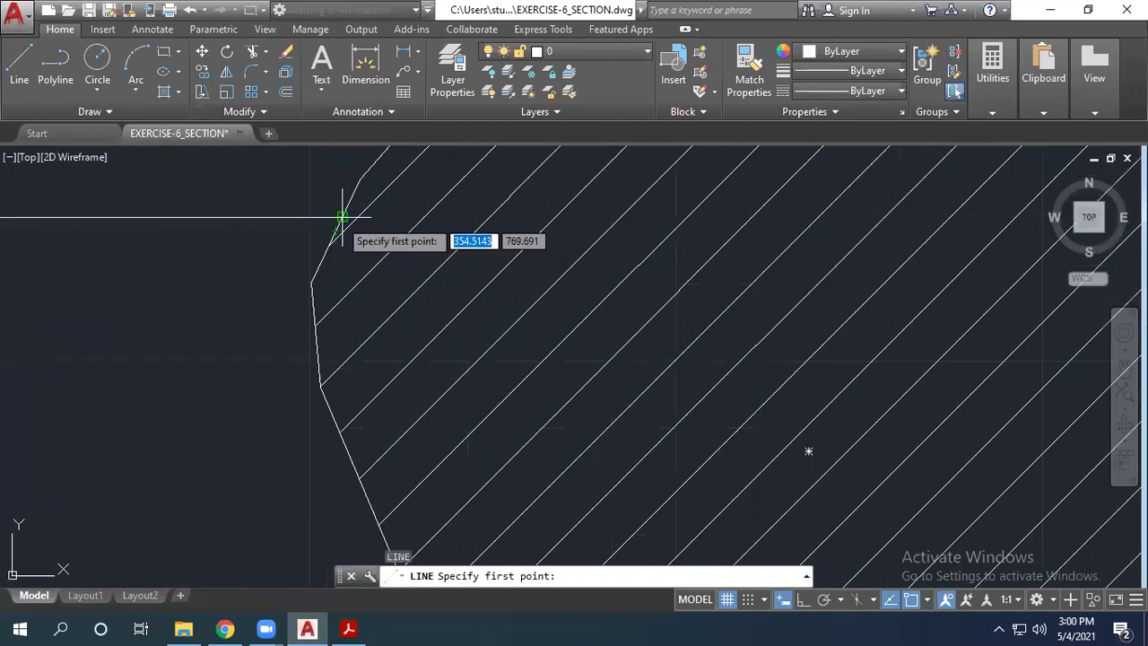
left_click(342, 217)
scroll(489, 224, "down", 4)
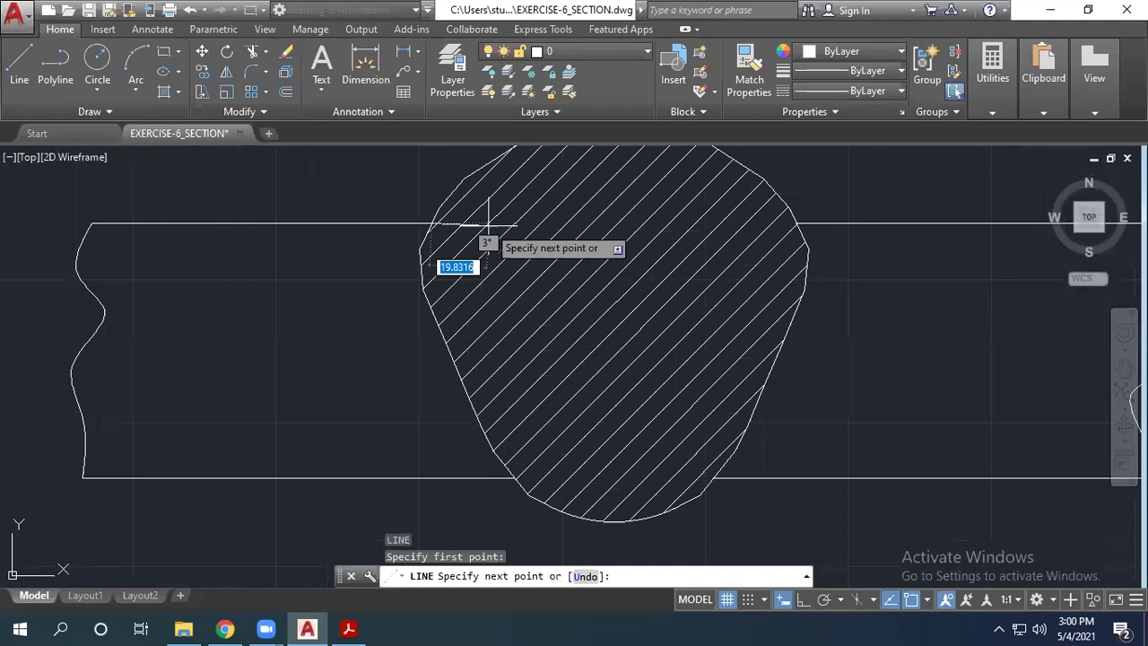
key("F8")
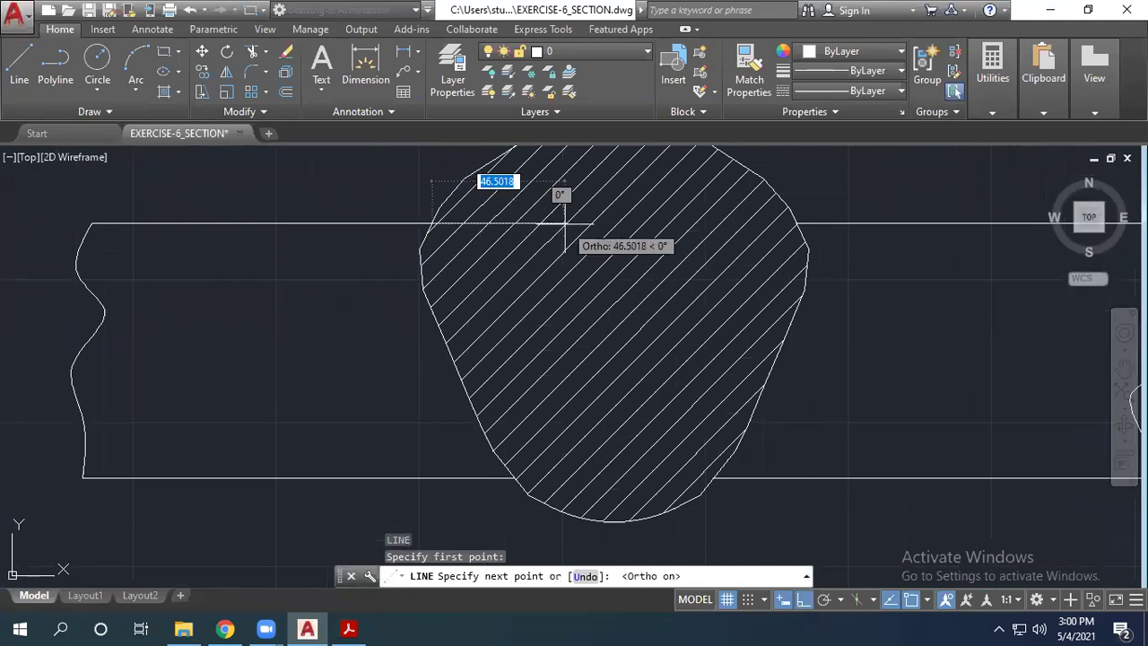
left_click(498, 223)
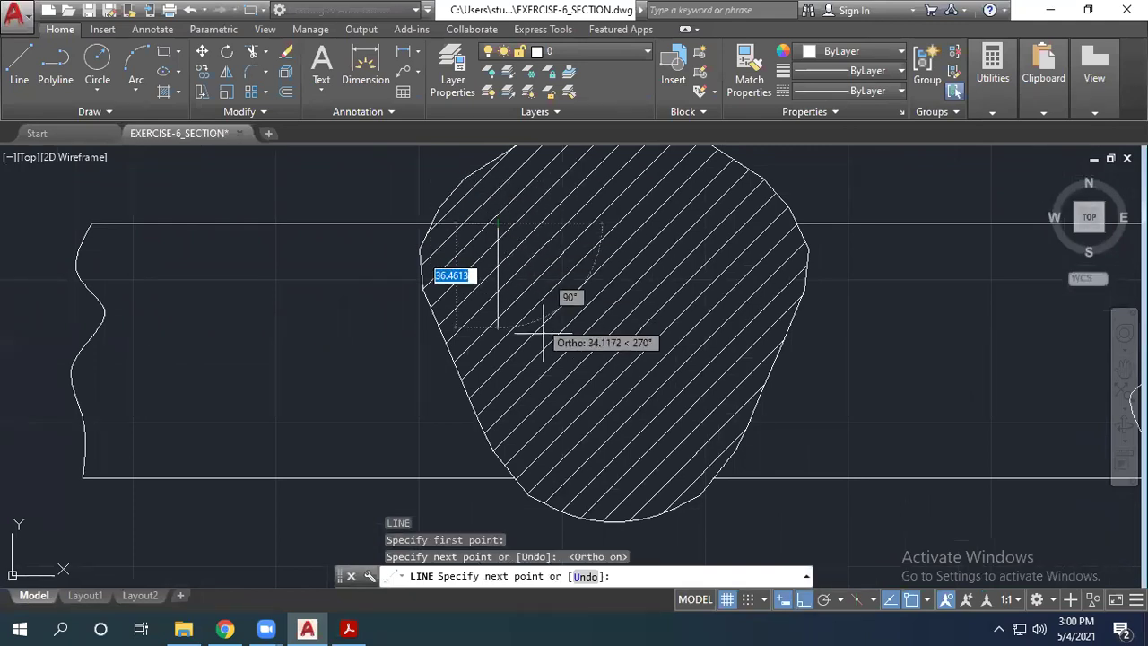
Step: Continue the line with a sloping bevel, a short vertical root face and a horizontal segment meeting the left plate's bottom edge at the weld outline
key("F8")
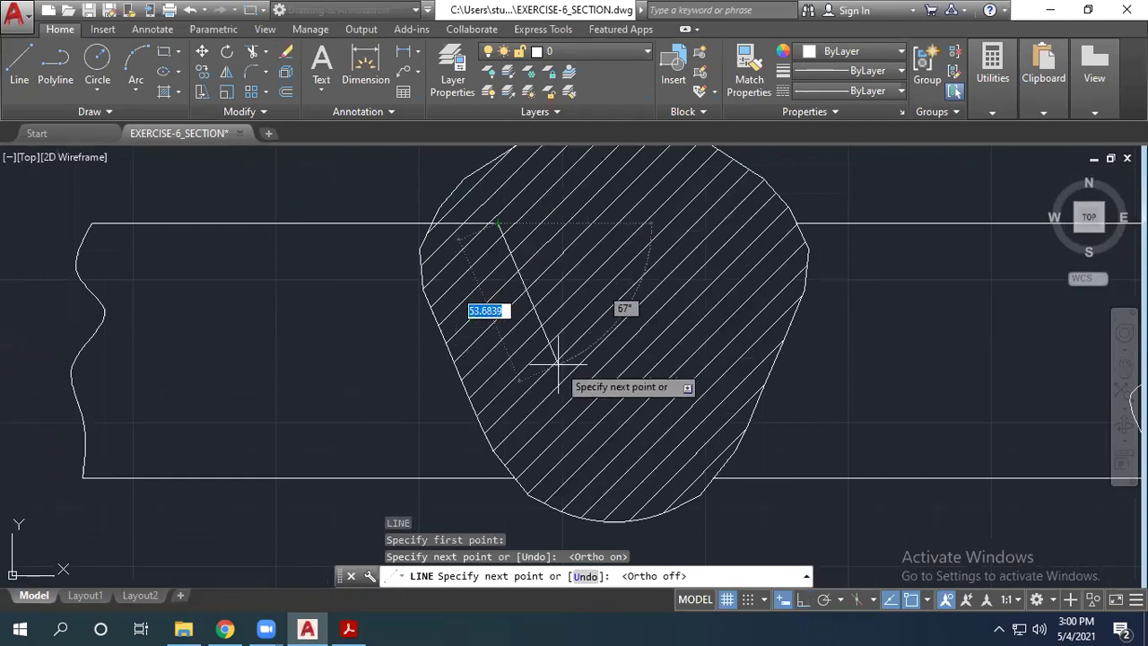
left_click(582, 412)
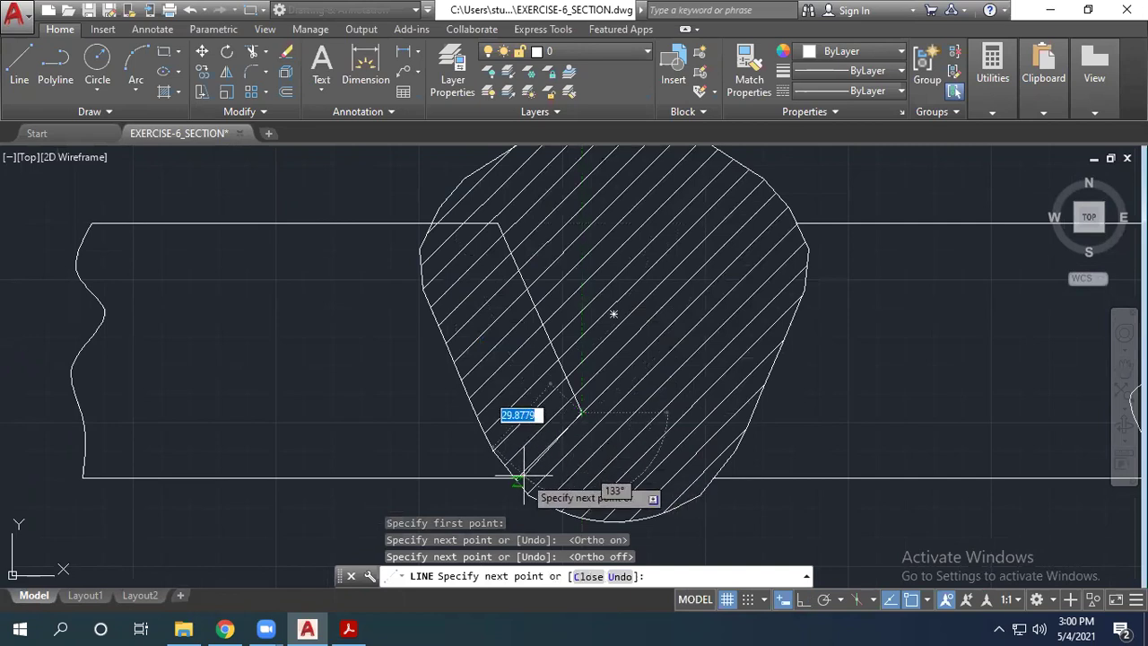
left_click(581, 477)
left_click(527, 477)
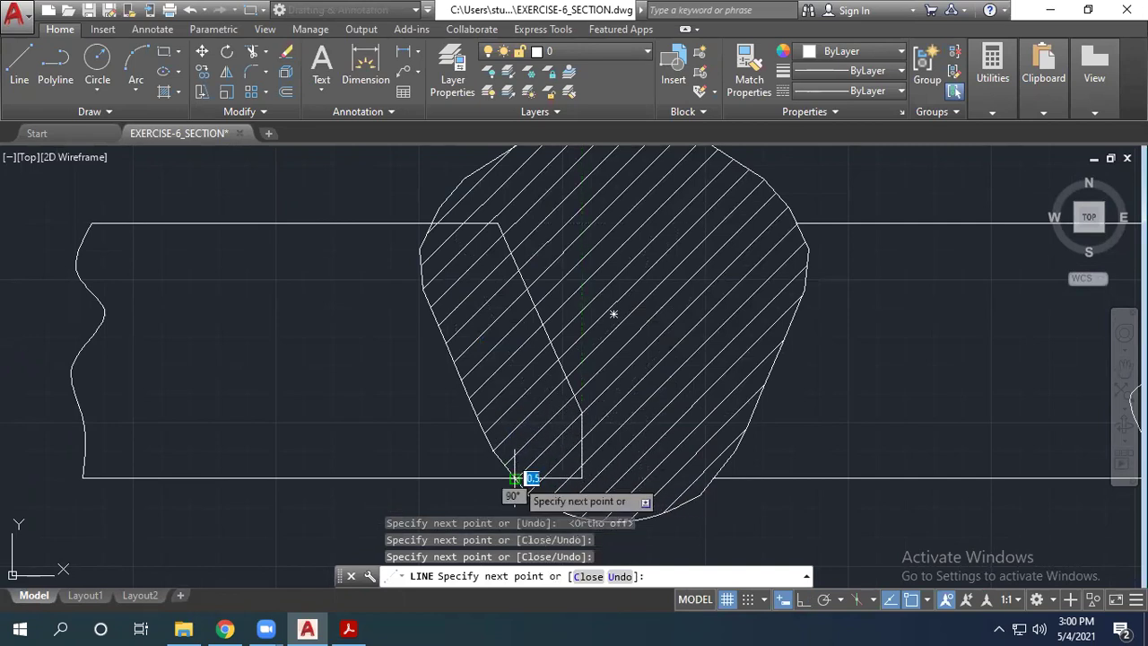
key("Escape")
scroll(607, 302, "down", 4)
scroll(598, 302, "up", 2)
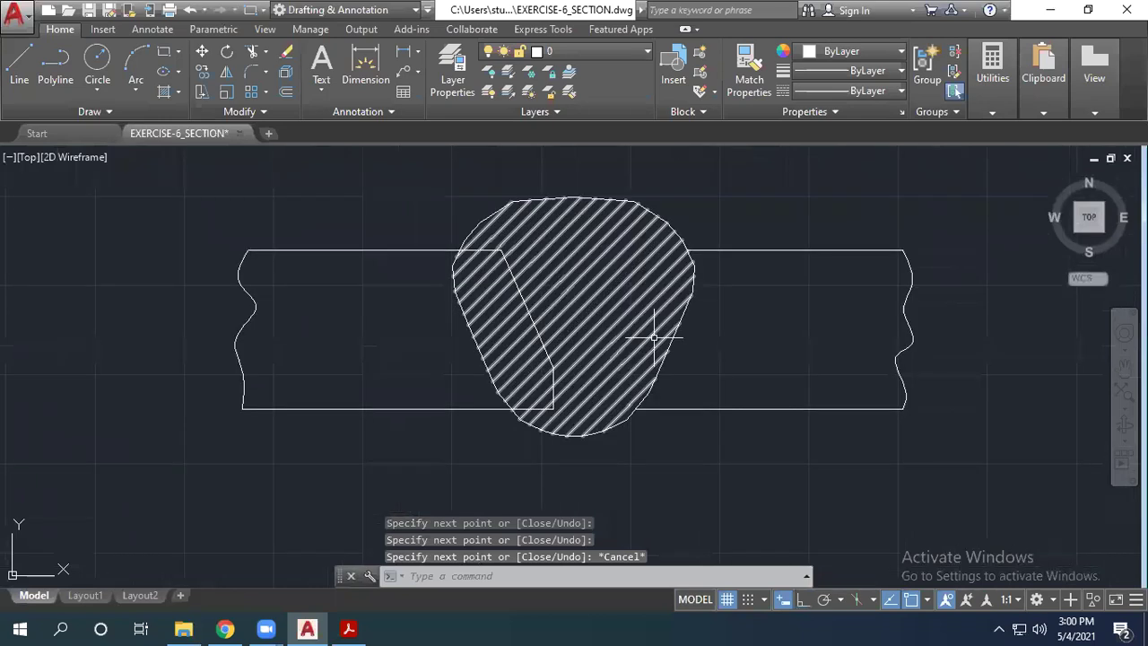
Step: Mirror the four groove lines of the left plate about the weld's vertical centre line, keeping the source objects
type("MIRROR")
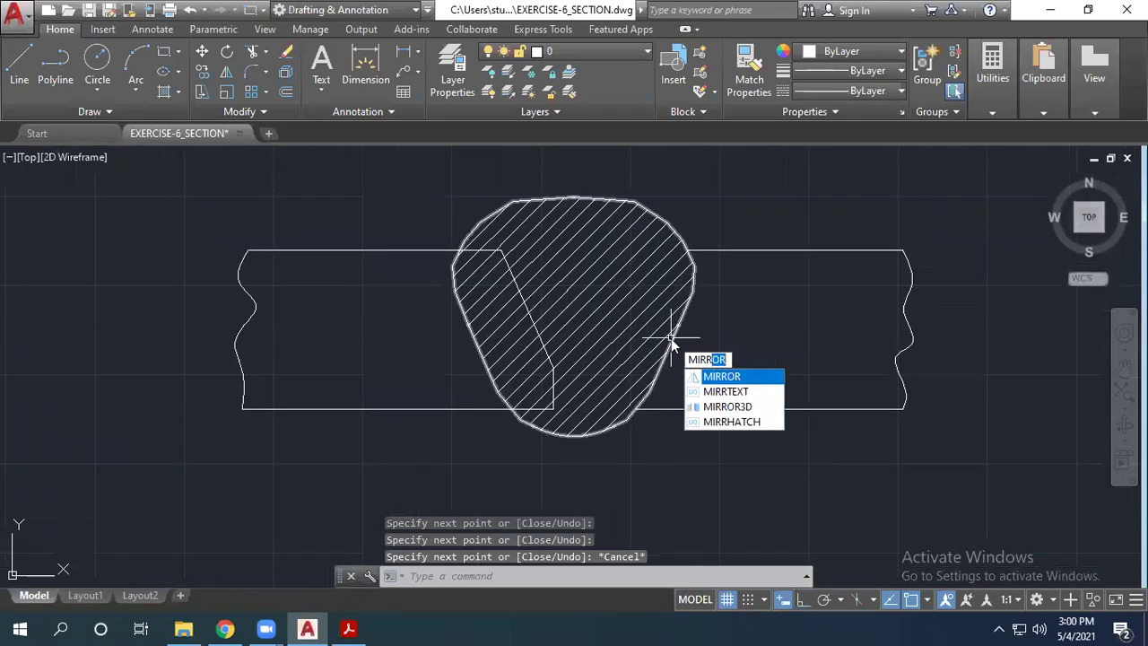
key("Return")
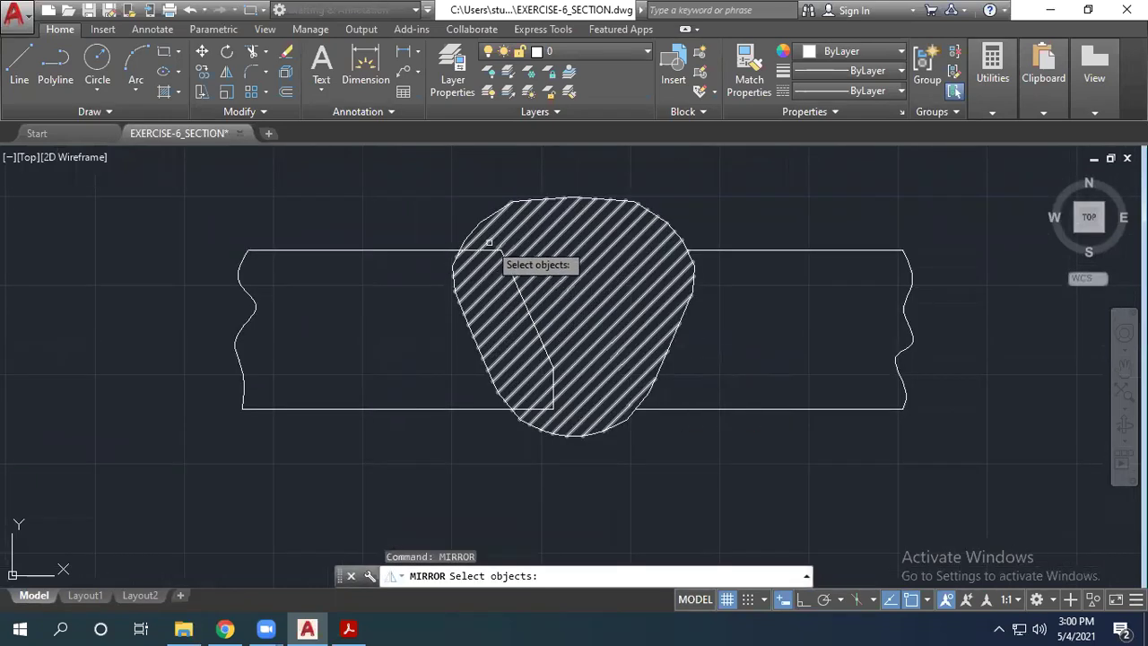
scroll(490, 254, "up", 4)
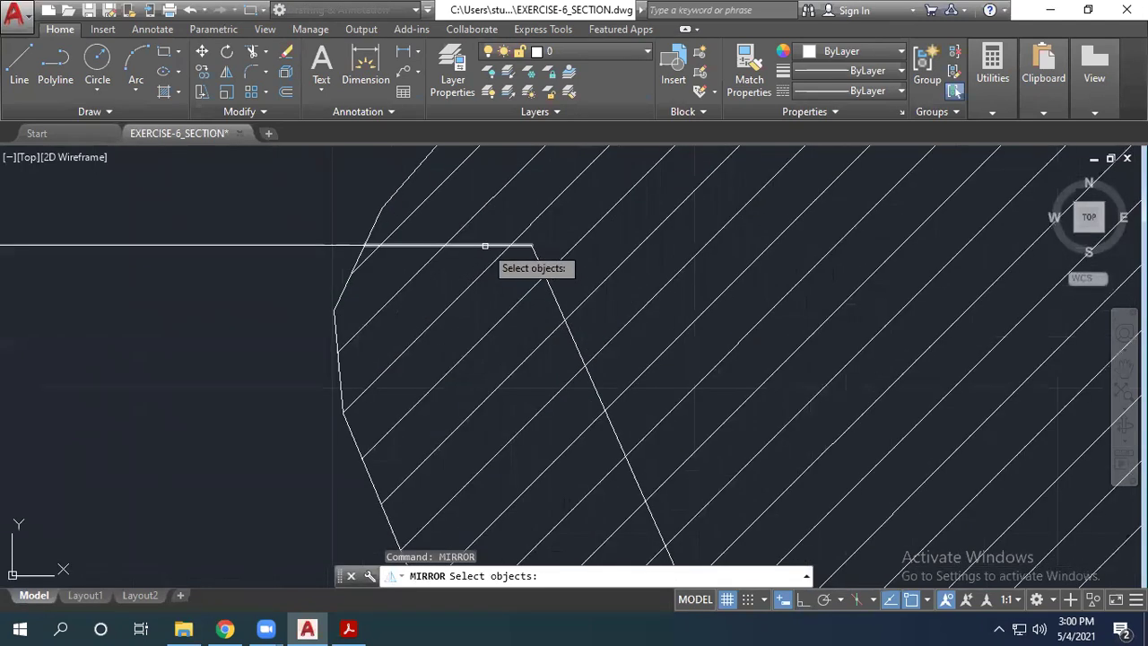
left_click(485, 245)
left_click(551, 303)
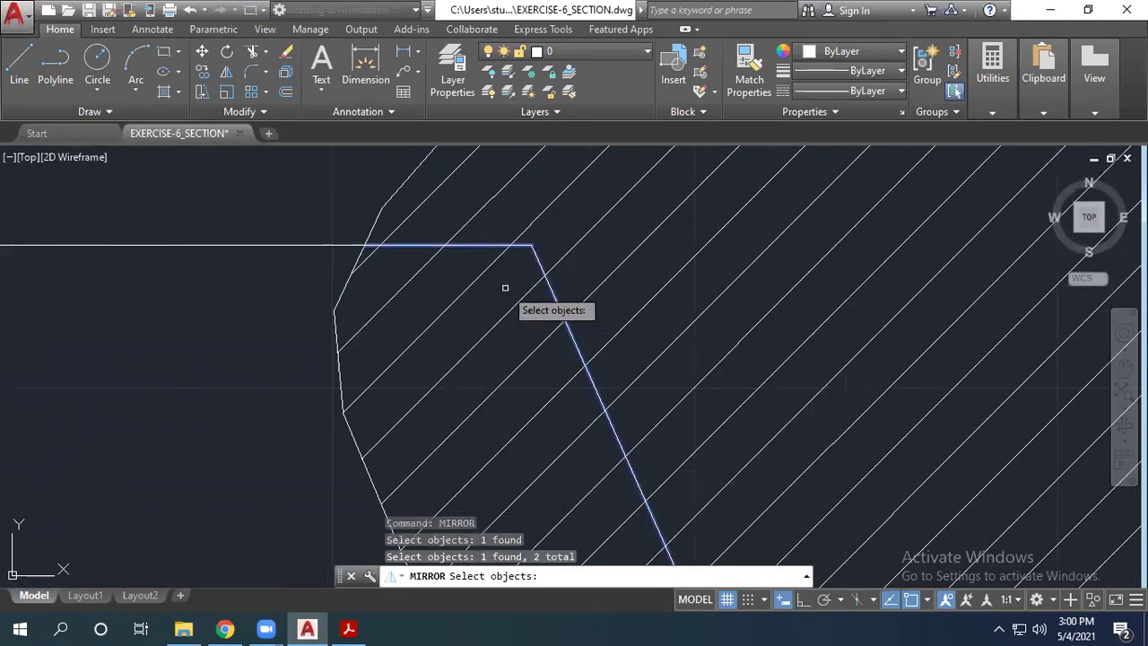
scroll(529, 341, "down", 5)
scroll(547, 382, "up", 4)
left_click(513, 340)
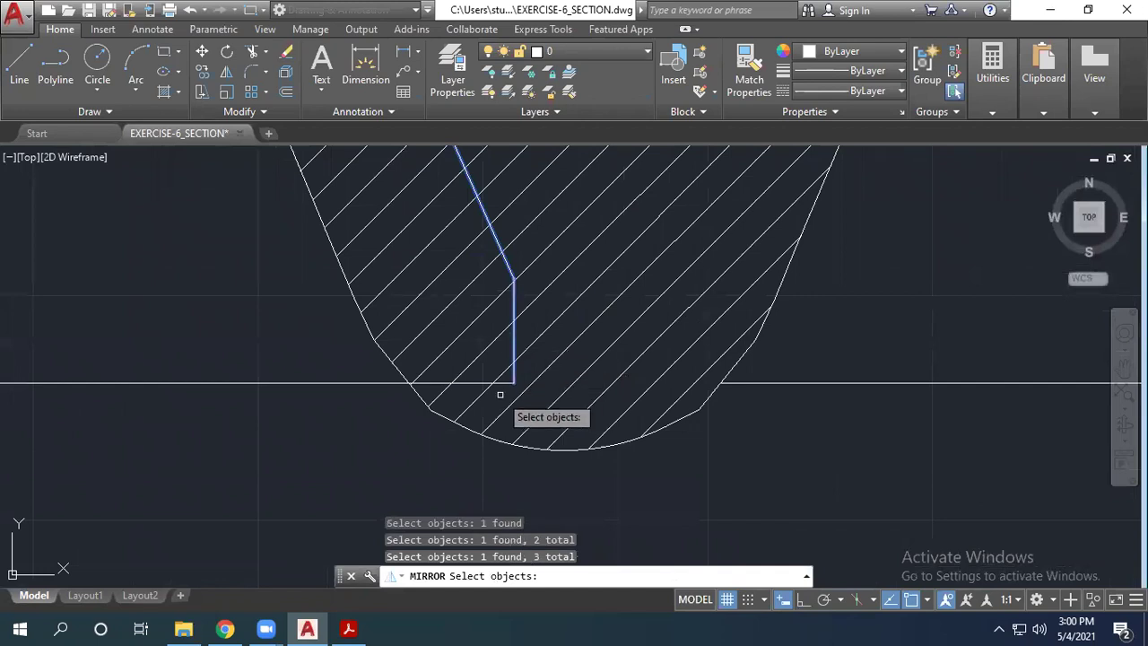
left_click(481, 383)
scroll(484, 386, "down", 4)
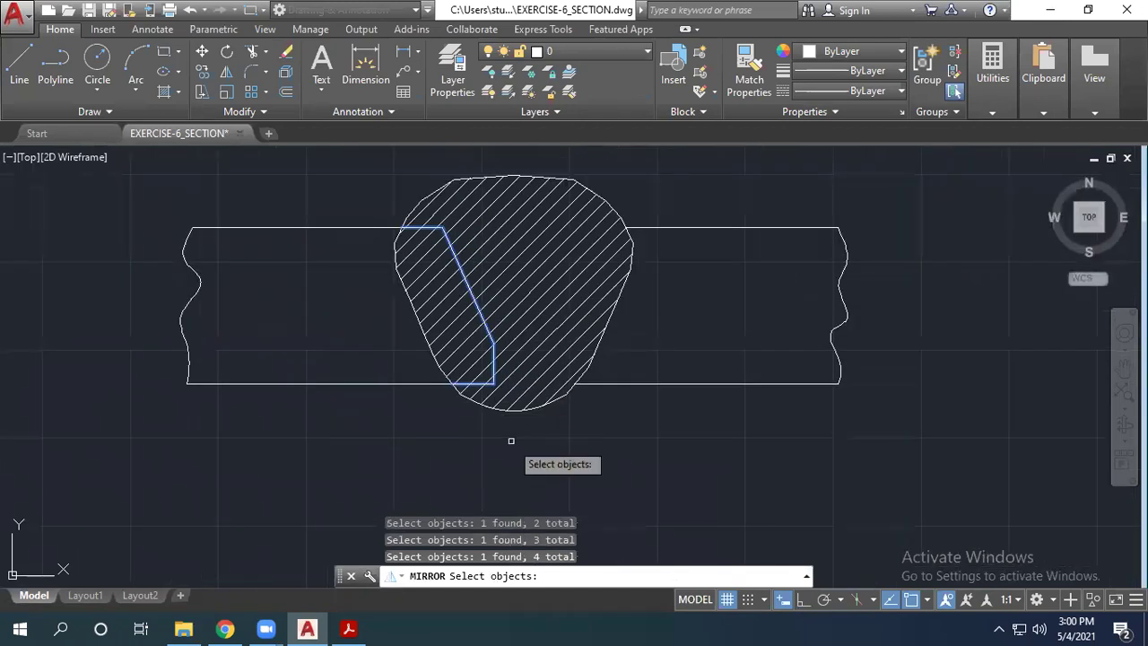
key("Return")
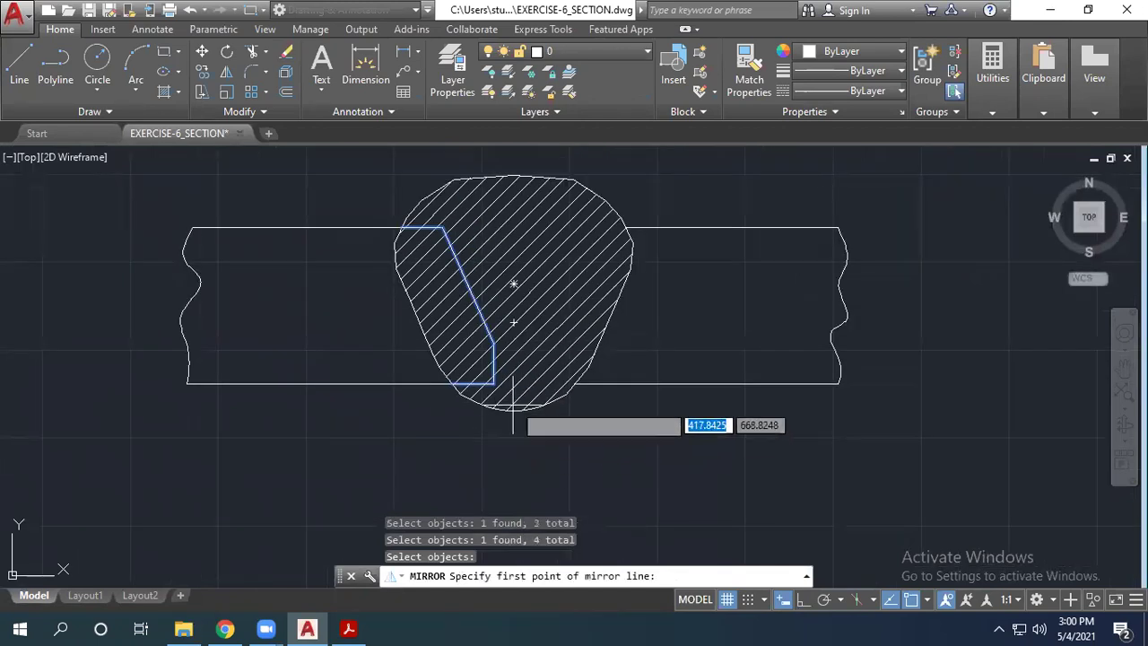
left_click(513, 174)
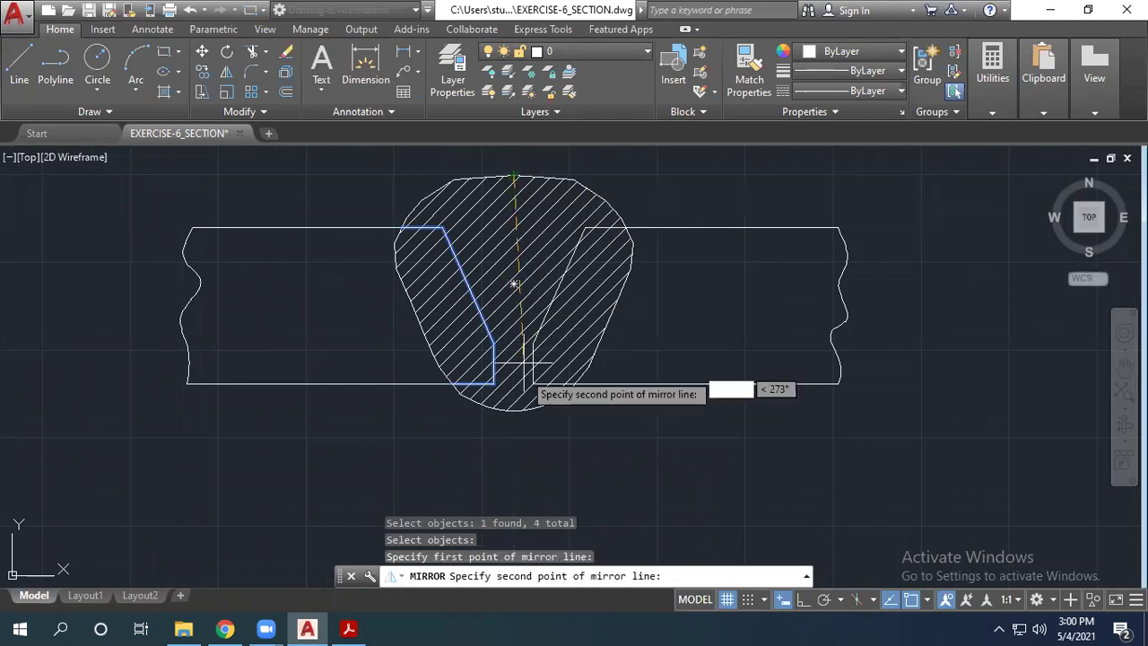
left_click(512, 412)
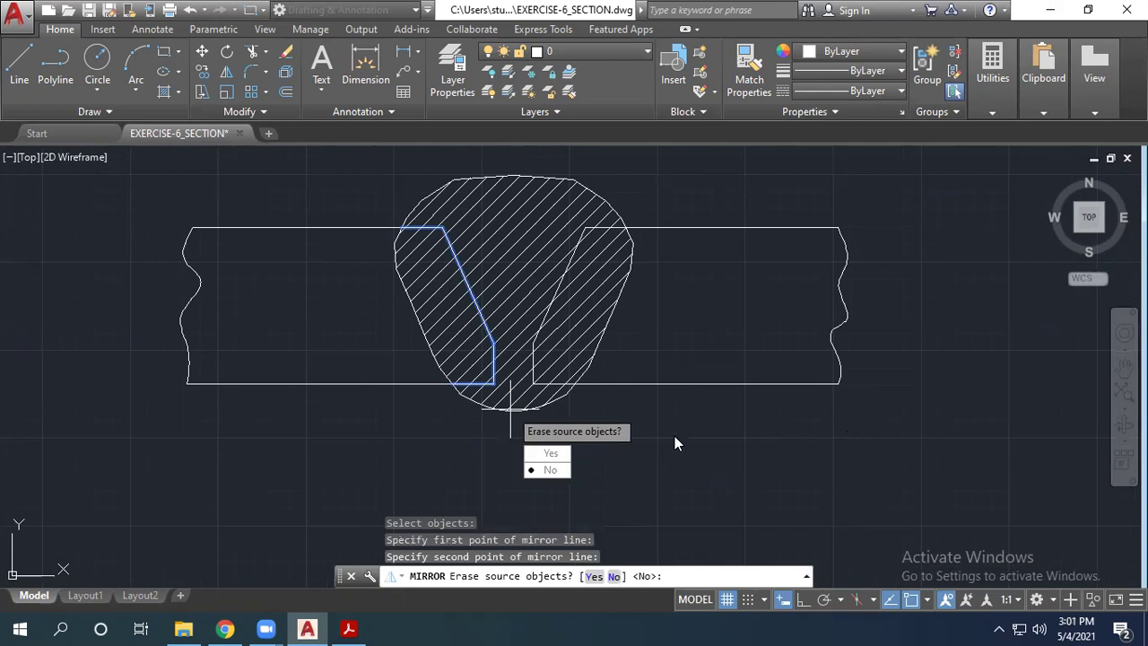
left_click(554, 471)
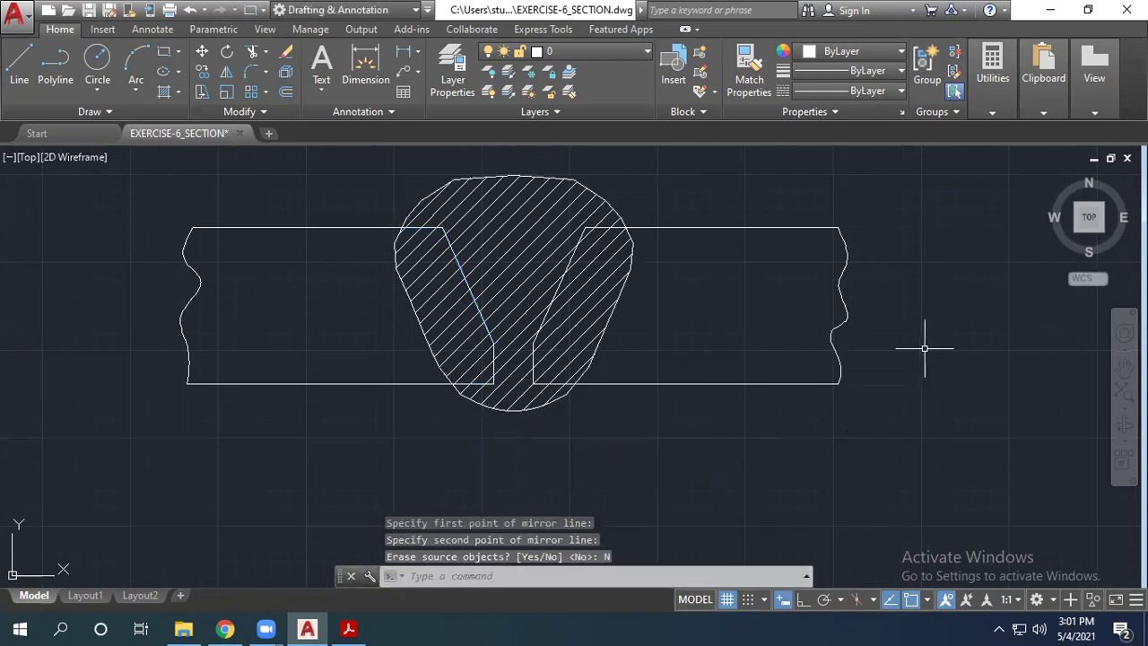
Step: Compare the drawing with the butt weld and fillet weld figures in the Acrobat lab manual, and return to the AutoCAD drawing
left_click(349, 629)
scroll(504, 341, "down", 1)
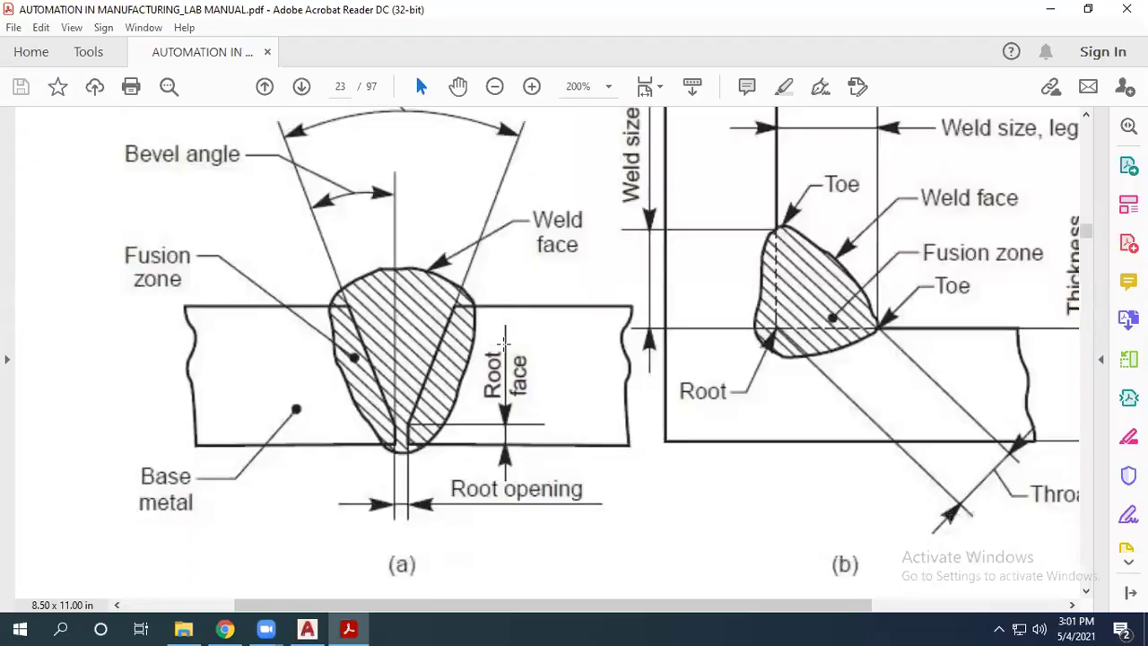
left_click(307, 629)
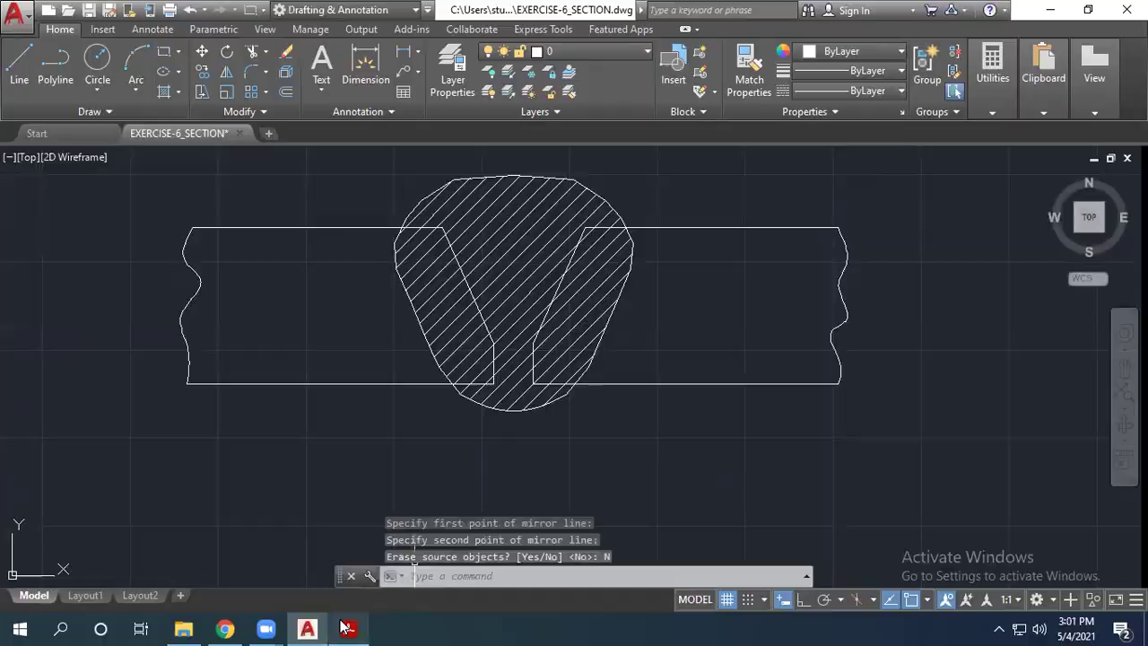
left_click(348, 629)
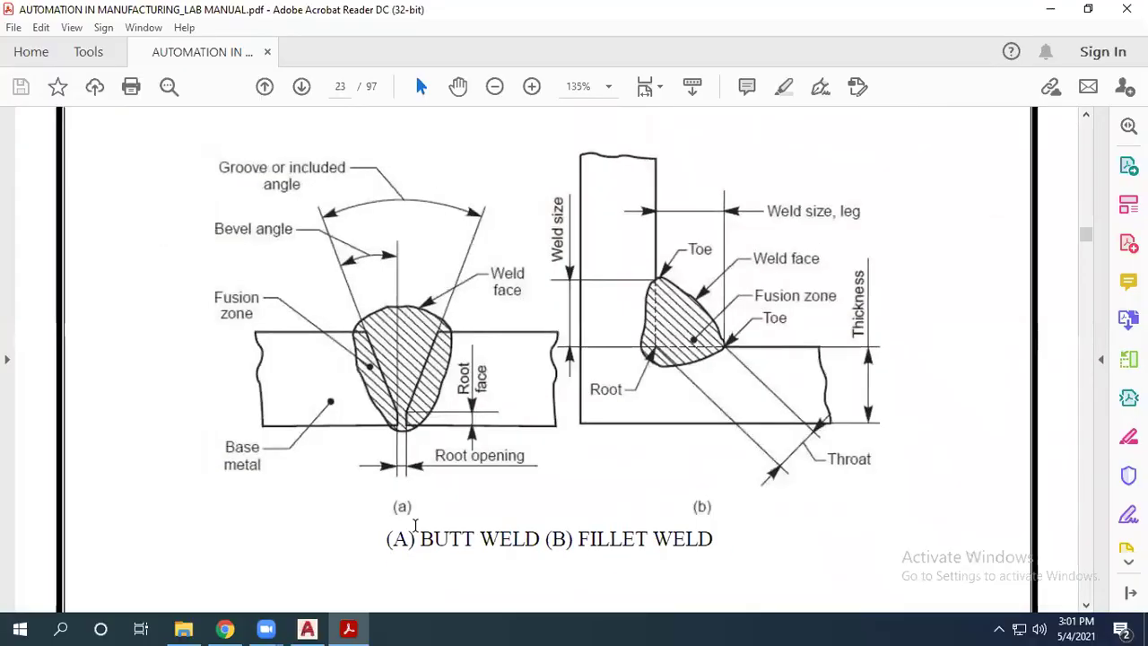
left_click(307, 629)
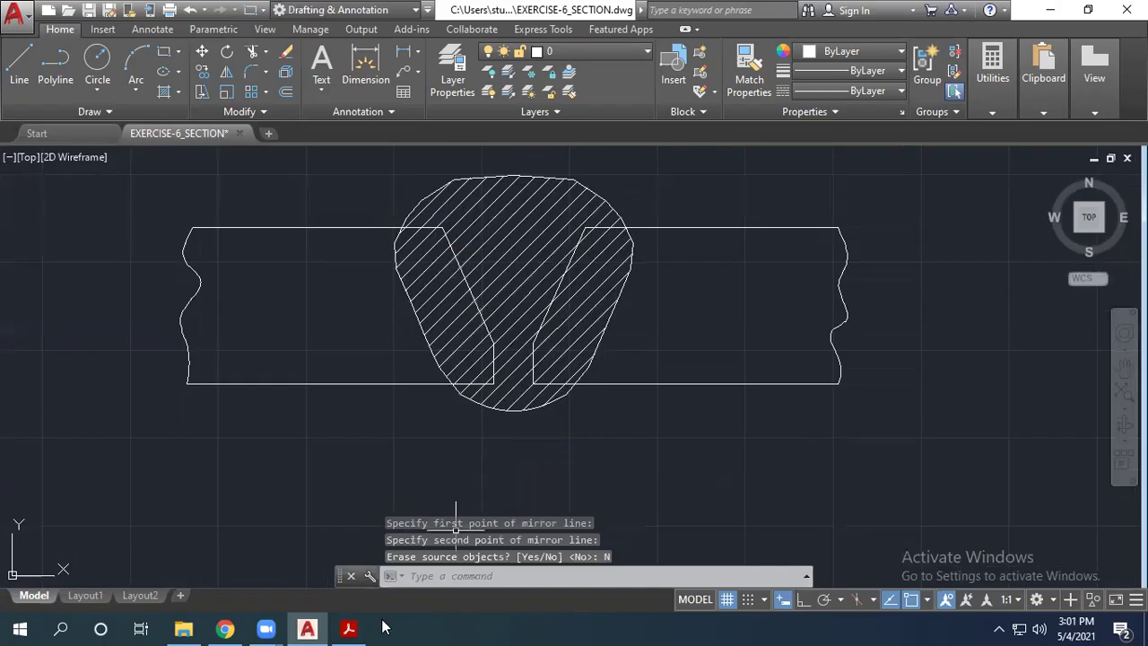
left_click(348, 628)
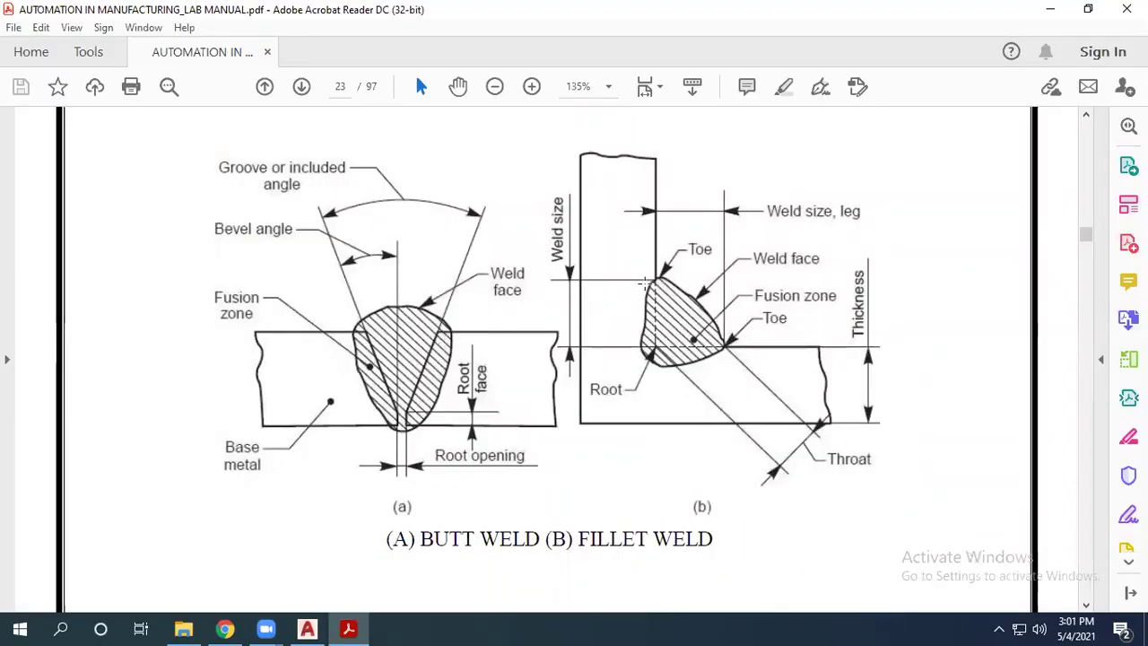
left_click(307, 628)
scroll(338, 407, "down", 2)
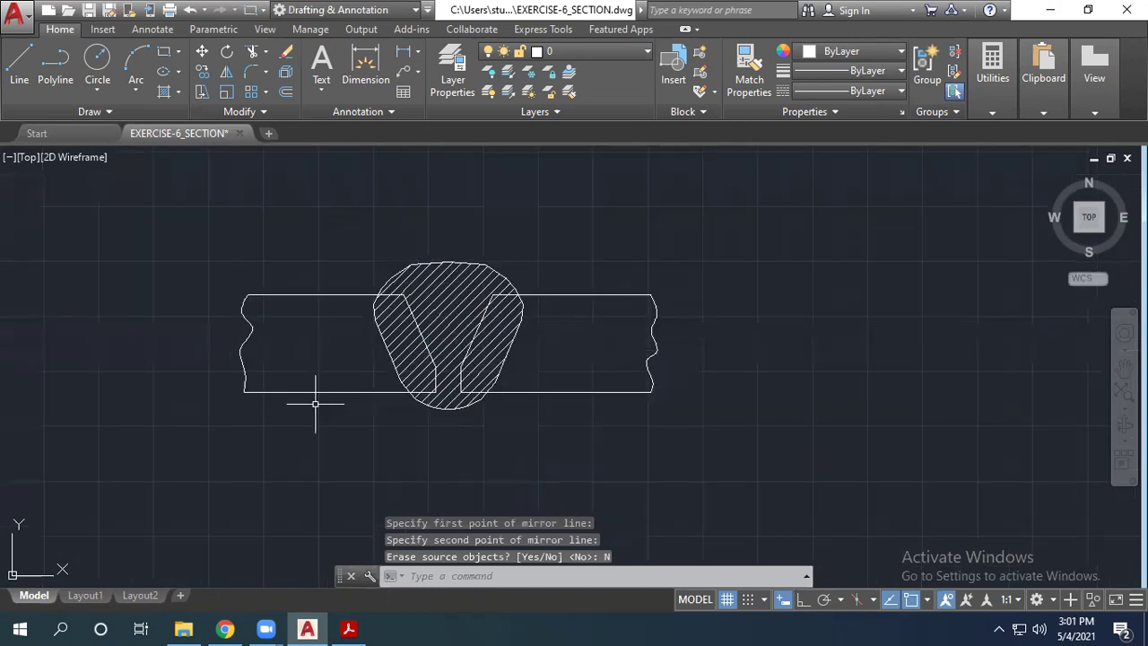
Step: Check the butt weld labels in the Acrobat lab manual, and in AutoCAD create a multileader style named DOT based on Standard
left_click(349, 628)
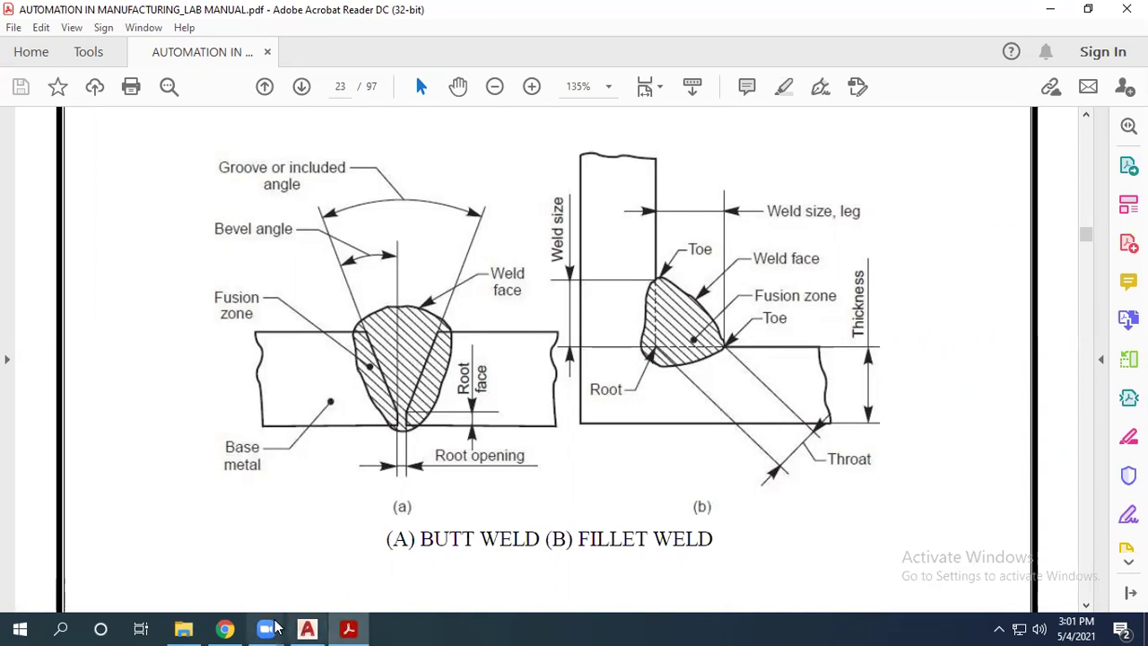
left_click(305, 629)
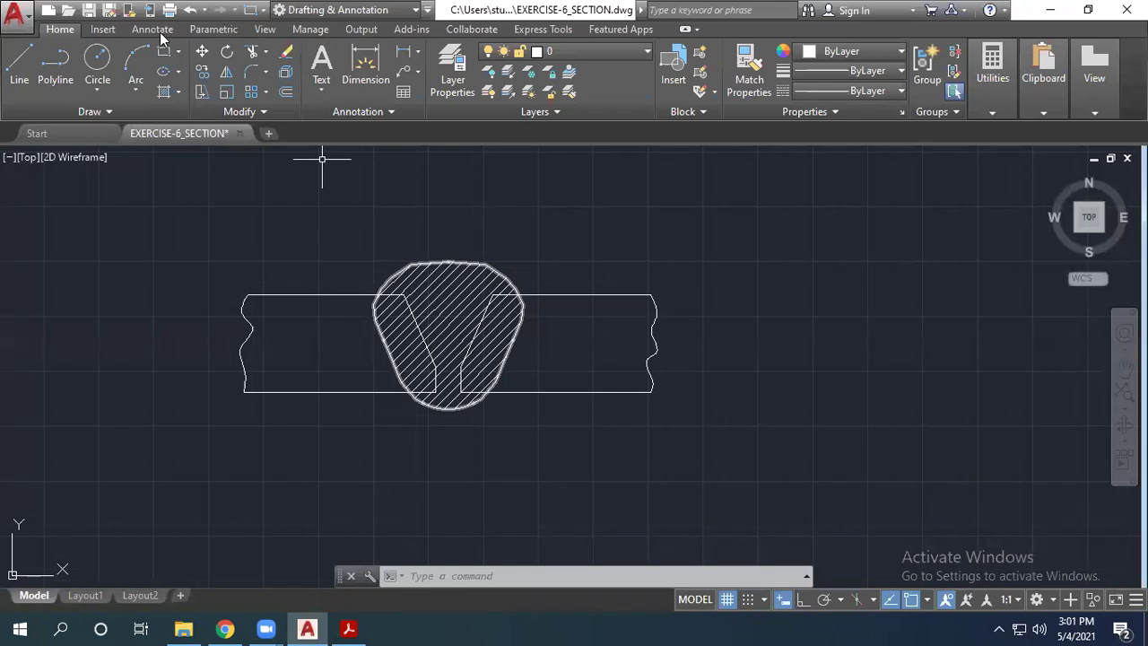
left_click(736, 53)
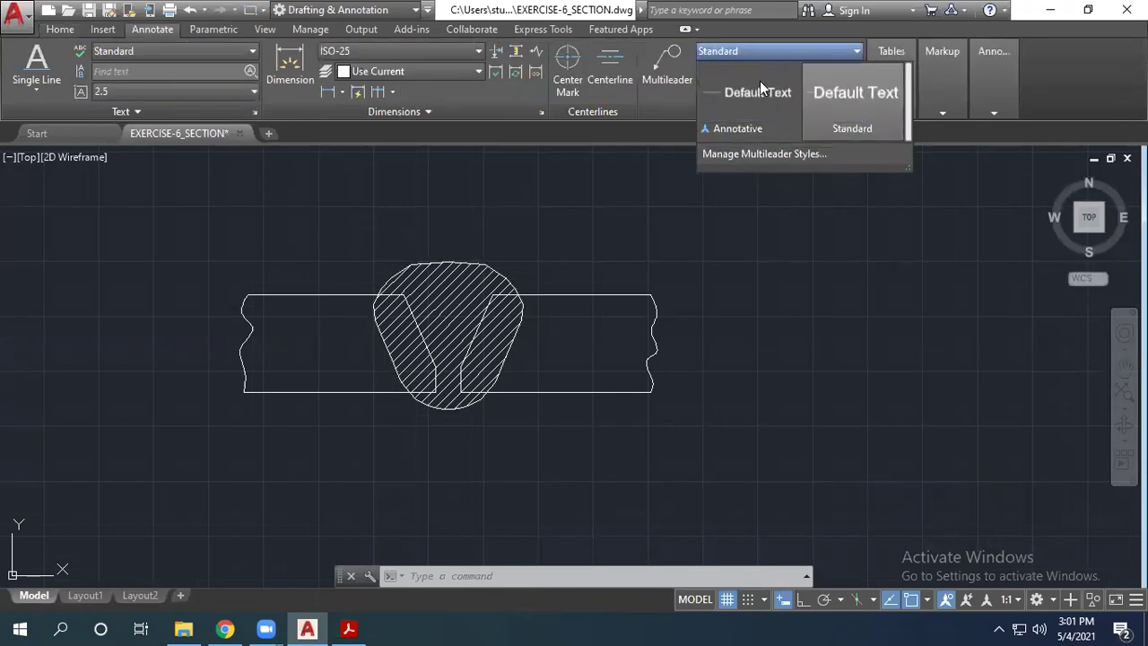
left_click(770, 154)
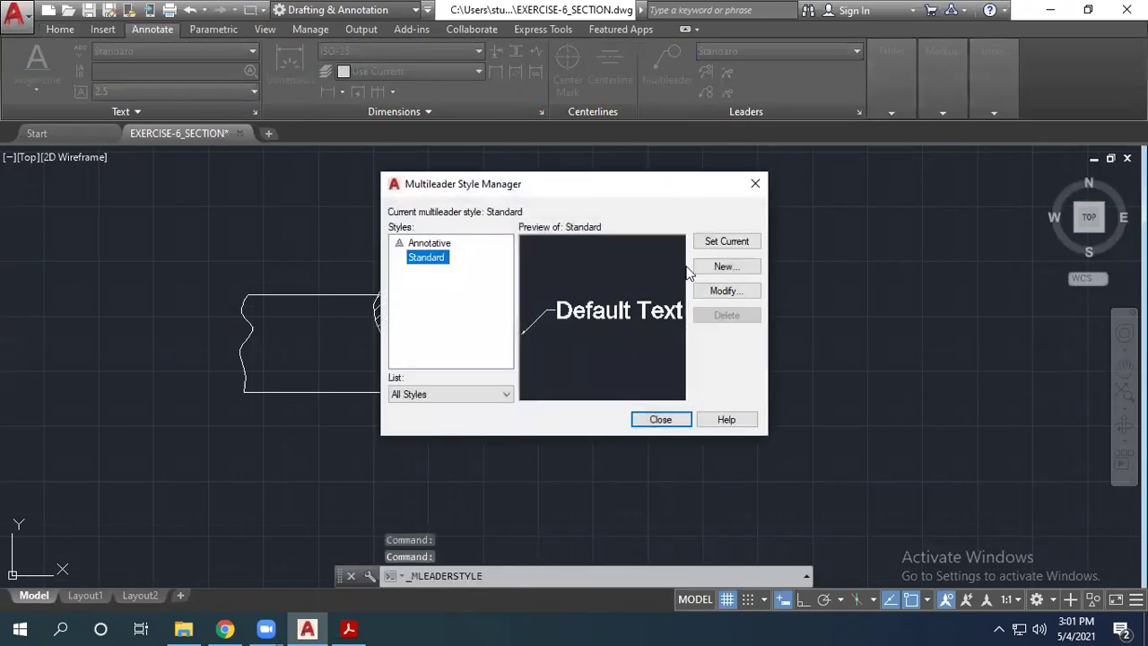
left_click(725, 268)
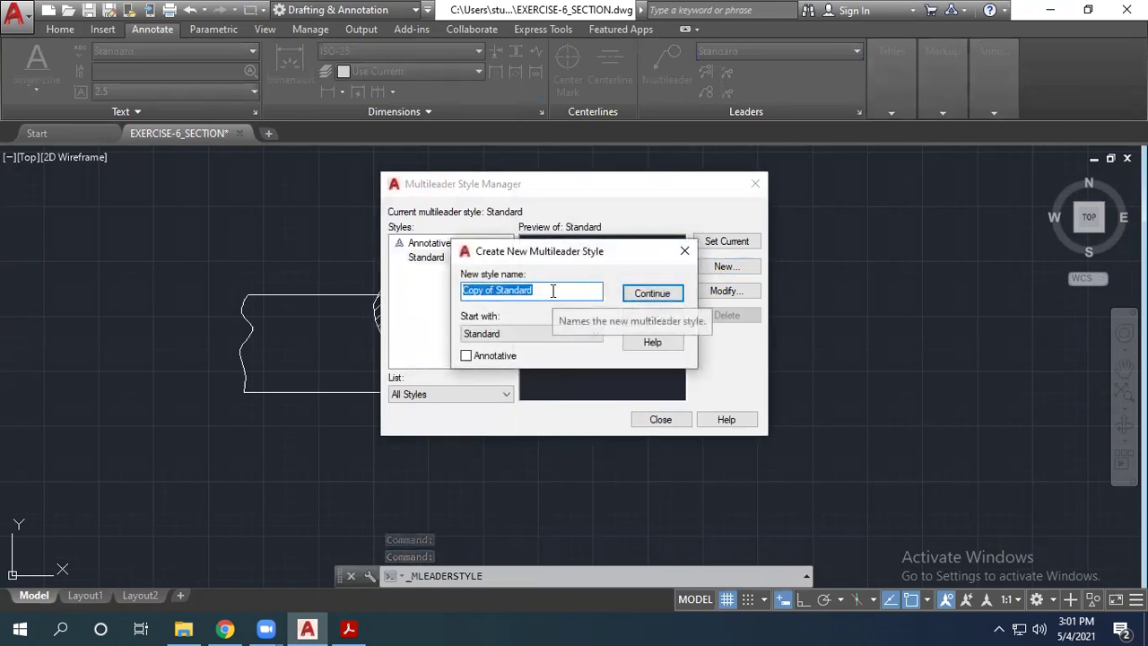
type("DOT")
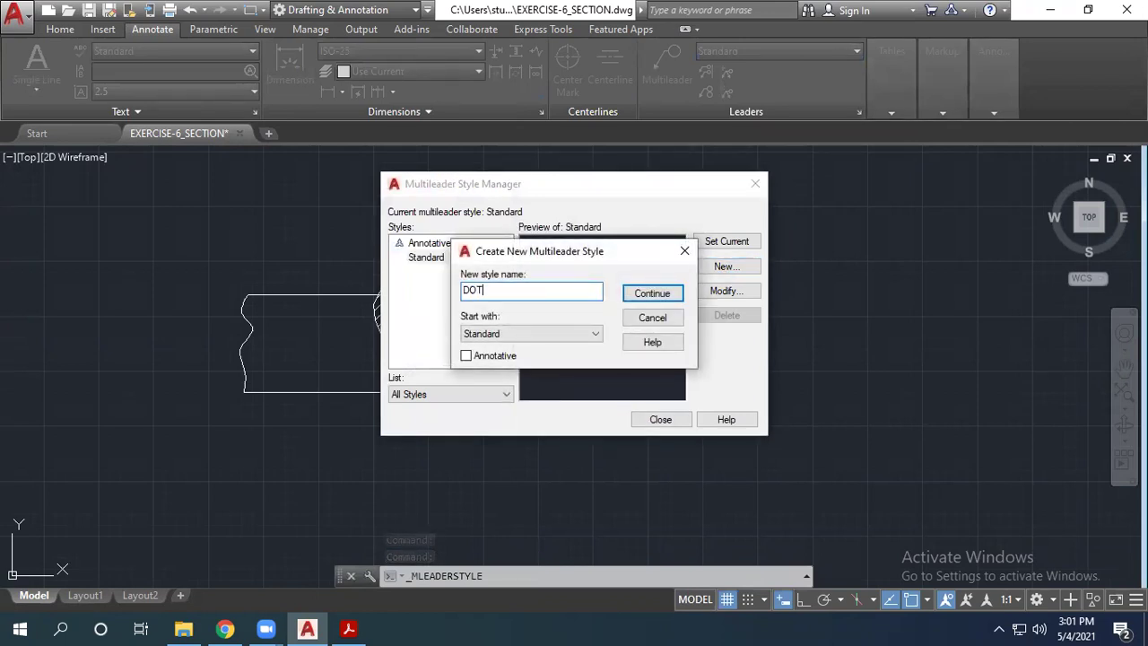
left_click(667, 296)
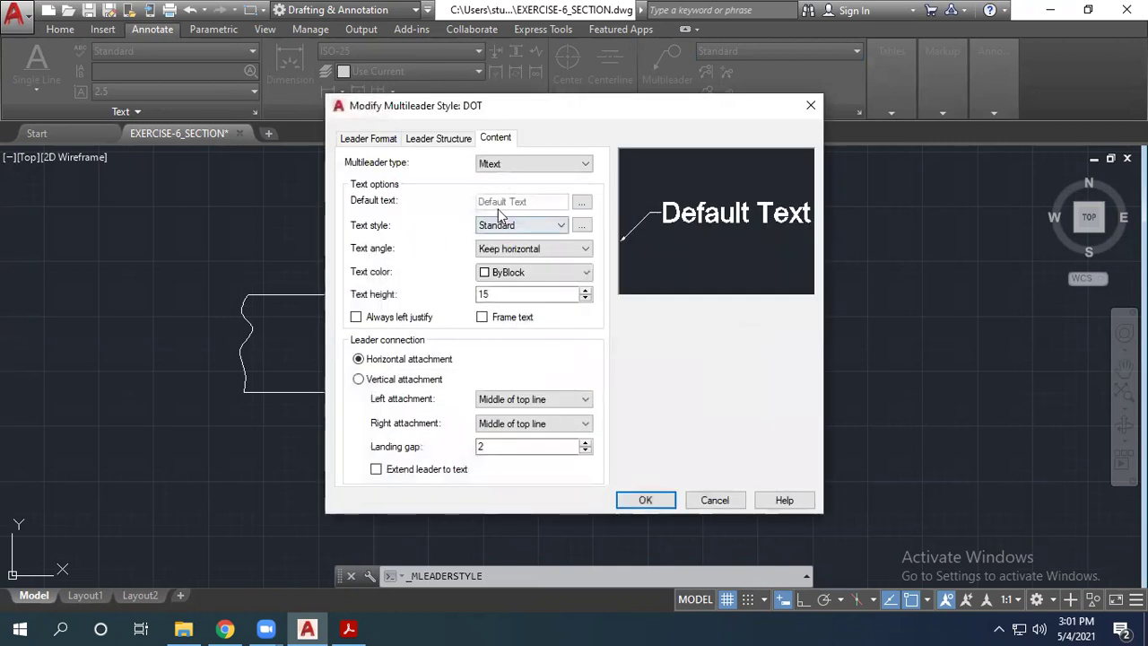
Step: Give the DOT multileader style the Dot small arrowhead symbol, review its structure and content settings, and save the style
left_click(367, 139)
left_click(418, 140)
left_click(379, 142)
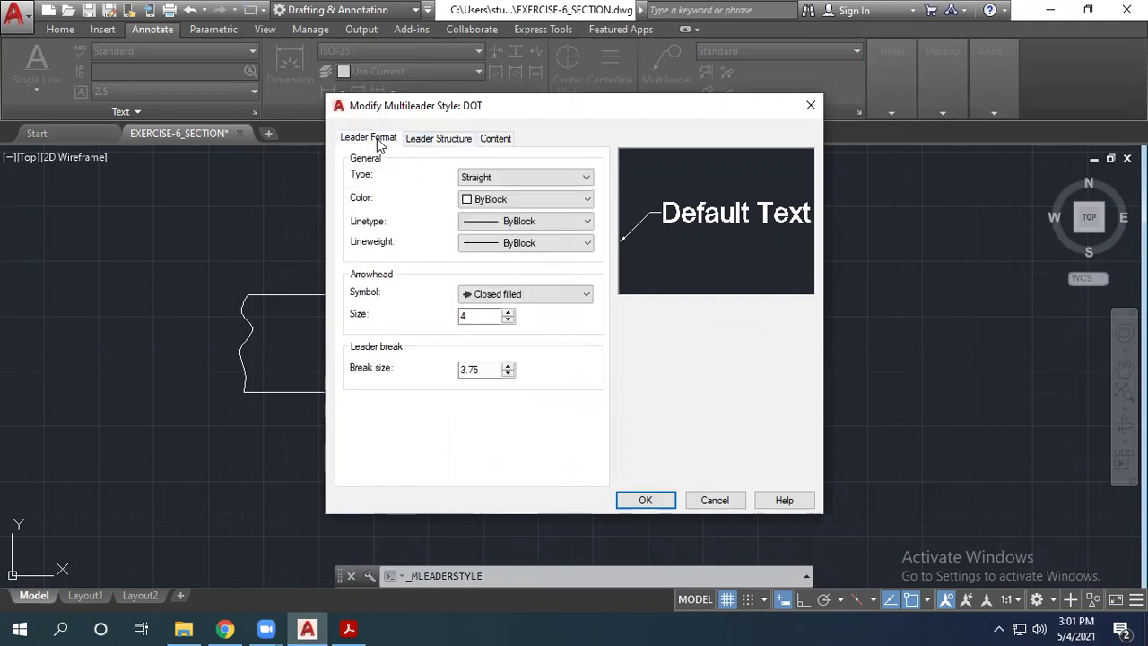
left_click(507, 294)
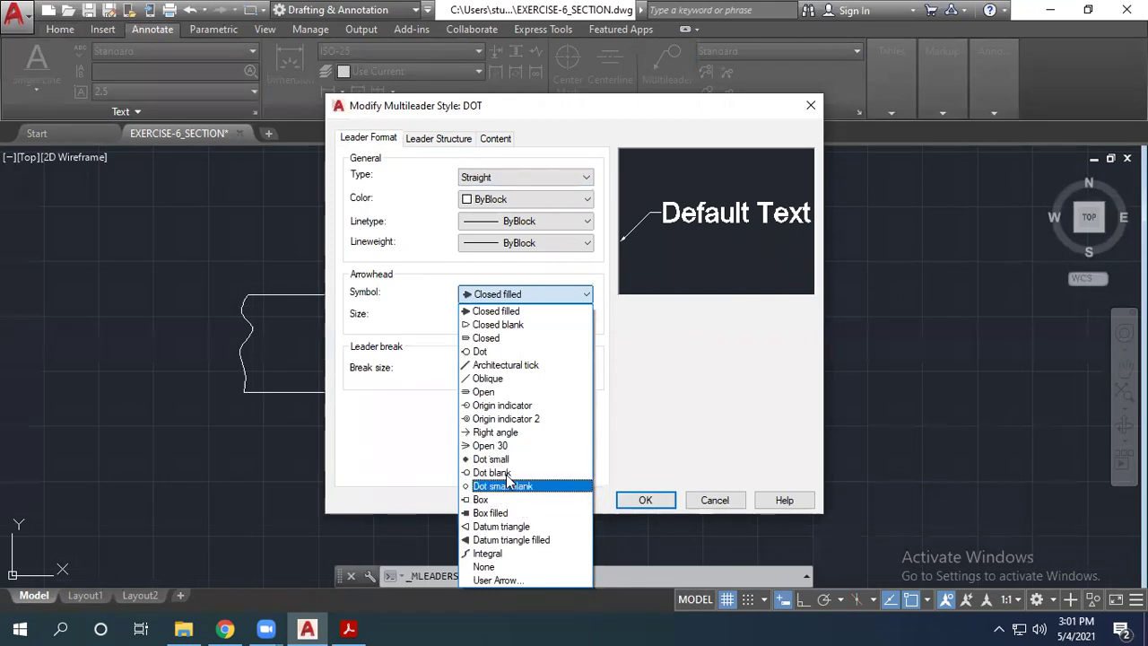
left_click(502, 459)
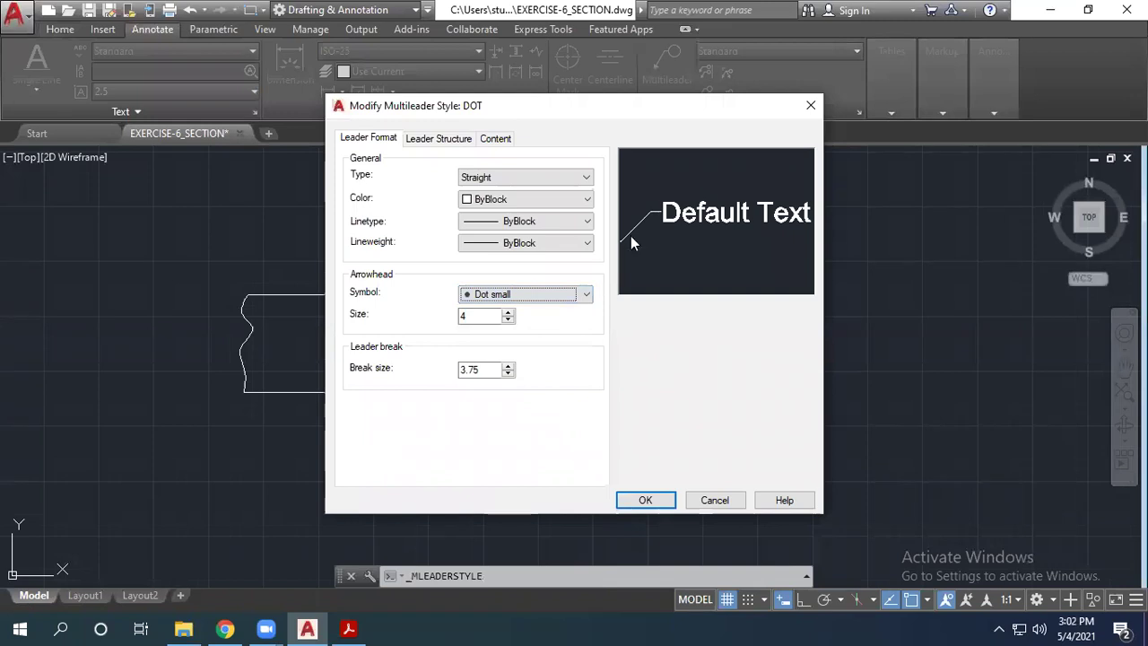
left_click(440, 143)
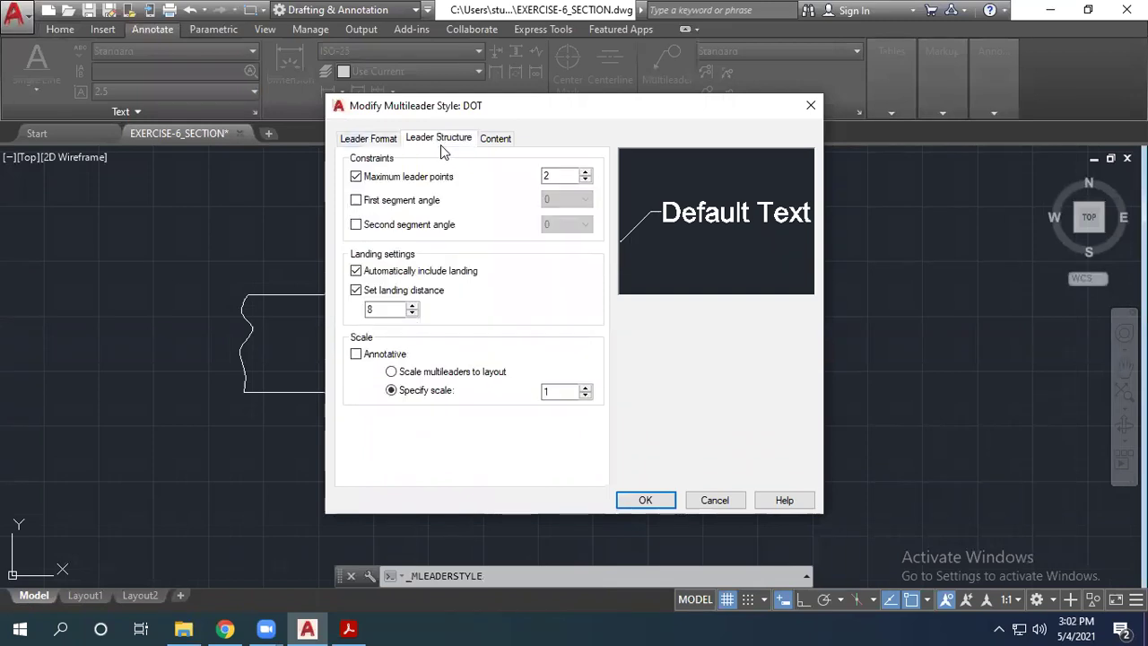
left_click(485, 141)
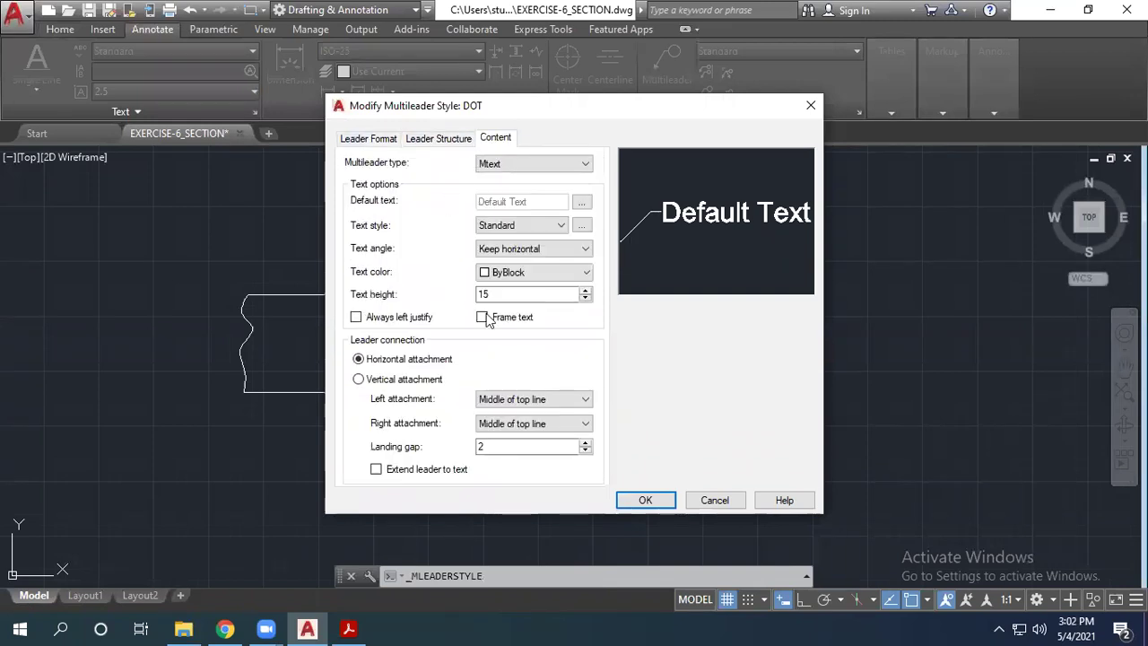
left_click(642, 502)
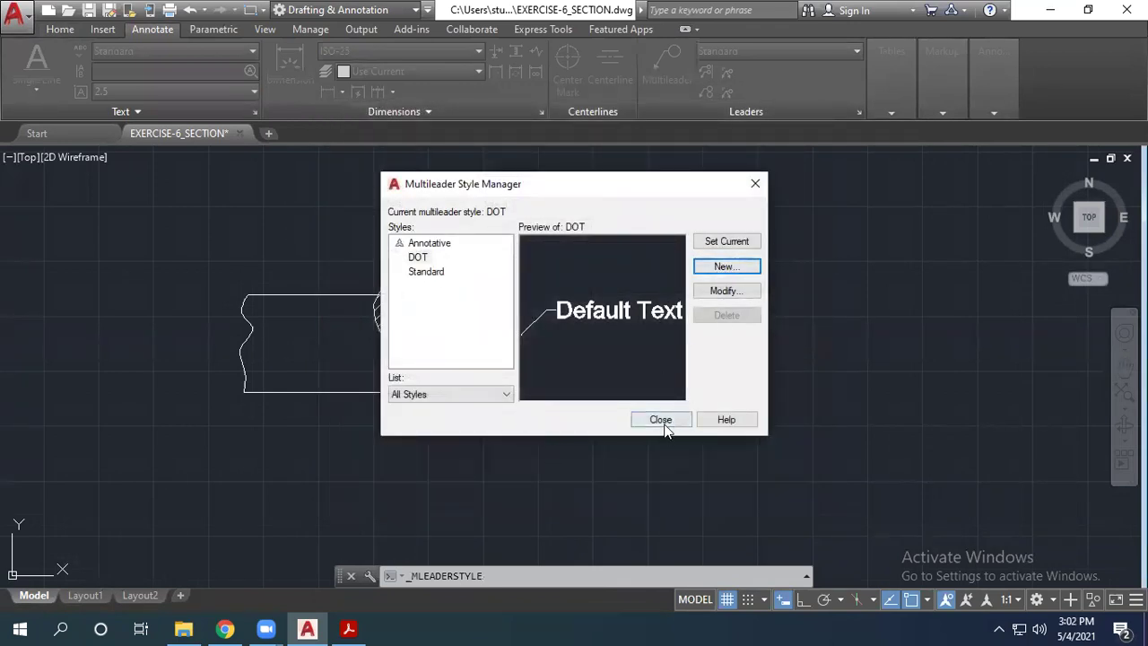
left_click(661, 420)
Step: Add a multileader from inside the left plate to a landing below its bottom edge, labelled BASE METAL
left_click(666, 68)
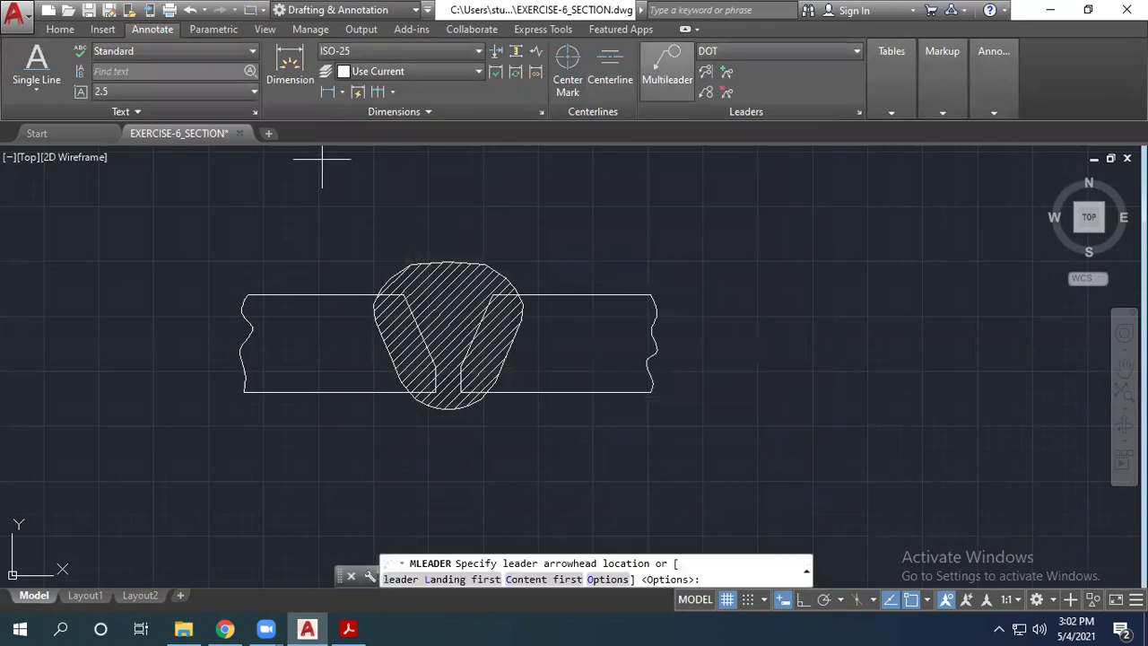
left_click(331, 379)
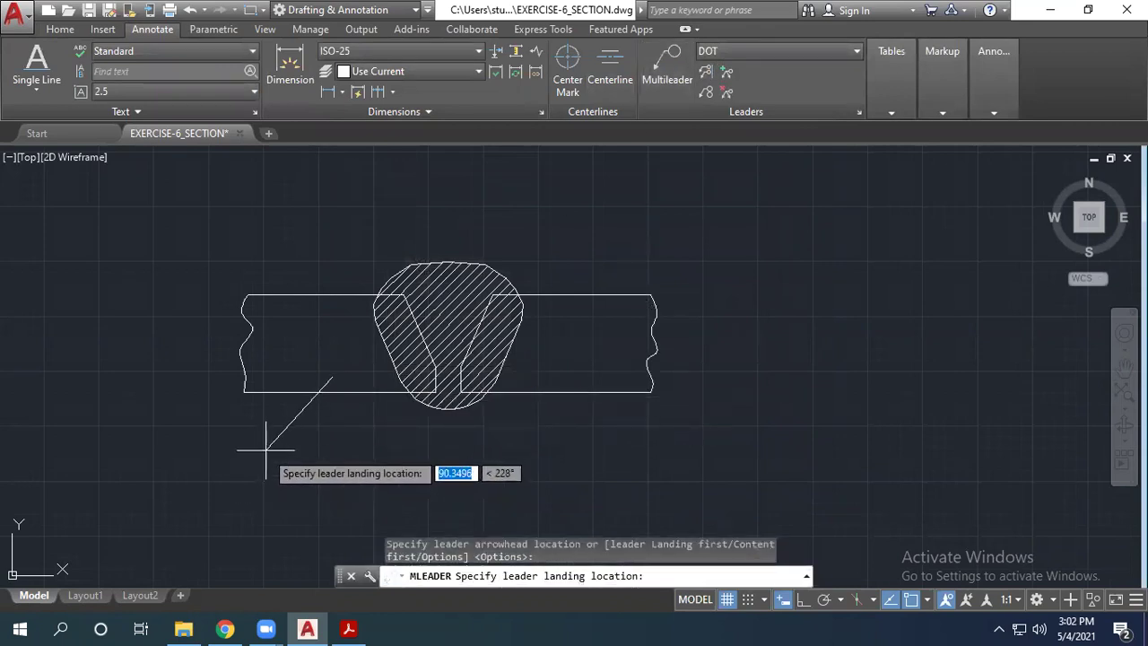
left_click(260, 443)
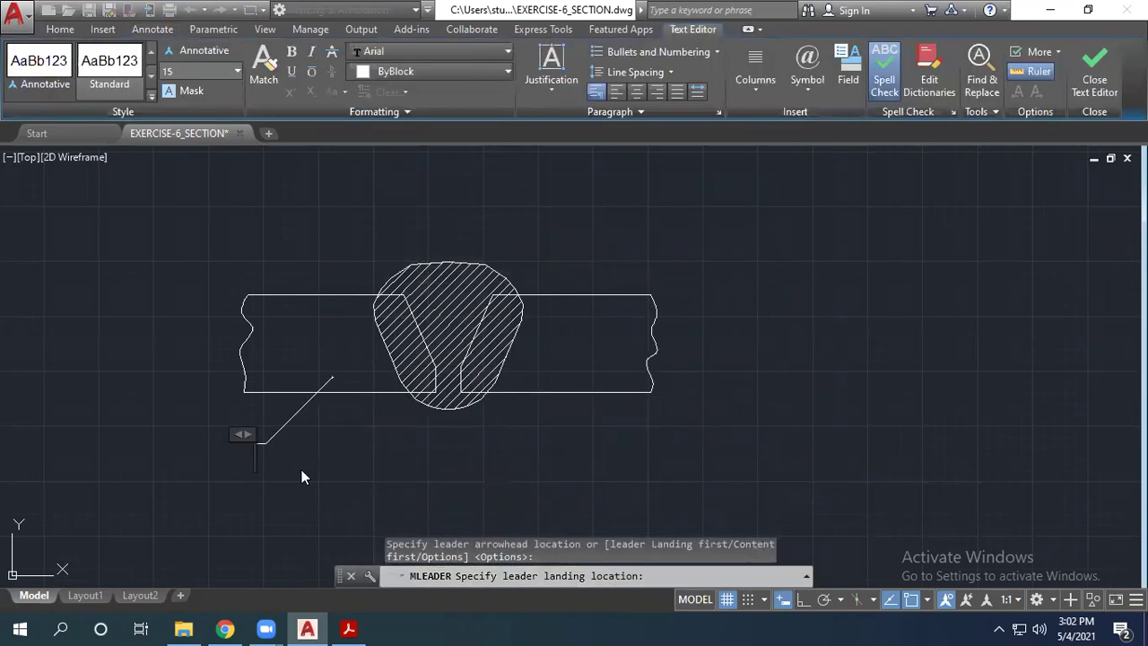
scroll(304, 457, "up", 3)
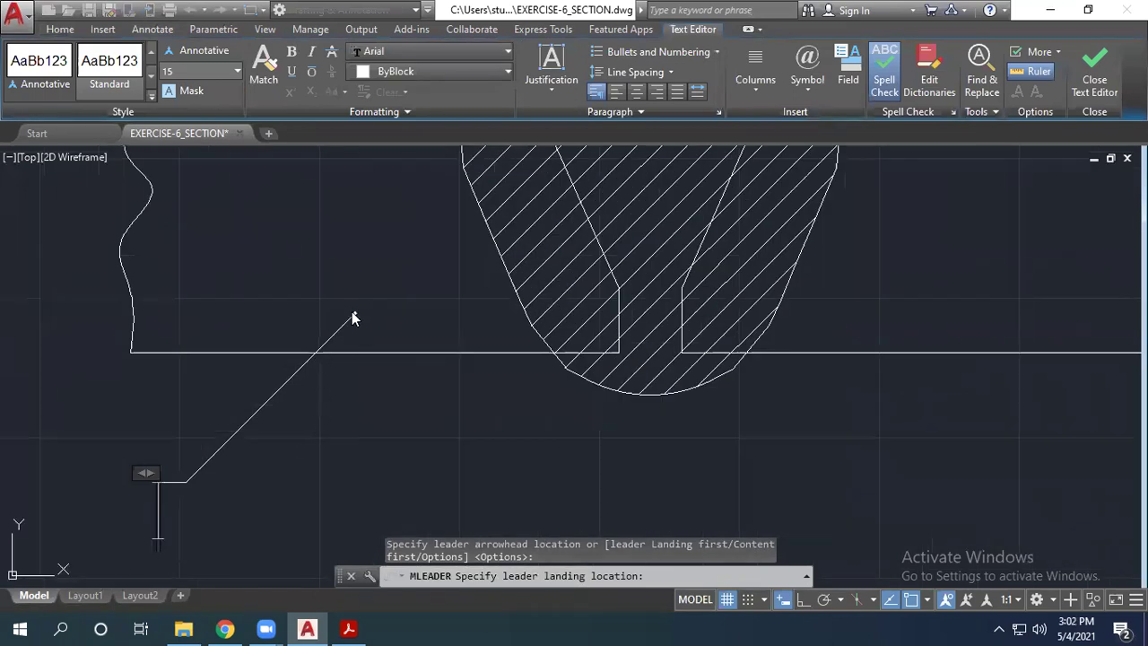
scroll(328, 345, "down", 3)
type("BASE ME")
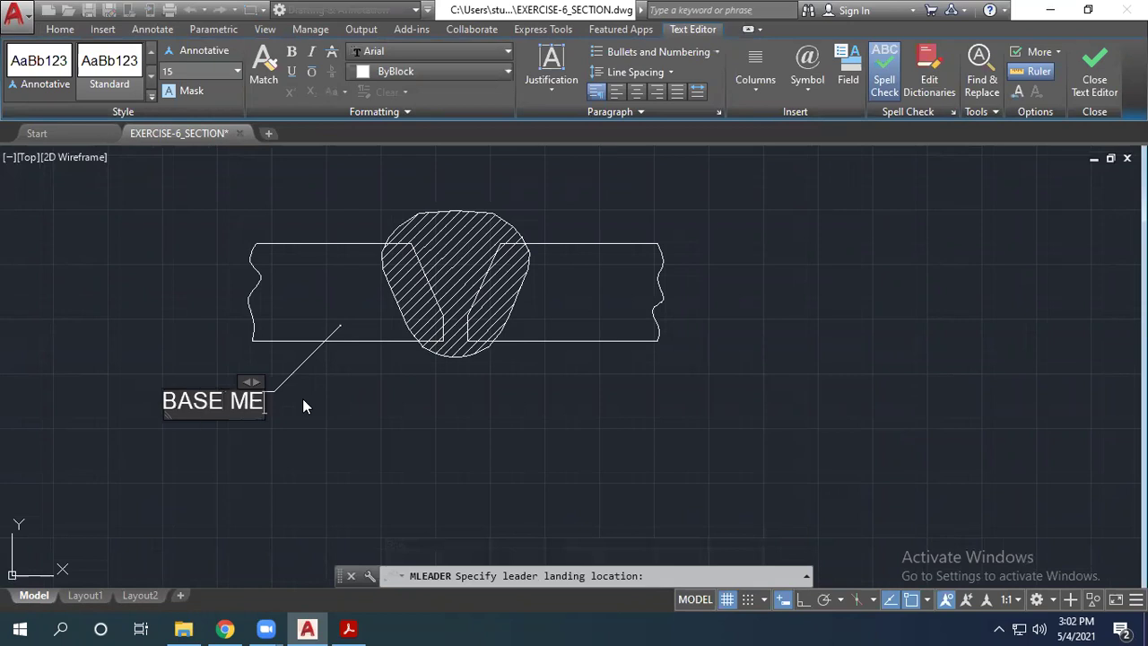
type("TAL")
left_click(349, 435)
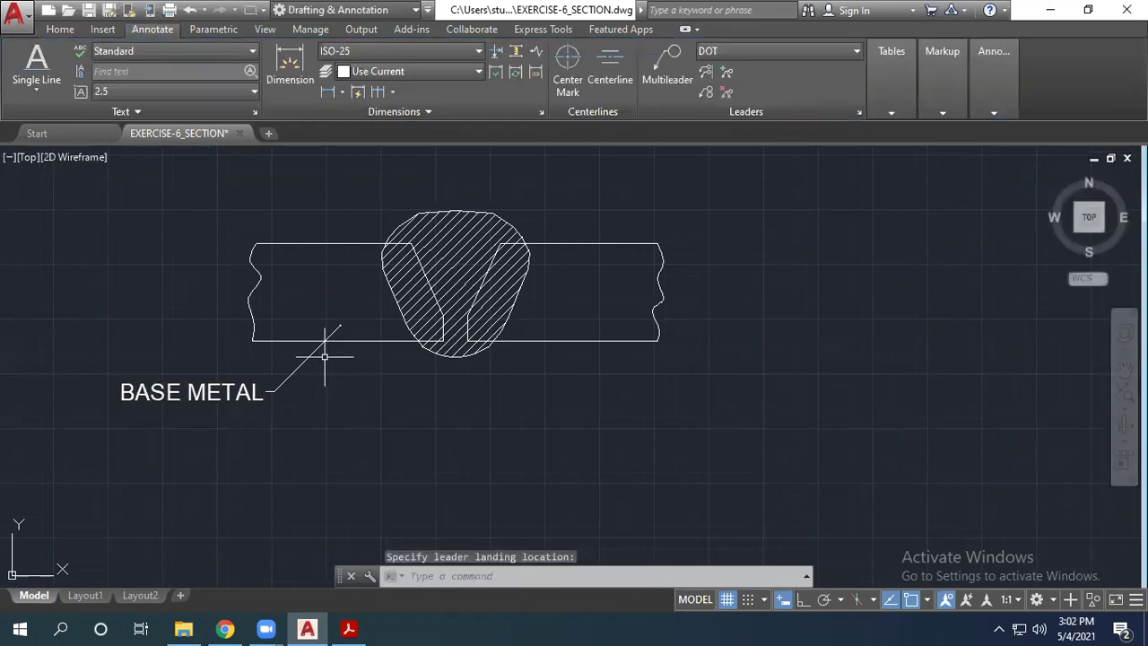
Step: Set the DOT multileader style's arrowhead size to 10 and inspect the dot on the BASE METAL leader
left_click(333, 329)
mouse_move(340, 327)
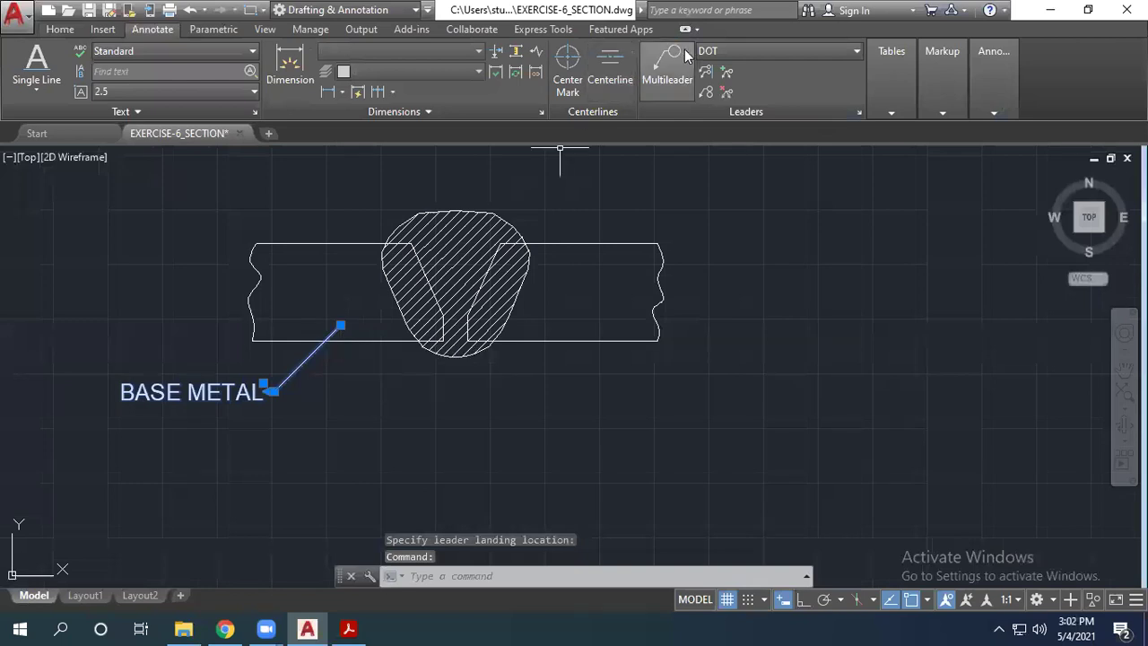
left_click(714, 53)
left_click(715, 53)
left_click(715, 53)
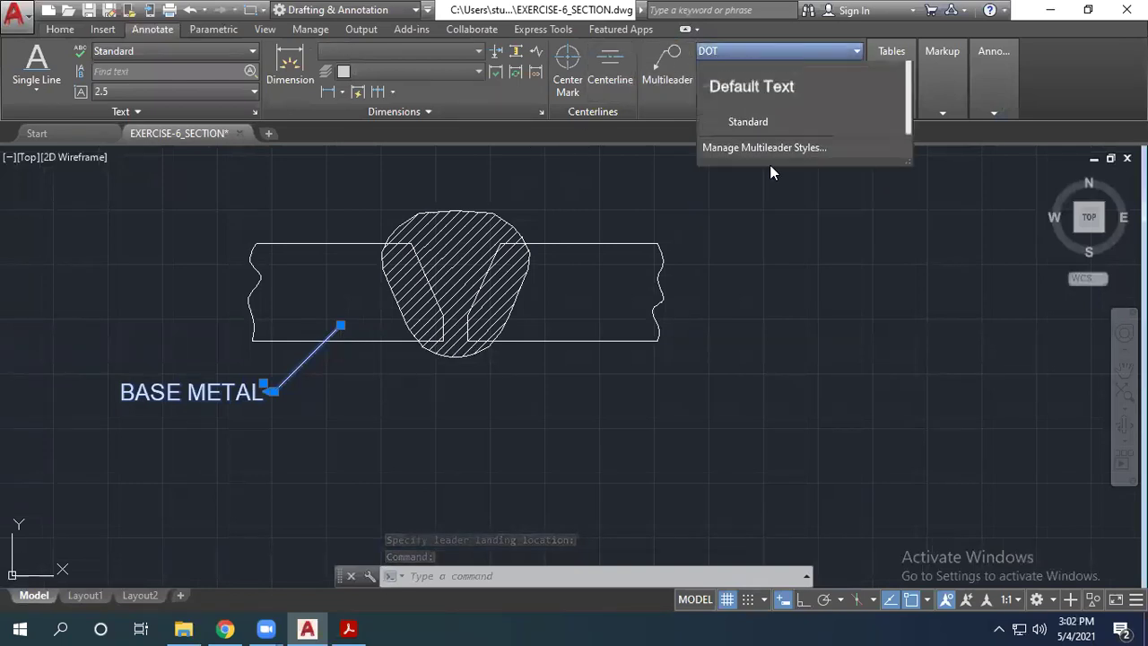
left_click(753, 231)
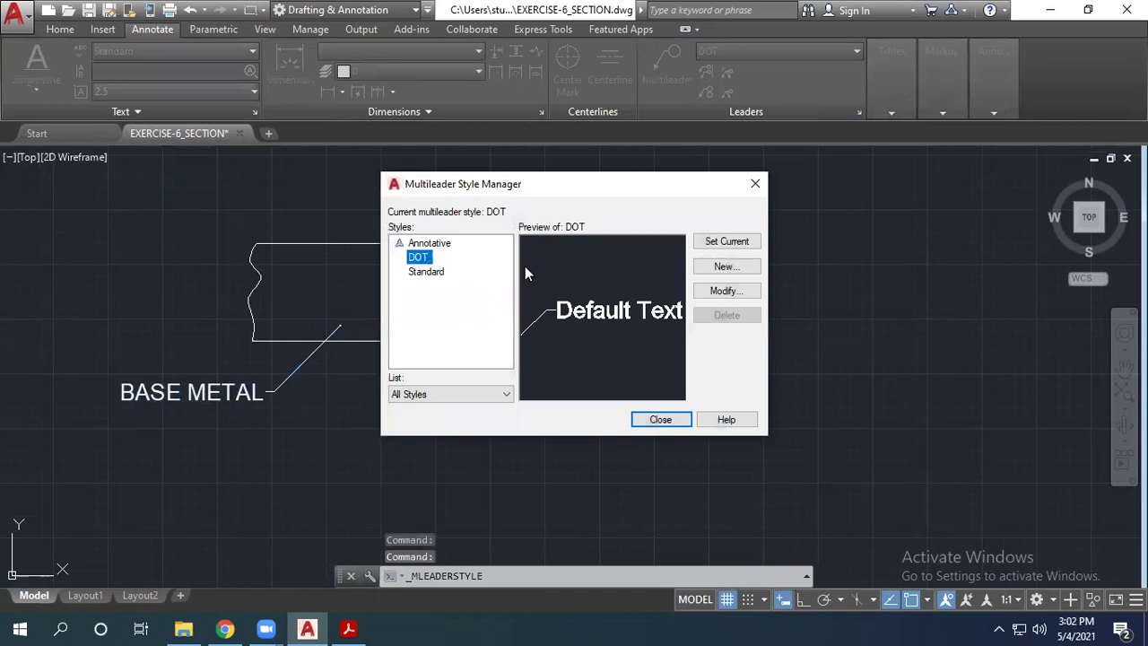
left_click(725, 291)
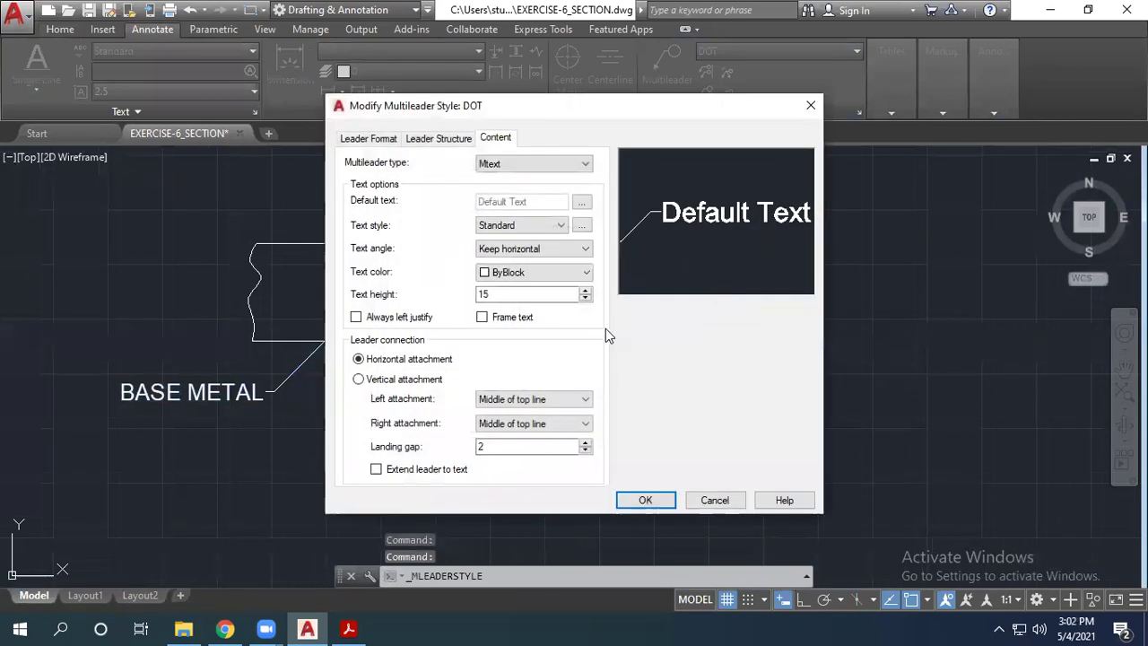
left_click(433, 140)
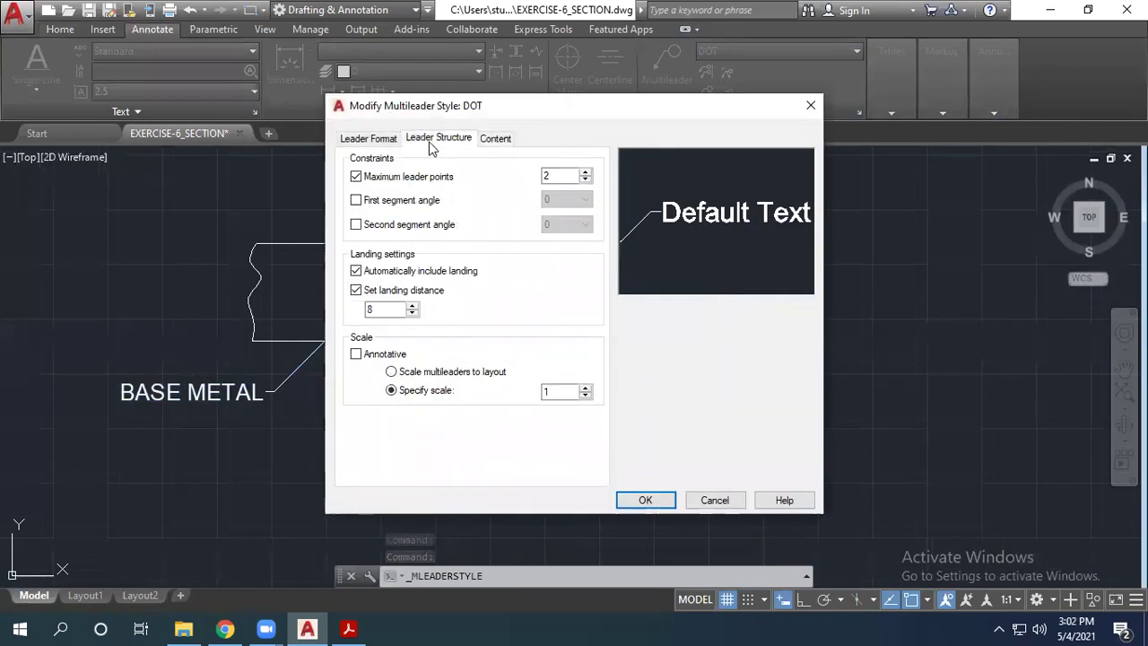
left_click(384, 143)
double_click(481, 316)
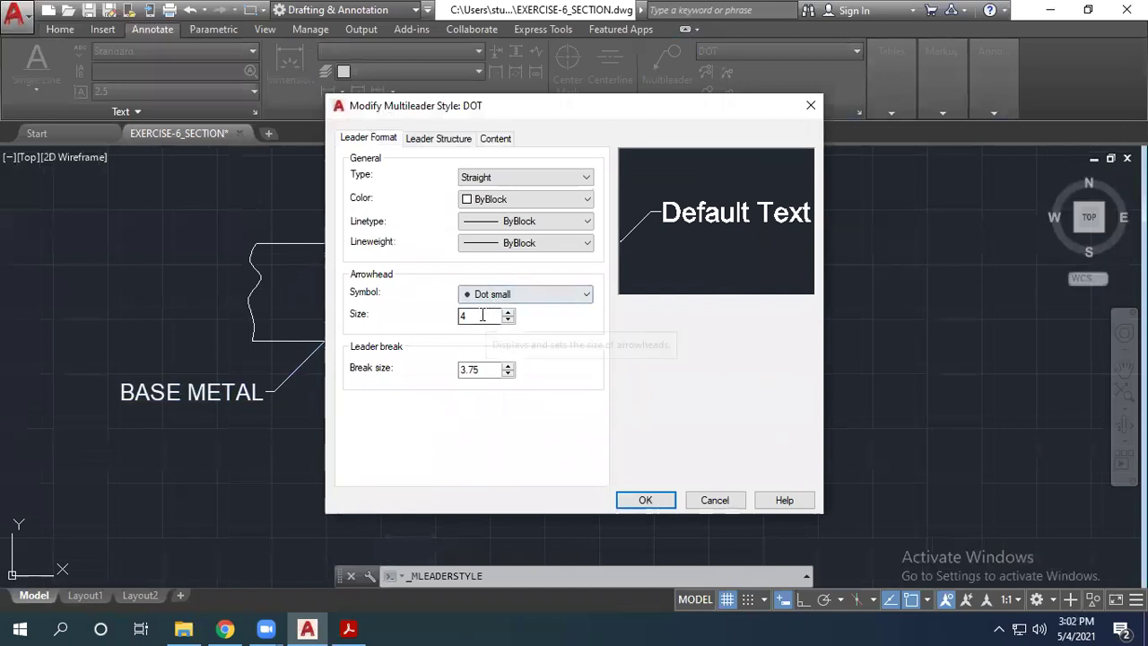
type("1")
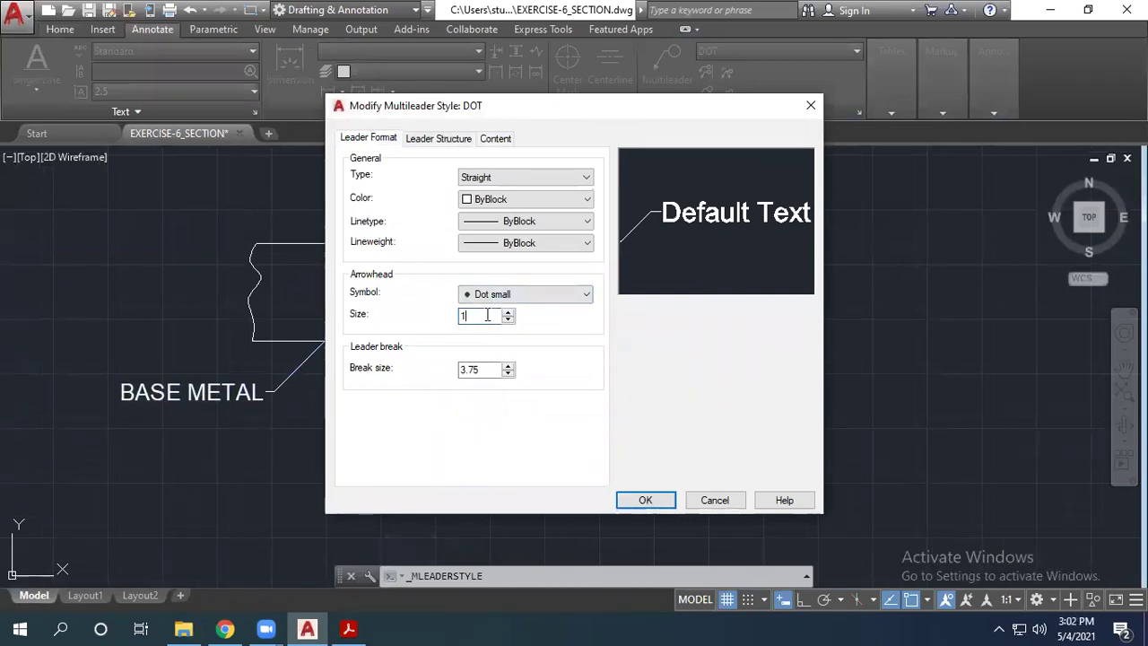
type("0")
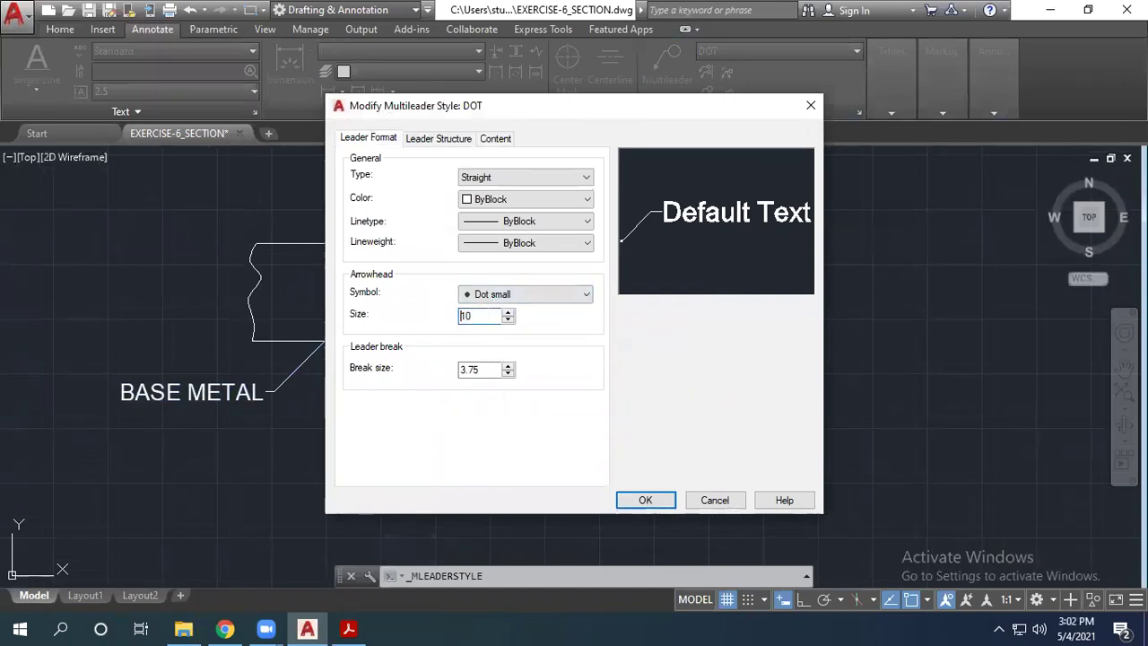
left_click(645, 502)
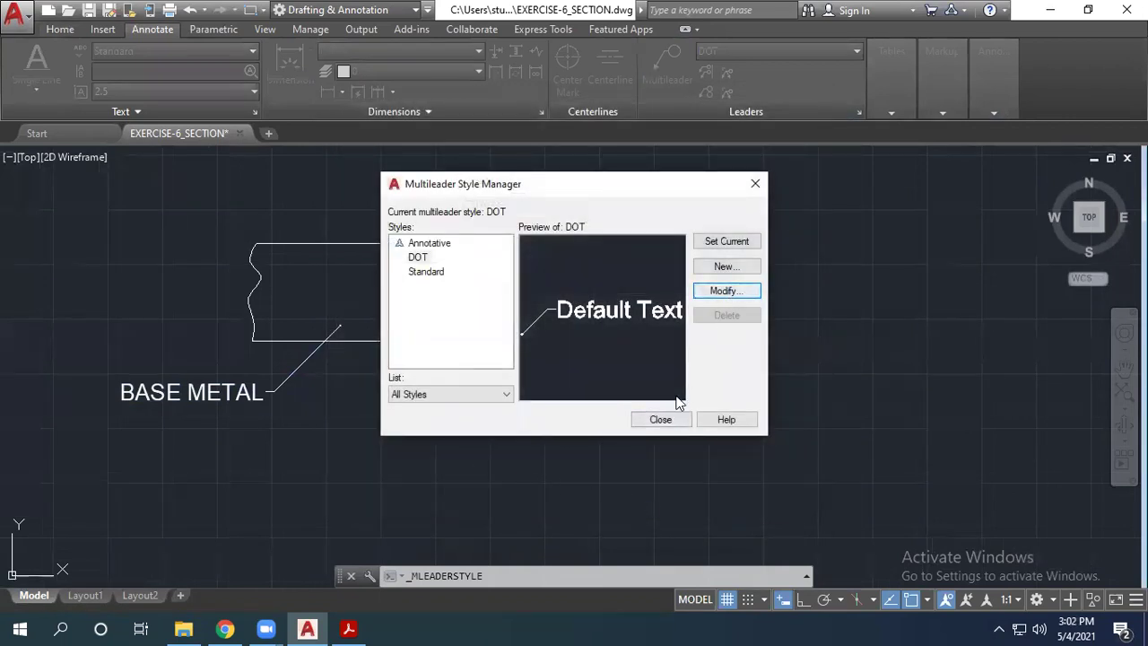
left_click(661, 419)
scroll(365, 354, "up", 3)
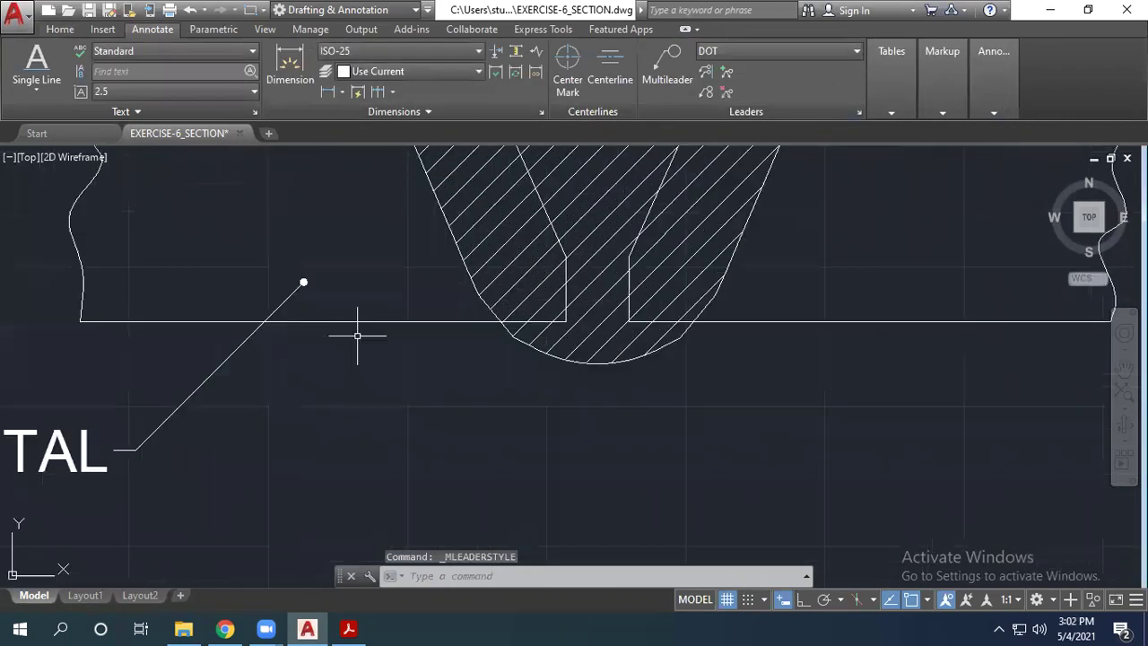
scroll(359, 336, "down", 3)
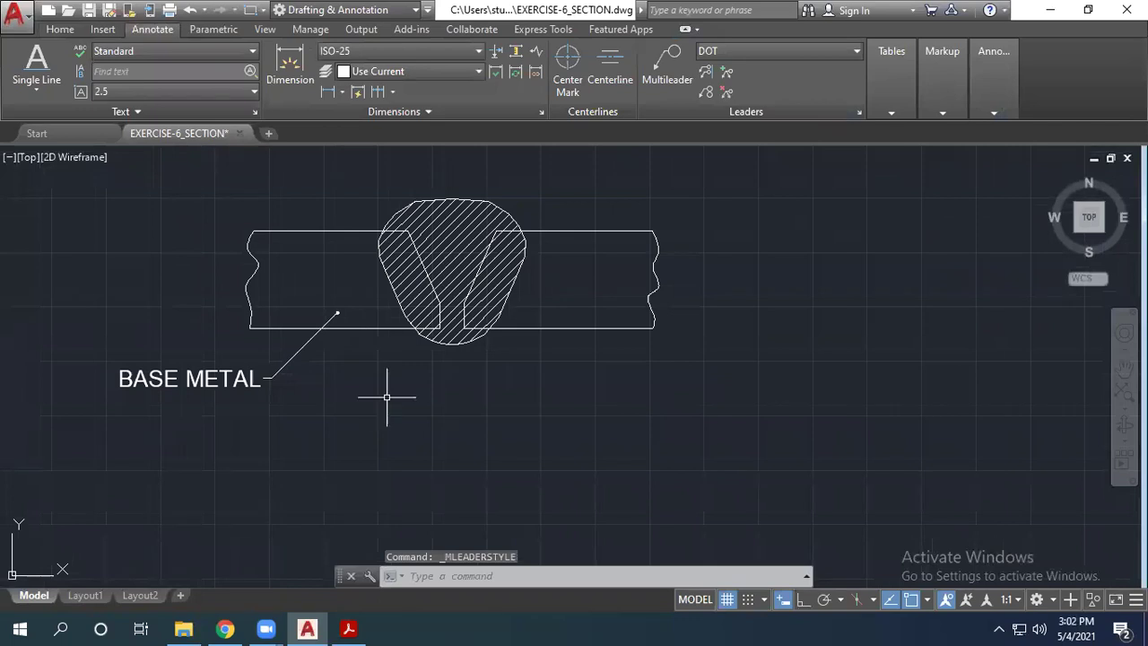
Step: Set the DOT multileader style's text height to 10 and inspect the resized BASE METAL callout
scroll(387, 397, "down", 2)
left_click(296, 382)
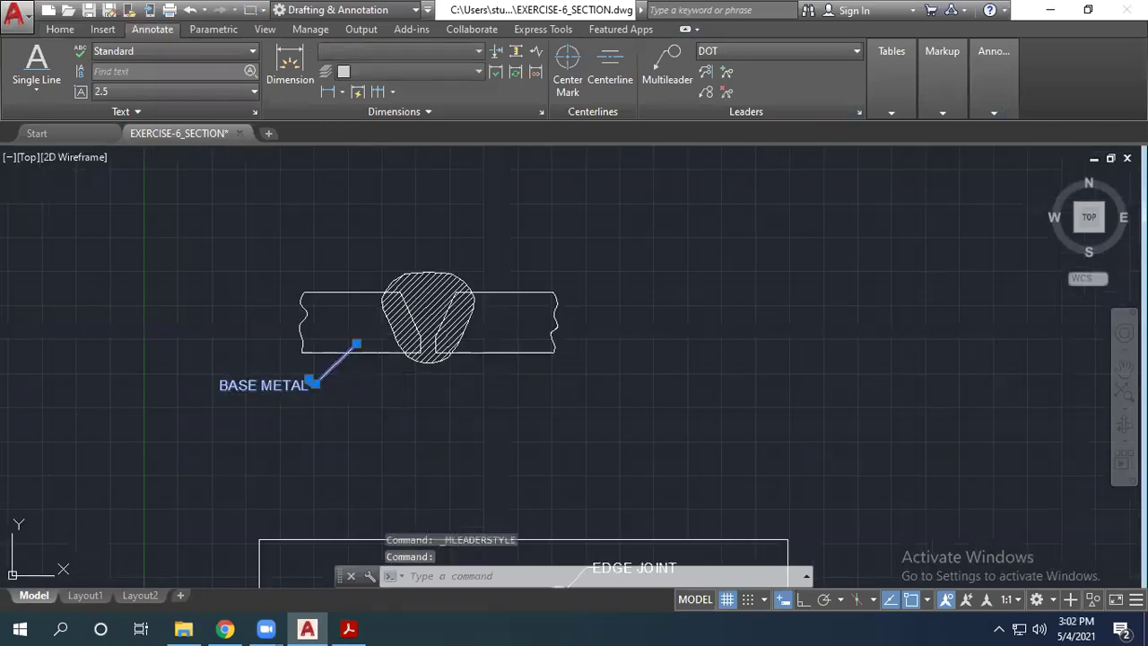
double_click(288, 388)
left_click(316, 400)
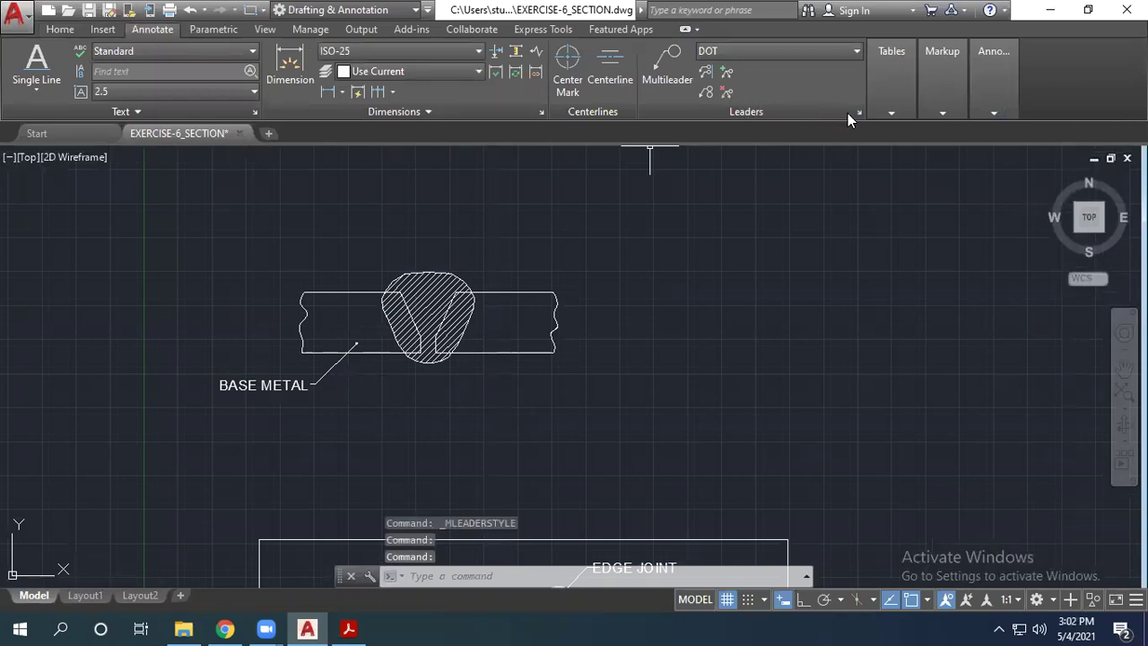
left_click(742, 53)
left_click(766, 237)
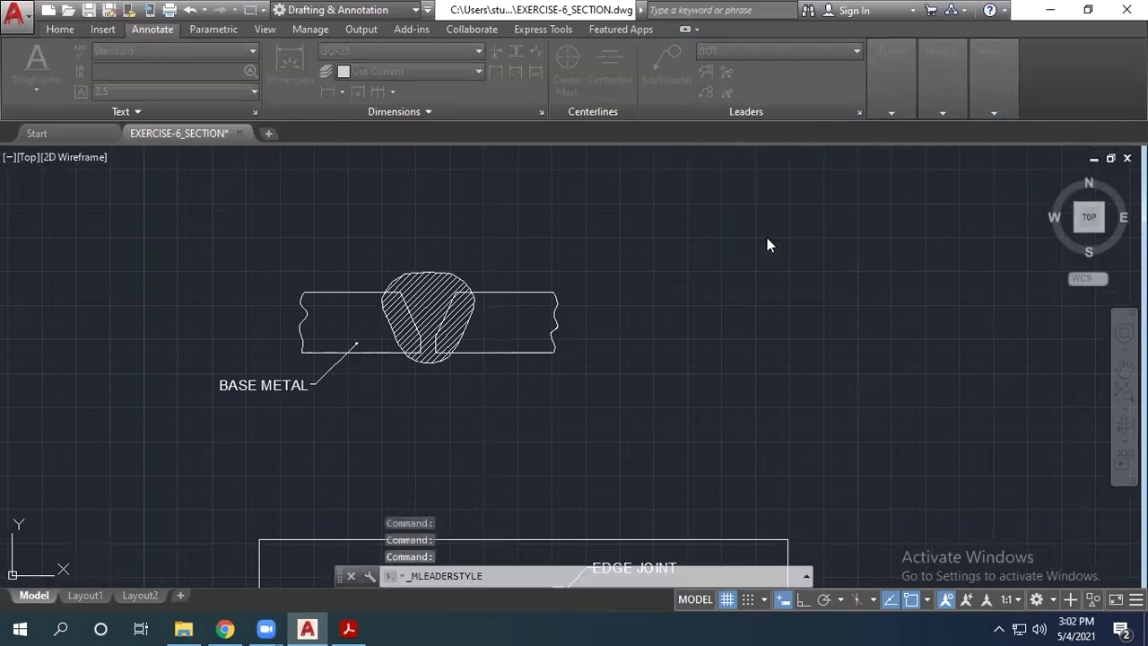
left_click(727, 292)
left_click(495, 138)
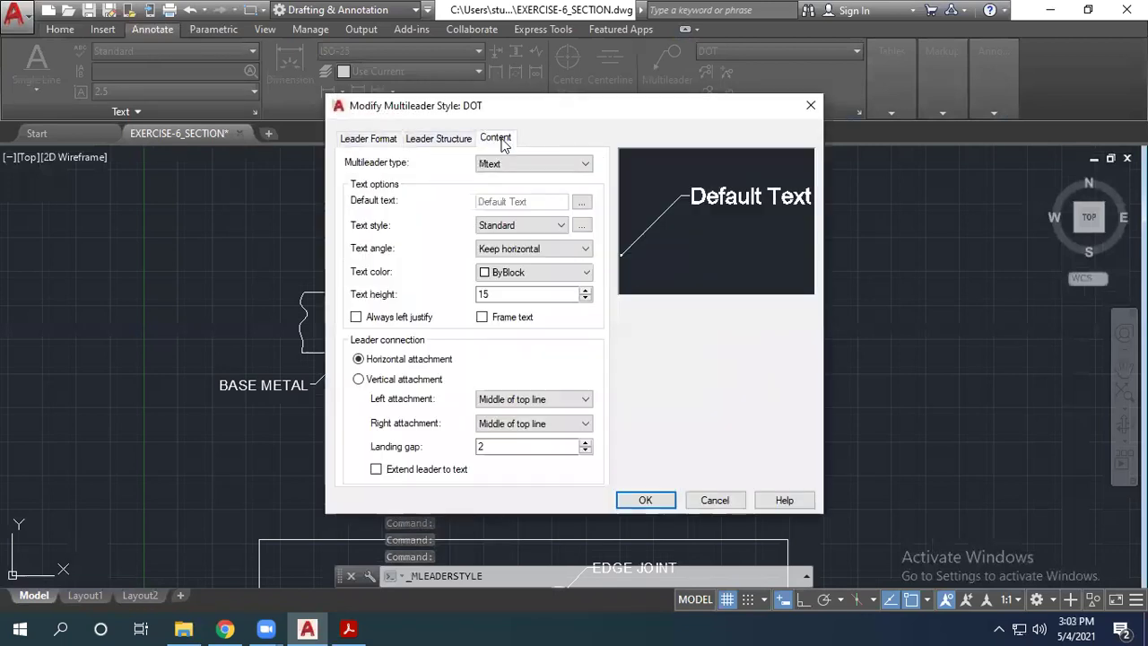
double_click(488, 296)
type("10")
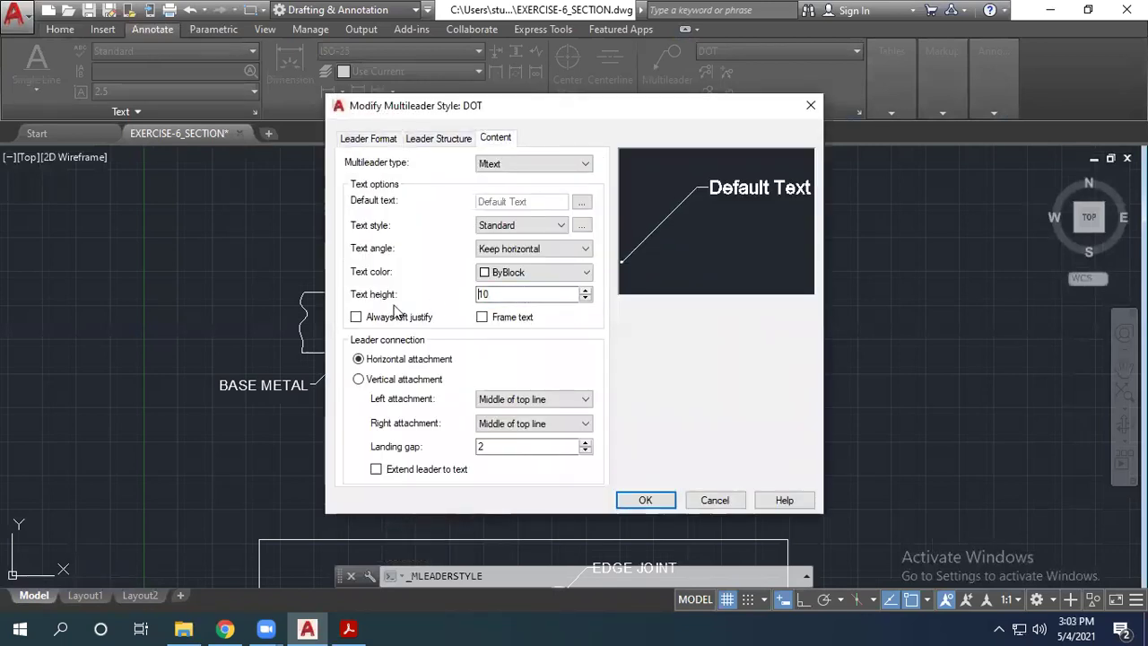
left_click(644, 502)
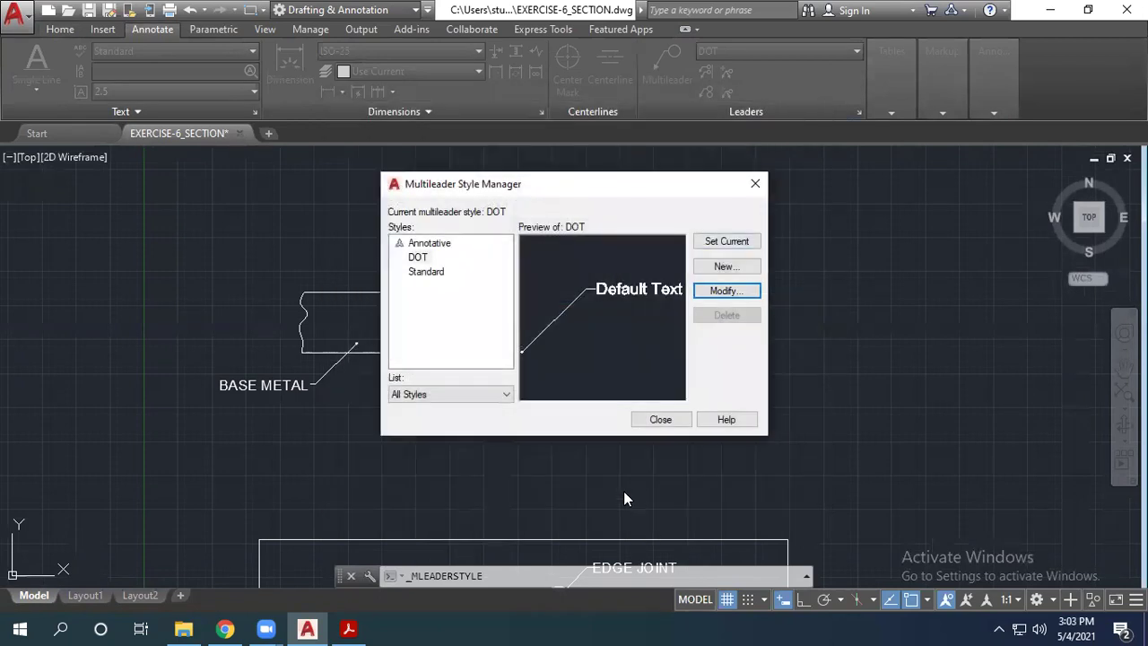
left_click(662, 420)
scroll(323, 384, "up", 3)
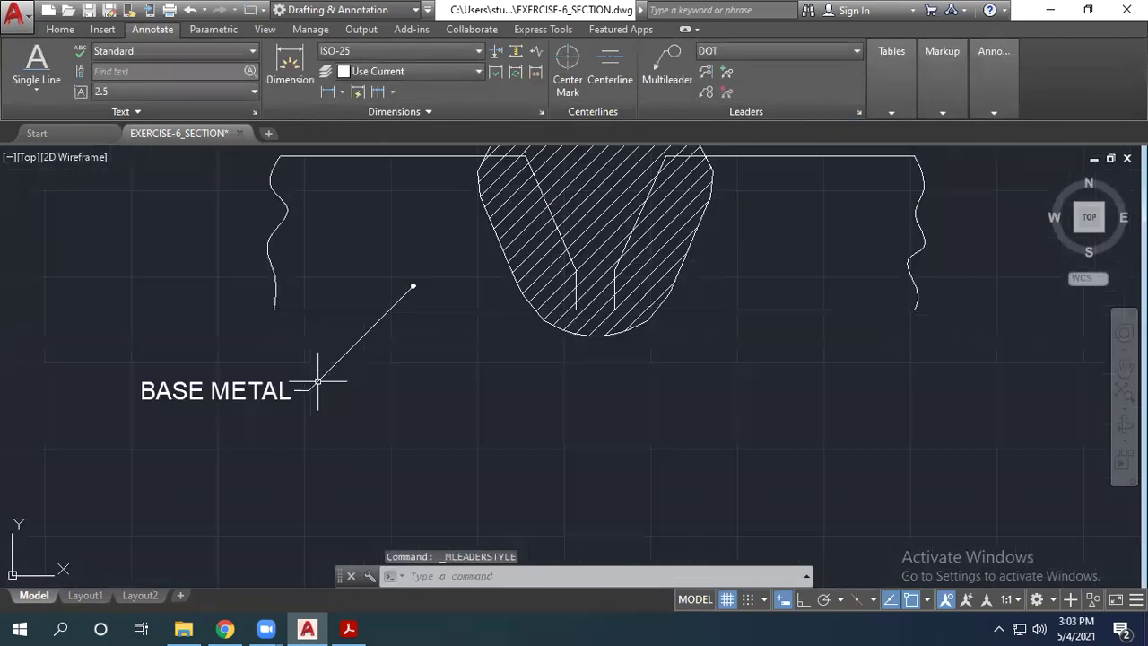
scroll(397, 403, "down", 2)
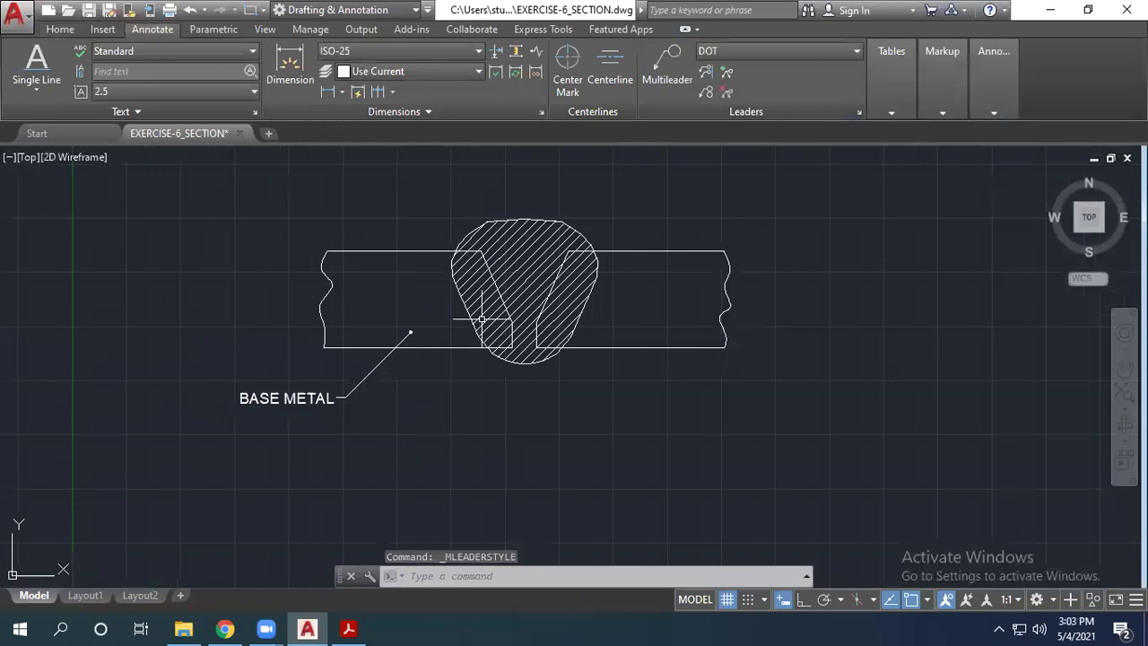
Step: Check the butt weld labels in the Acrobat lab manual, and in AutoCAD add a FUSION ZONE multileader from the hatched weld's left side to above the left plate
left_click(349, 628)
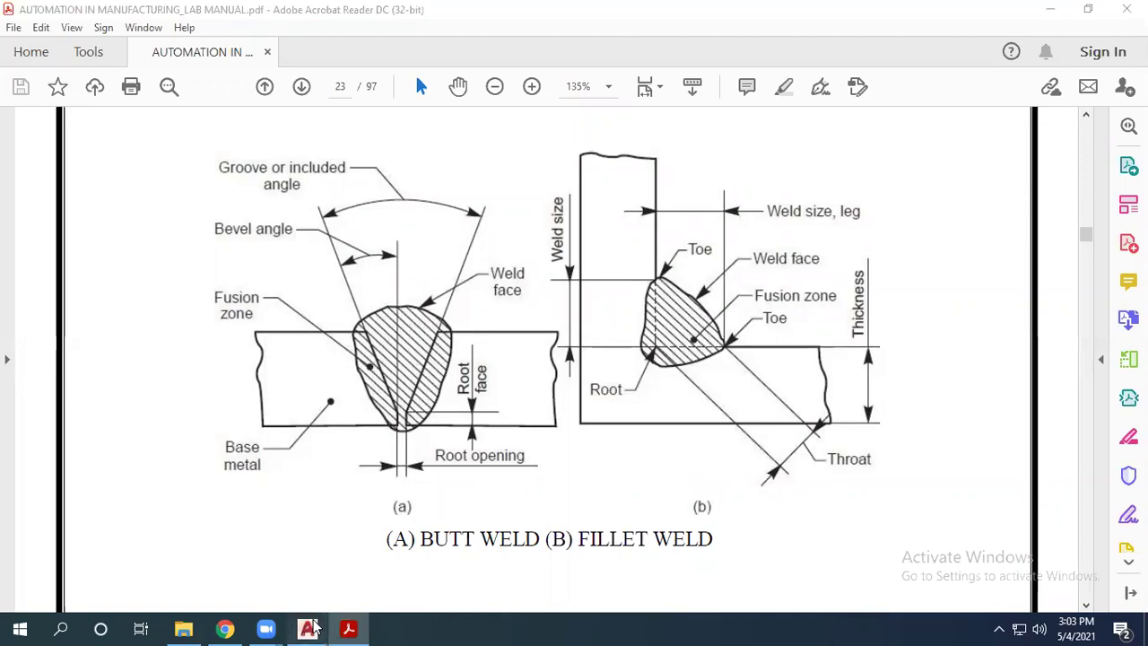
left_click(306, 629)
left_click(651, 67)
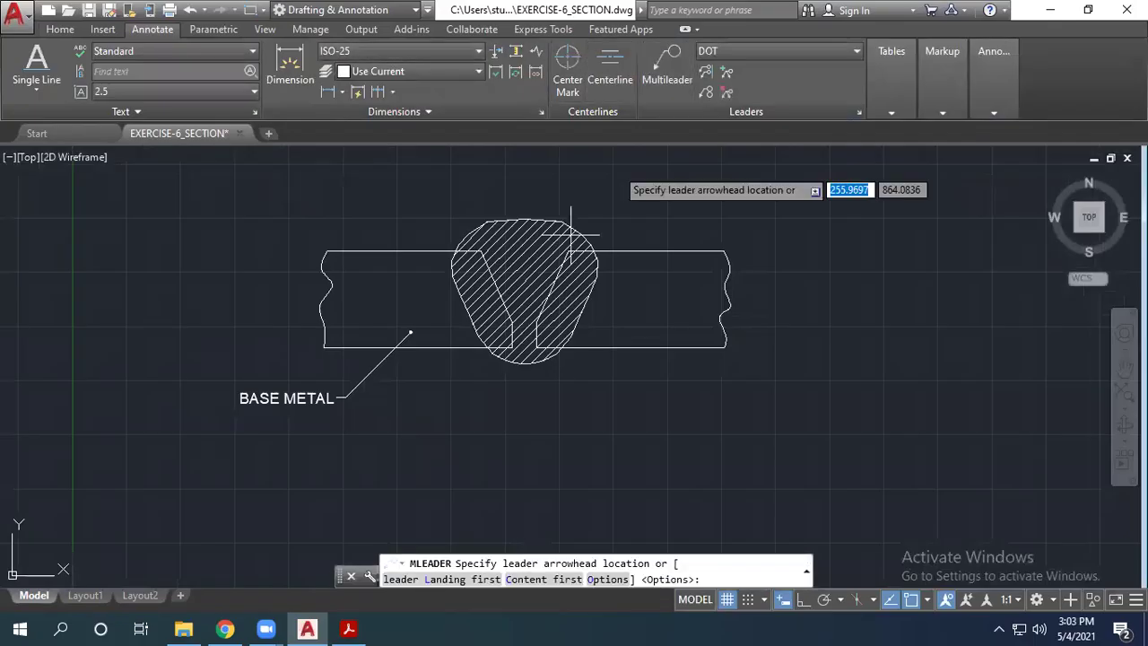
left_click(480, 285)
left_click(348, 206)
type("FUSION")
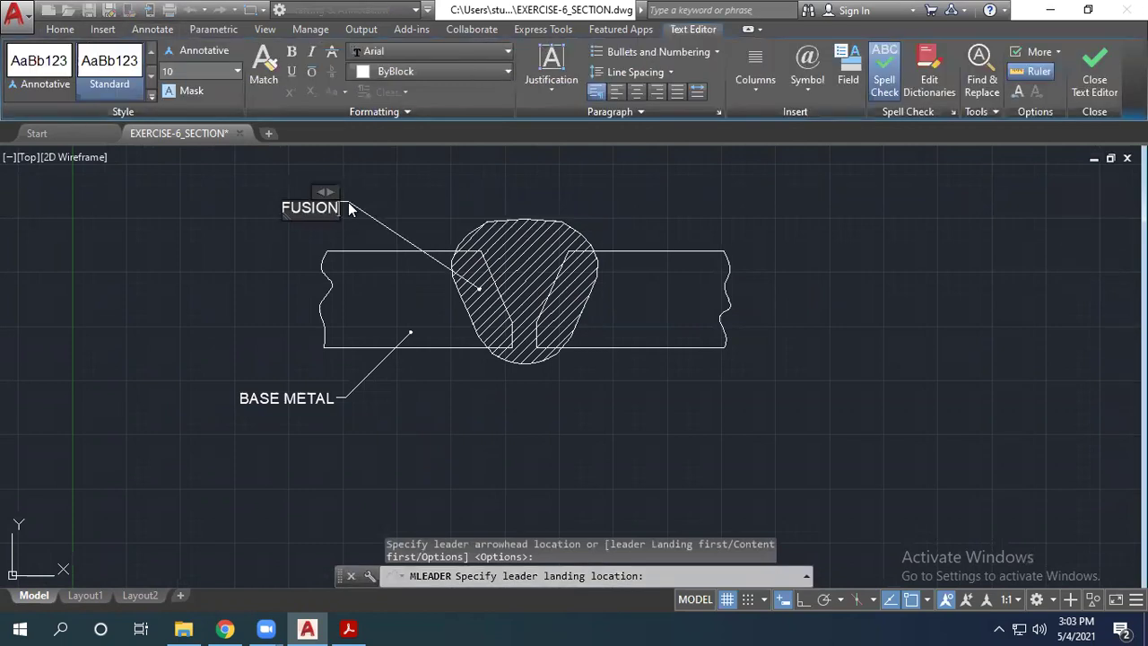
type(" ZONE")
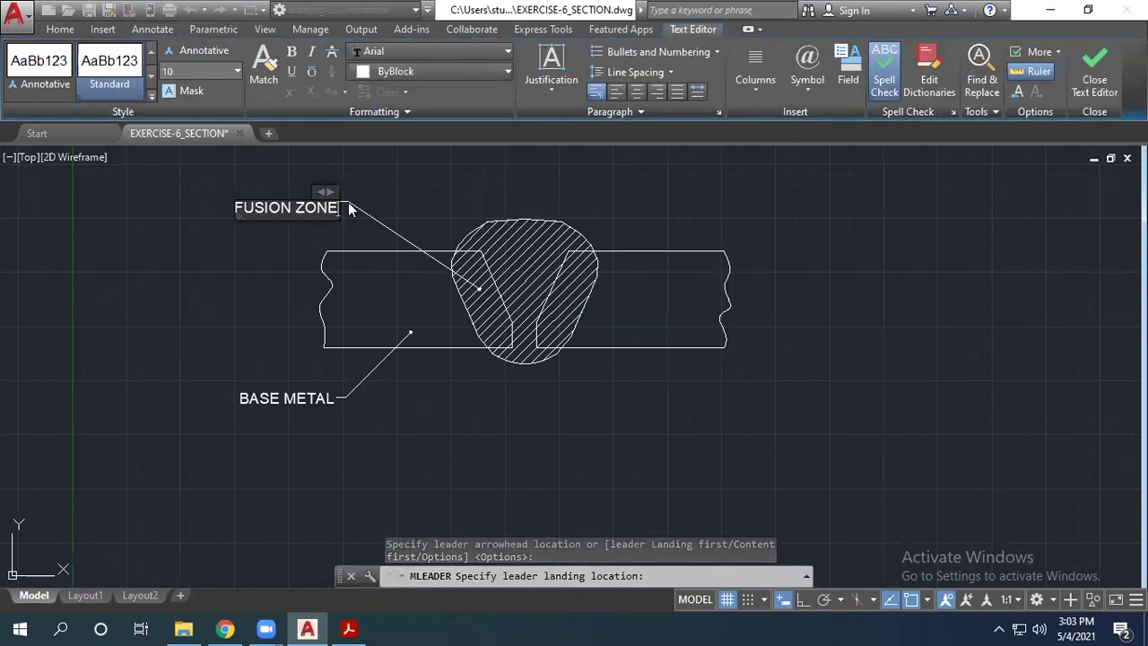
left_click(288, 256)
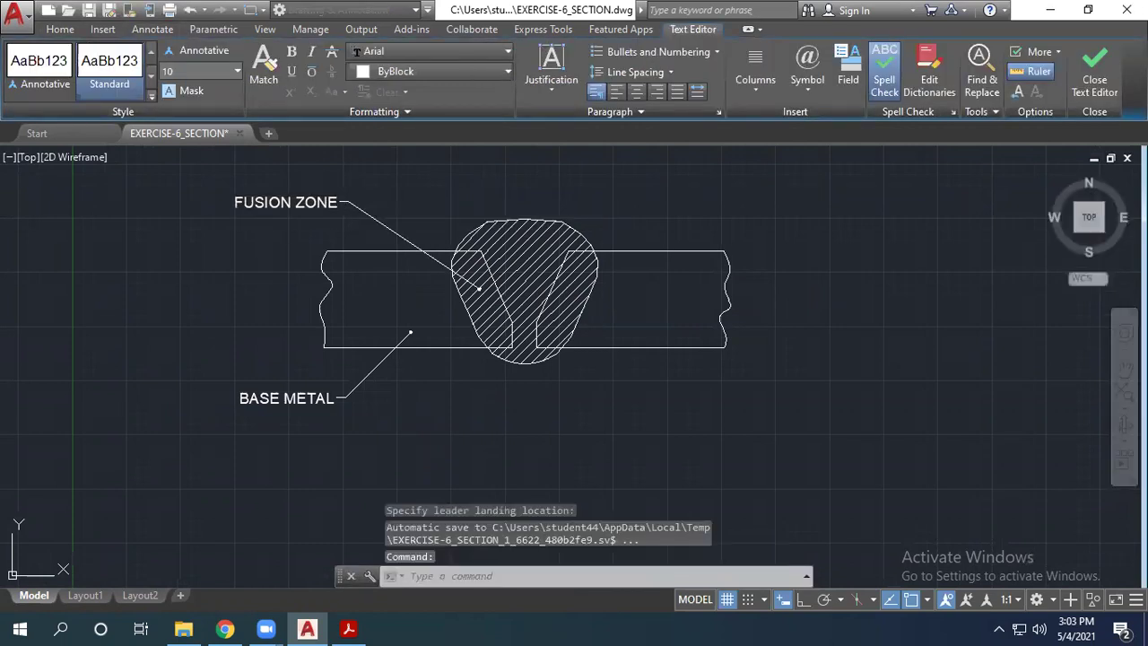
Step: Review the remaining butt weld callouts in the Acrobat lab manual, and in AutoCAD make Standard the current multileader style
left_click(348, 628)
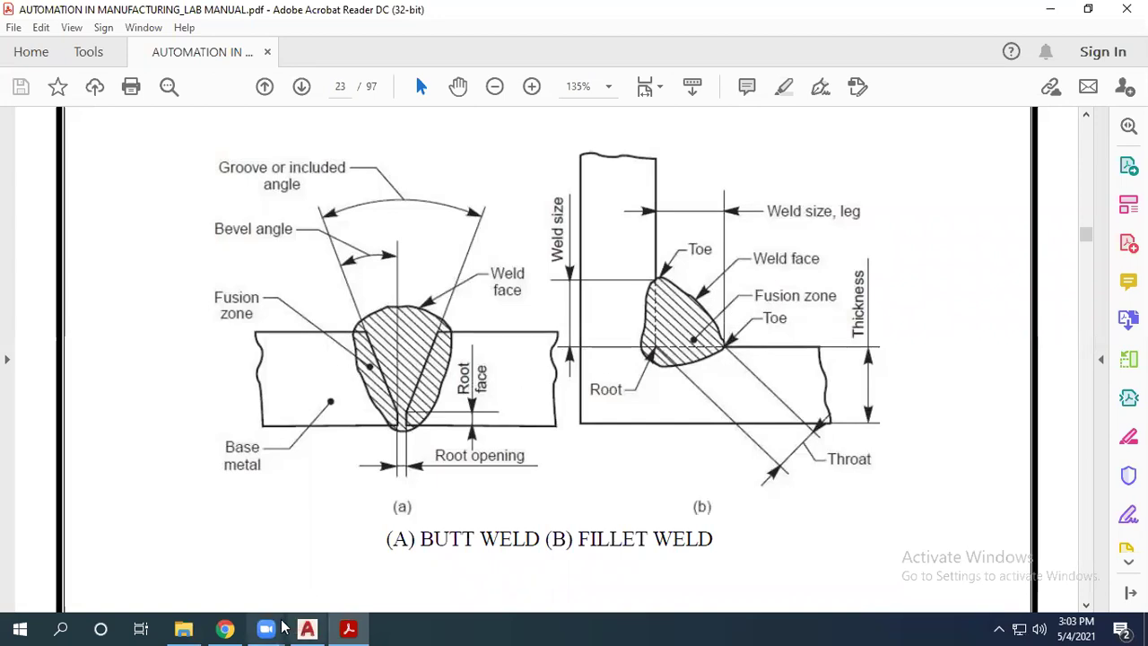
mouse_move(302, 629)
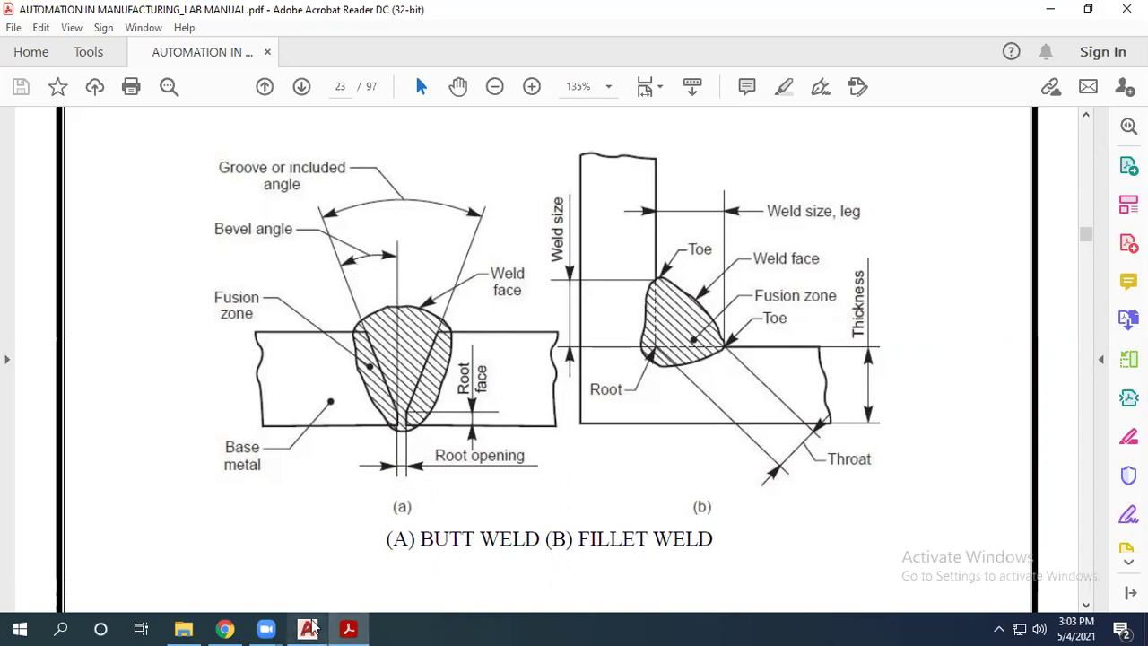
key("alt+Tab")
left_click(745, 51)
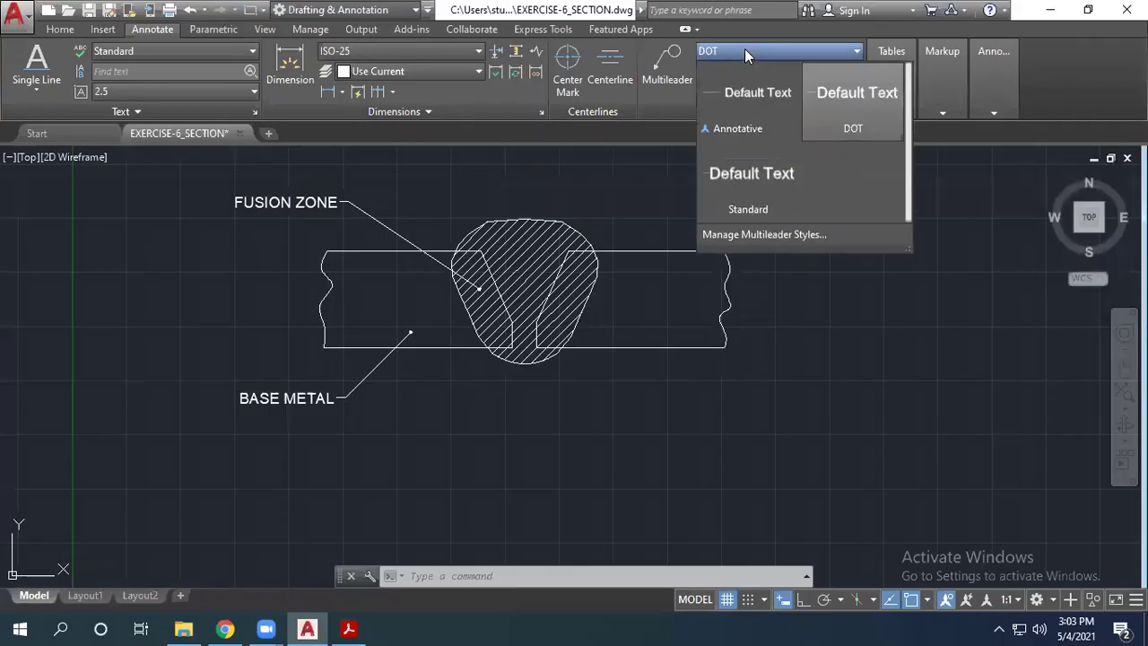
left_click(761, 184)
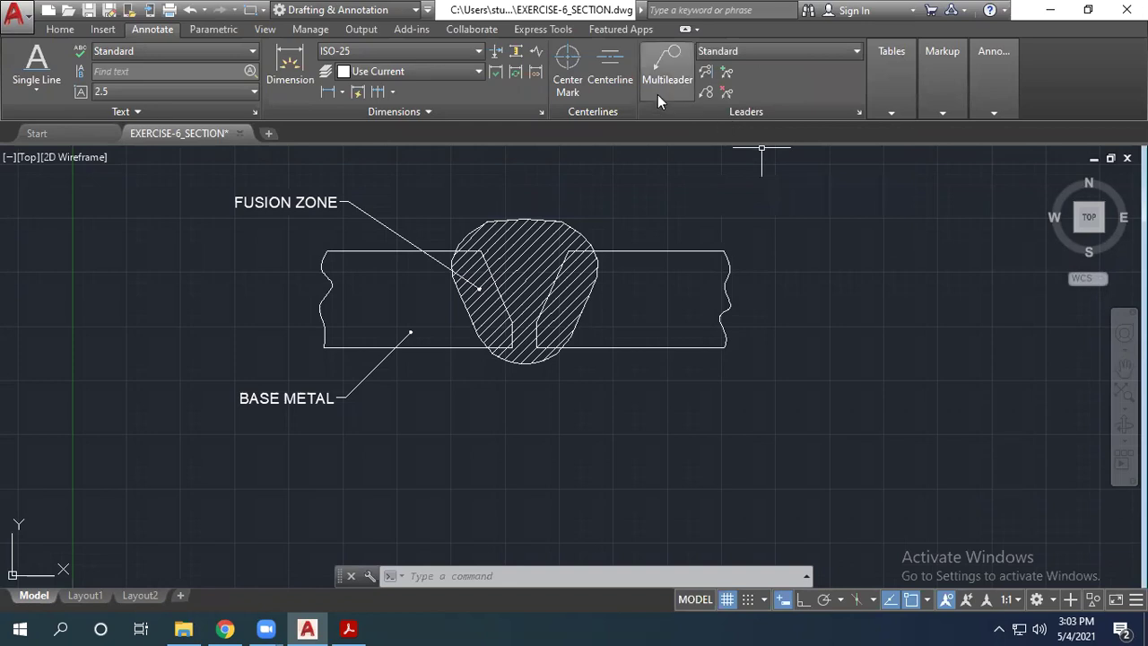
Step: Check the root opening in the Acrobat manual, and in AutoCAD add a linear dimension between the plates' lower inner corners, placed below the weld
left_click(348, 629)
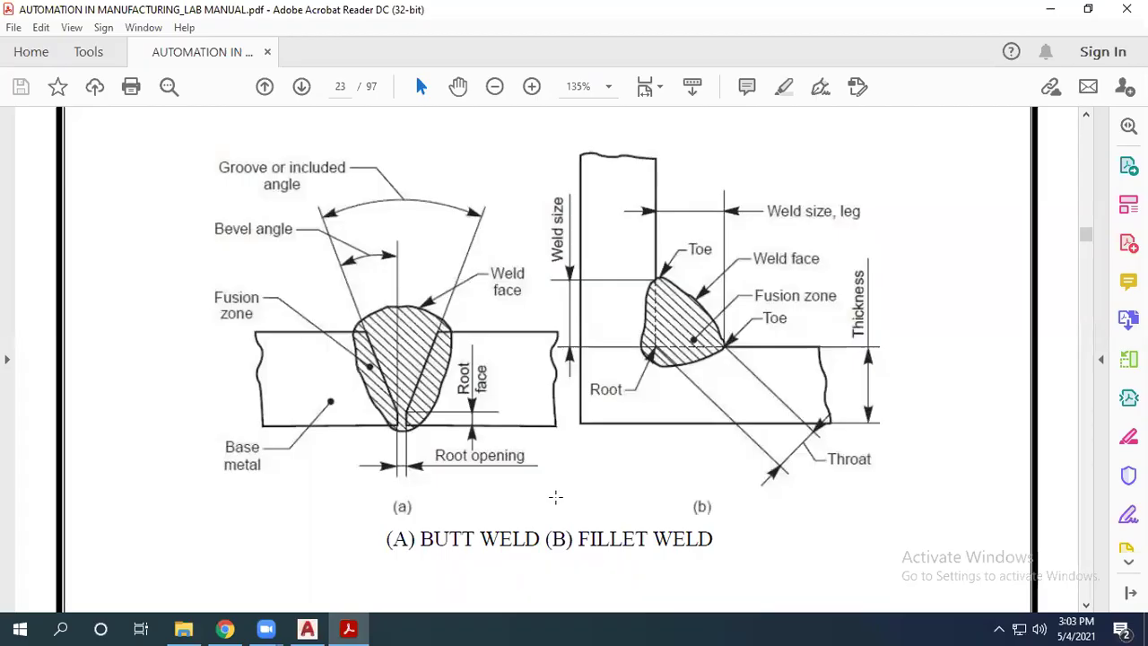
left_click(307, 629)
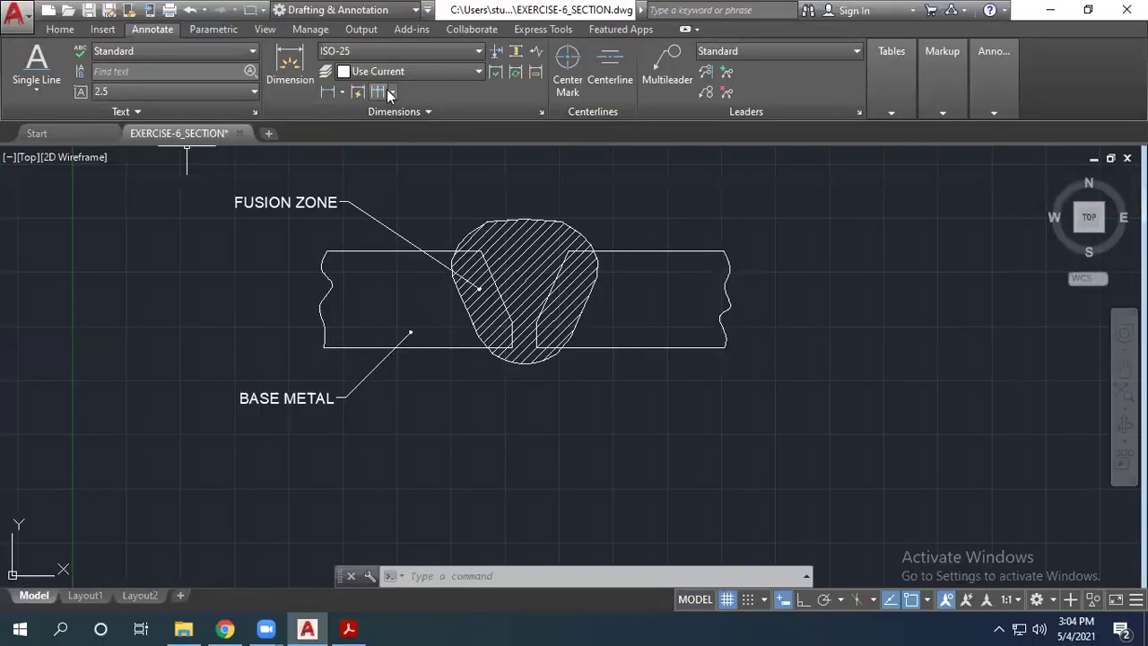
left_click(343, 96)
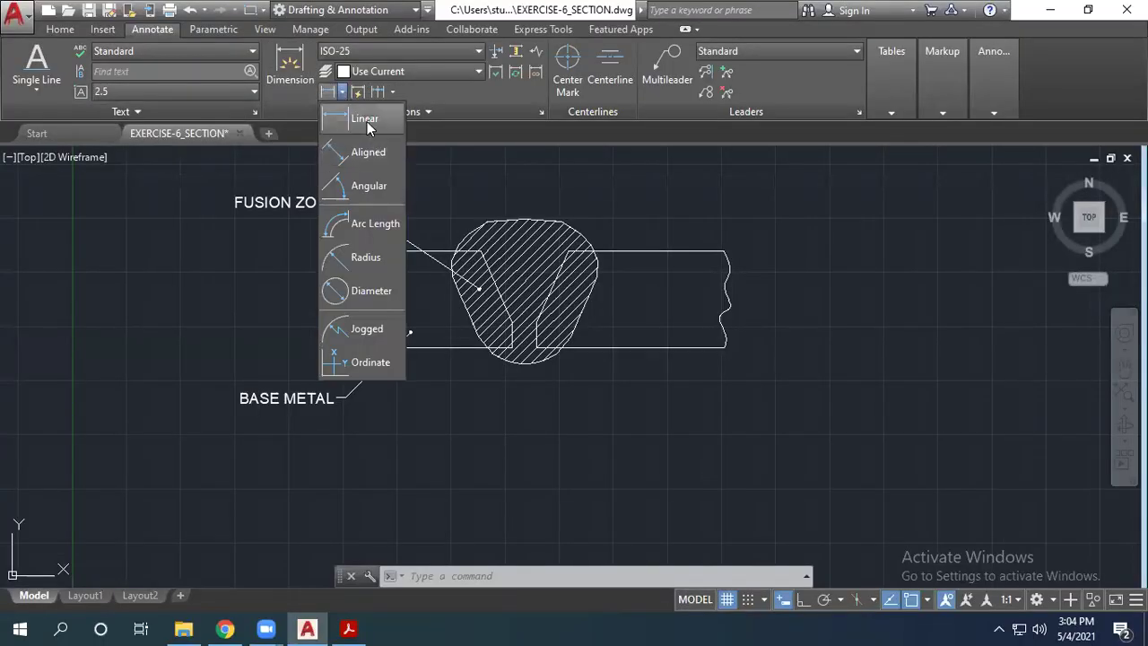
left_click(368, 116)
scroll(533, 386, "up", 2)
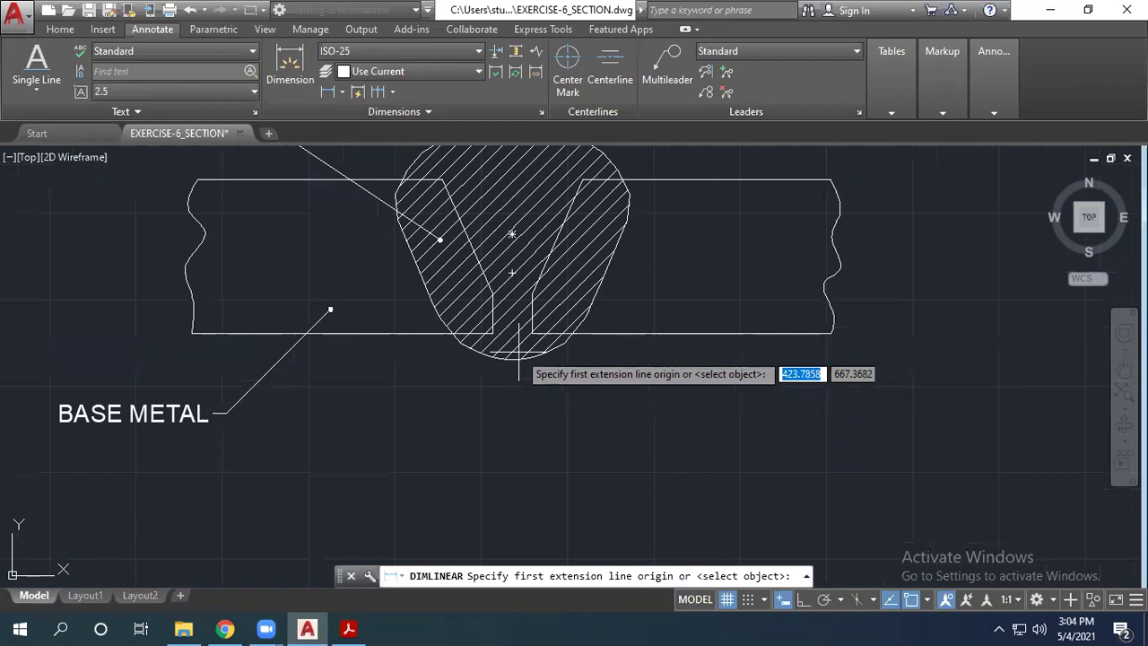
left_click(493, 333)
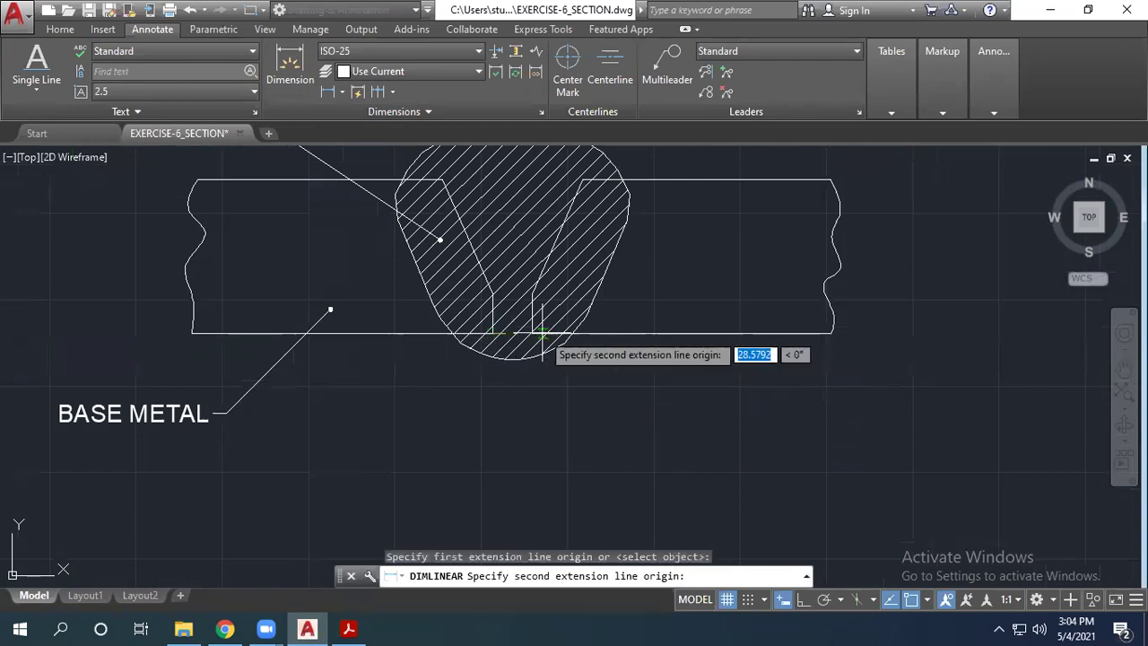
left_click(532, 333)
left_click(543, 475)
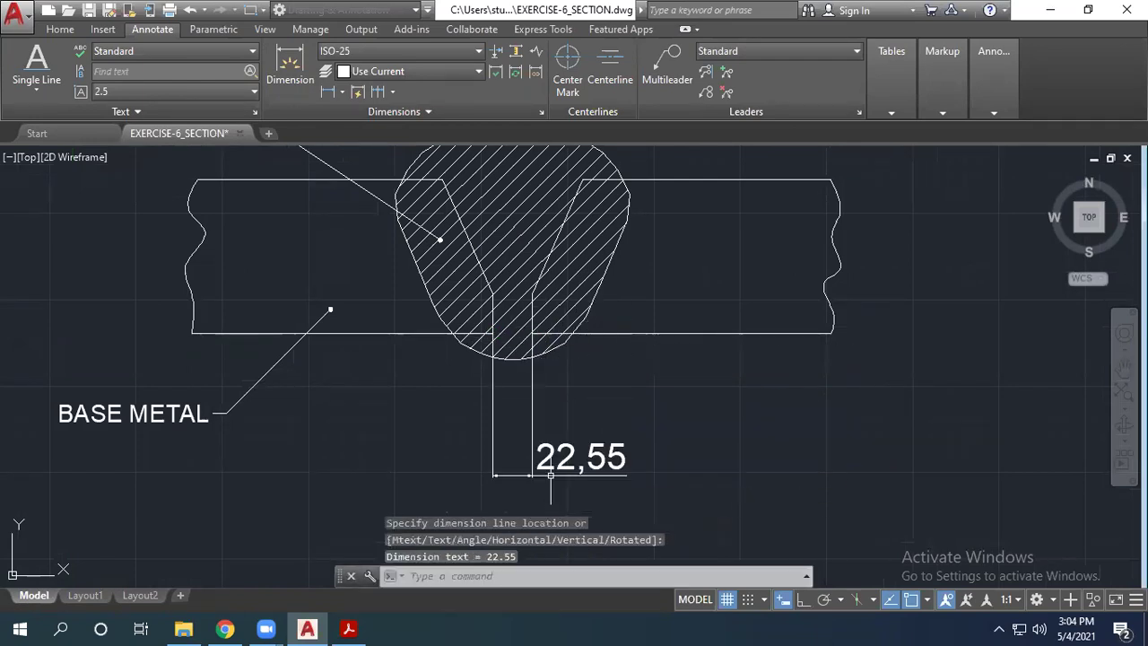
Step: Replace the linear dimension's text below the weld with ROOT OPENING and inspect the label
double_click(608, 461)
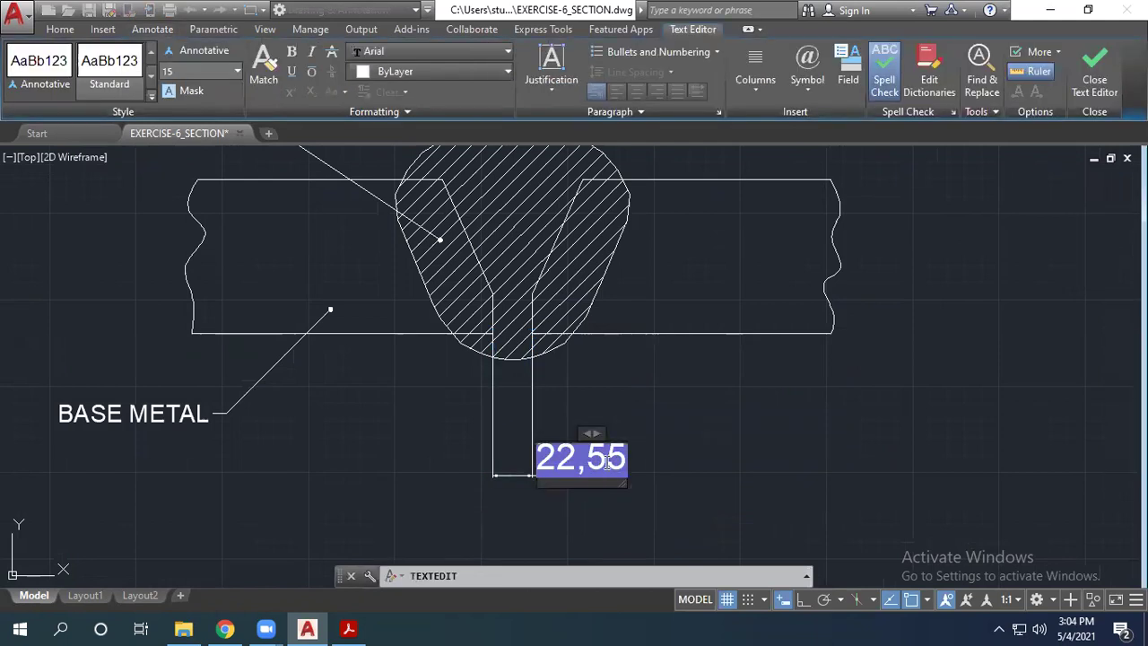
key("Delete")
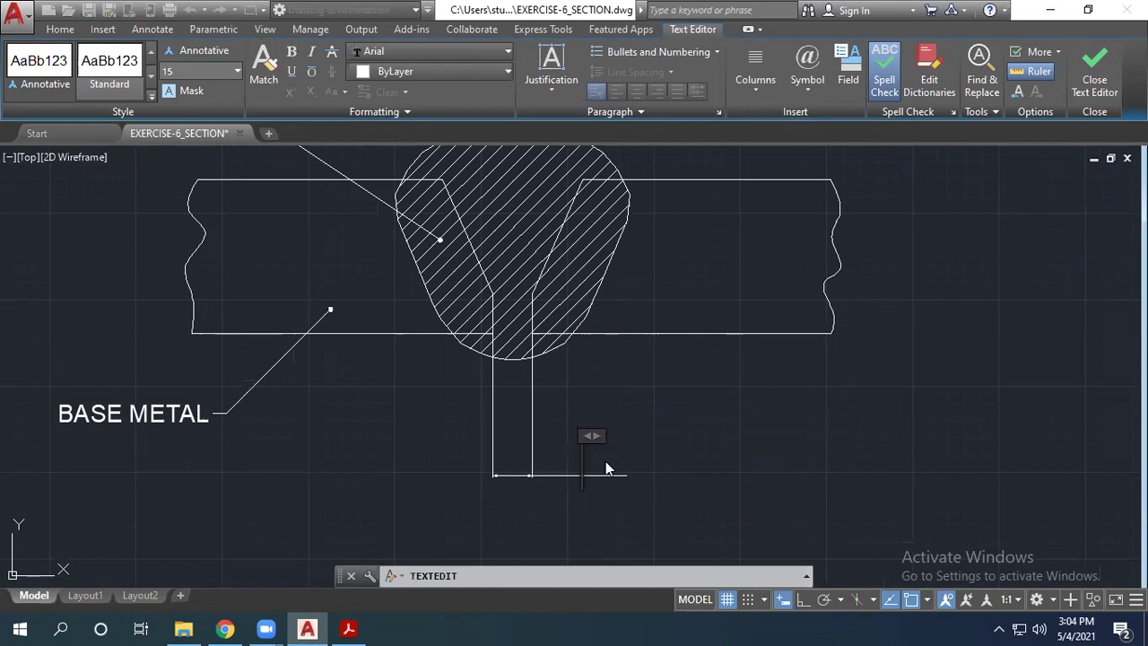
type("ROOT")
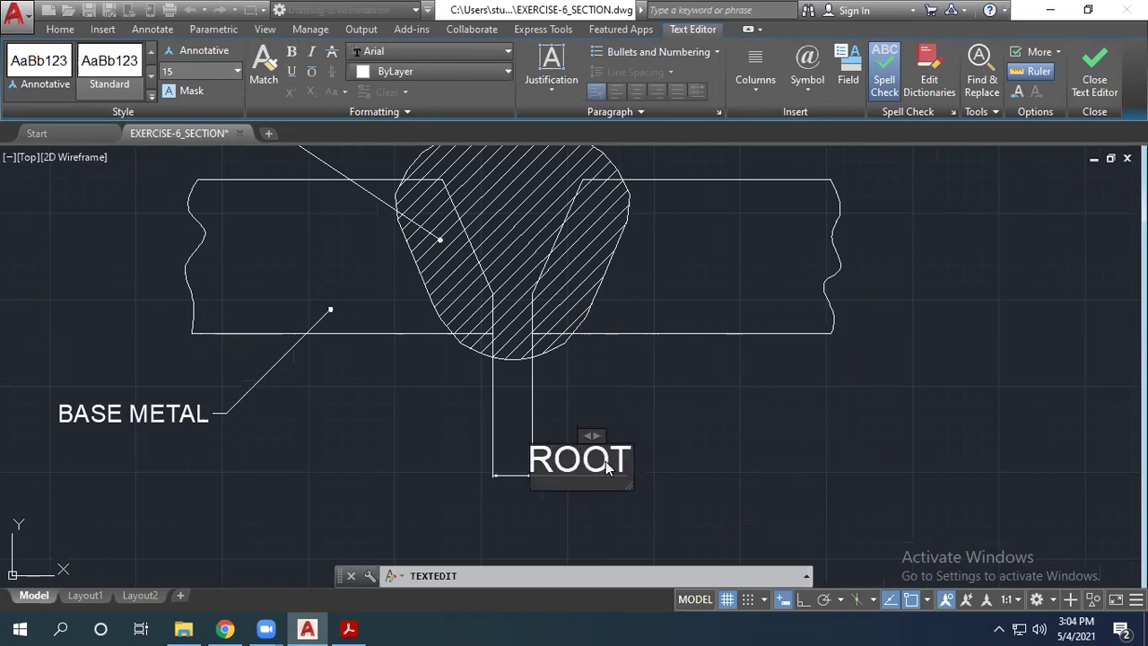
type(" OPENING")
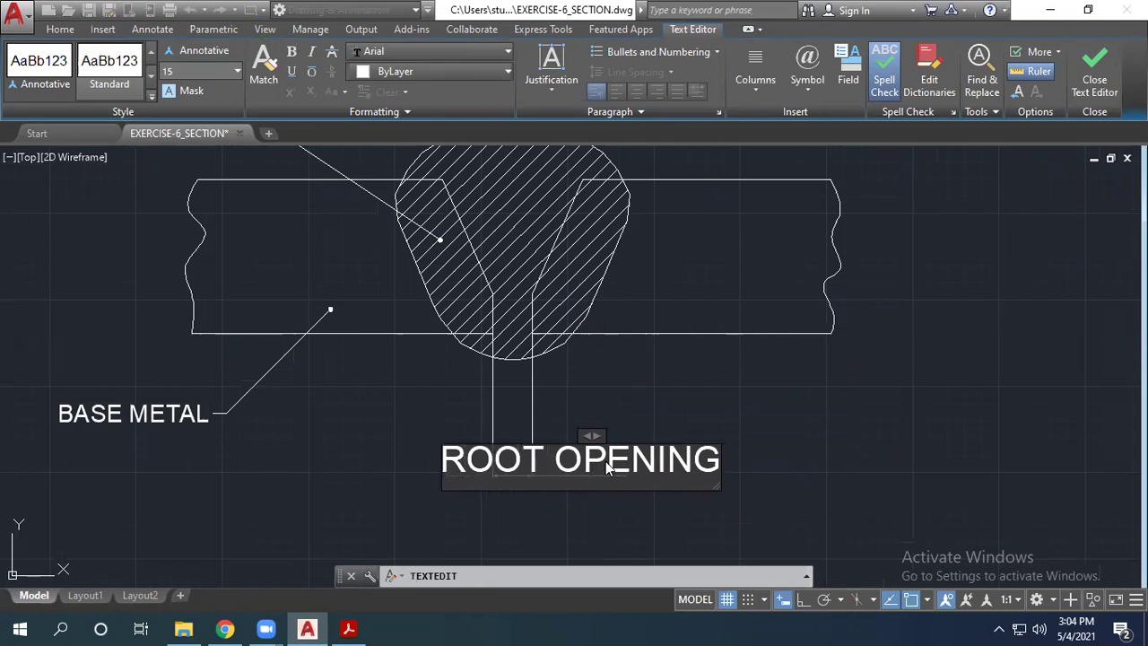
key("ctrl+Return")
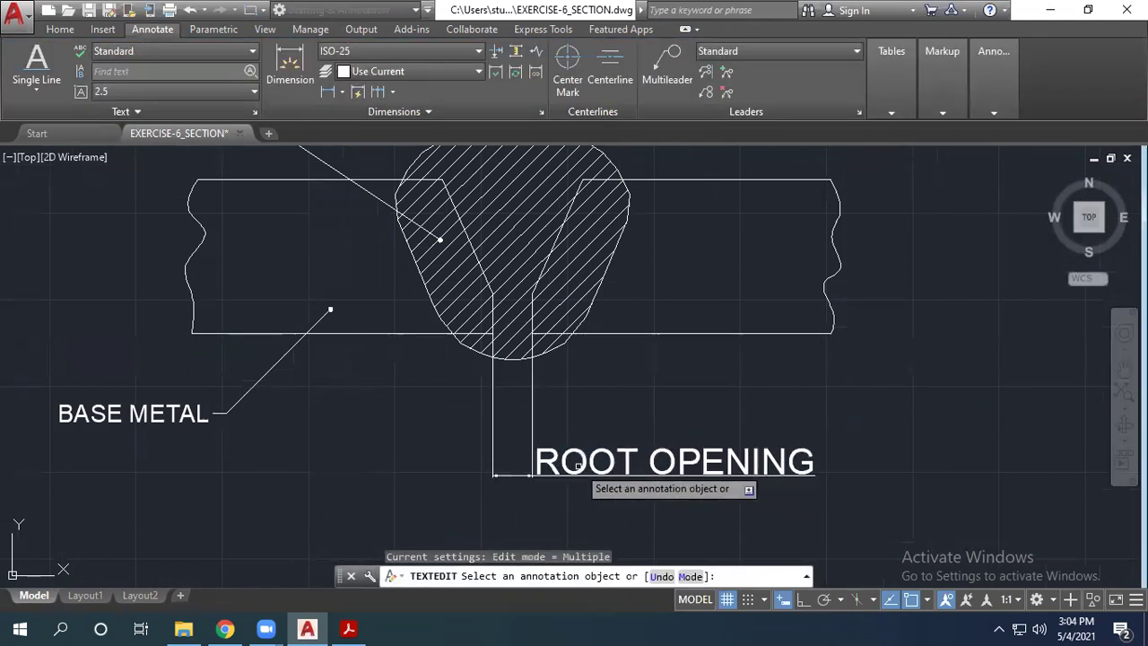
scroll(578, 464, "down", 4)
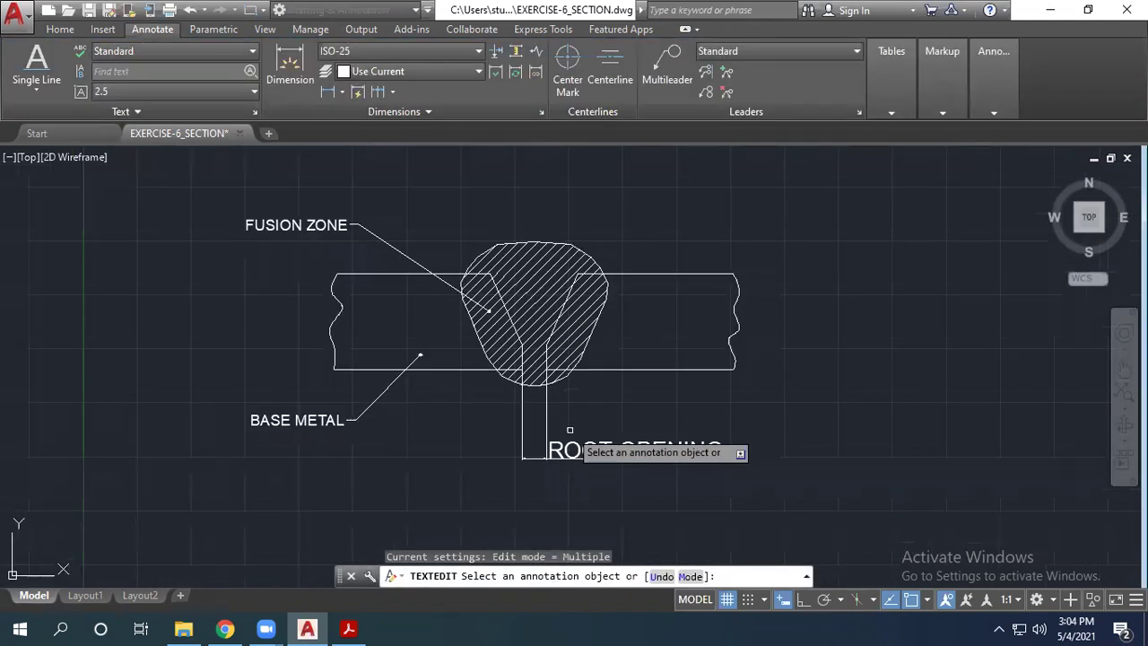
scroll(589, 446, "up", 4)
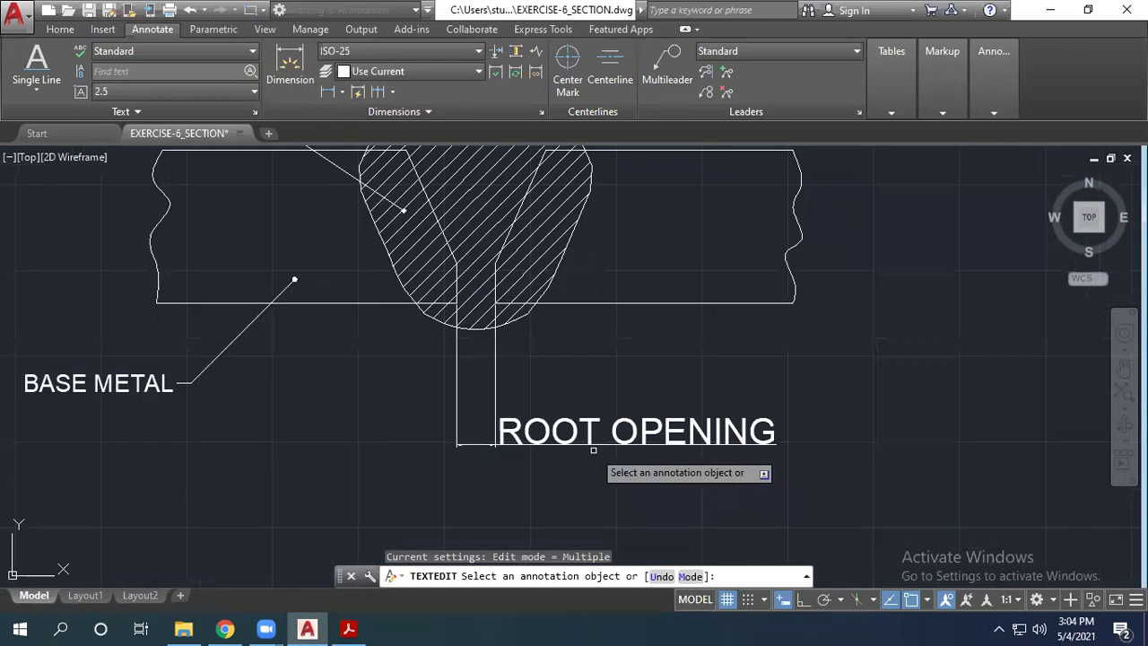
scroll(554, 412, "down", 2)
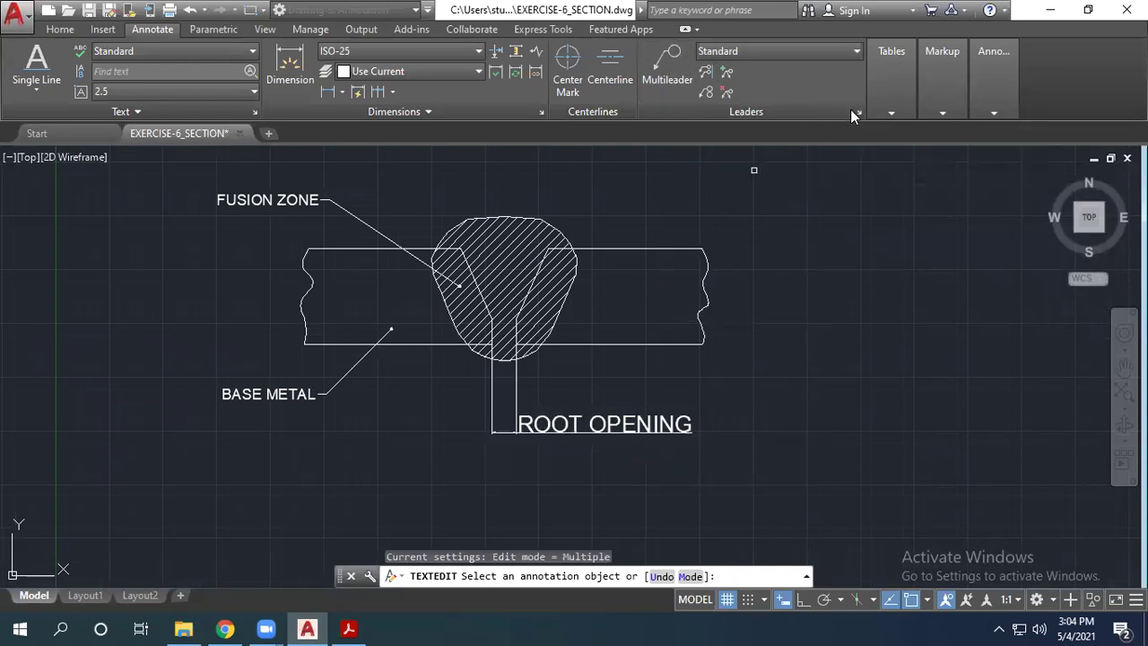
Step: Set the Standard multileader style's text height to 10 and save the style changes
left_click(763, 51)
left_click(767, 233)
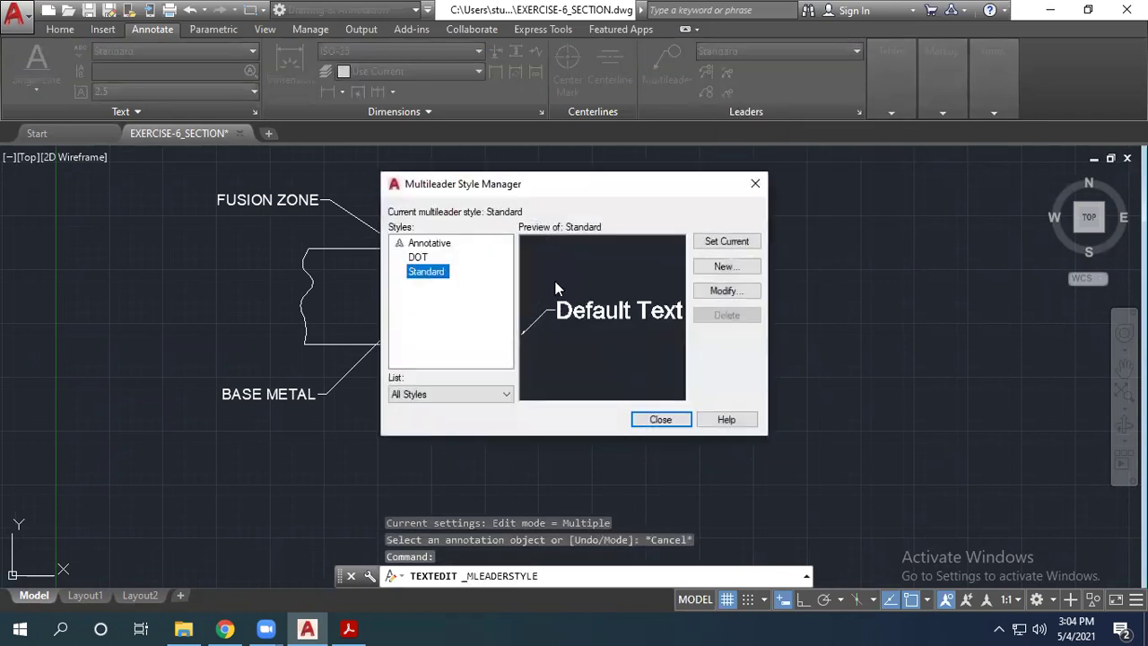
left_click(722, 293)
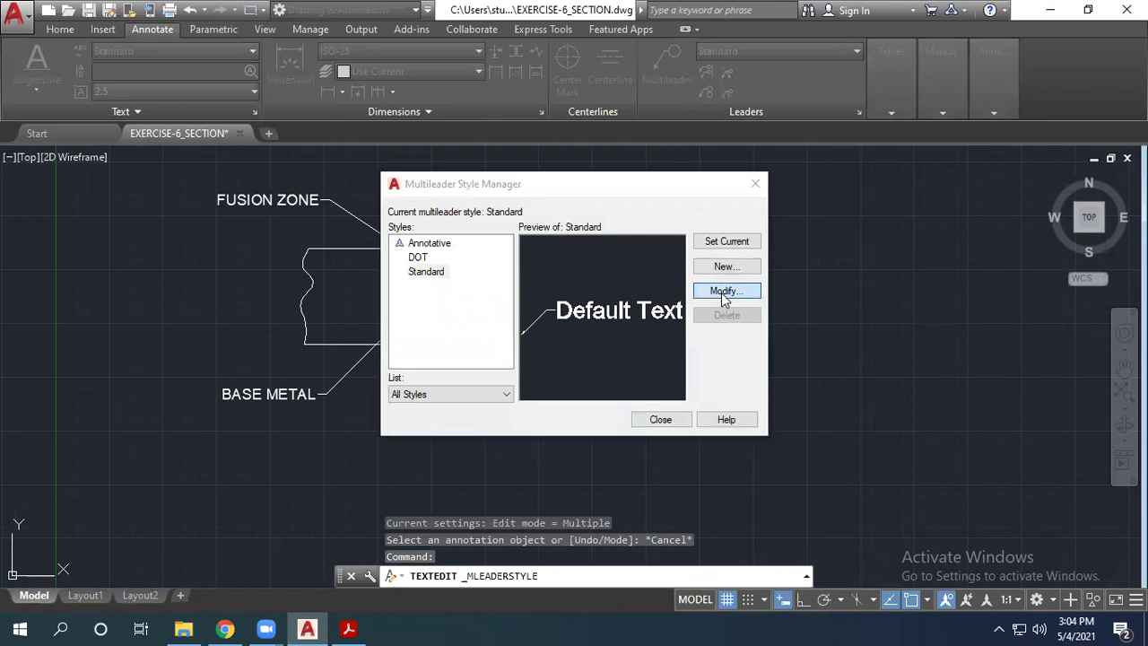
type("10")
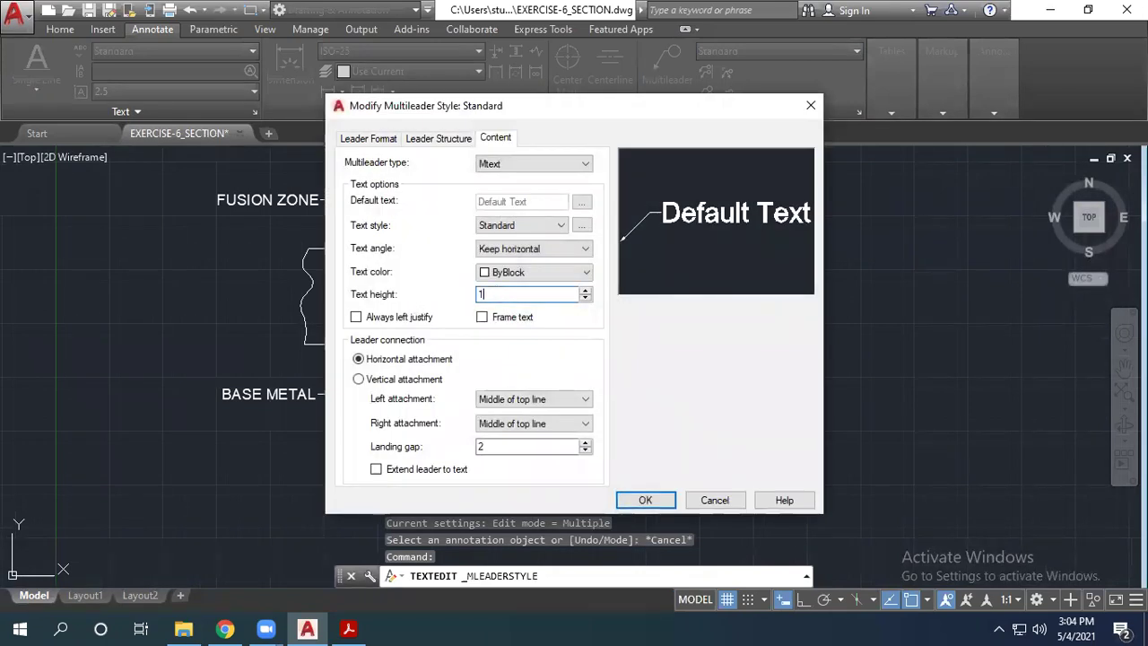
left_click(644, 500)
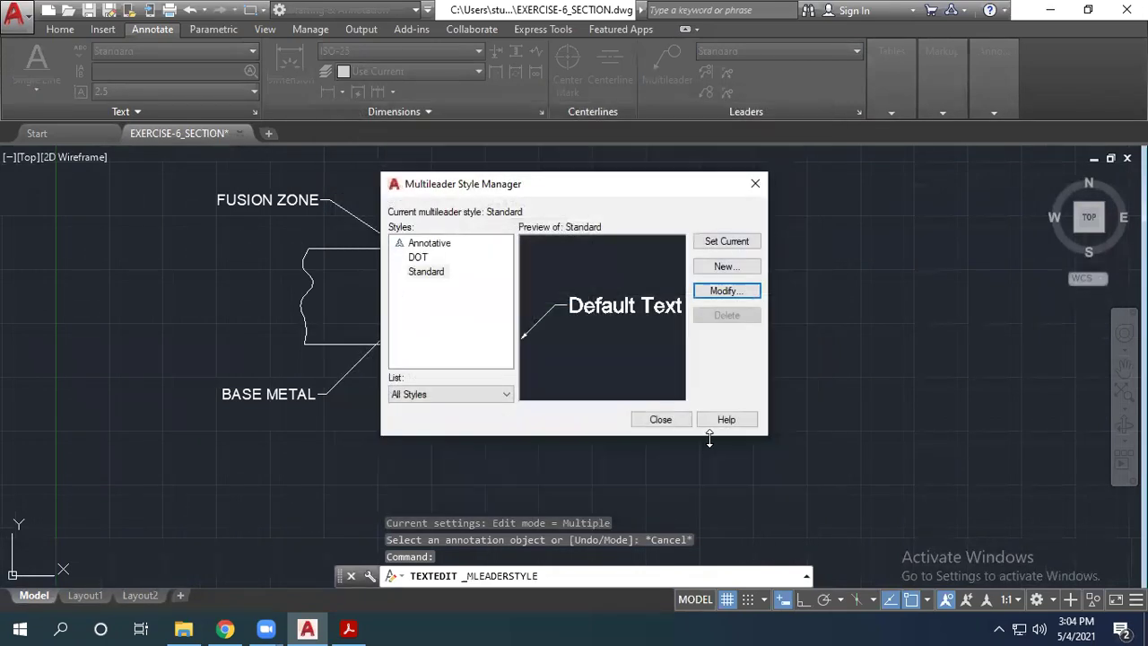
left_click(715, 292)
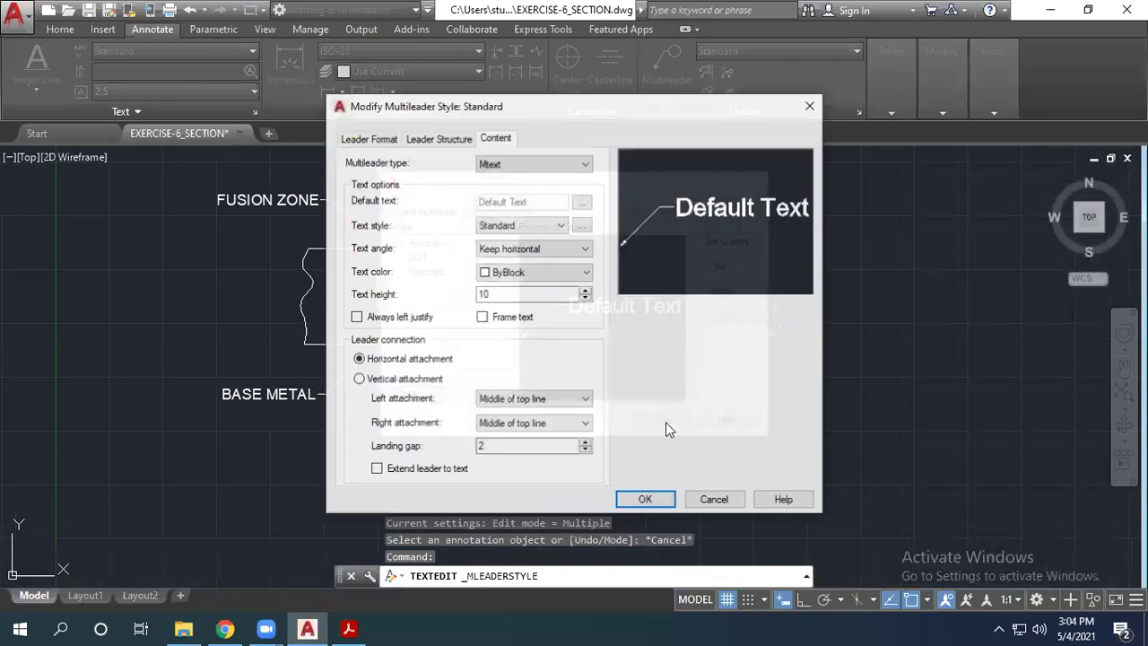
left_click(712, 491)
left_click(660, 421)
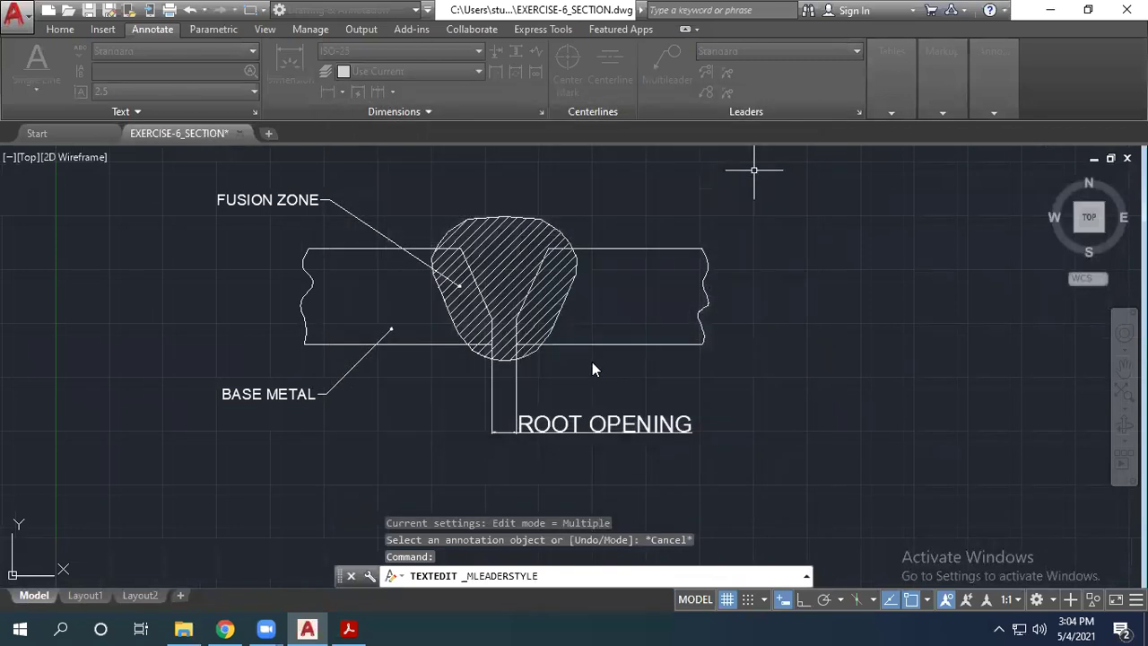
Step: Set the ISO-25 dimension style's arrow size to 10 for the ROOT OPENING dimension
scroll(516, 441, "up", 4)
scroll(496, 404, "down", 2)
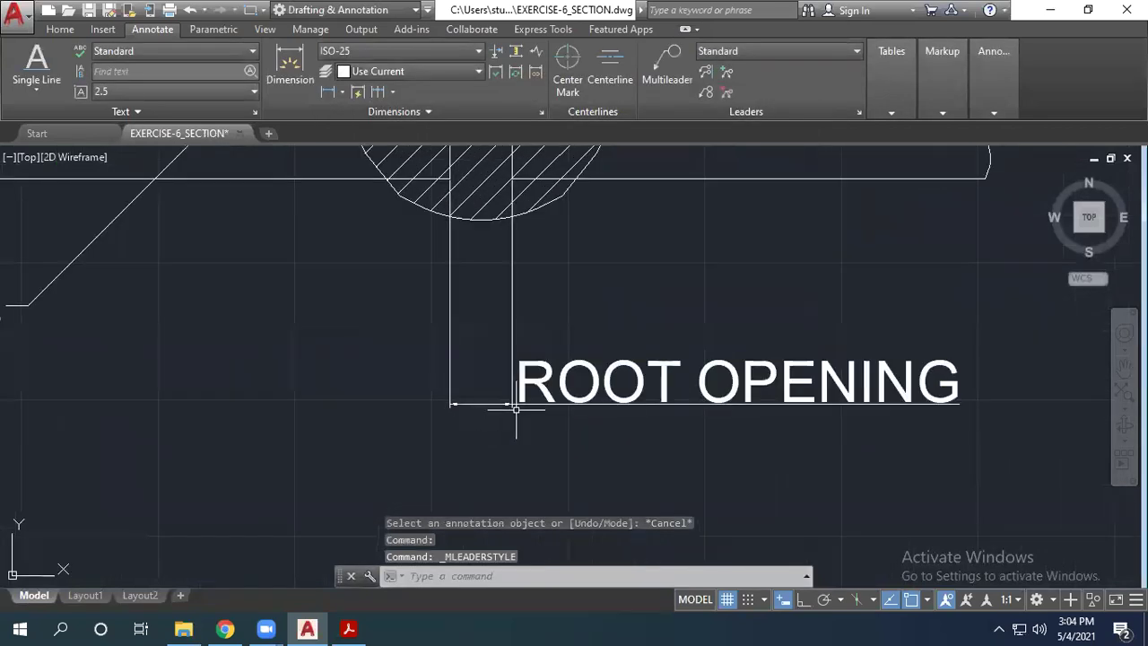
left_click(640, 412)
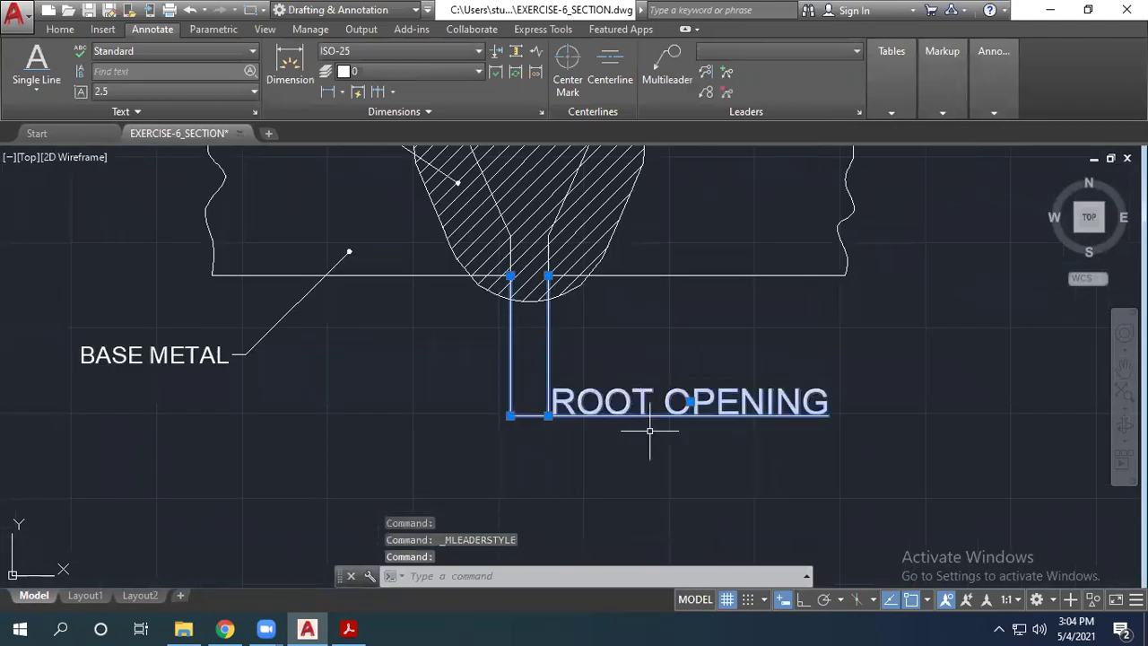
key("Escape")
type("d")
key("Return")
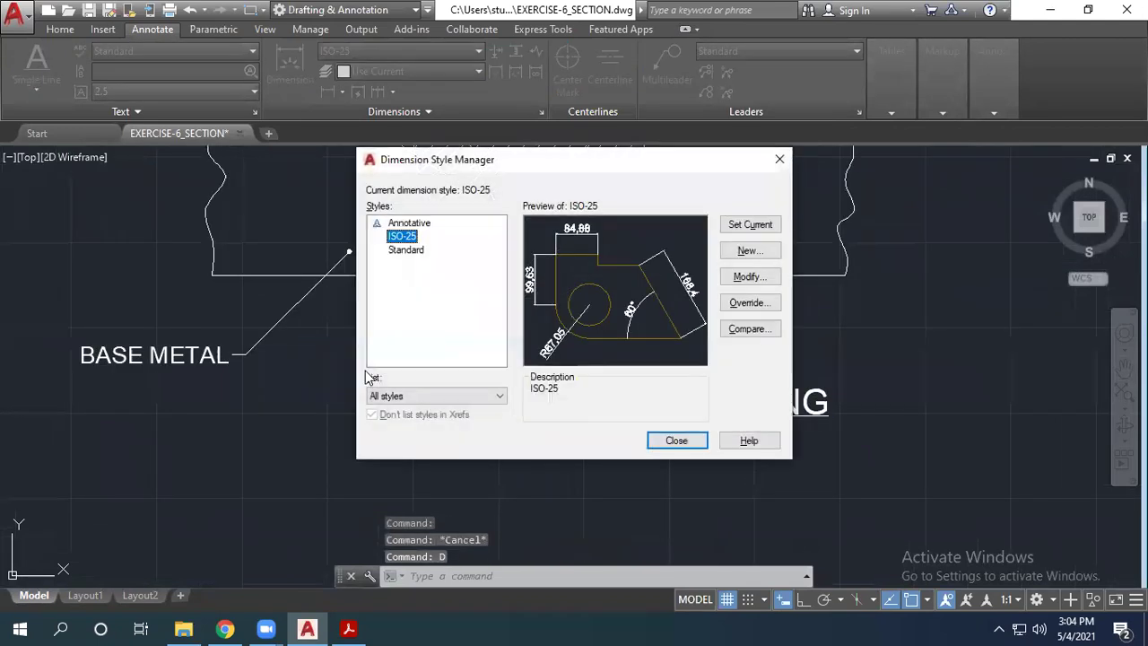
left_click(749, 276)
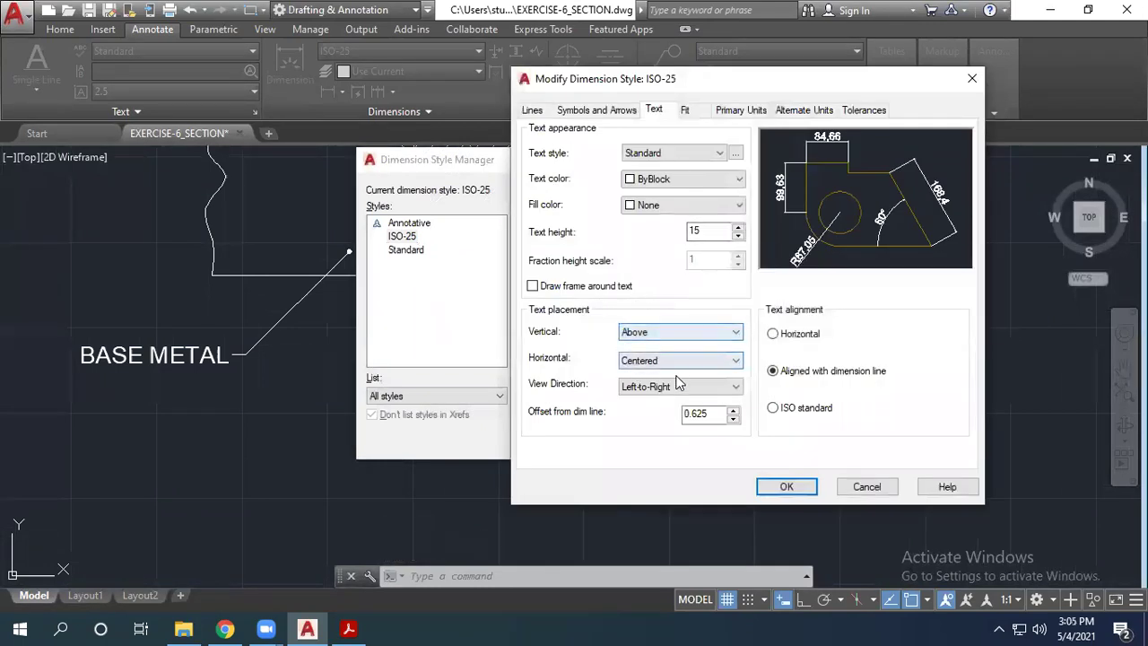
left_click(593, 111)
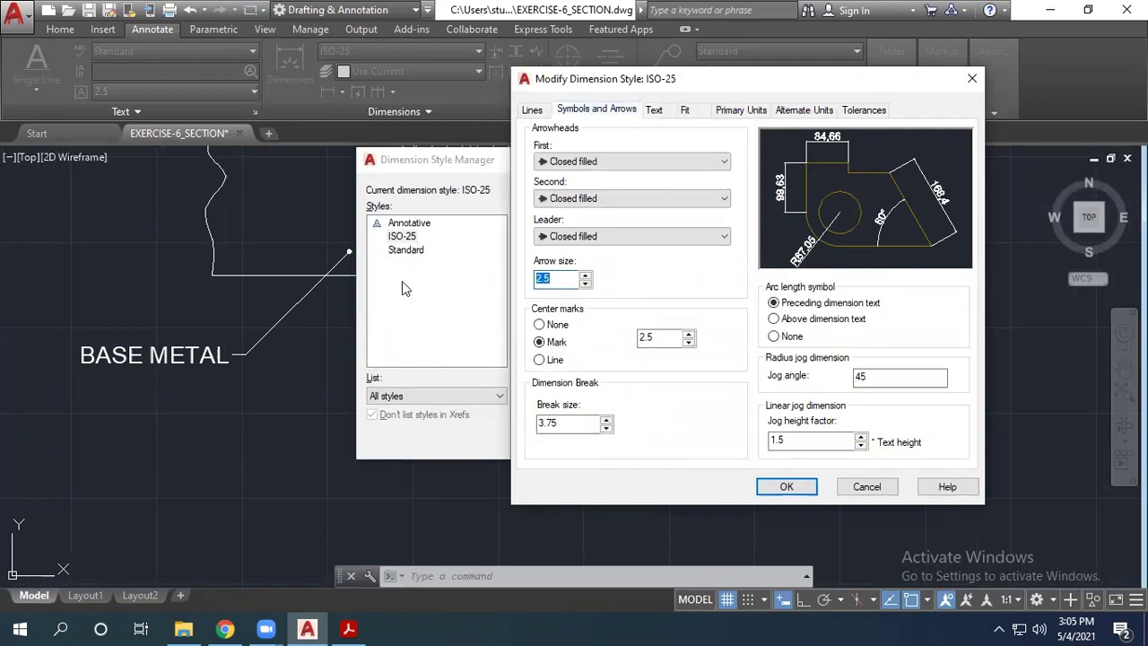
type("10")
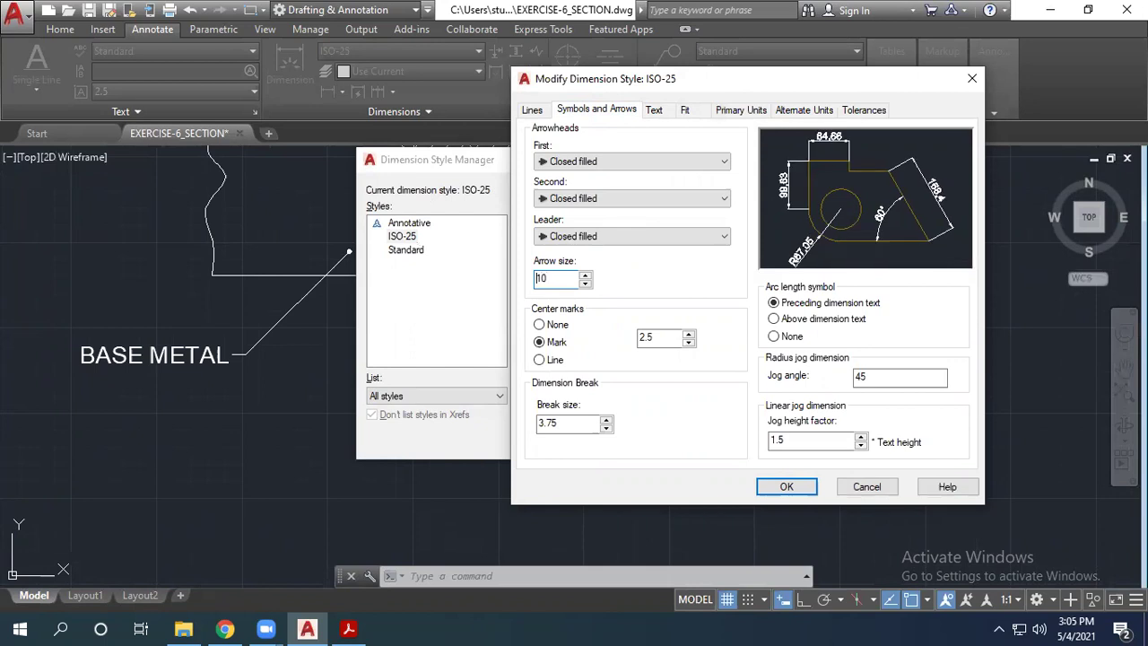
left_click(782, 487)
left_click(681, 440)
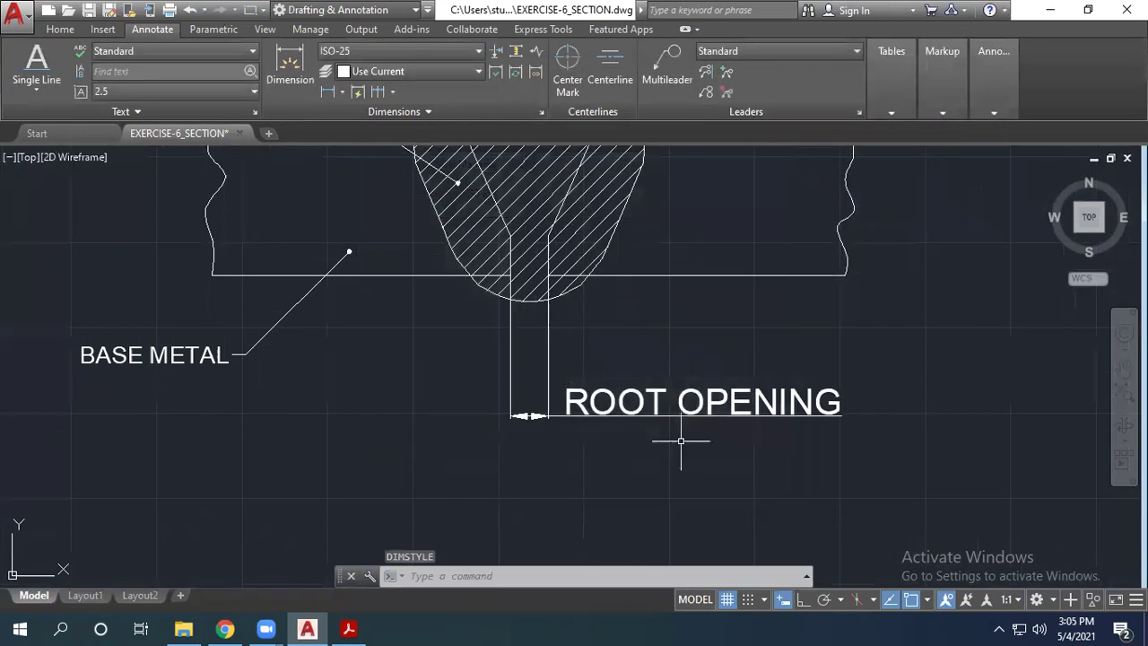
Step: Flip both arrowheads of the ROOT OPENING dimension so they point inward from outside the extension lines
scroll(538, 417, "up", 4)
left_click(538, 417)
key("Escape")
left_click(525, 417)
key("Escape")
left_click(497, 419)
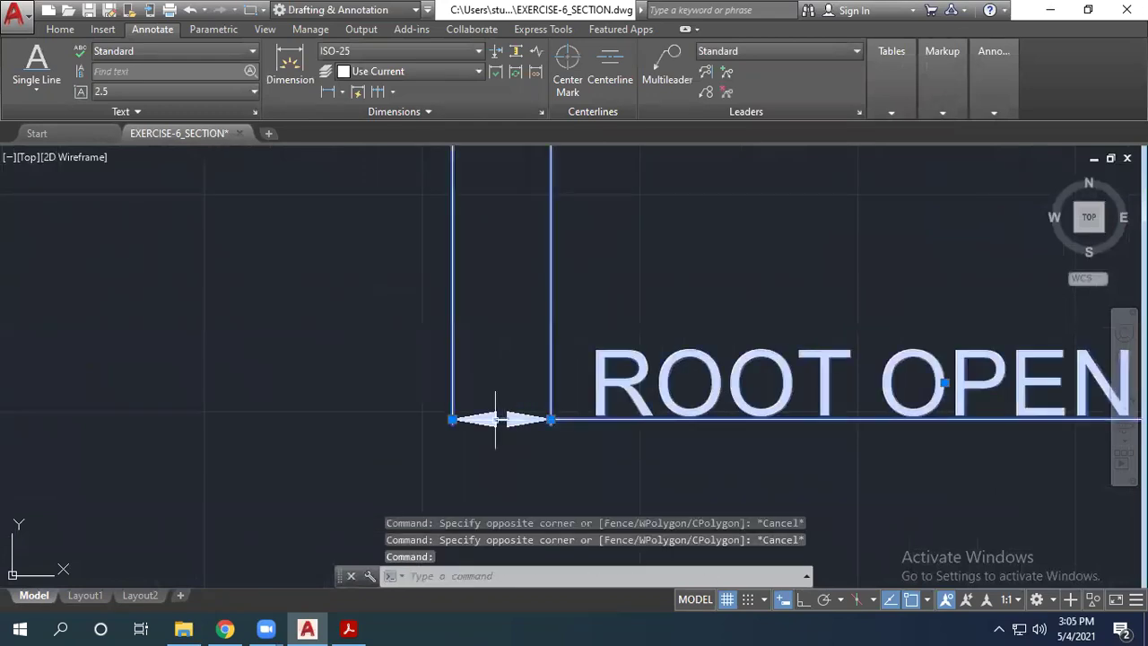
mouse_move(551, 419)
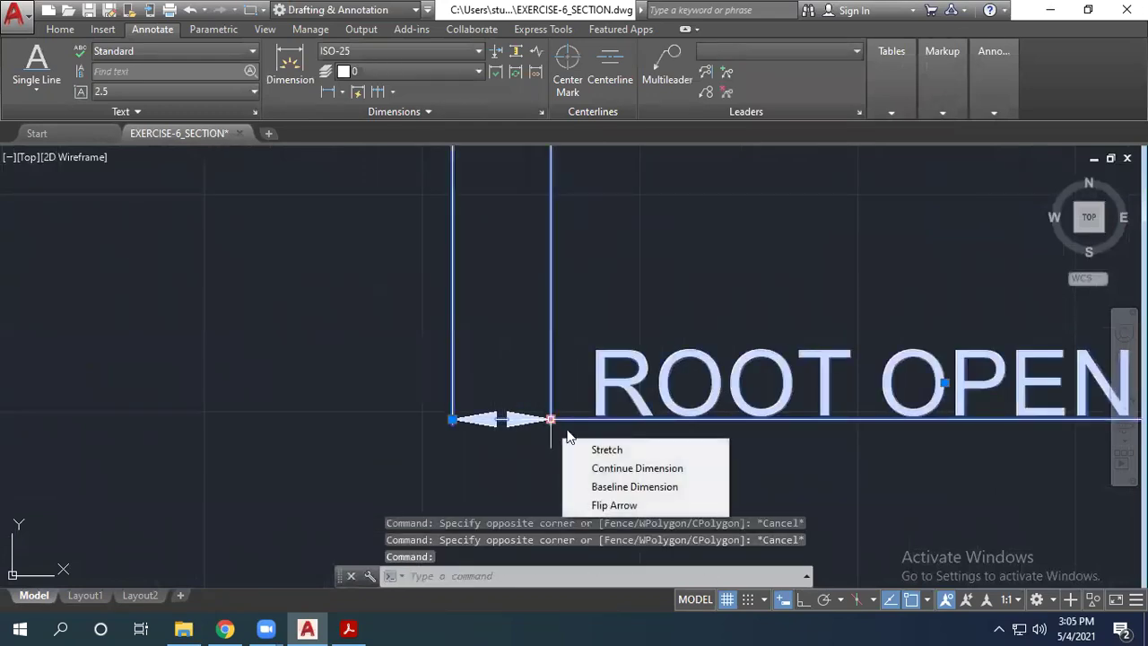
left_click(609, 504)
mouse_move(450, 419)
left_click(515, 503)
scroll(475, 351, "down", 3)
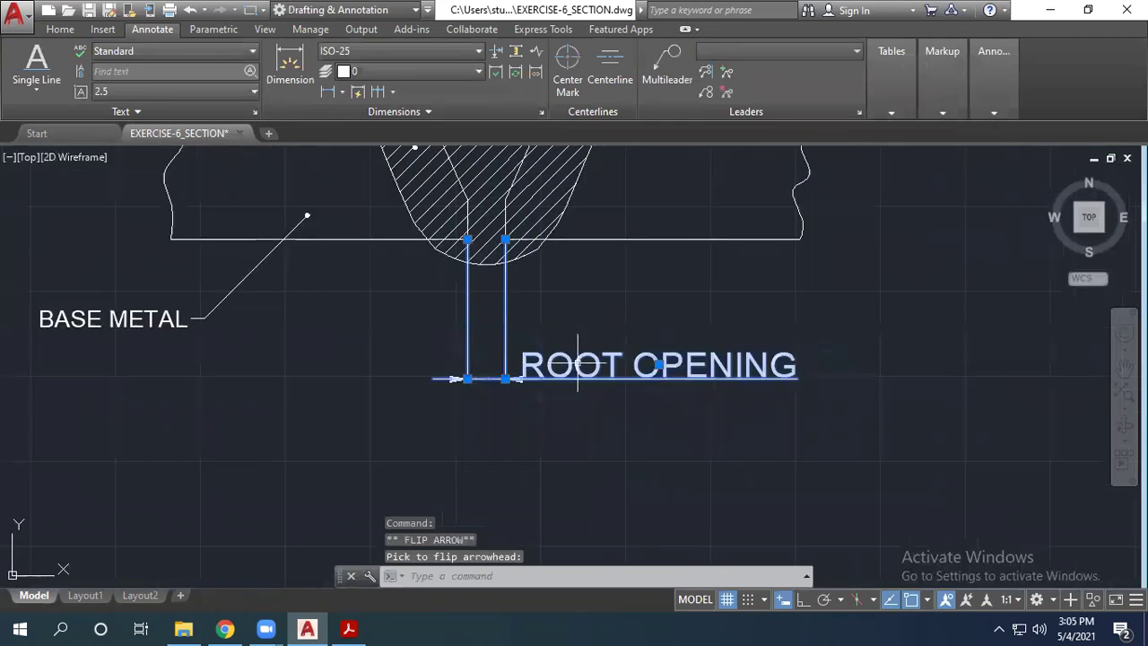
key("Escape")
Step: Shift the ROOT OPENING dimension text further right of the arrowheads and slightly upward
left_click(538, 366)
key("Escape")
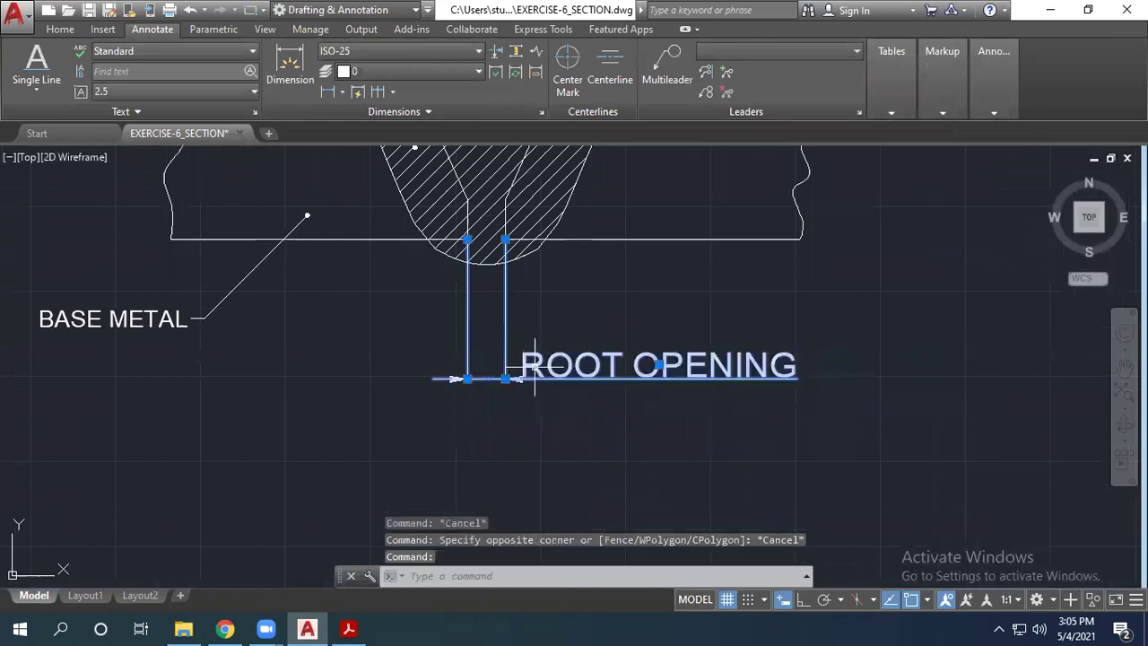
left_click(659, 364)
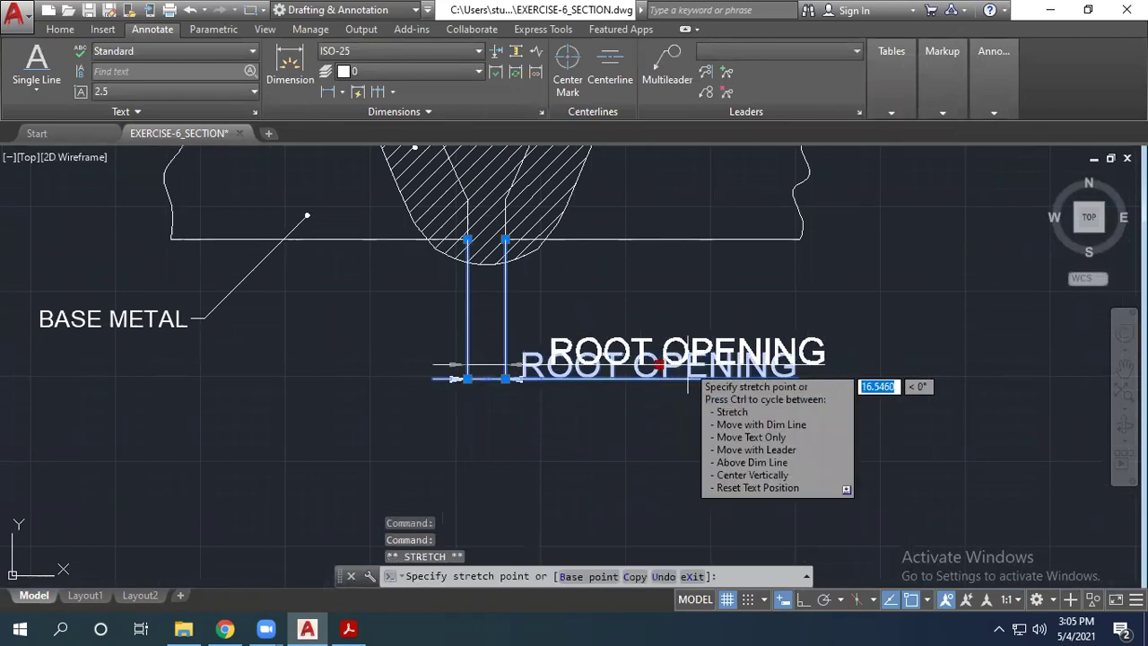
left_click(697, 377)
scroll(661, 369, "down", 2)
key("Escape")
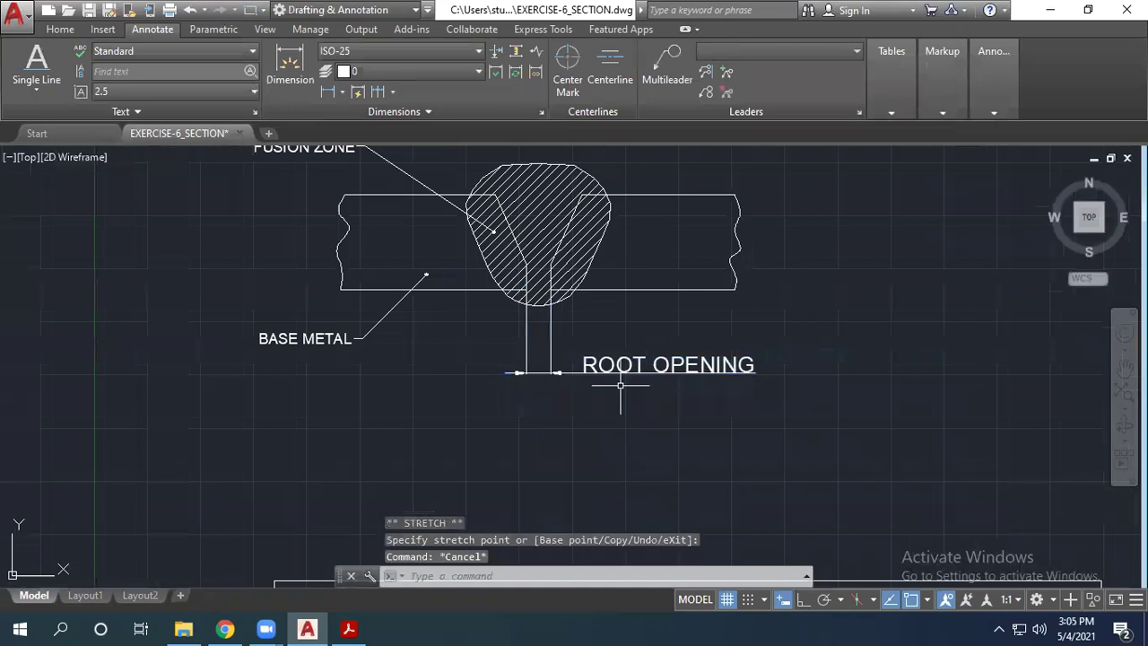
Step: Move the ROOT OPENING dimension line and its text up, closer to the weld's underside
scroll(602, 346, "up", 4)
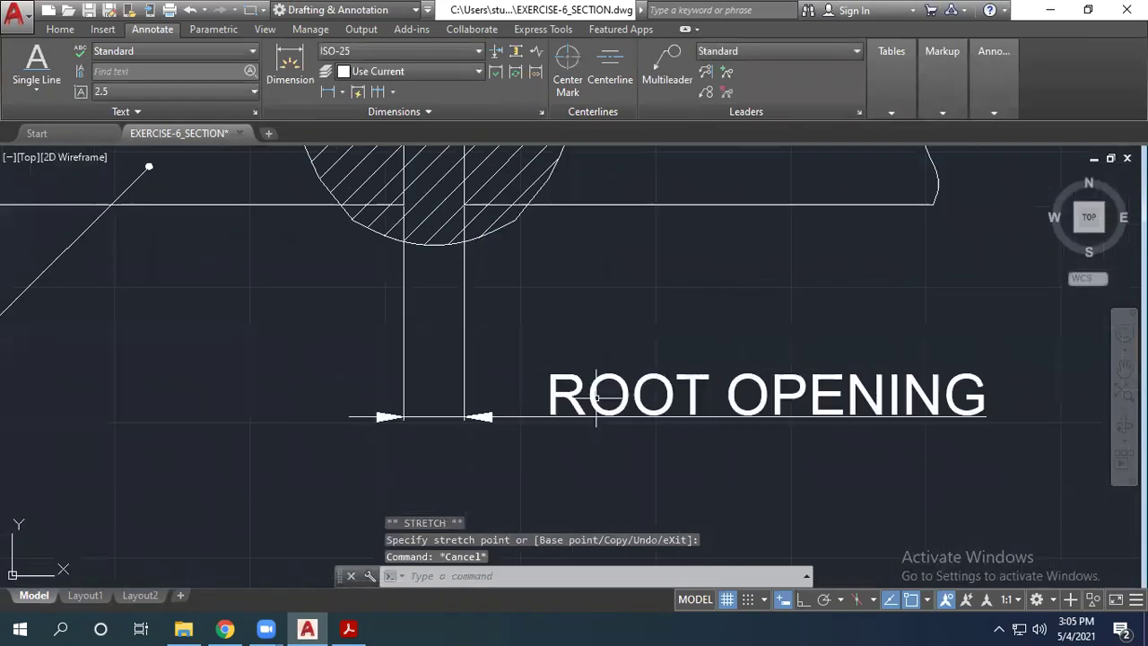
left_click(564, 403)
left_click(771, 415)
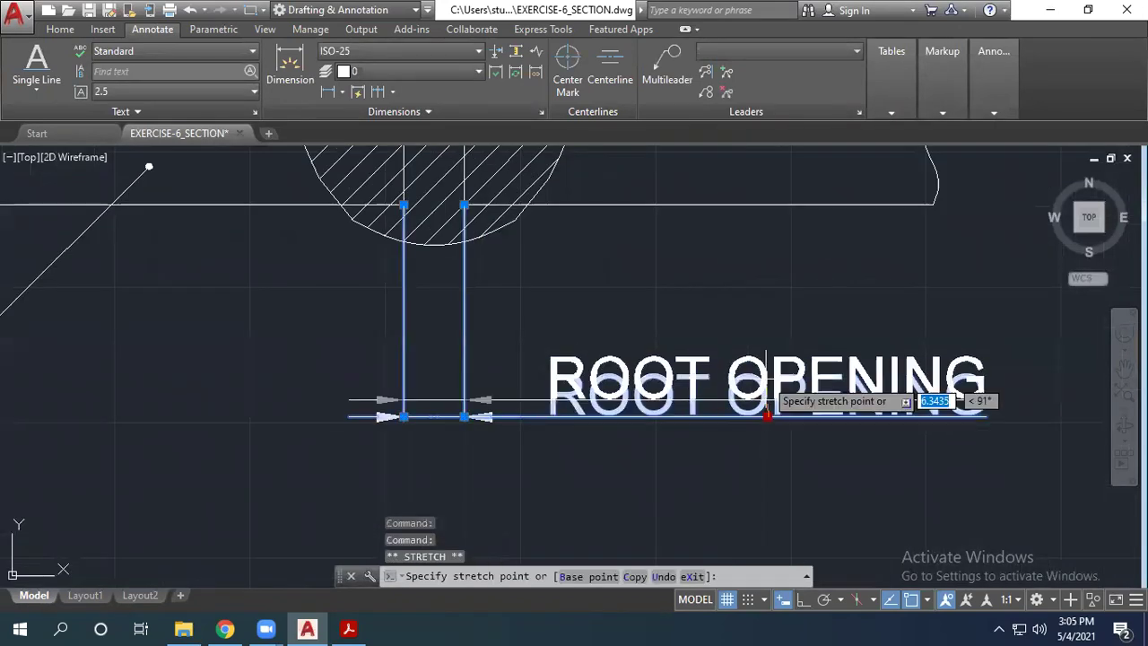
scroll(587, 367, "down", 2)
scroll(577, 365, "down", 2)
key("Escape")
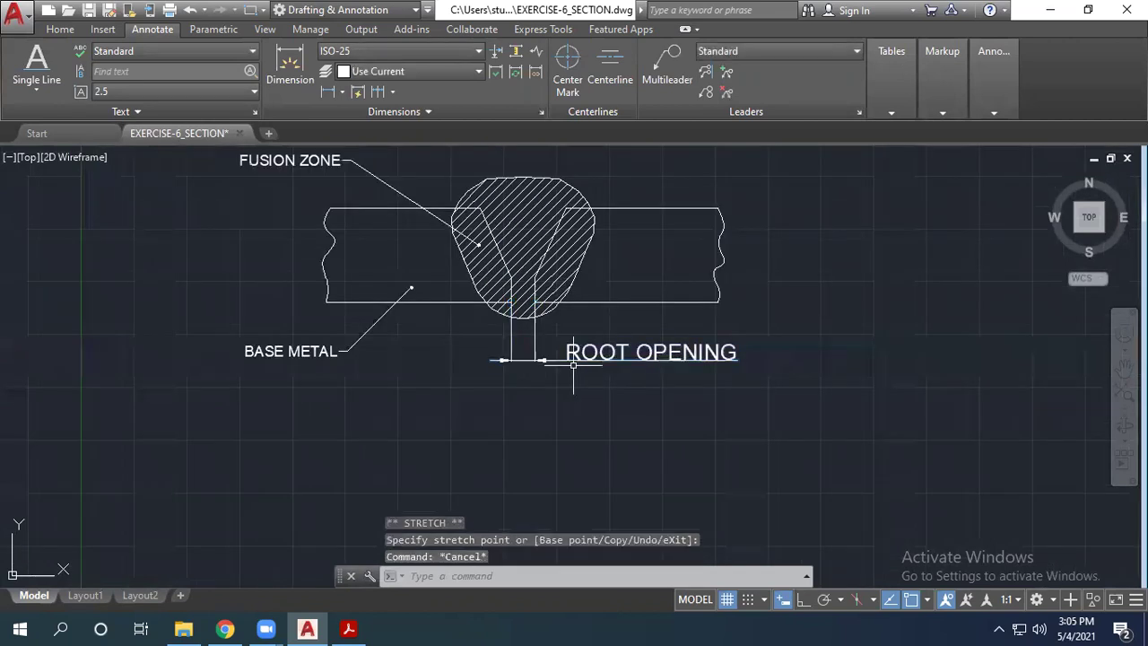
scroll(634, 345, "up", 2)
left_click(595, 357)
key("Escape")
left_click(485, 367)
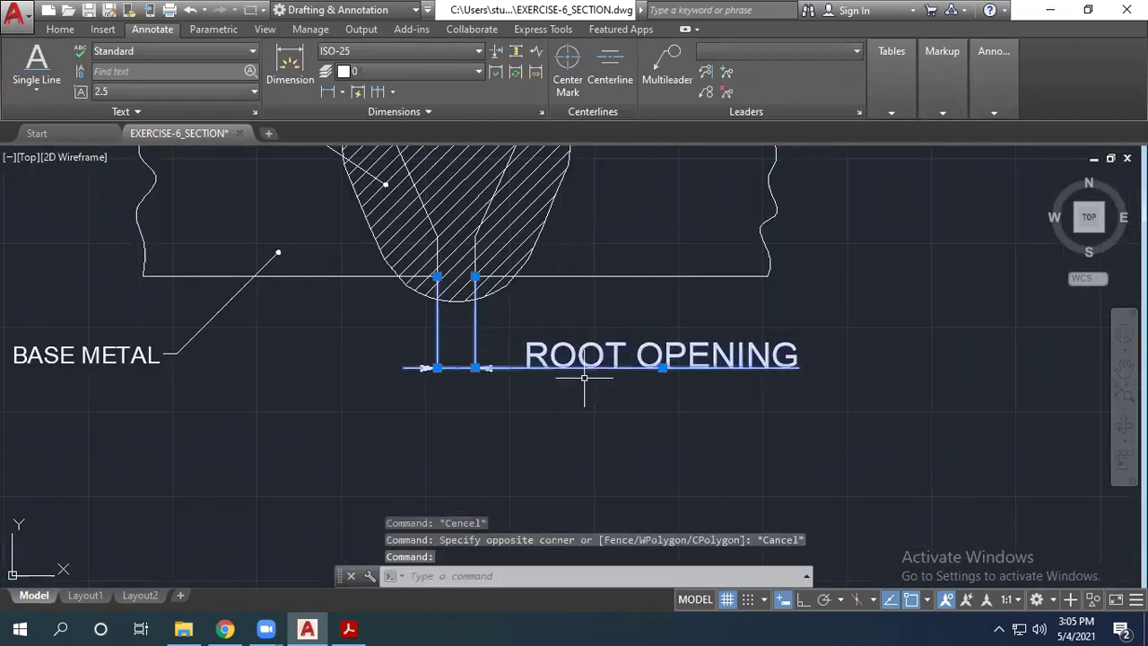
key("Escape")
type("d")
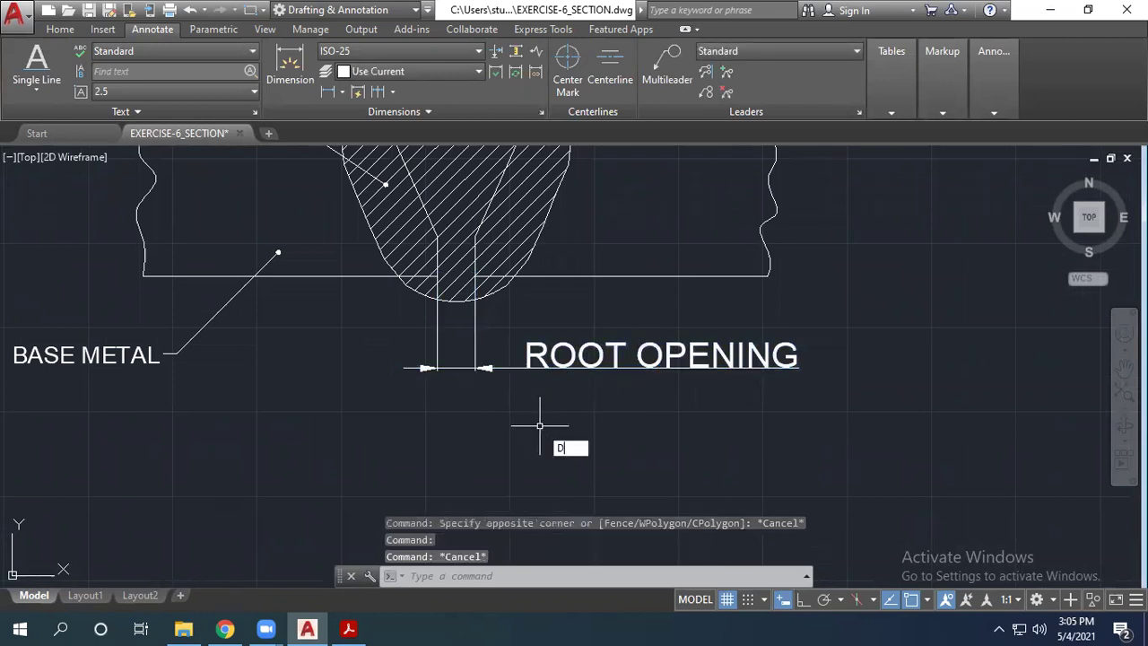
key("Return")
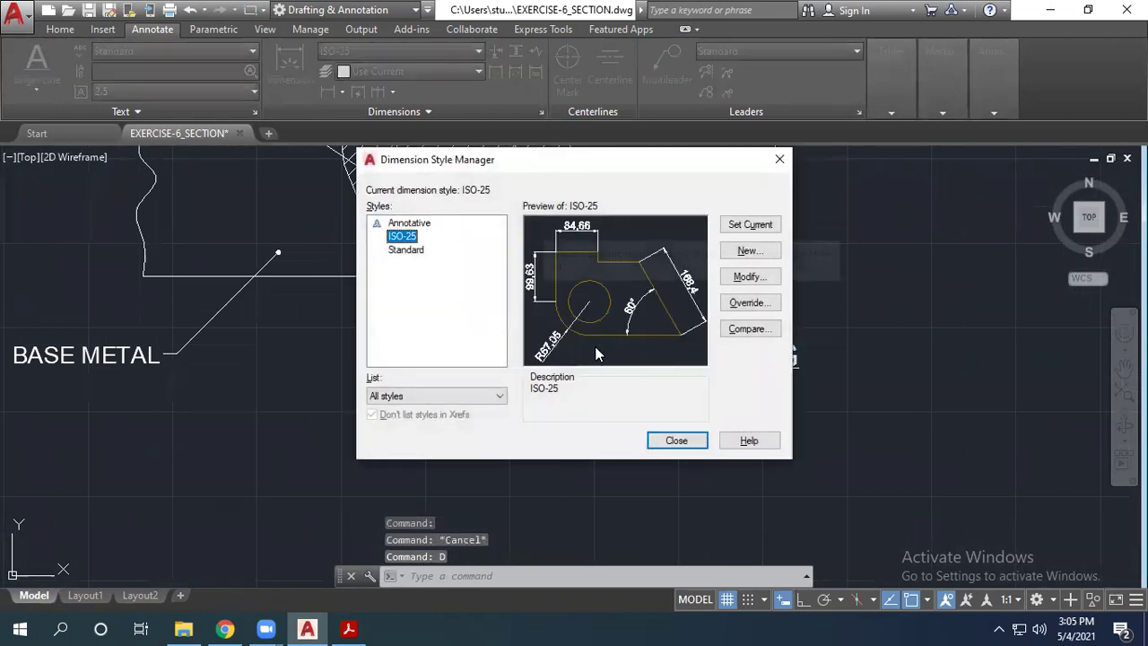
left_click(676, 441)
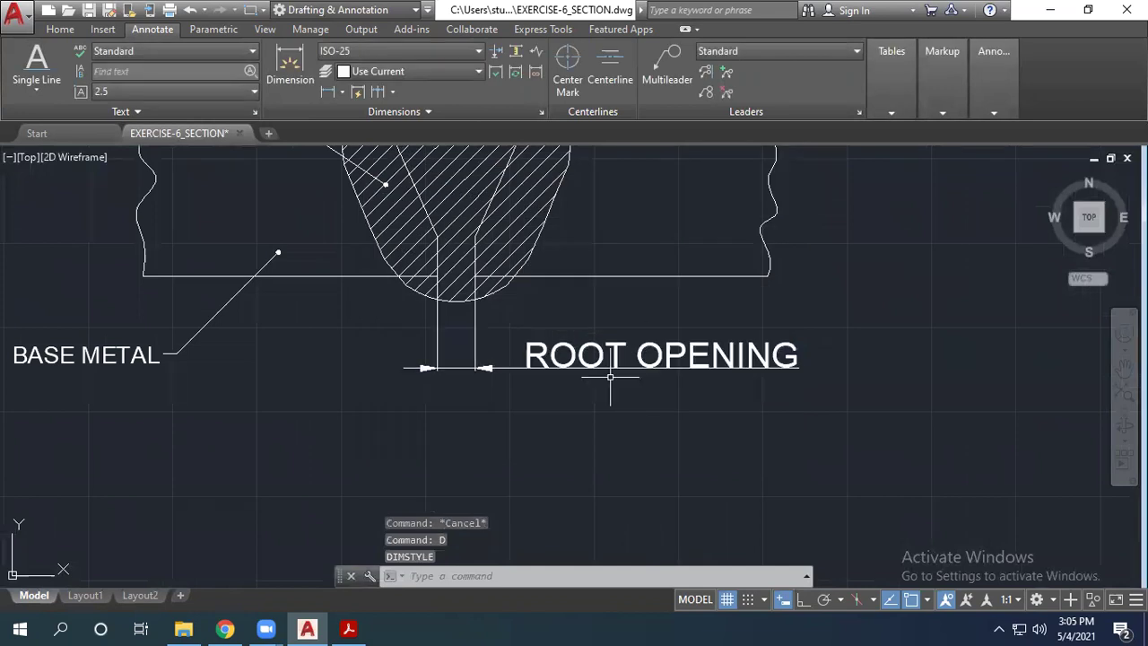
Step: Try an arrow size of 15 in the ISO-25 dimension style, and undo the style change
key("Return")
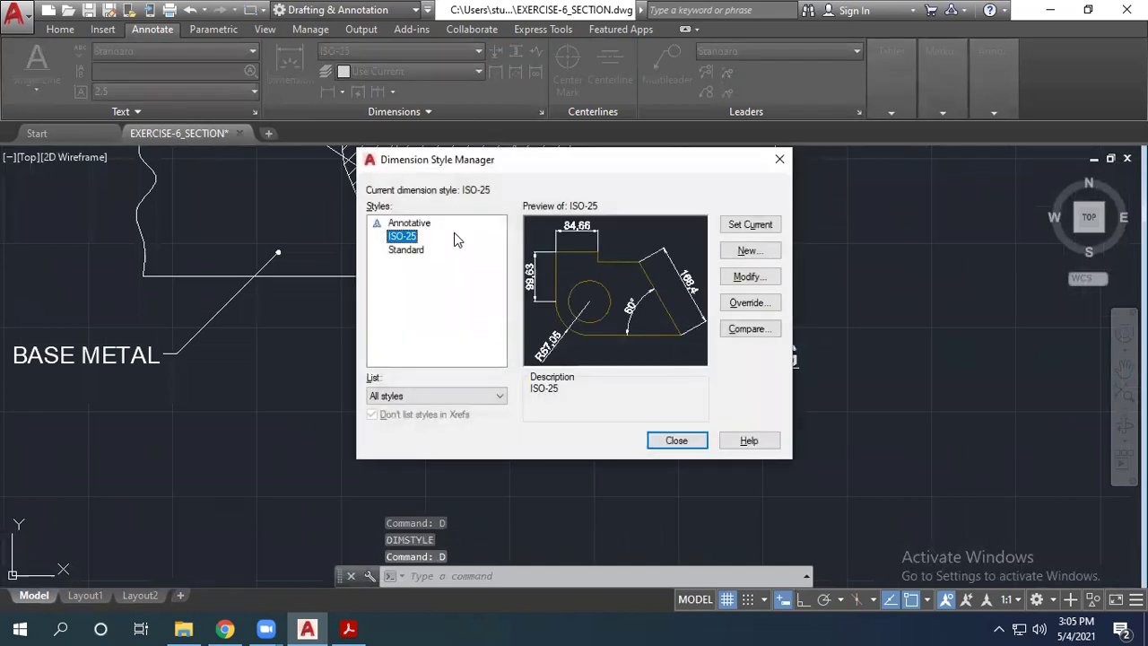
left_click(749, 277)
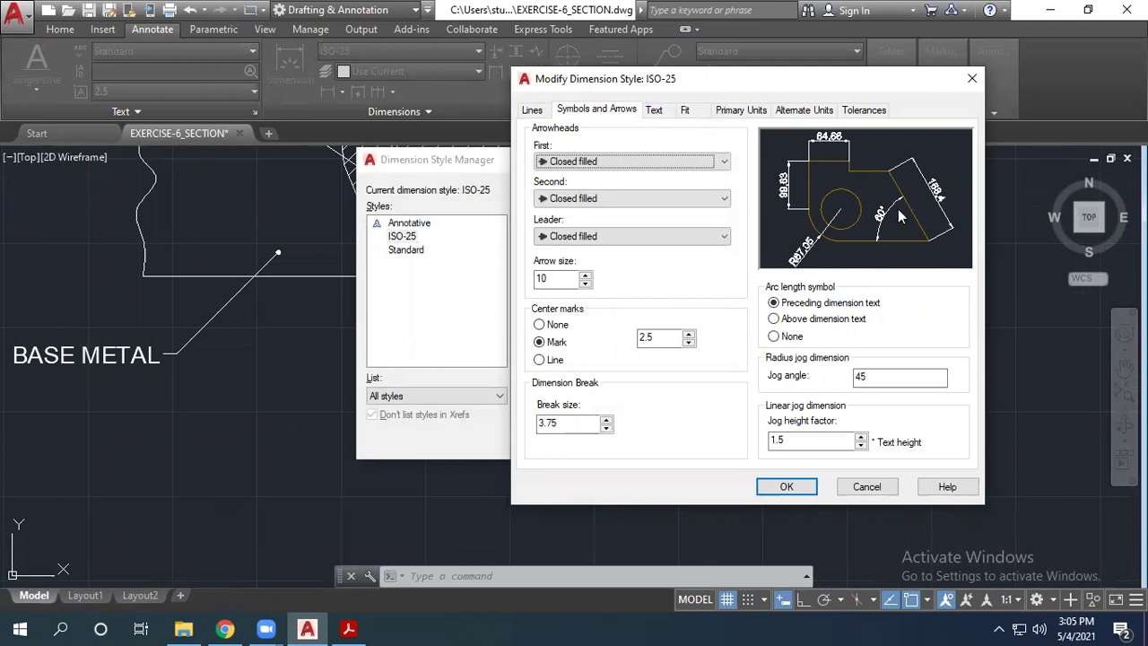
double_click(556, 279)
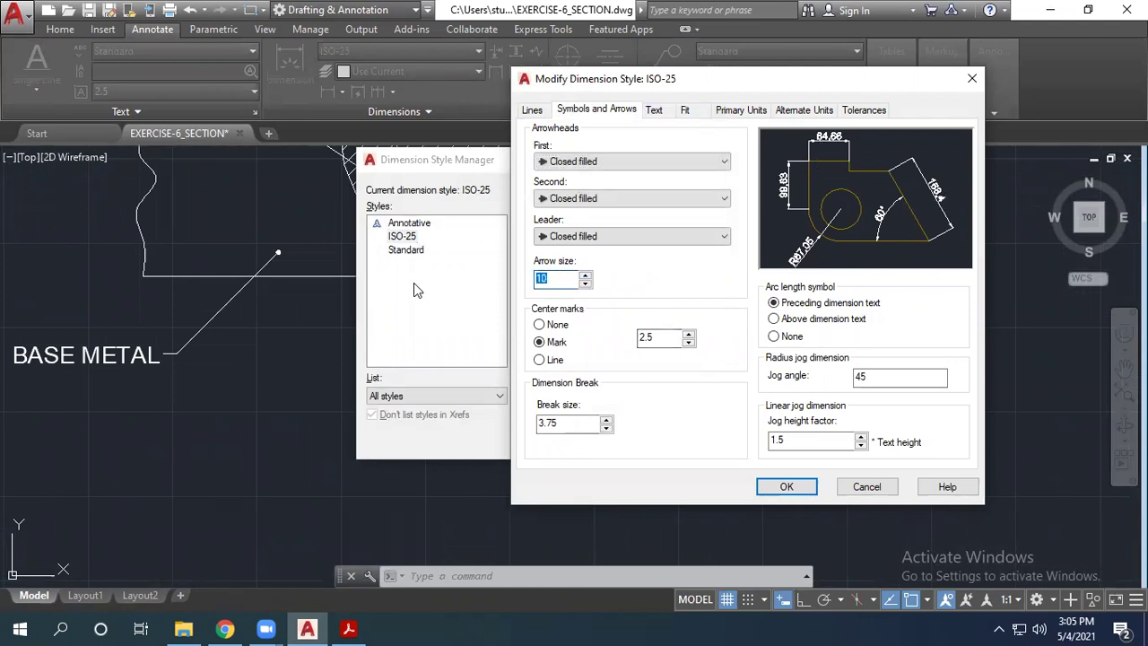
type("15")
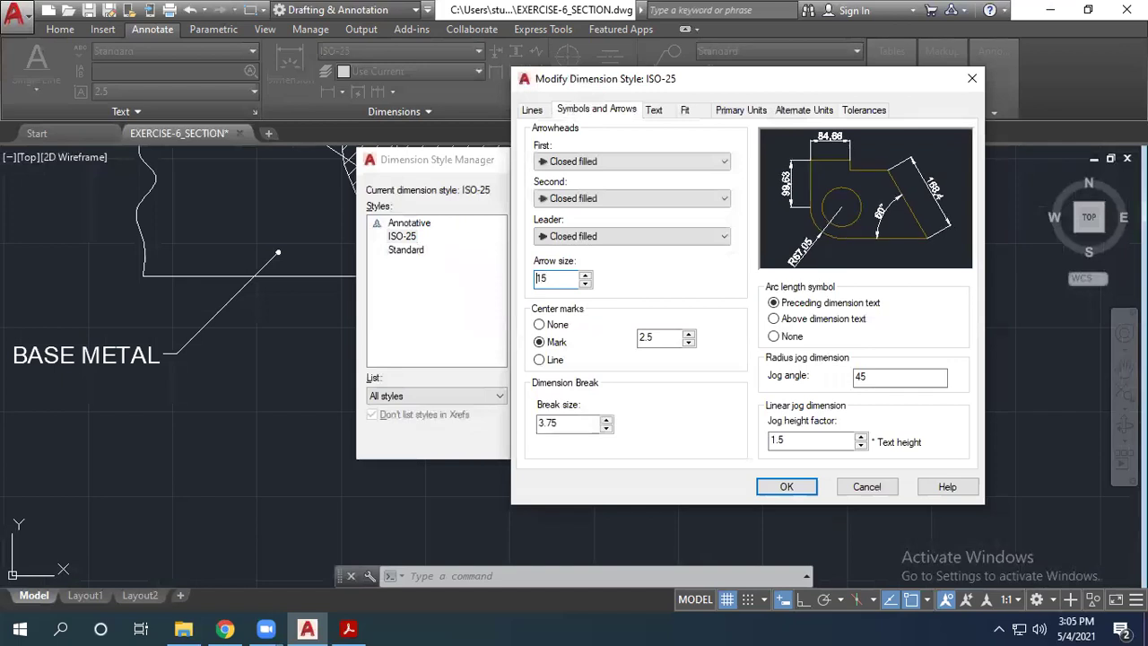
left_click(787, 486)
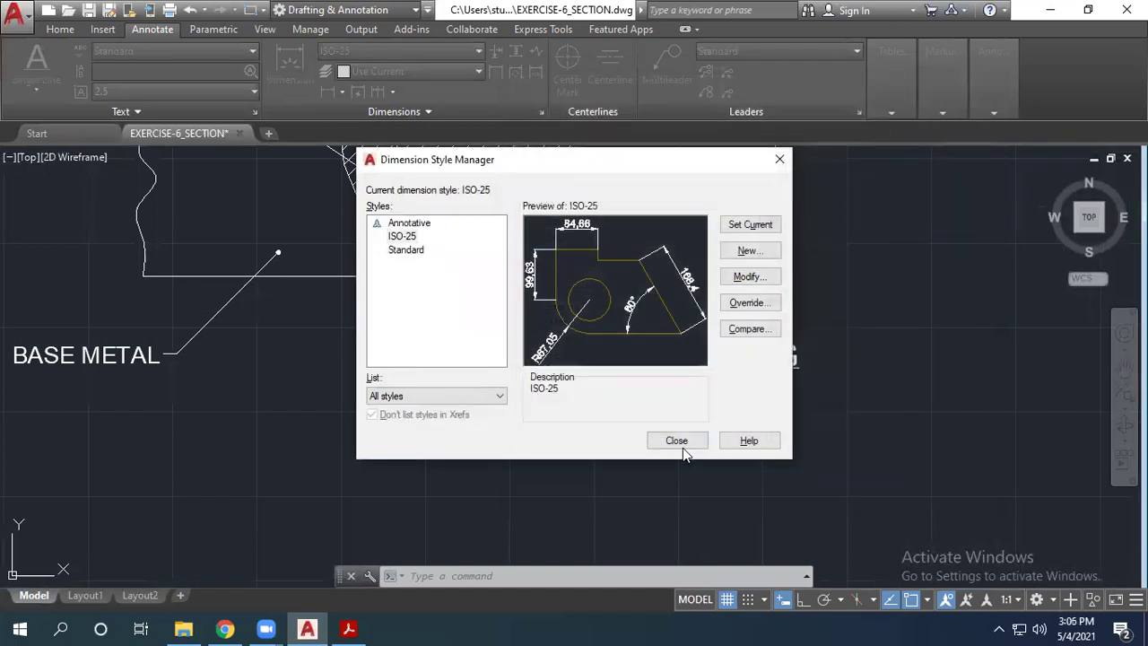
left_click(681, 446)
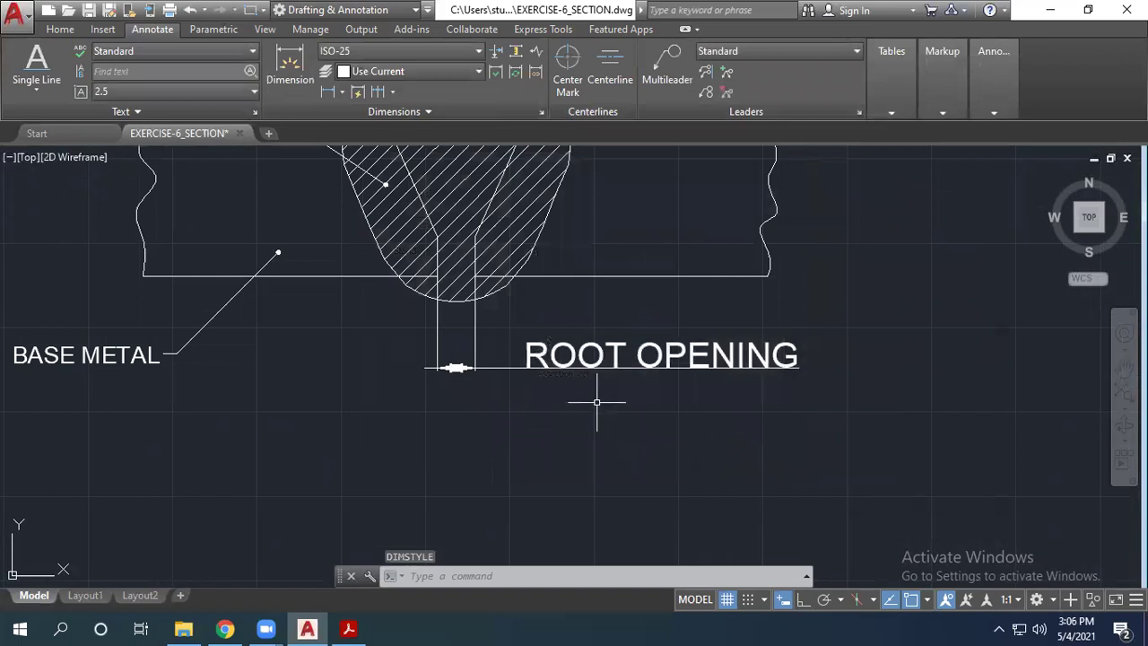
key("ctrl+z")
key("Escape")
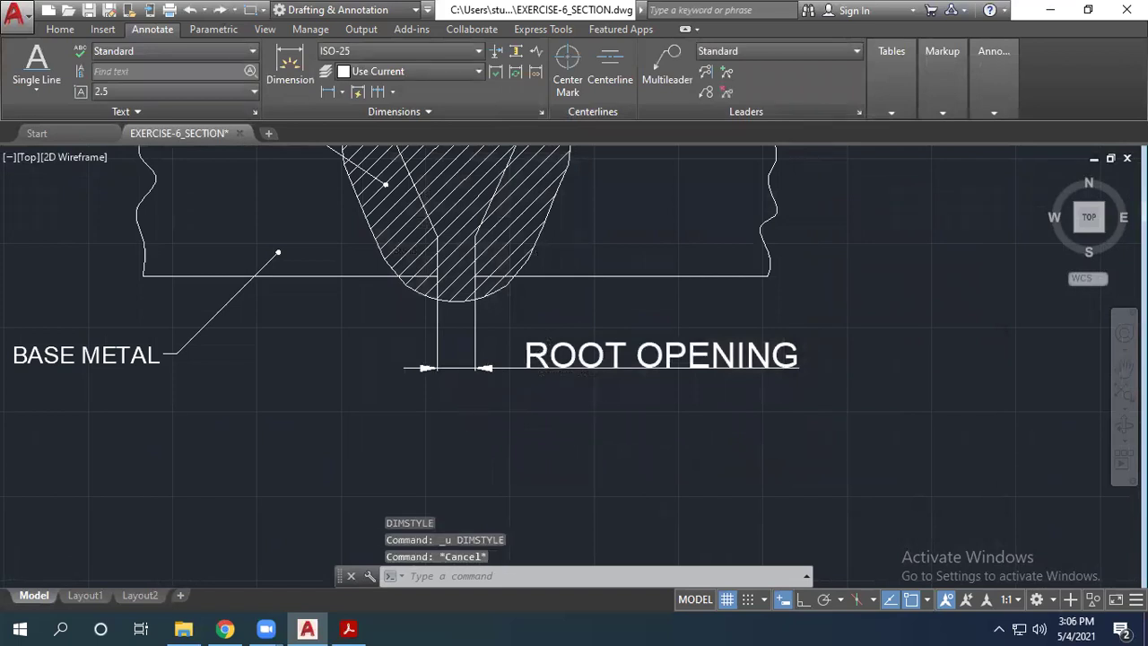
Step: Check the butt weld figure with its ROOT OPENING dimension and save the drawing
scroll(463, 400, "down", 3)
scroll(486, 357, "up", 4)
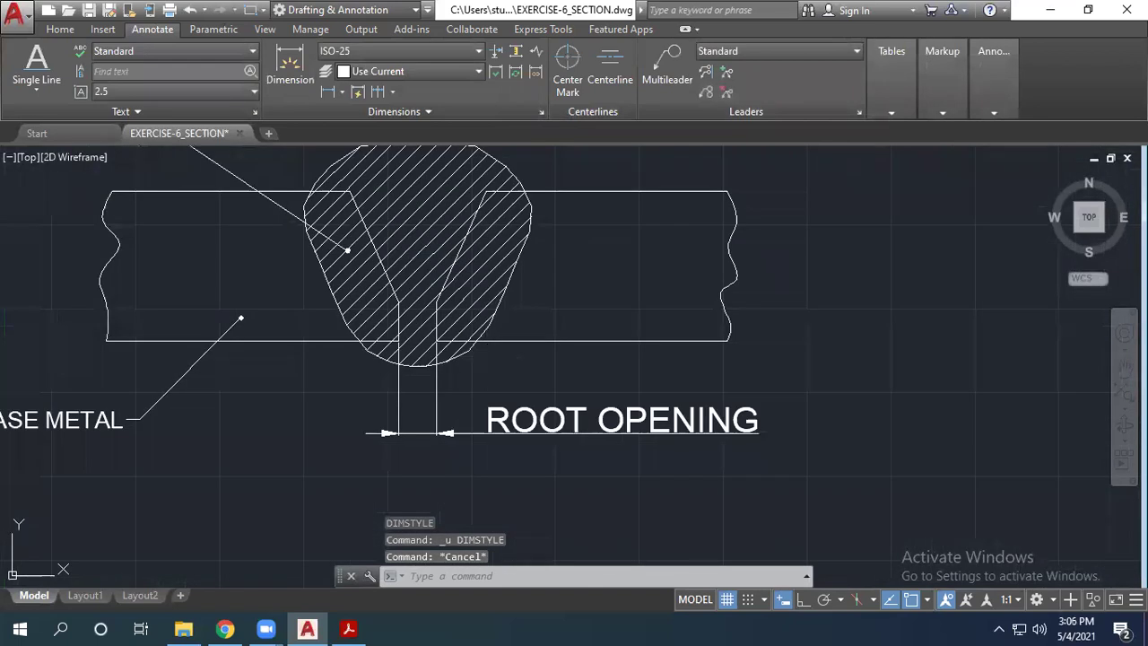
scroll(462, 321, "down", 2)
key("ctrl+s")
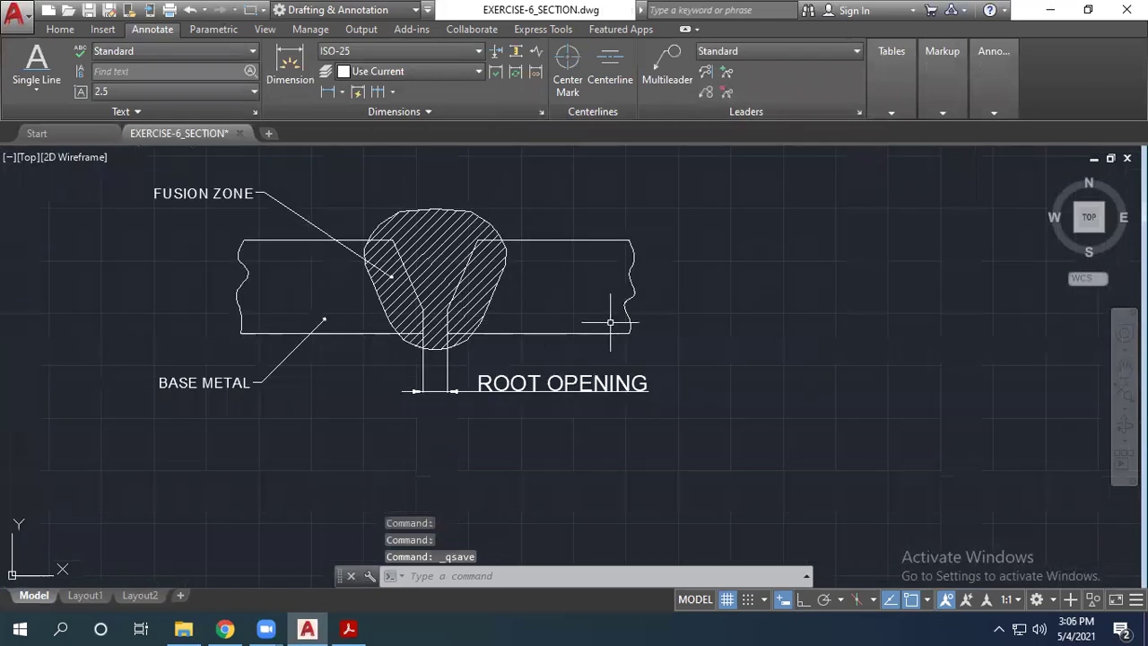
left_click(551, 383)
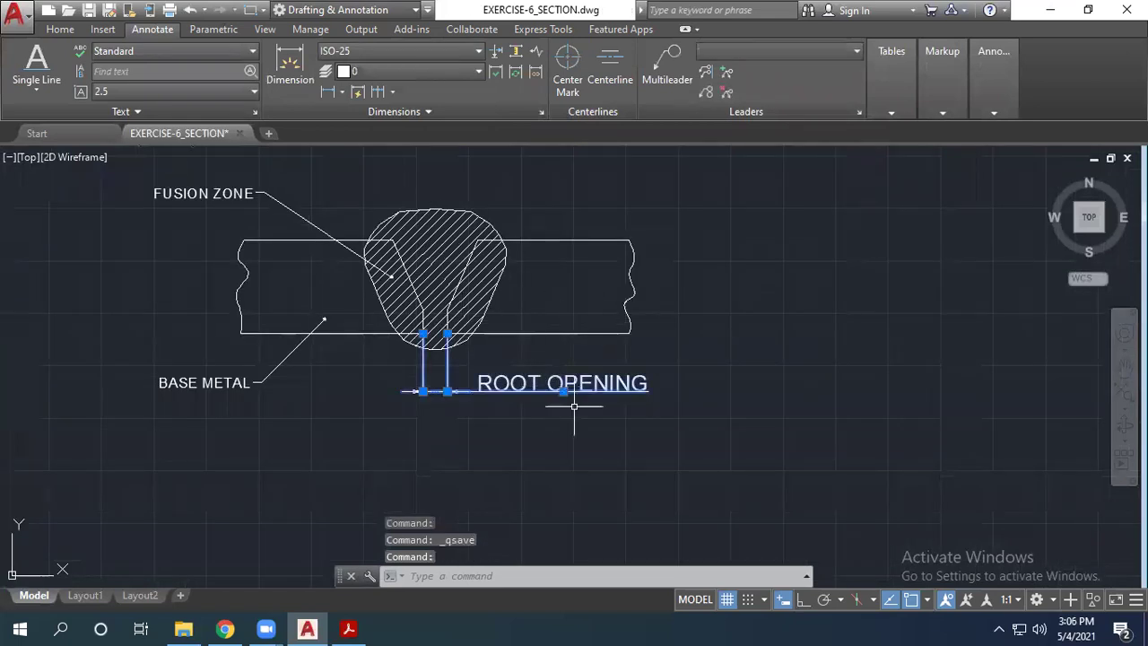
key("Escape")
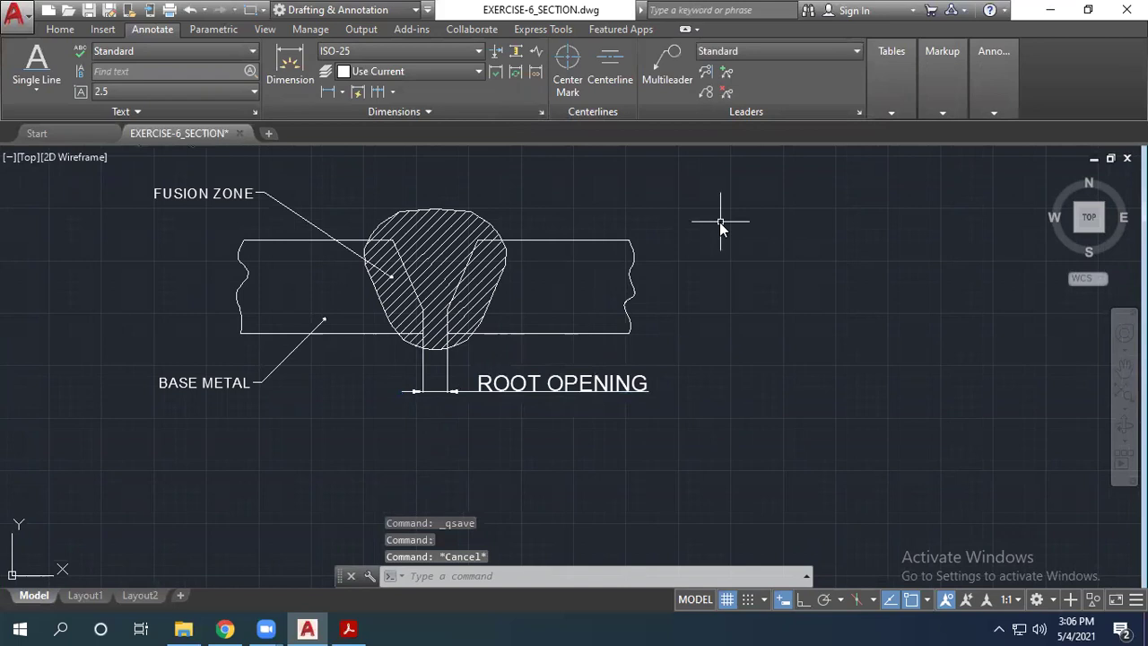
type("d")
key("Return")
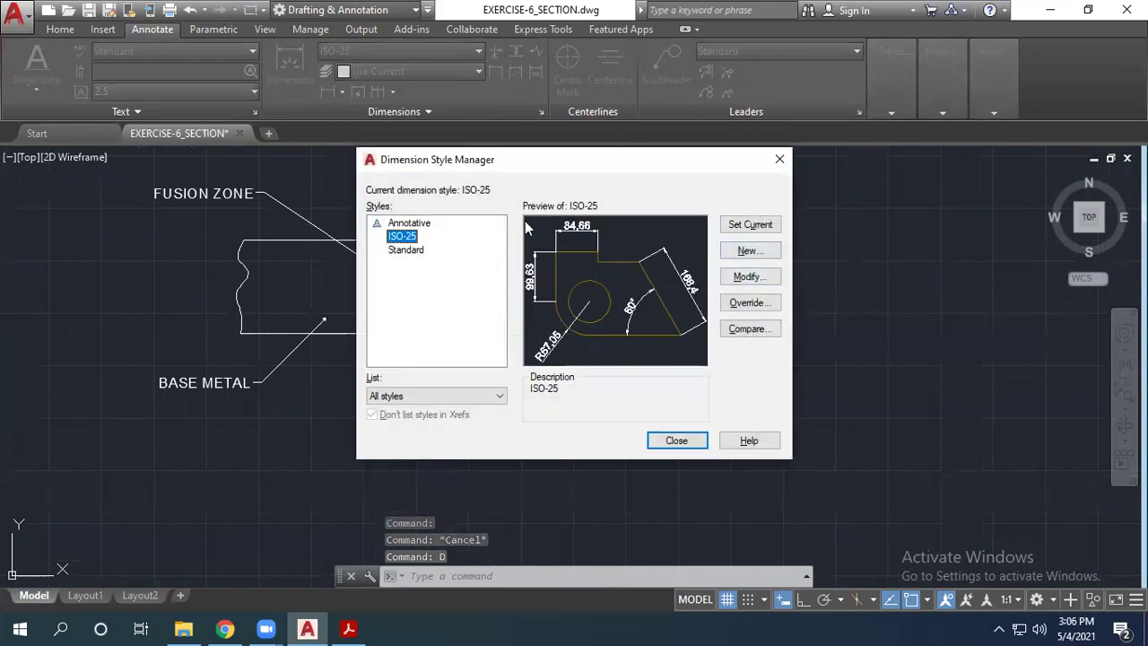
left_click(677, 441)
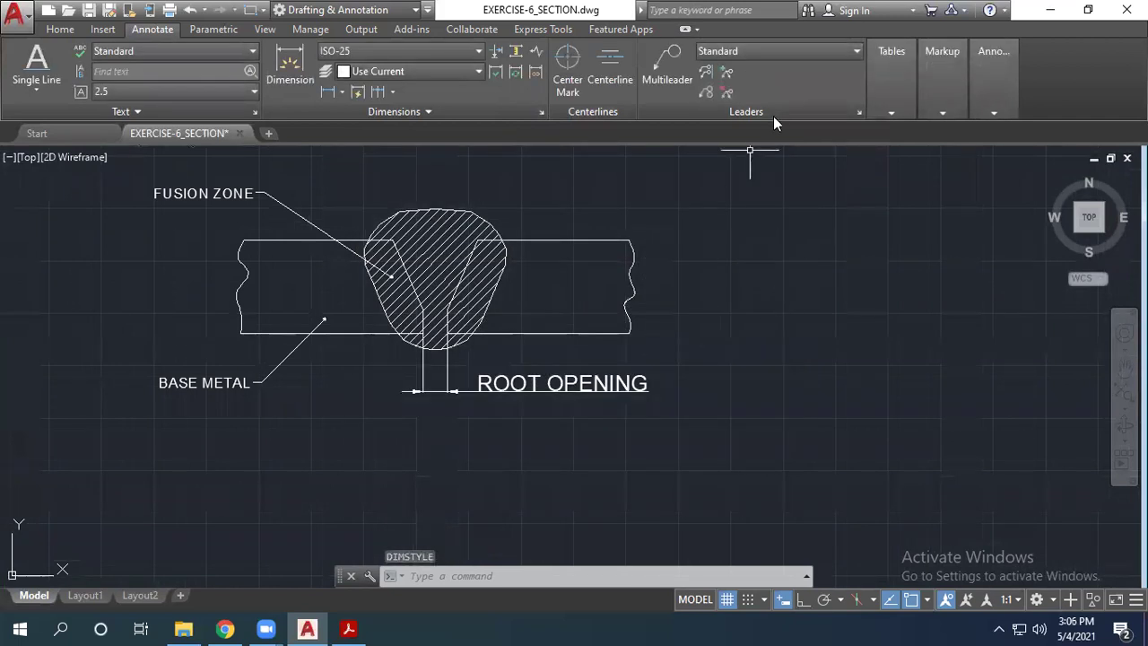